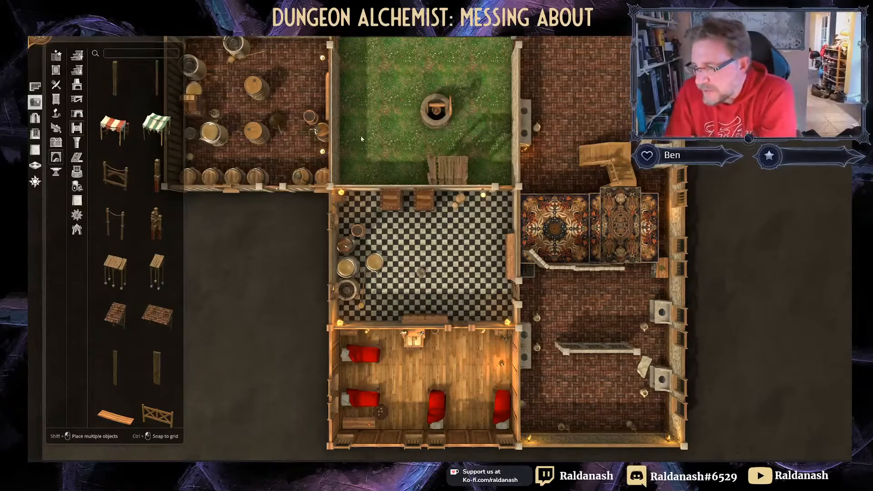
Step: Tilt and orbit the view to look over the tavern complex and courtyard in 3D
middle_drag(439, 182, 255, 55)
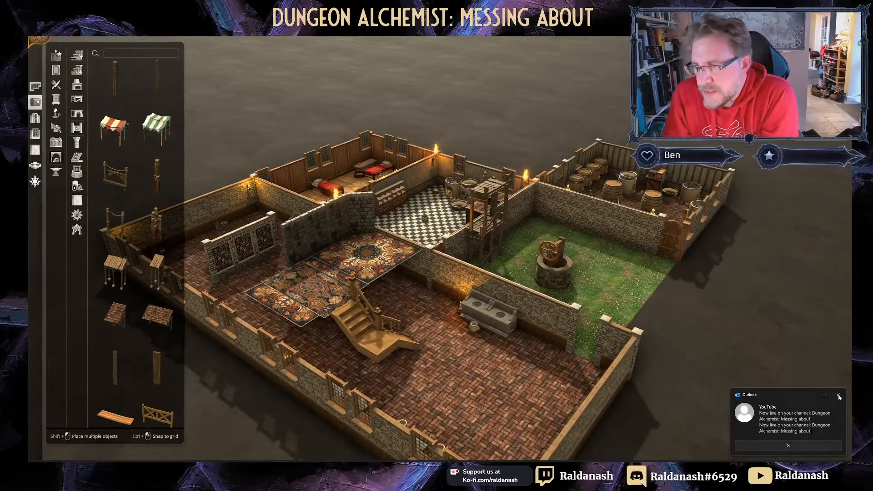
click(838, 396)
middle_drag(558, 260, 452, 349)
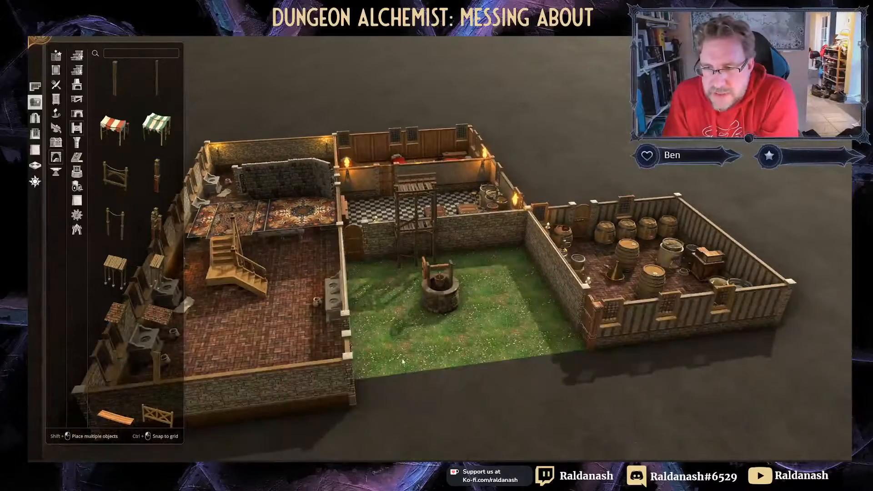
middle_drag(403, 361, 395, 373)
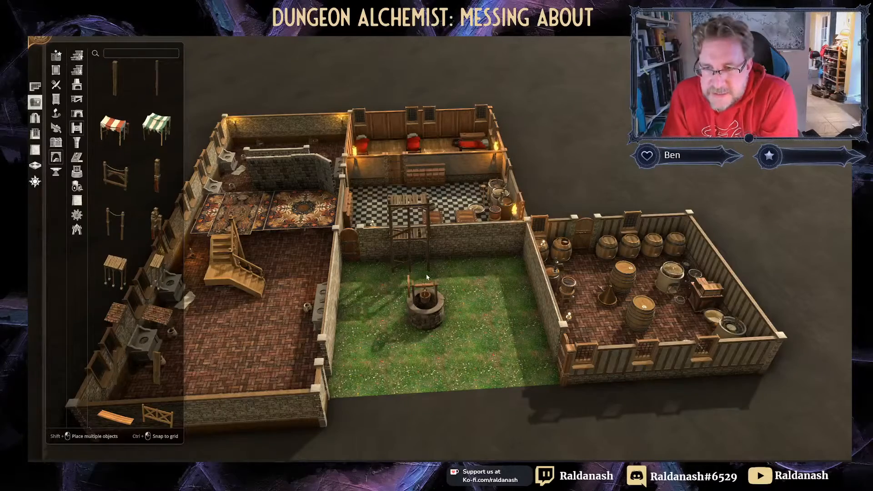
scroll(427, 280, up, 3)
scroll(427, 286, down, 2)
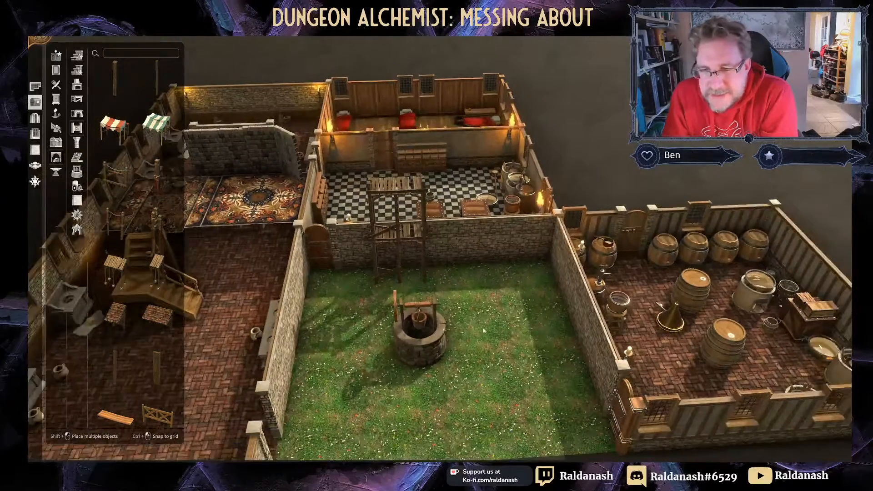
scroll(305, 337, down, 2)
scroll(394, 280, up, 3)
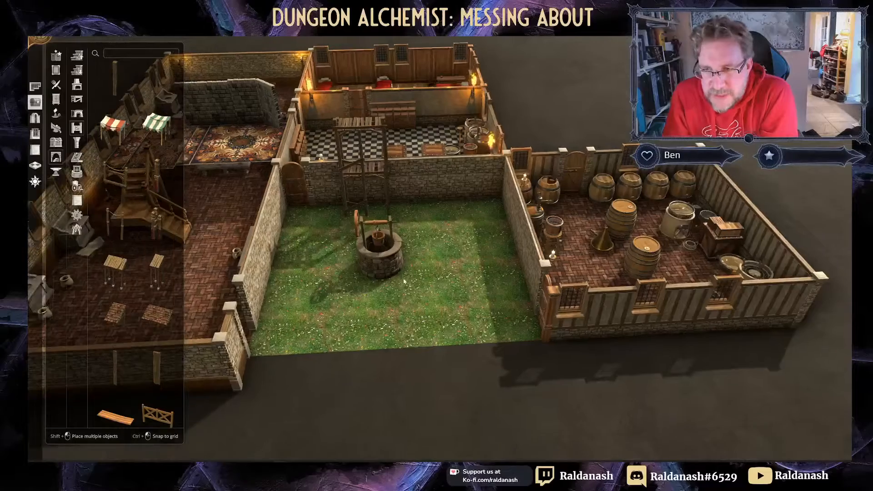
scroll(442, 324, up, 2)
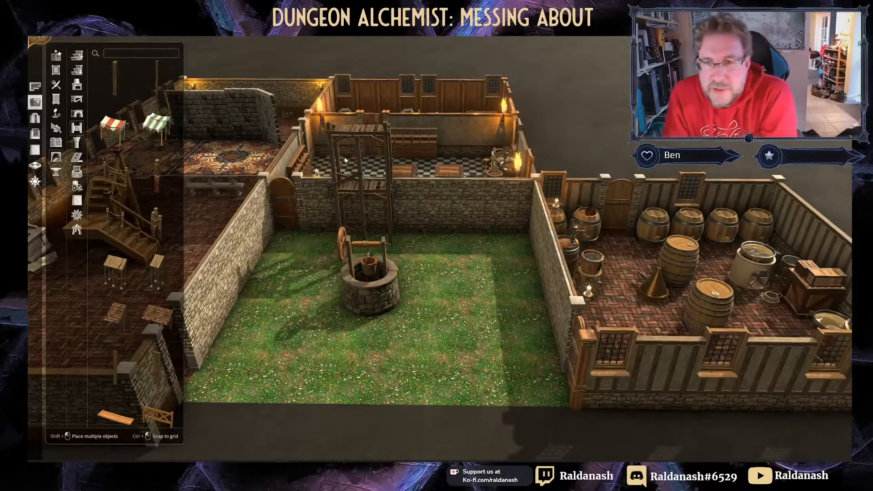
Step: Mark a room tile over the tavern, then delete both sections of the wooden tower behind the well
click(36, 86)
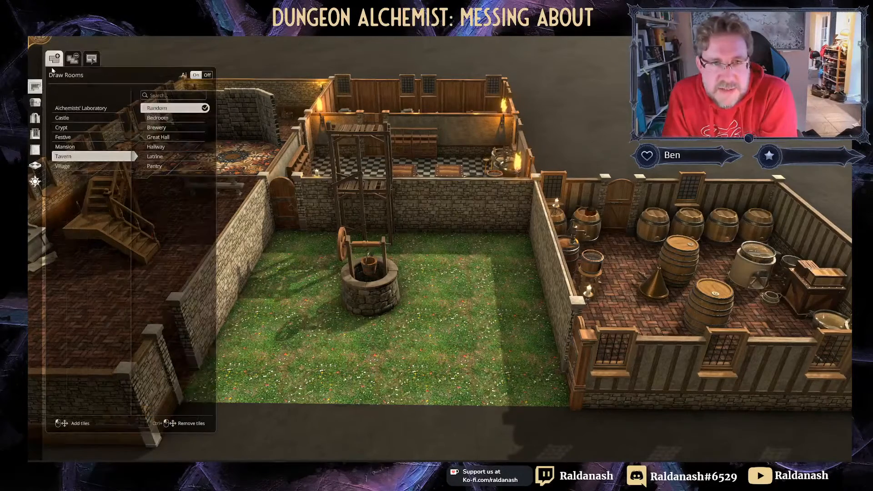
click(383, 156)
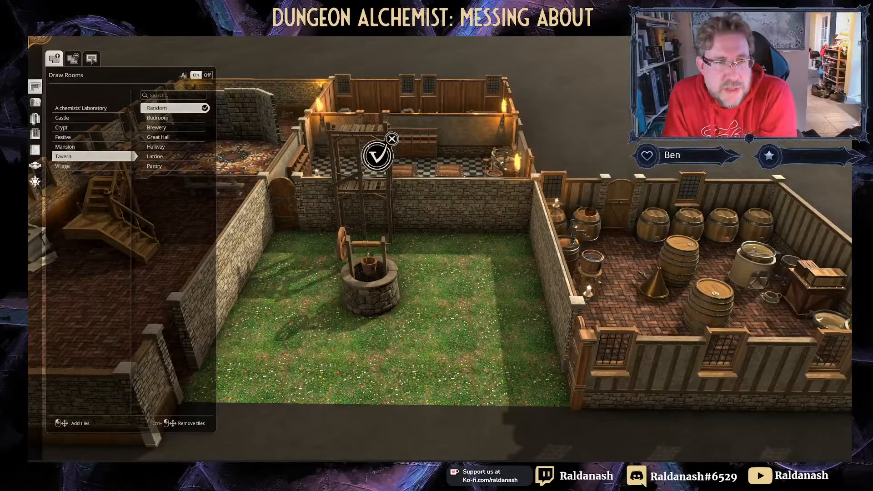
click(35, 102)
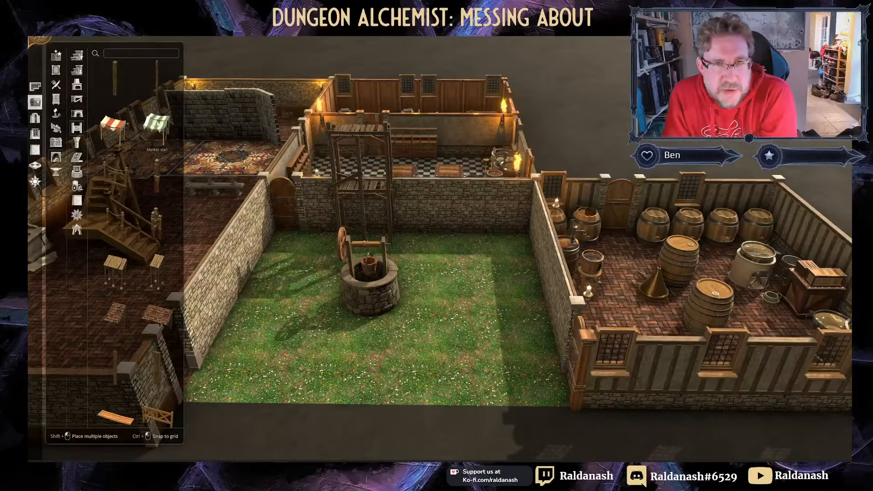
click(379, 133)
key(Delete)
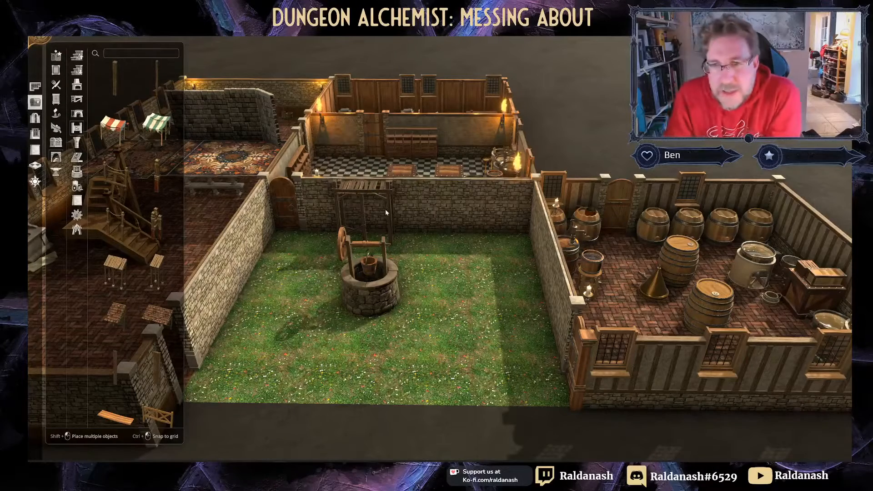
click(381, 191)
key(Delete)
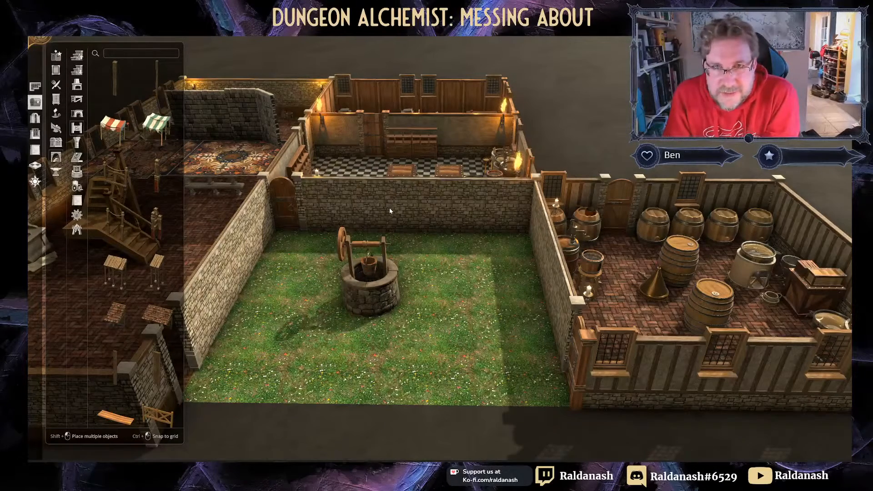
Step: Orbit the view past the yard and bedroom to look down on the cellar
mouse_move(455, 241)
middle_down()
mouse_move(456, 269)
mouse_move(454, 230)
middle_up()
right_drag(444, 243, 531, 293)
middle_drag(477, 196, 279, 190)
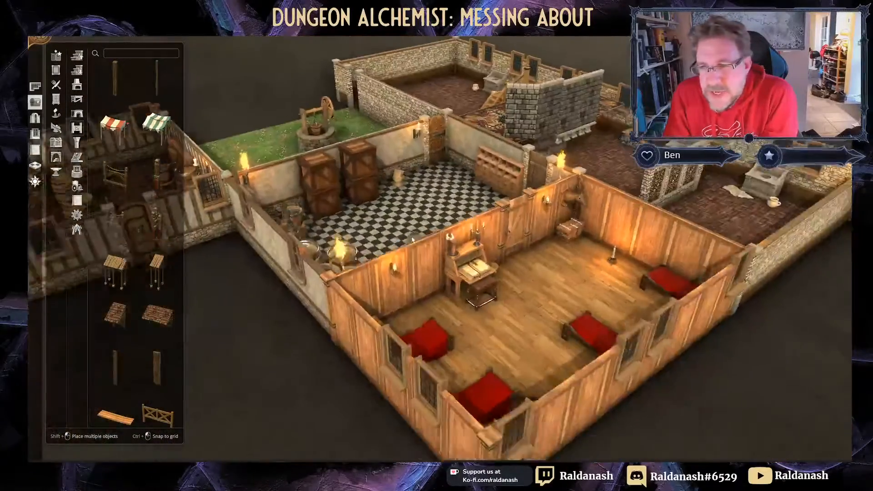
right_drag(429, 264, 387, 205)
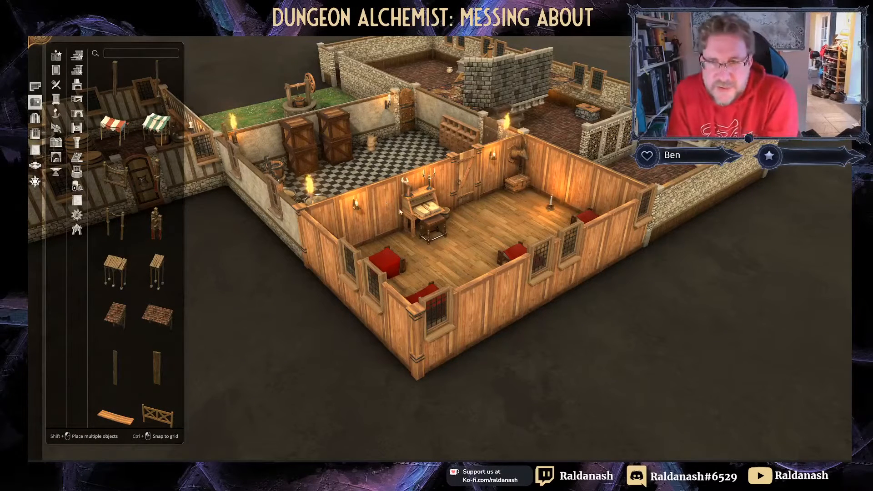
middle_drag(393, 205, 454, 258)
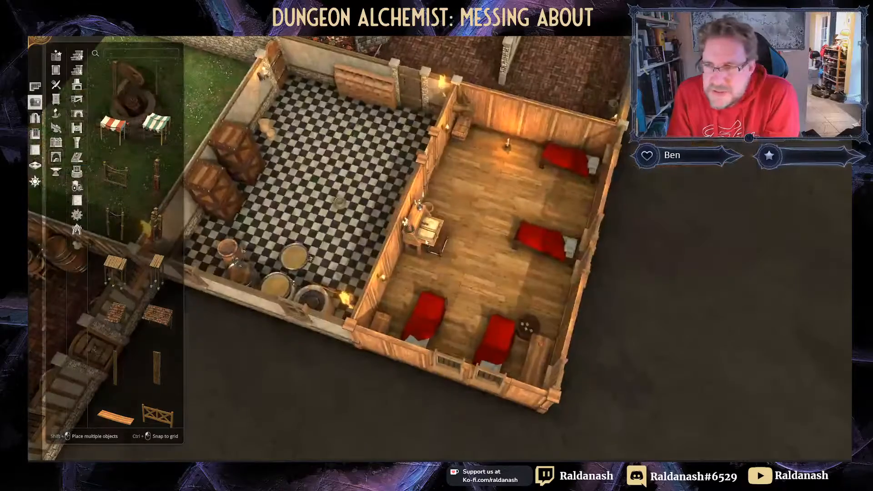
right_drag(454, 258, 605, 127)
middle_drag(426, 226, 462, 220)
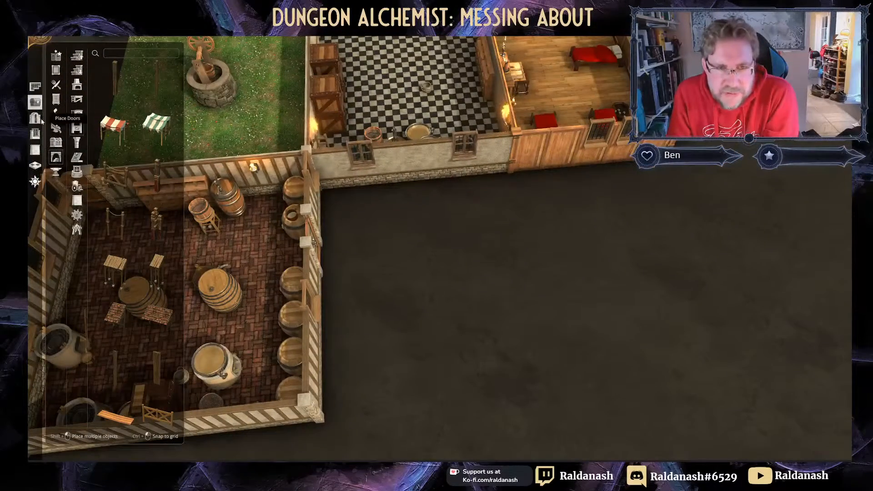
Step: Draw a Crypt-style room on the empty ground beside the bedroom
click(40, 86)
click(93, 128)
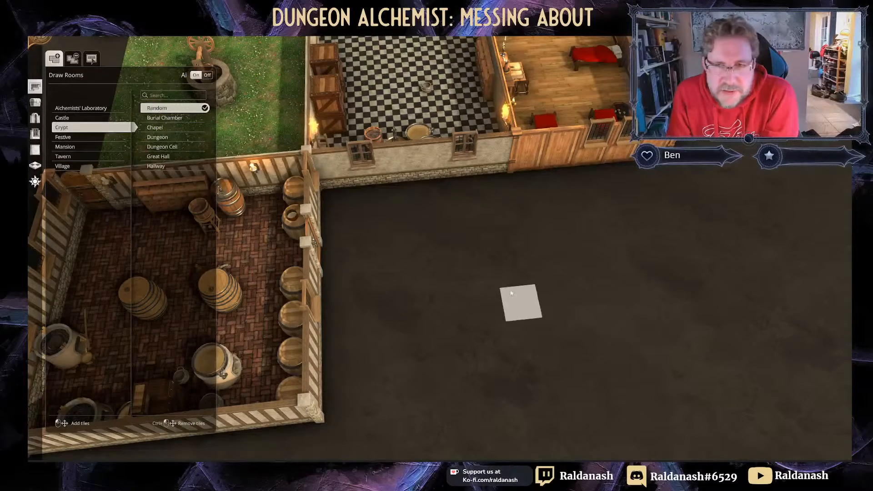
middle_drag(478, 273, 723, 354)
middle_drag(669, 313, 546, 294)
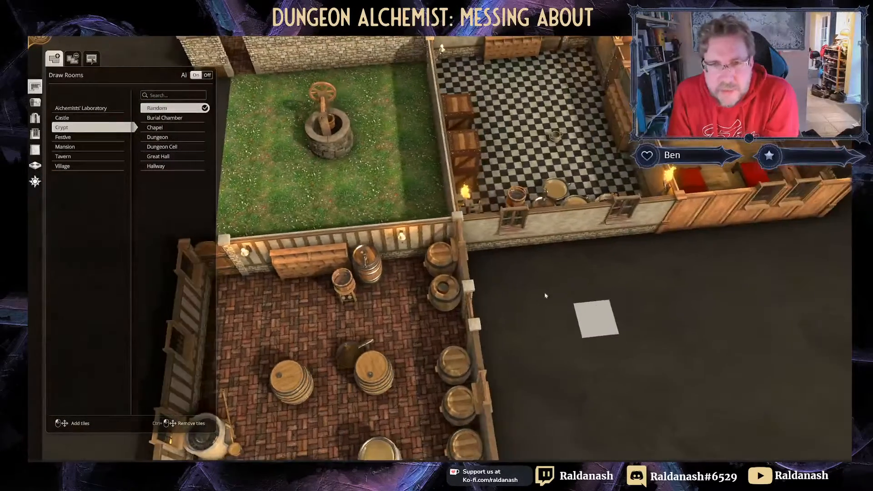
middle_drag(665, 313, 592, 312)
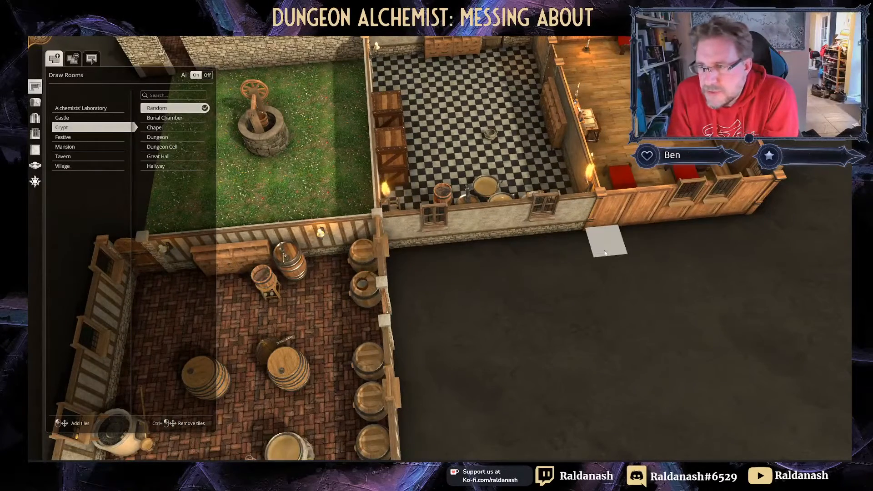
drag(606, 239, 800, 359)
Step: Orbit the view and toggle top-down mode to inspect the new crypt beside the bedroom
right_drag(568, 367, 479, 329)
middle_drag(480, 329, 420, 200)
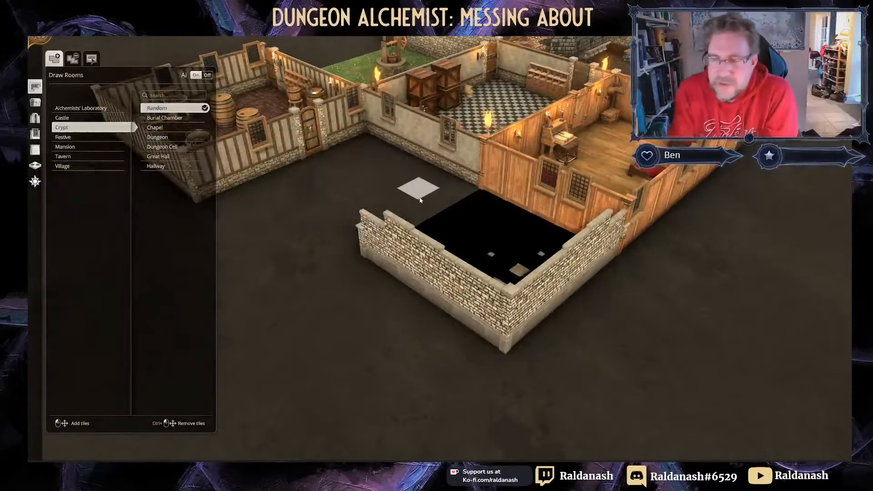
middle_drag(723, 253, 634, 289)
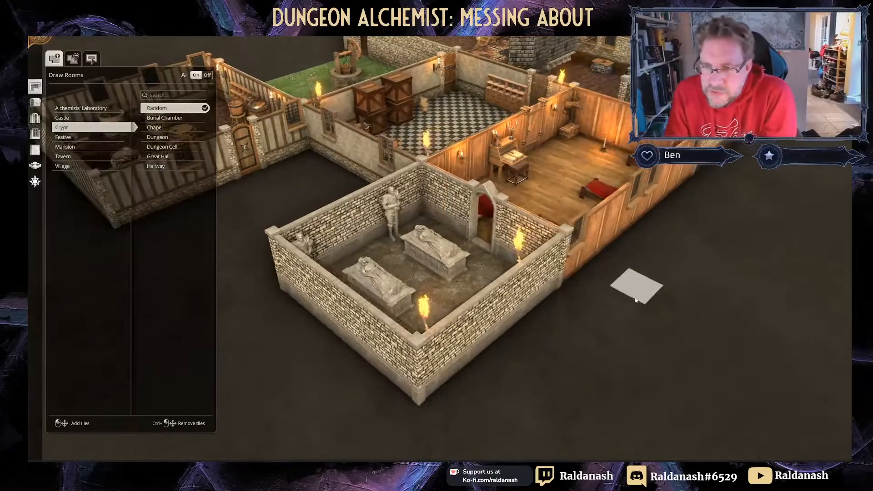
right_drag(582, 291, 507, 346)
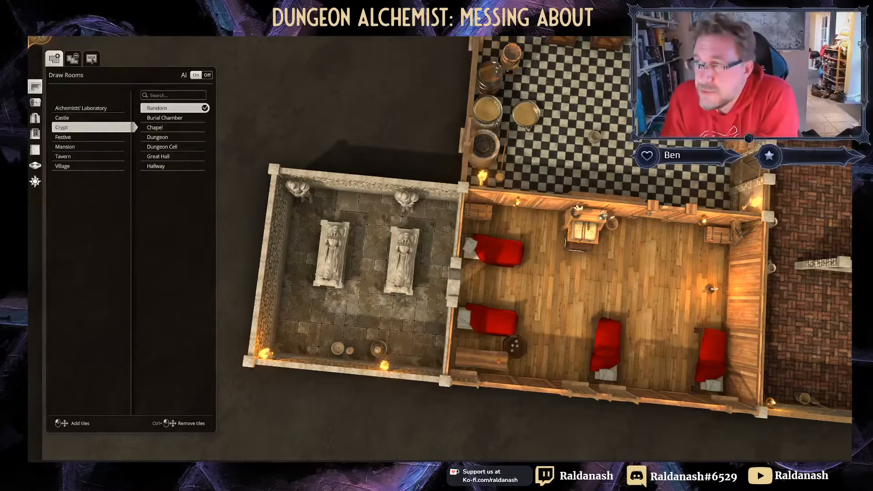
key(space)
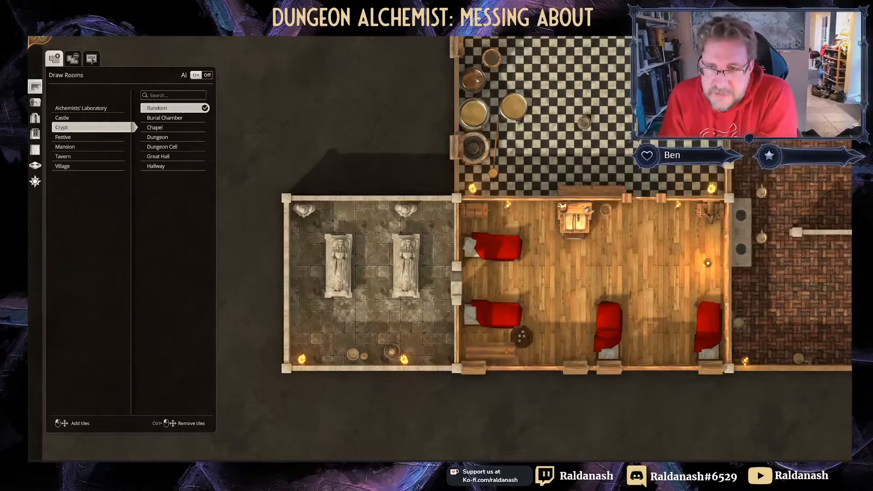
key(space)
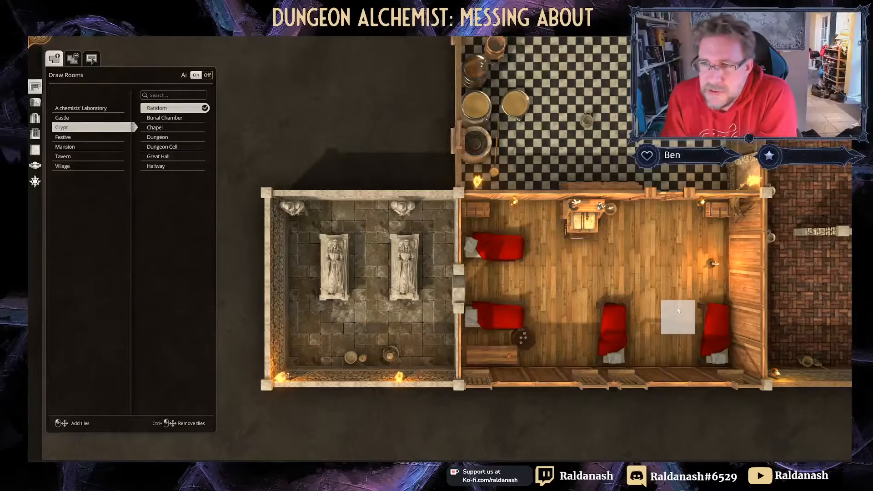
right_drag(677, 311, 635, 268)
middle_drag(636, 267, 497, 203)
right_drag(497, 203, 510, 312)
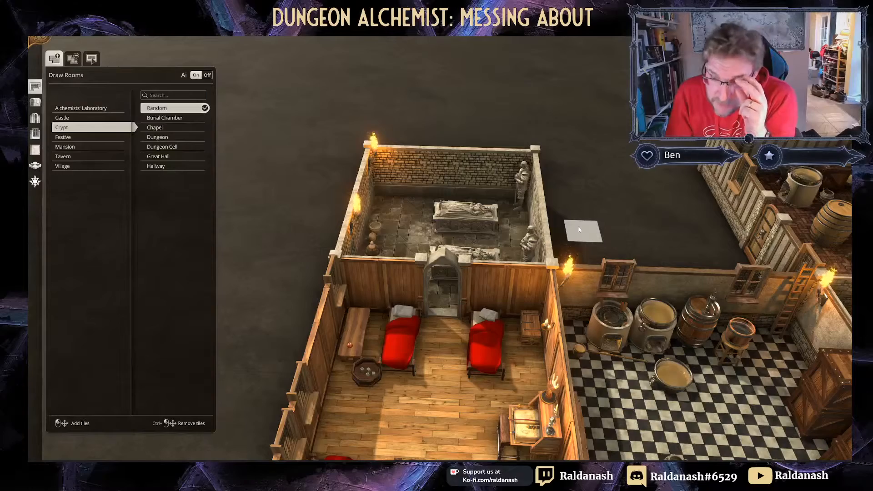
Step: Orbit the view from the crypt over the checkered kitchen and around the hall
middle_drag(681, 214, 621, 271)
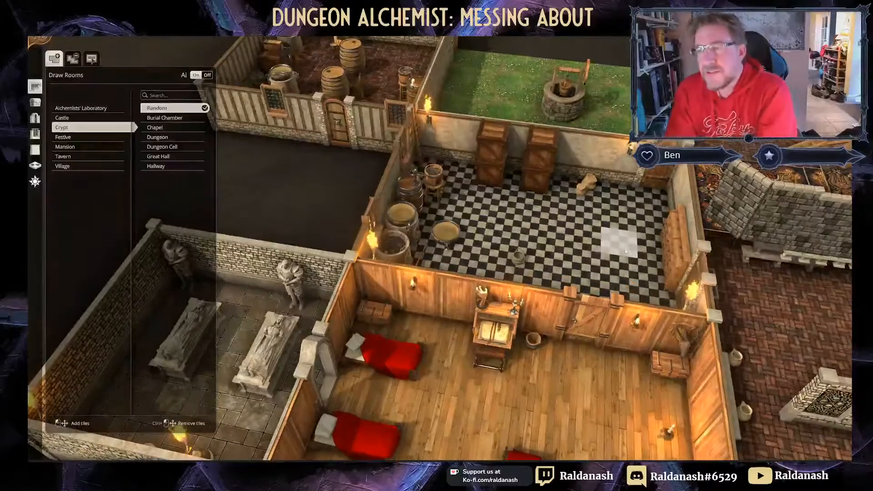
right_drag(625, 251, 264, 268)
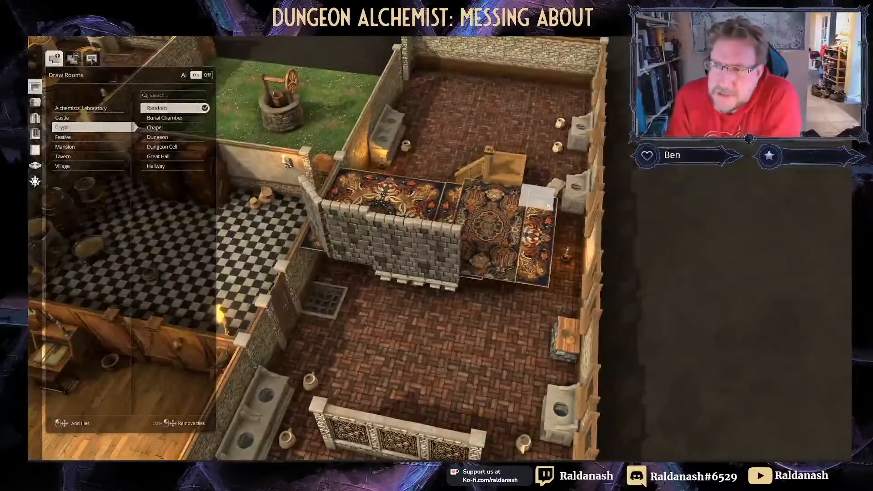
middle_drag(548, 206, 460, 212)
right_drag(549, 217, 482, 223)
middle_drag(482, 222, 335, 218)
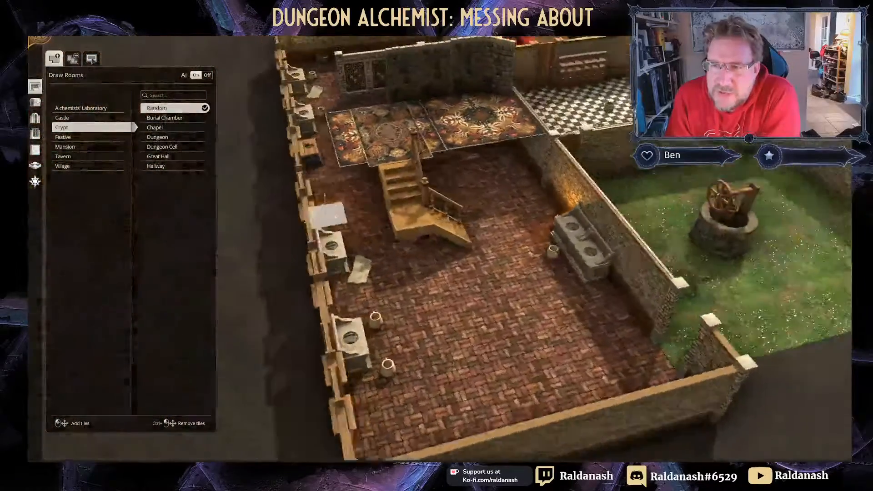
scroll(489, 240, up, 4)
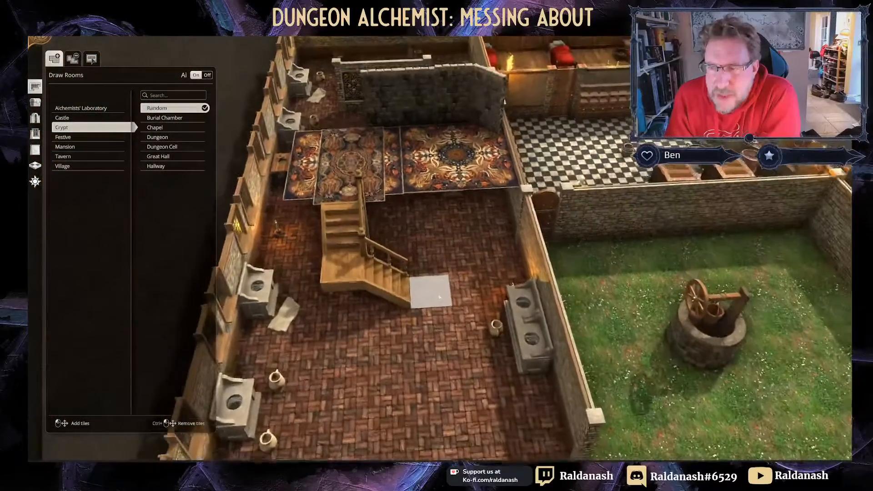
scroll(441, 299, down, 3)
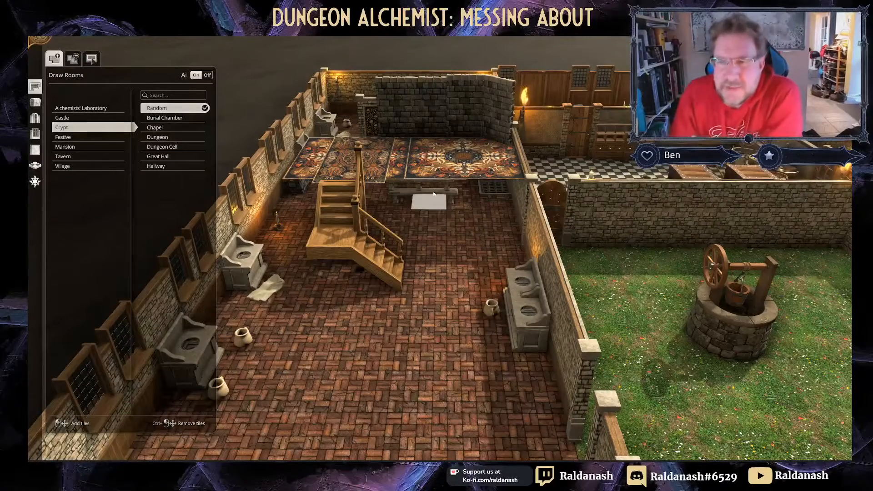
scroll(395, 231, up, 1)
scroll(395, 231, up, 4)
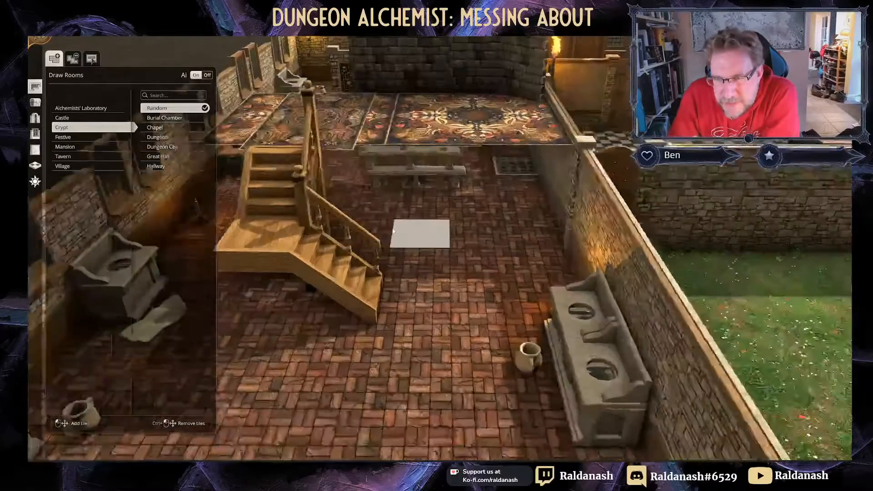
mouse_move(428, 216)
right_down()
mouse_move(432, 265)
mouse_move(418, 215)
right_up()
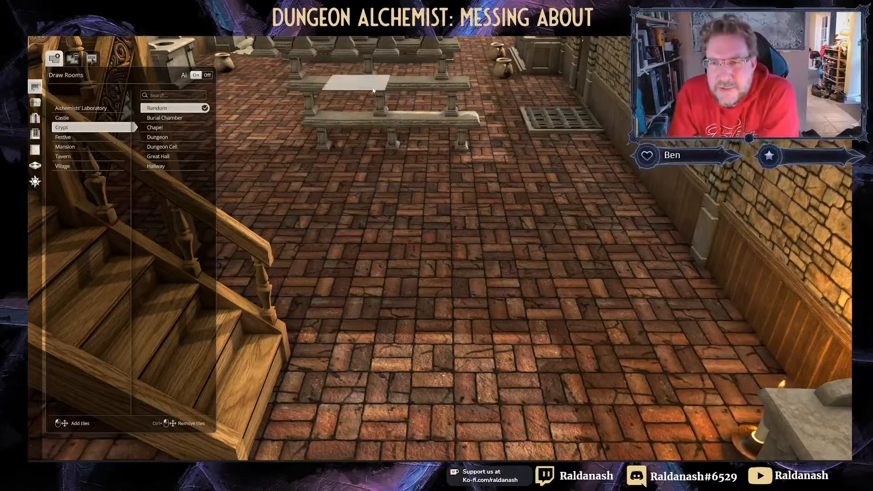
Step: Zoom out and pan until the grassy courtyard and its well are centred
scroll(390, 113, down, 2)
right_drag(432, 149, 440, 221)
scroll(440, 219, down, 3)
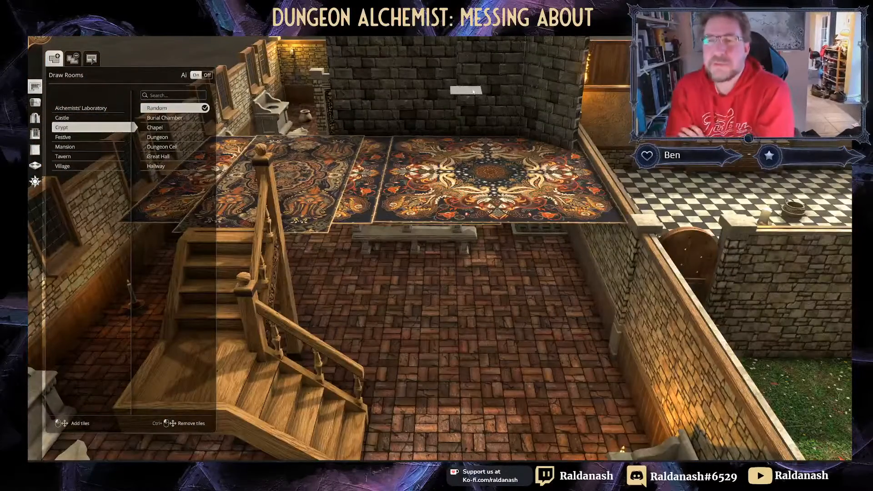
scroll(473, 92, down, 3)
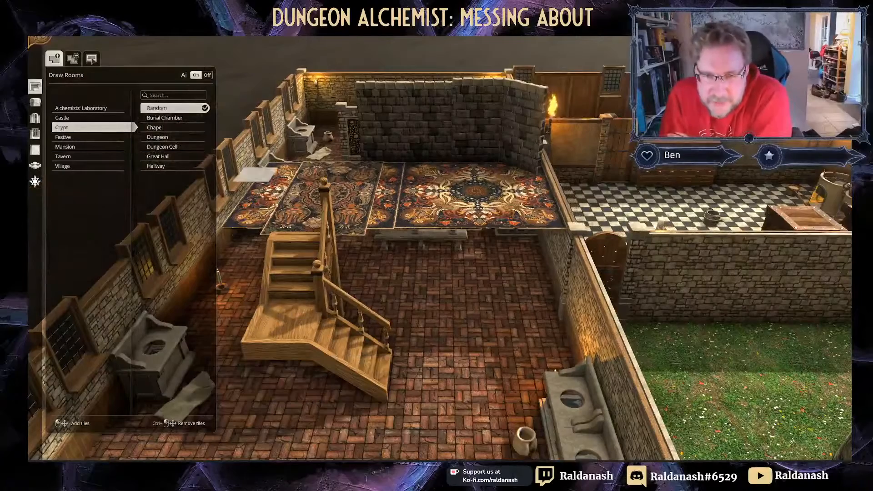
right_drag(502, 302, 449, 289)
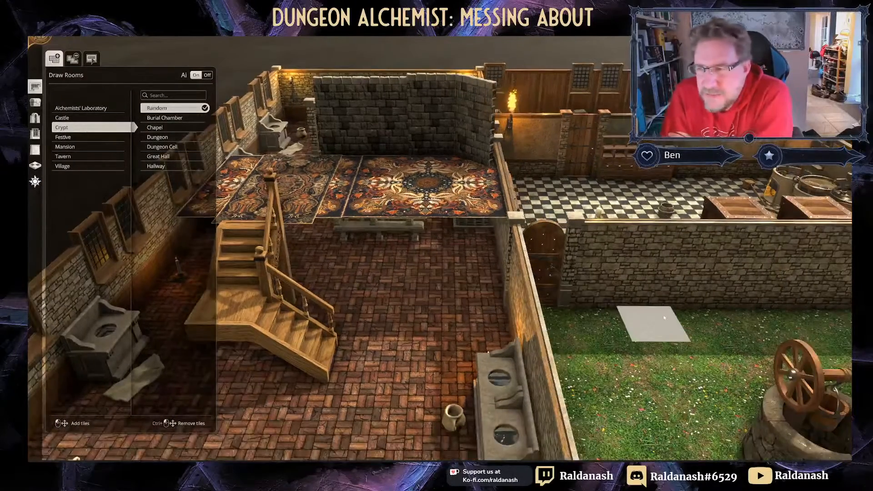
right_drag(664, 318, 507, 299)
right_drag(668, 289, 569, 264)
scroll(546, 254, down, 2)
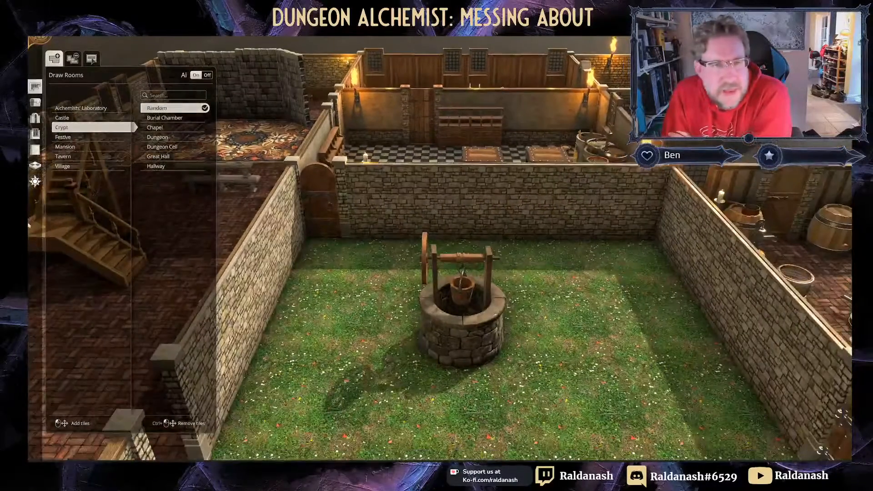
Step: Place a stone-arched double door in the courtyard's back wall, opening toward the kitchen
click(36, 120)
click(56, 85)
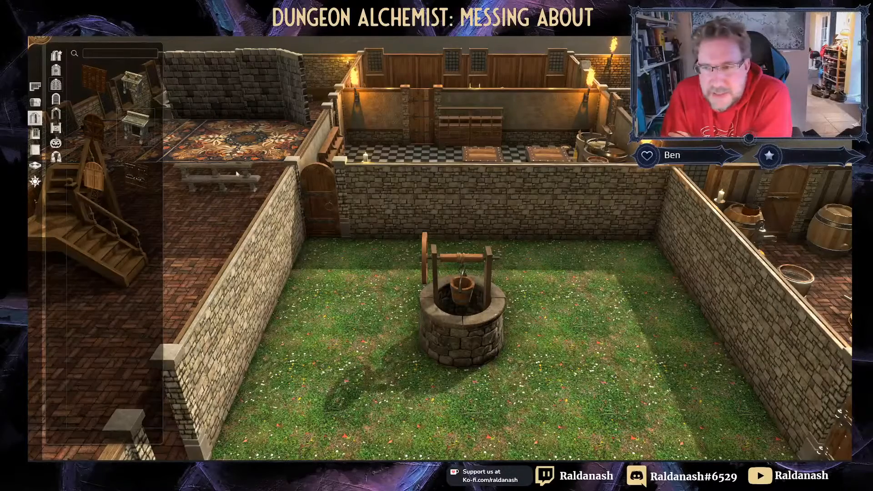
click(137, 135)
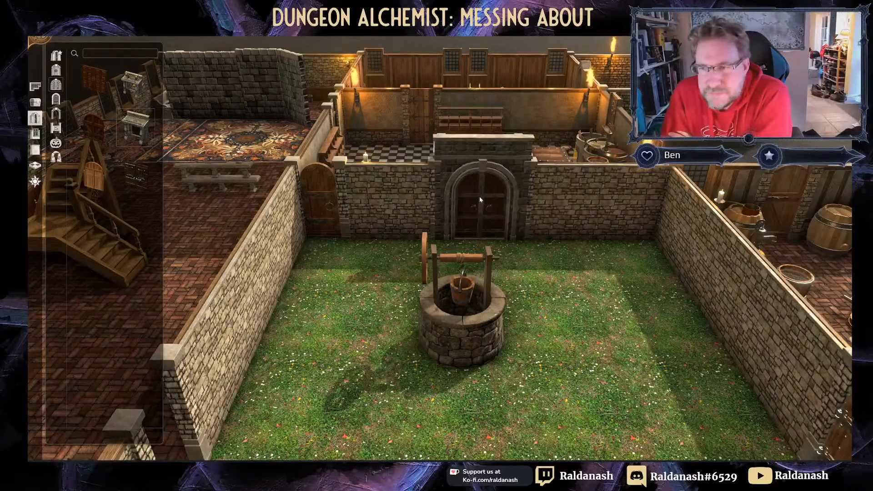
click(480, 200)
right_drag(543, 277, 512, 282)
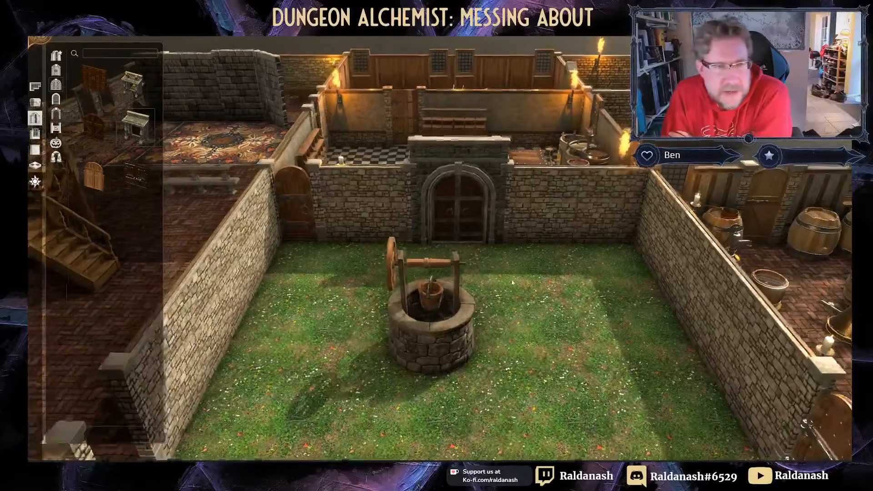
click(35, 150)
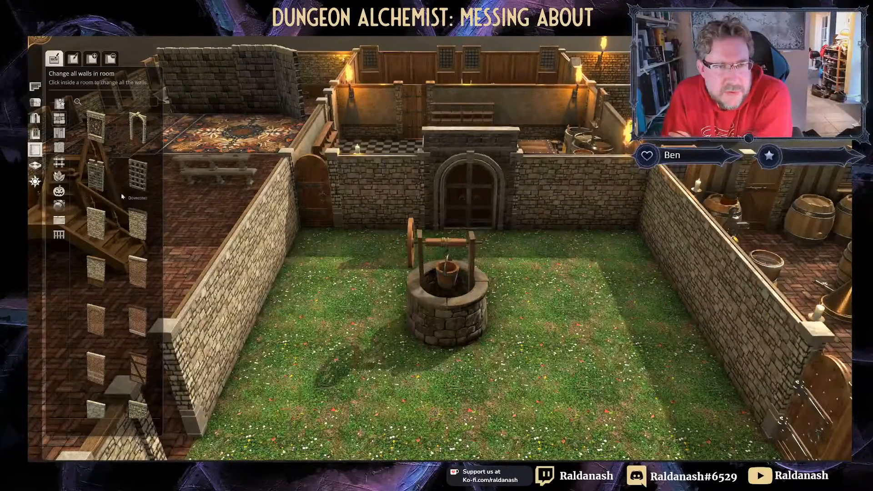
Step: After trying Castlewall, apply the rough stone wall style to the courtyard
click(96, 181)
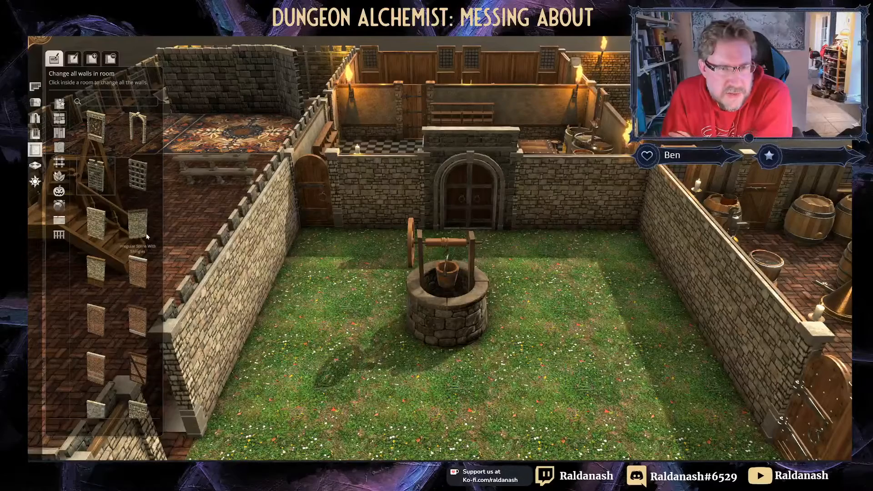
scroll(144, 237, down, 5)
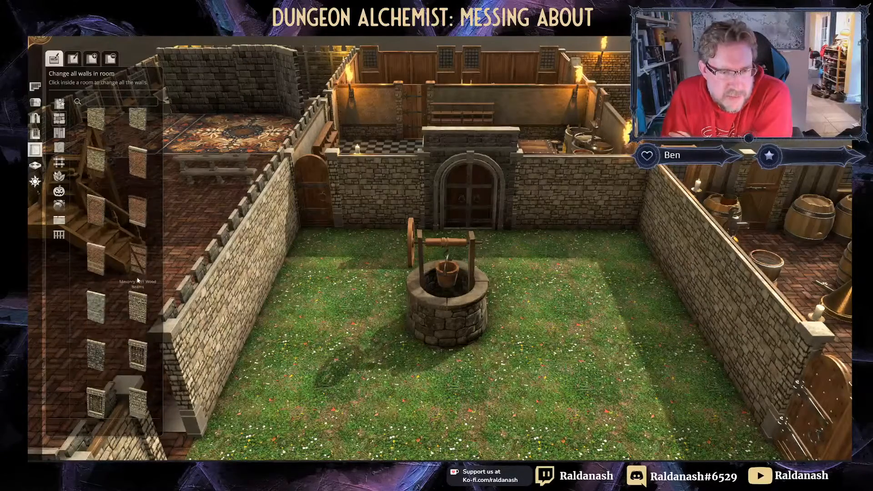
click(97, 351)
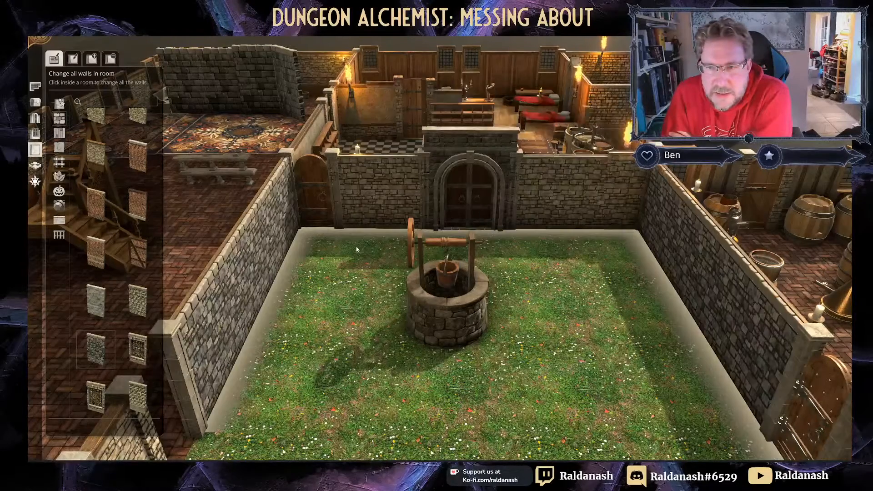
click(357, 249)
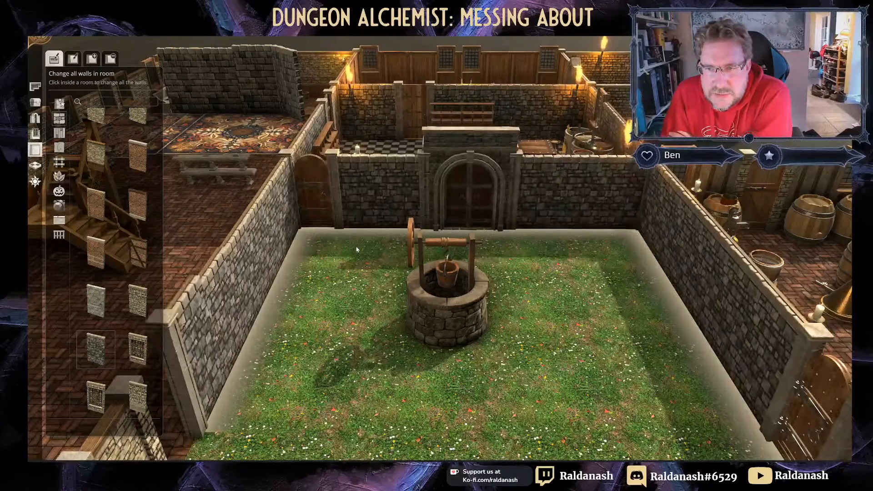
middle_drag(357, 249, 387, 250)
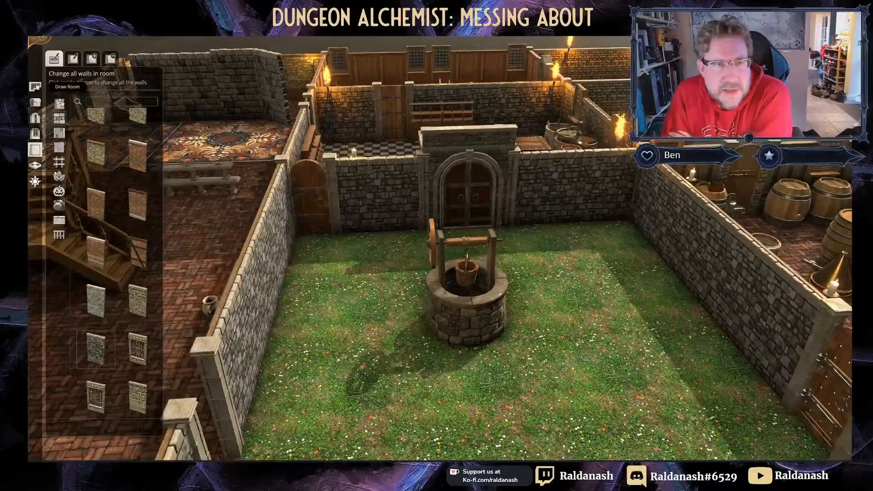
click(35, 117)
click(323, 208)
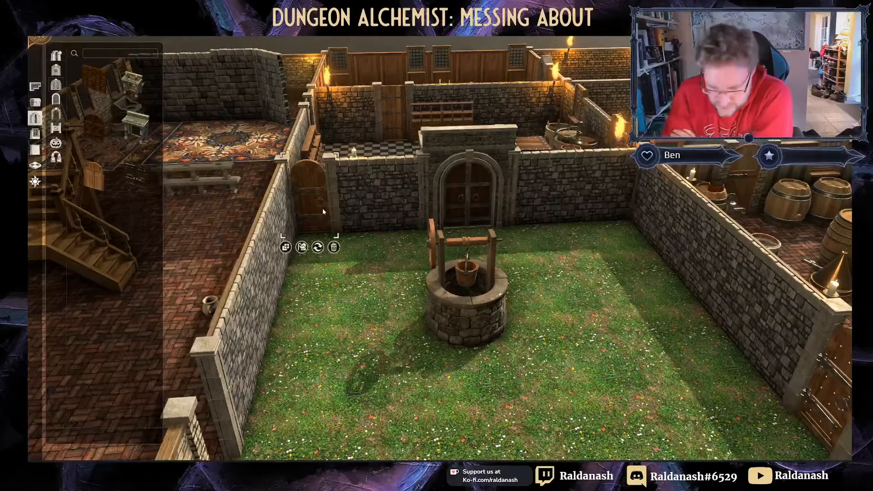
Step: Delete the courtyard's left arched side door and drag the well toward the left wall
key(Delete)
middle_drag(323, 211, 505, 255)
click(438, 312)
right_drag(438, 312, 472, 211)
drag(468, 211, 412, 195)
Step: Adjust the view over the courtyard and bring up the Artificial floor textures
right_drag(530, 220, 518, 256)
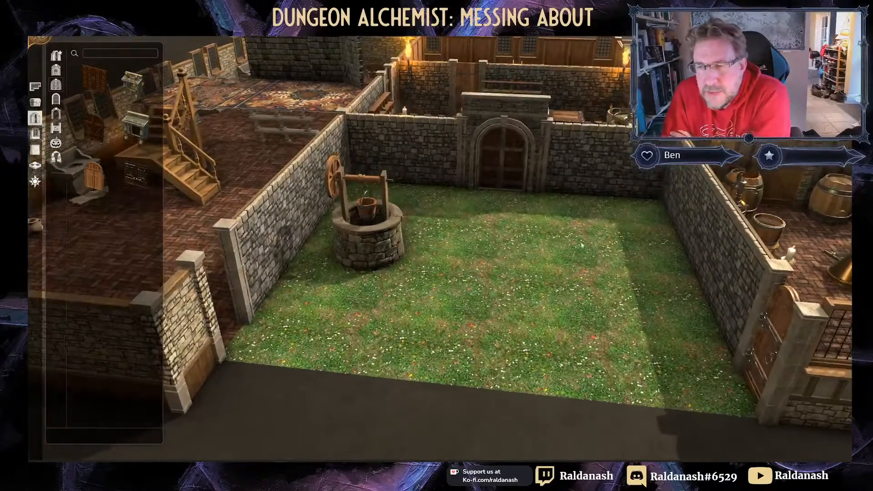
middle_drag(517, 256, 593, 241)
mouse_move(593, 241)
right_down()
mouse_move(587, 269)
mouse_move(585, 256)
right_up()
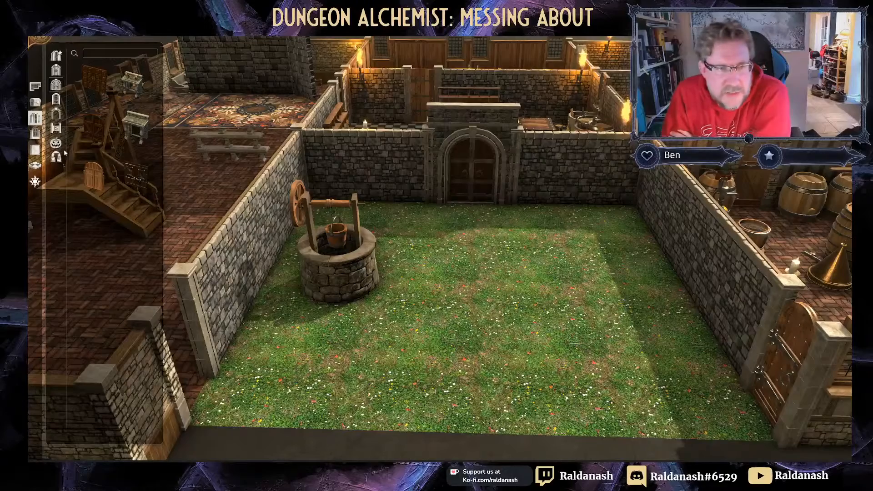
click(35, 166)
click(56, 70)
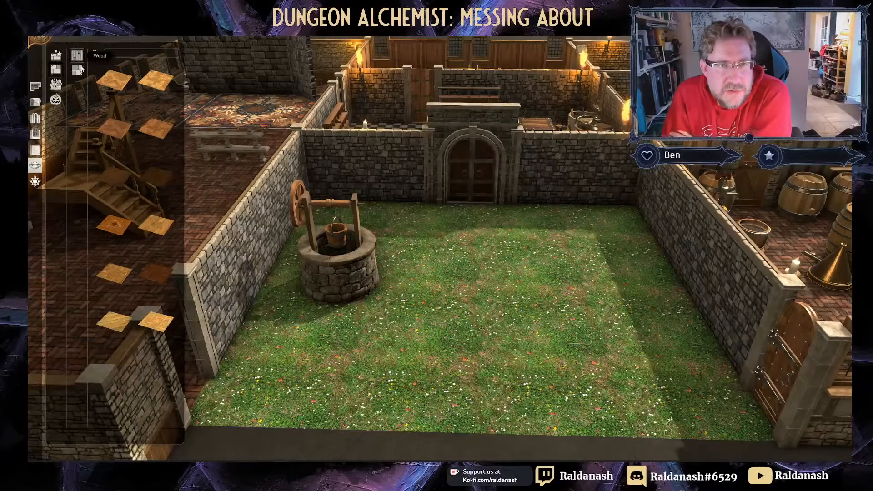
Step: Paint a cobblestone path across the courtyard lawn from the arched double door to the front edge
click(78, 69)
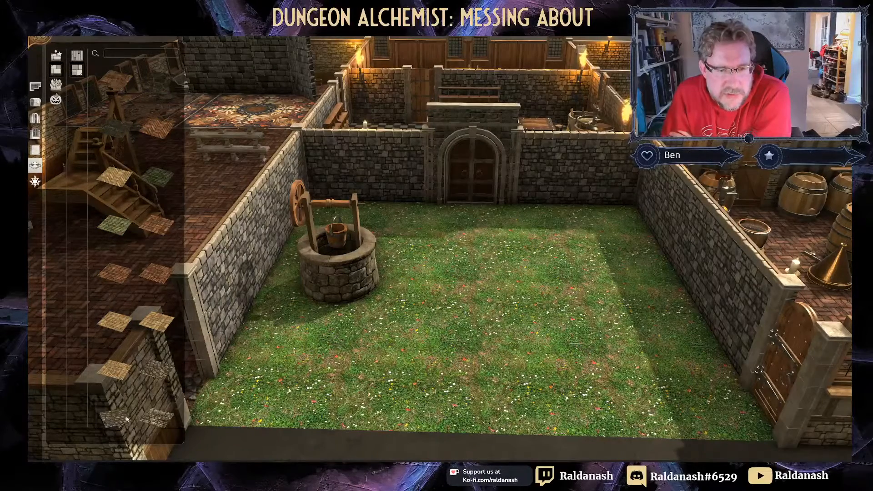
mouse_move(461, 214)
mouse_down()
mouse_move(484, 237)
mouse_move(491, 412)
mouse_move(495, 397)
mouse_up()
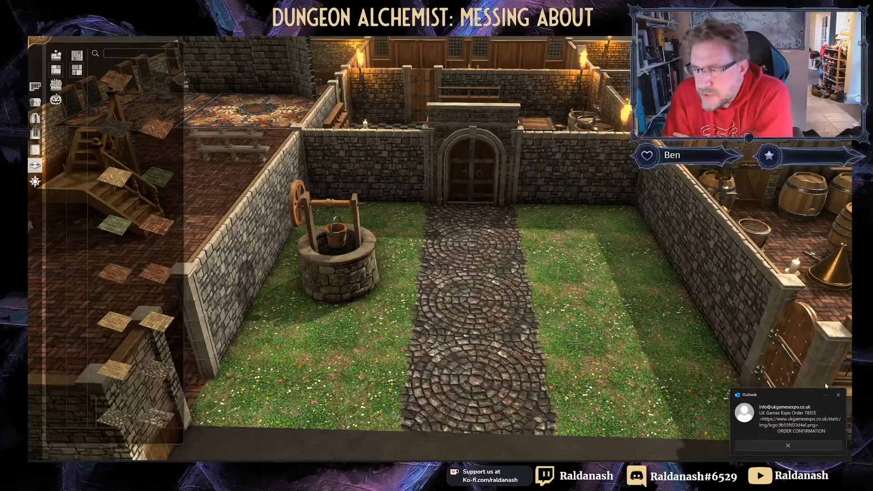
click(838, 395)
scroll(558, 266, up, 3)
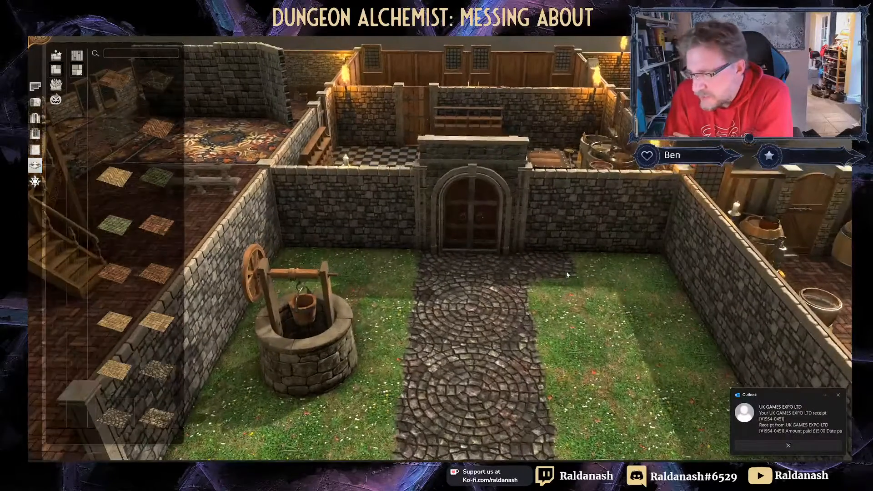
scroll(620, 298, up, 3)
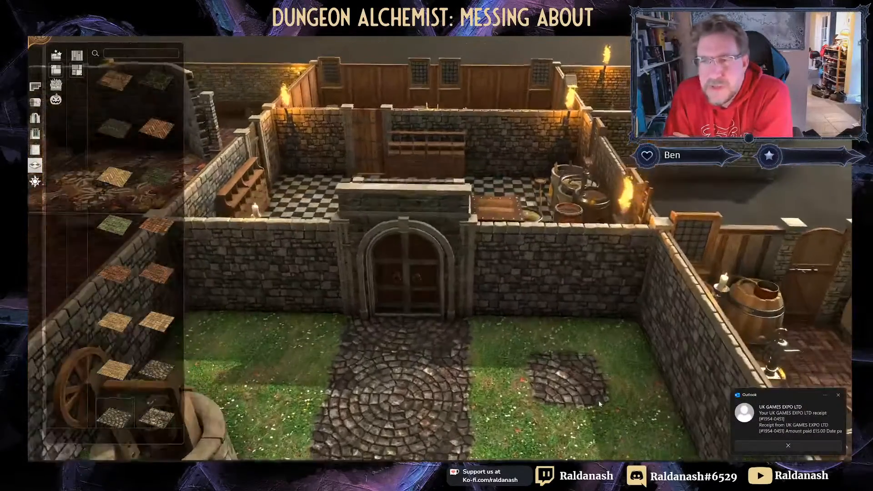
middle_drag(522, 237, 366, 259)
scroll(366, 256, up, 3)
right_drag(367, 249, 425, 236)
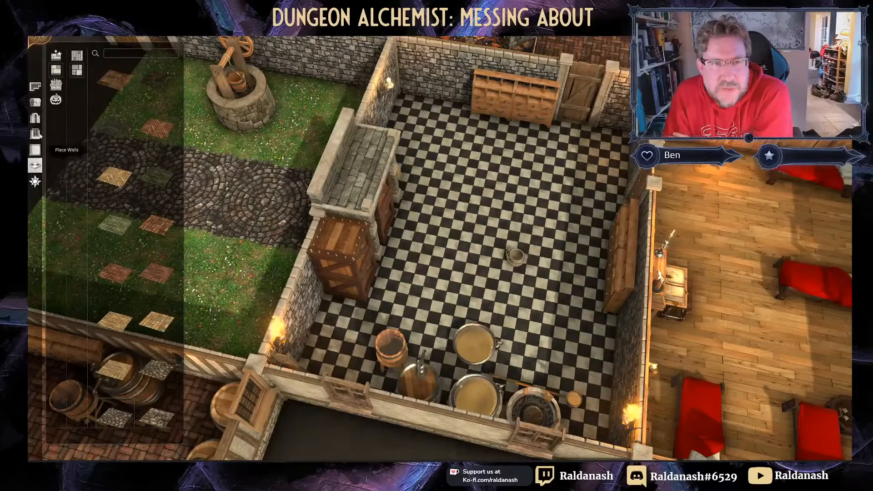
Step: Pull a crate off the stack and place a copy against the storeroom's west wall
click(36, 102)
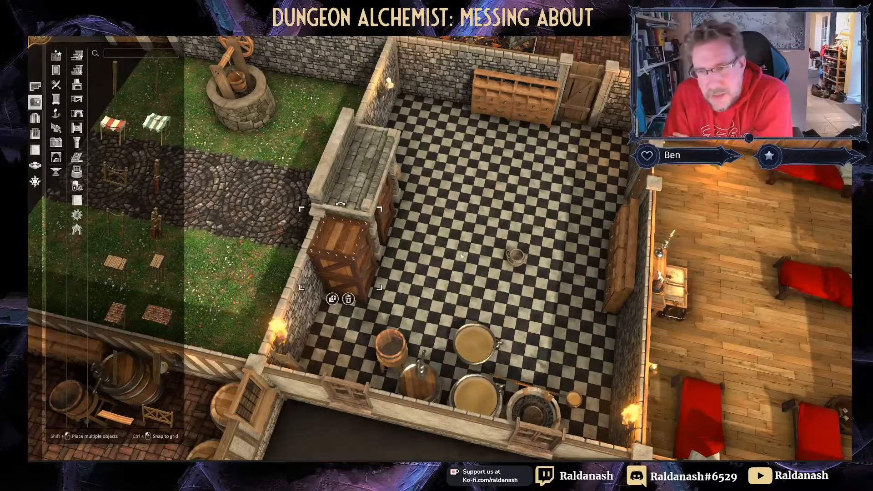
right_drag(461, 256, 396, 231)
mouse_move(298, 218)
mouse_down()
mouse_move(357, 230)
mouse_move(287, 224)
mouse_up()
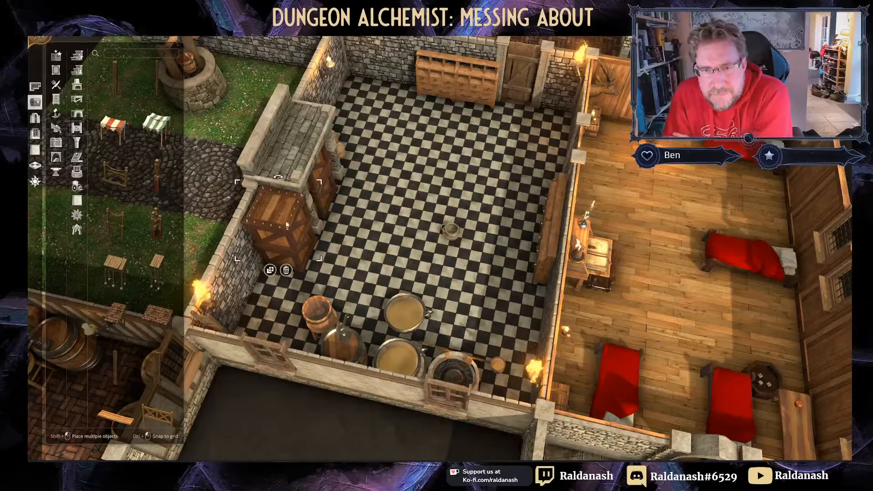
click(269, 269)
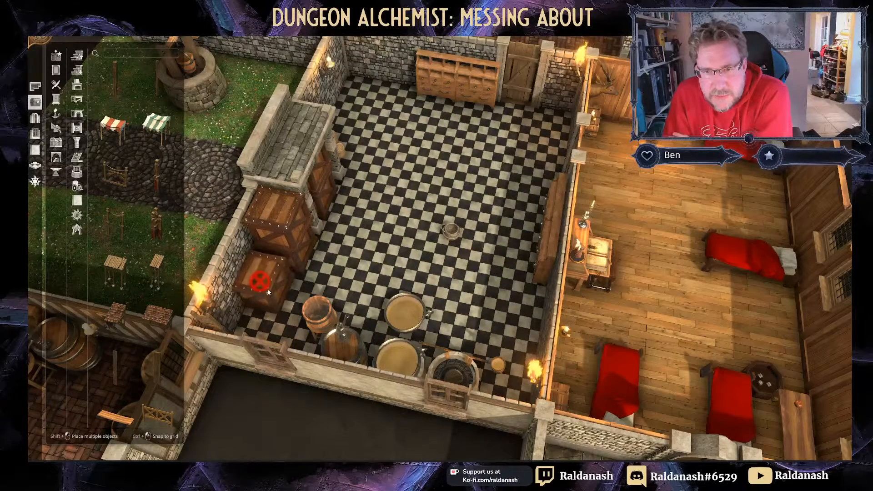
click(278, 294)
mouse_move(279, 292)
mouse_down()
mouse_move(269, 271)
mouse_move(291, 292)
mouse_move(274, 276)
mouse_up()
click(319, 288)
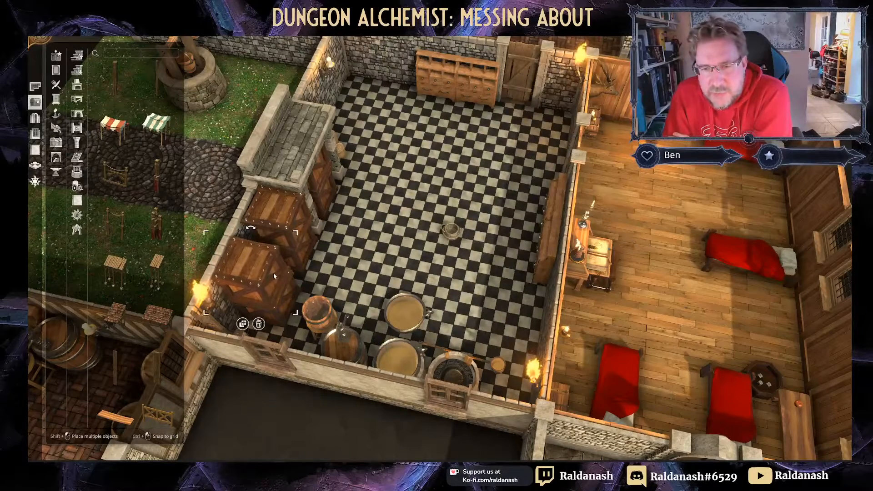
Step: Delete the upper-left wall lantern and stack the stray crate in that corner
middle_drag(376, 248, 357, 278)
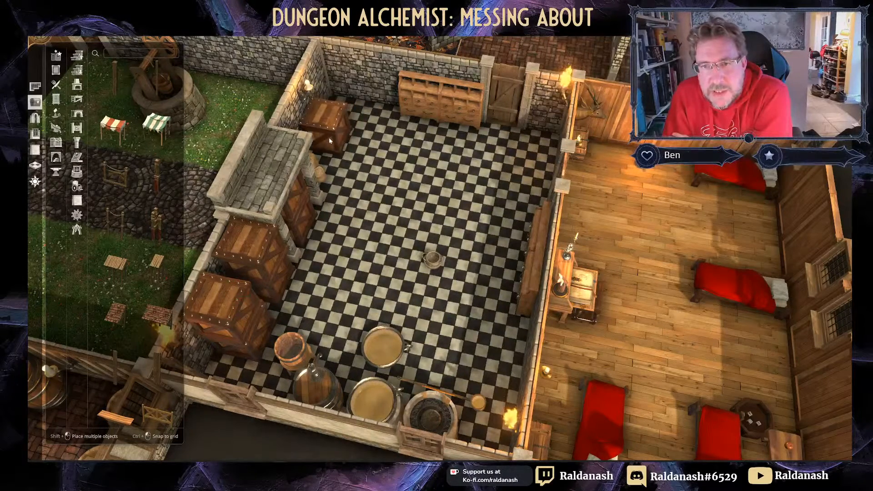
click(328, 138)
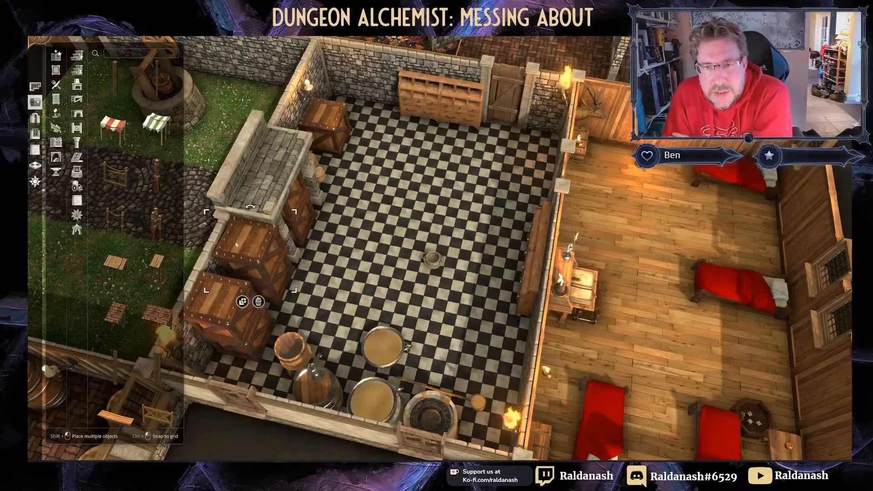
click(243, 302)
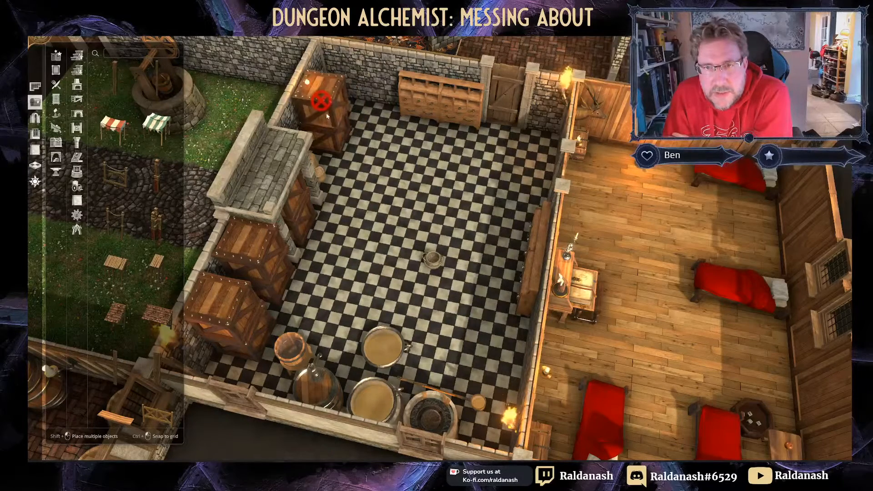
key(Escape)
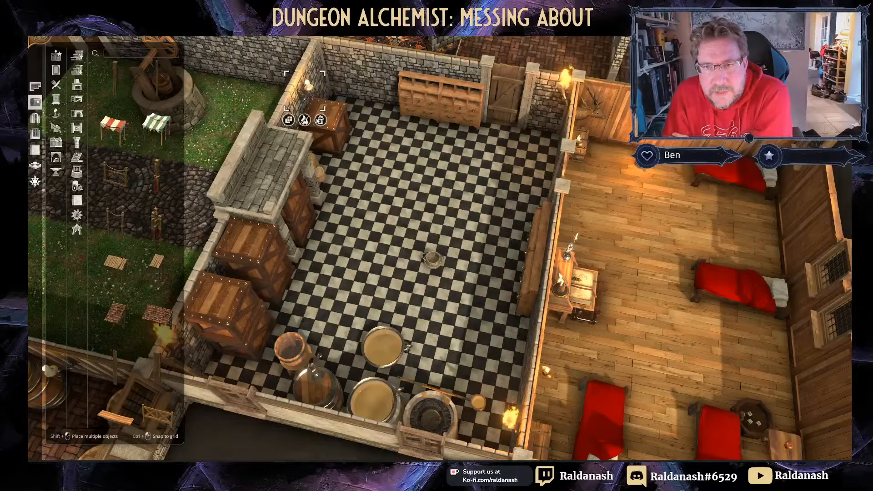
click(320, 120)
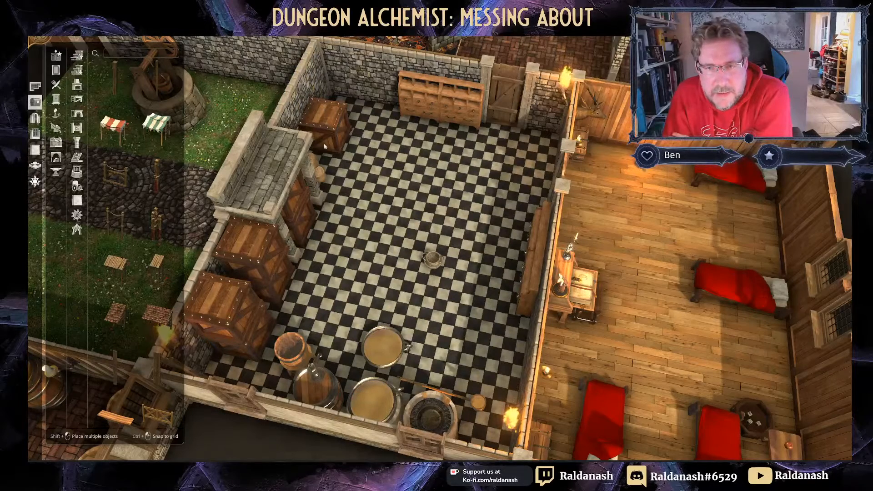
mouse_move(326, 156)
mouse_down()
mouse_move(329, 82)
mouse_move(324, 112)
mouse_up()
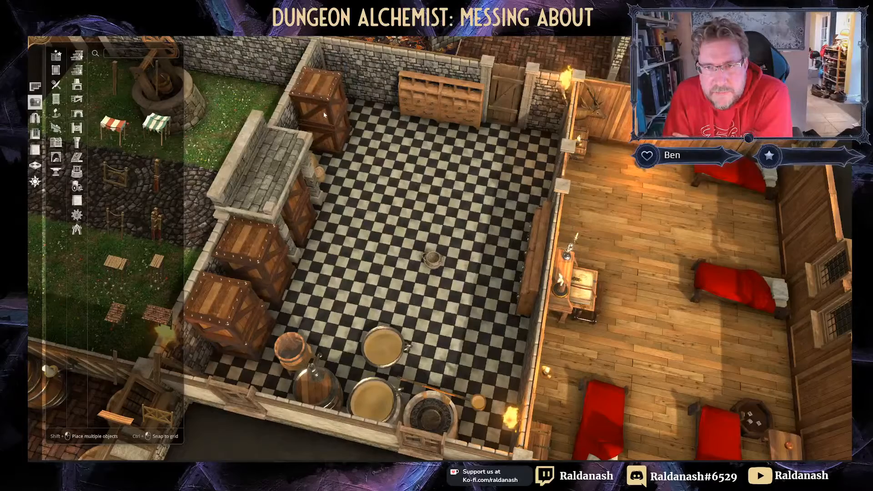
click(324, 112)
middle_drag(324, 112, 528, 207)
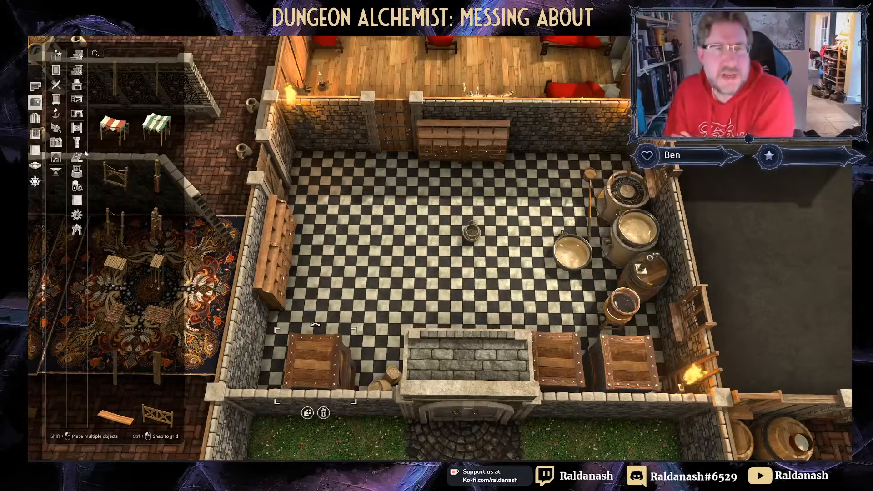
Step: Pick the stone wall piece from fences, gates and pillars, try it, then cancel placement
click(77, 200)
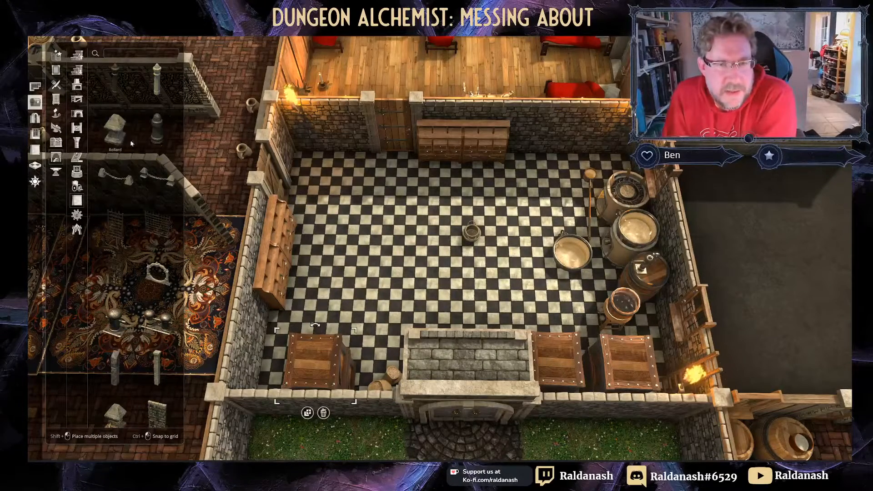
click(157, 394)
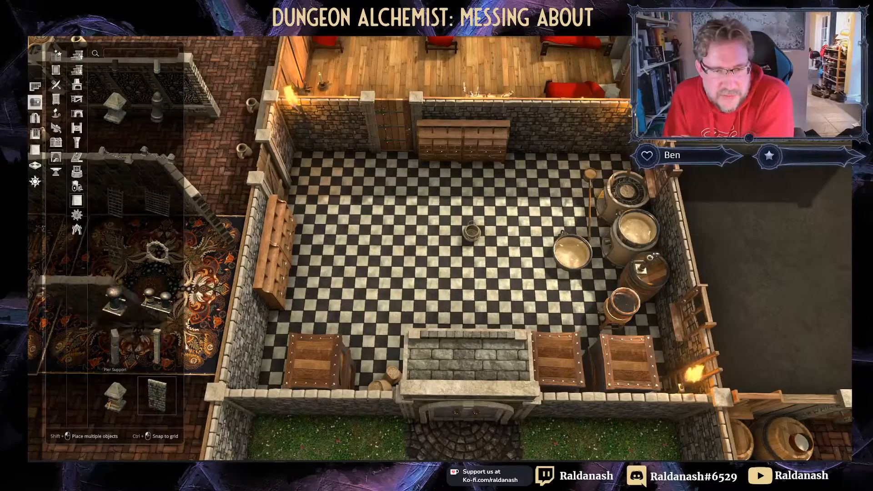
key(s)
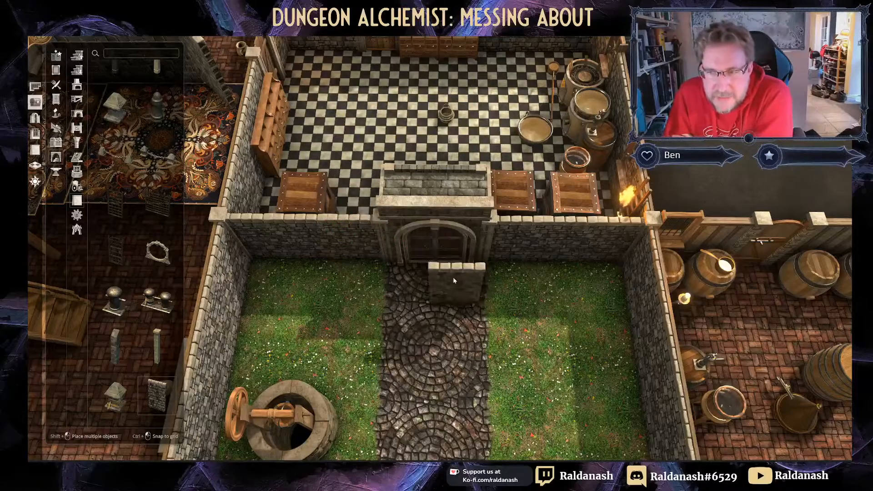
middle_drag(454, 281, 438, 253)
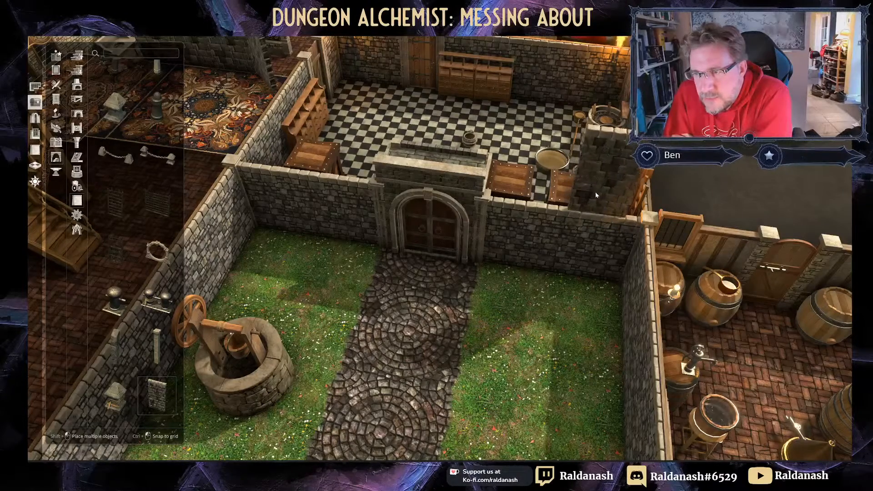
right_drag(576, 275, 528, 363)
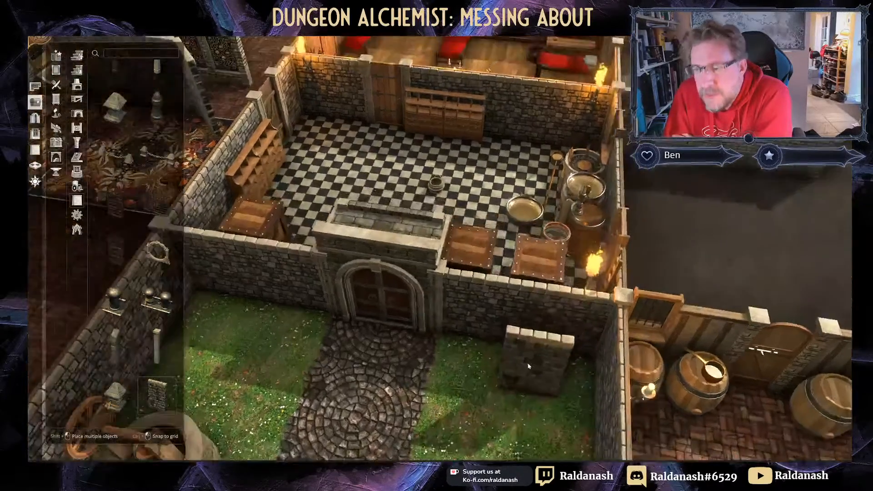
right_drag(513, 233, 496, 202)
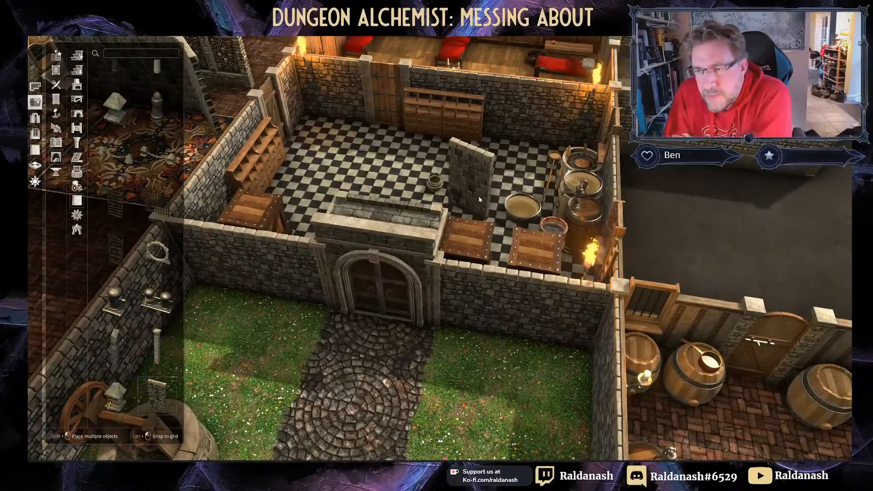
right_click(479, 199)
middle_drag(479, 200, 529, 182)
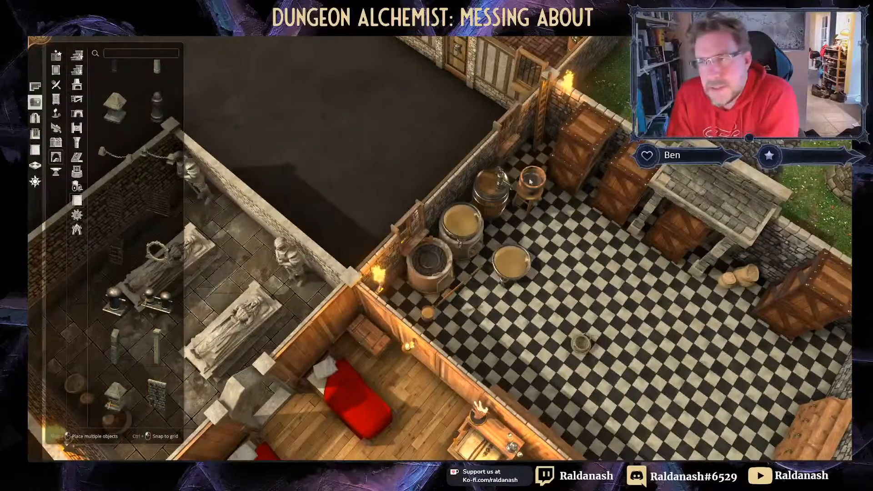
Step: Remove the storeroom's wall torch and ladder, then fill the back wall with copied crates
key(Delete)
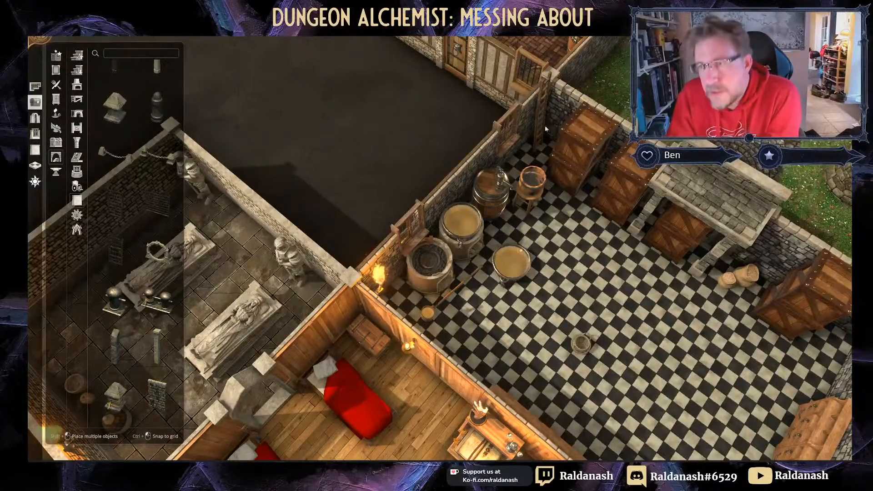
key(ctrl+z)
drag(571, 189, 557, 139)
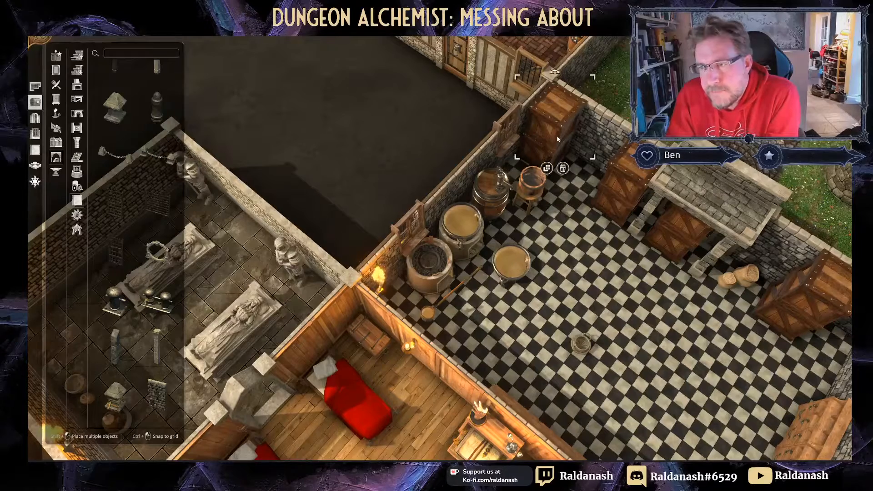
click(547, 169)
click(585, 184)
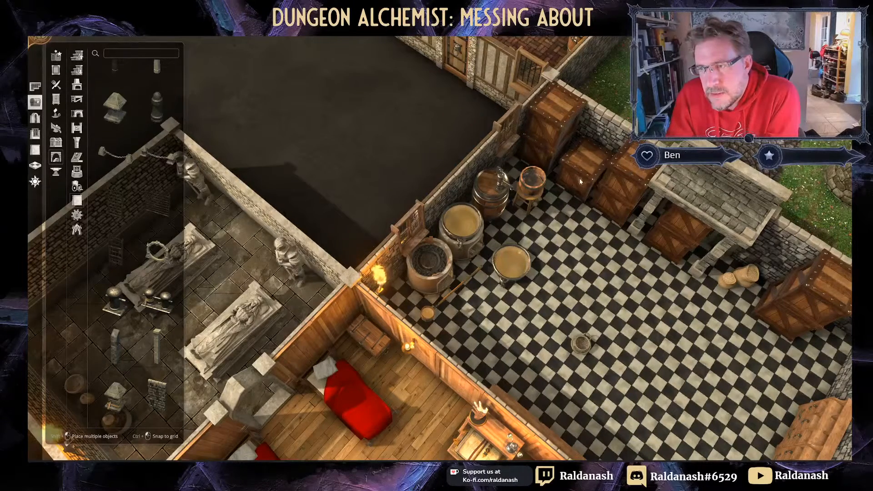
click(576, 217)
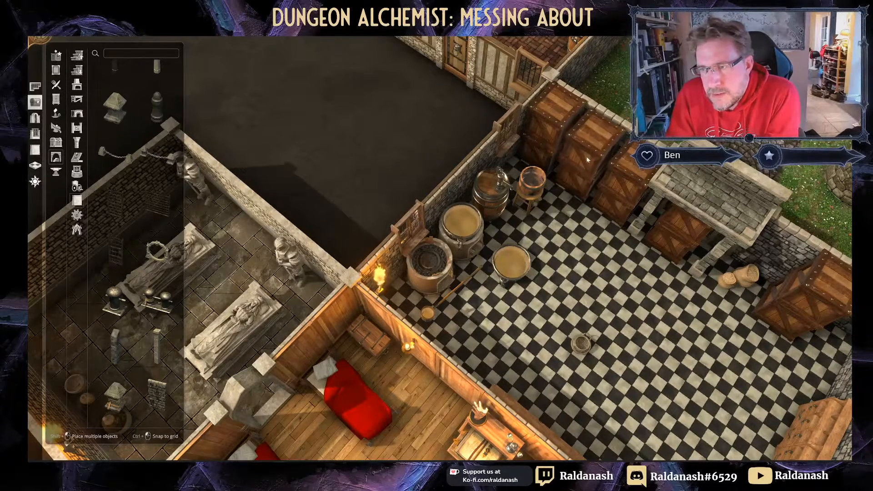
click(588, 158)
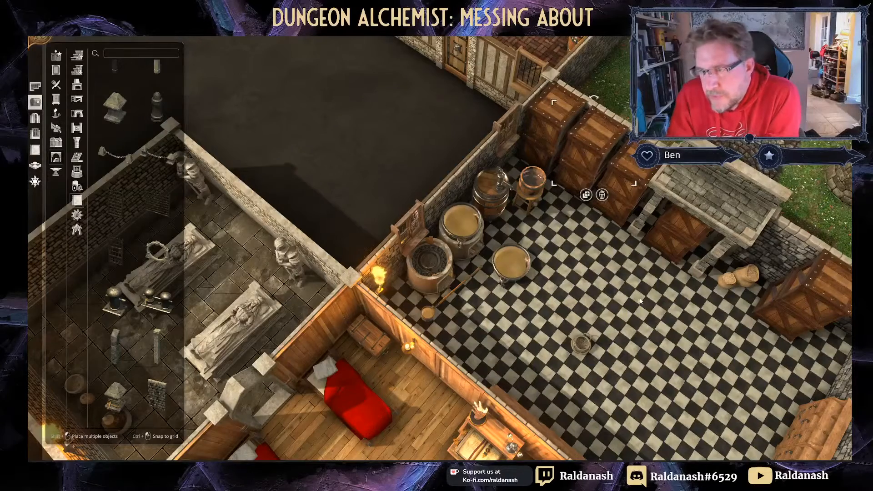
middle_drag(588, 159, 354, 280)
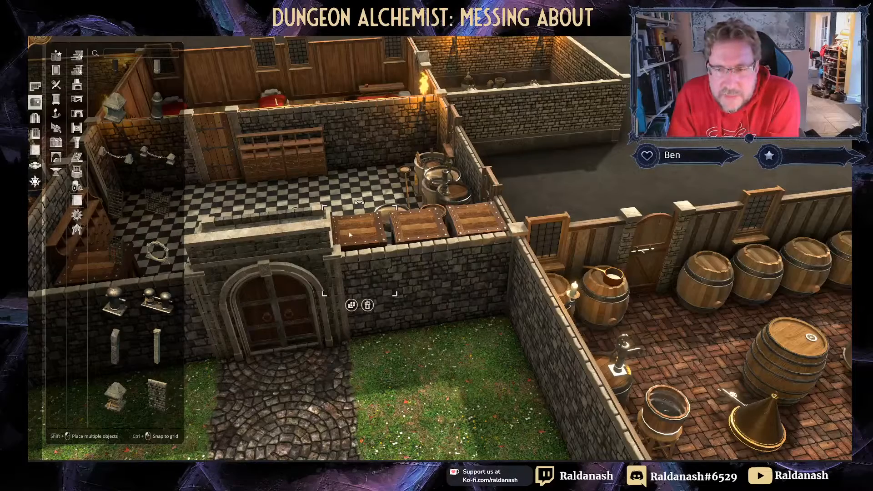
Step: Nudge the crate slightly lower along the gatehouse wall and pick the stone wall asset
drag(360, 229, 365, 233)
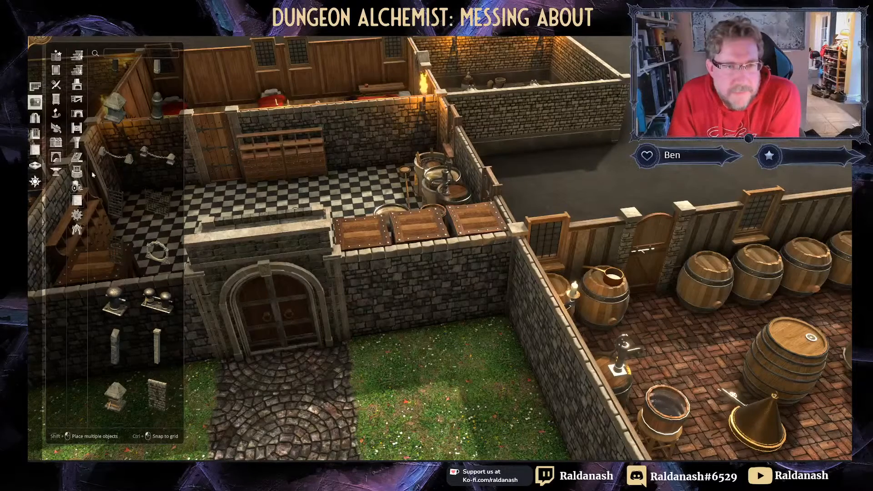
click(161, 399)
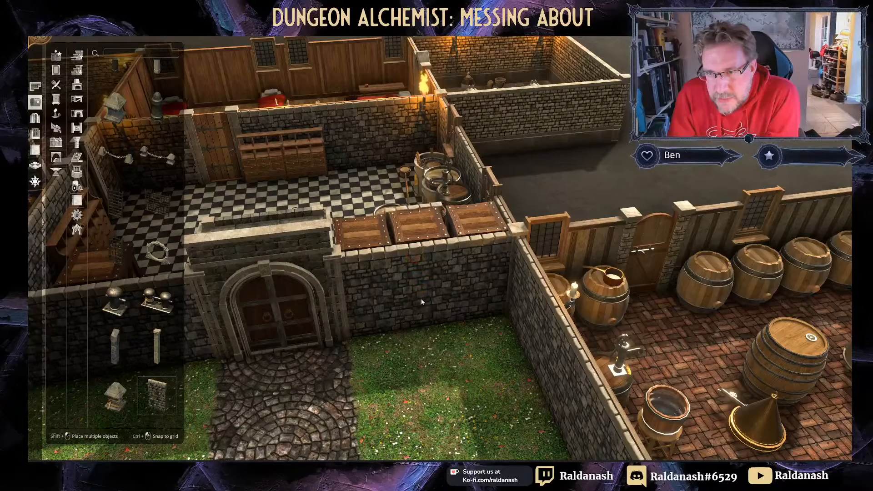
right_drag(415, 271, 438, 278)
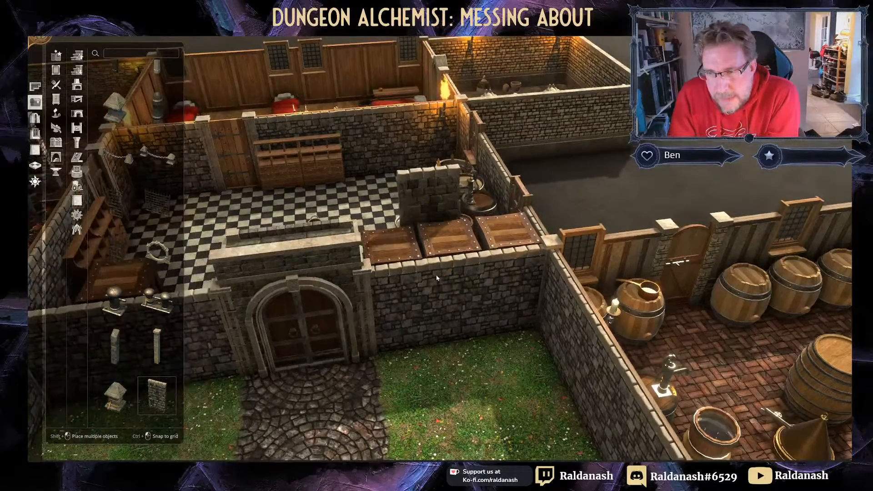
middle_drag(437, 278, 539, 266)
right_drag(538, 265, 528, 337)
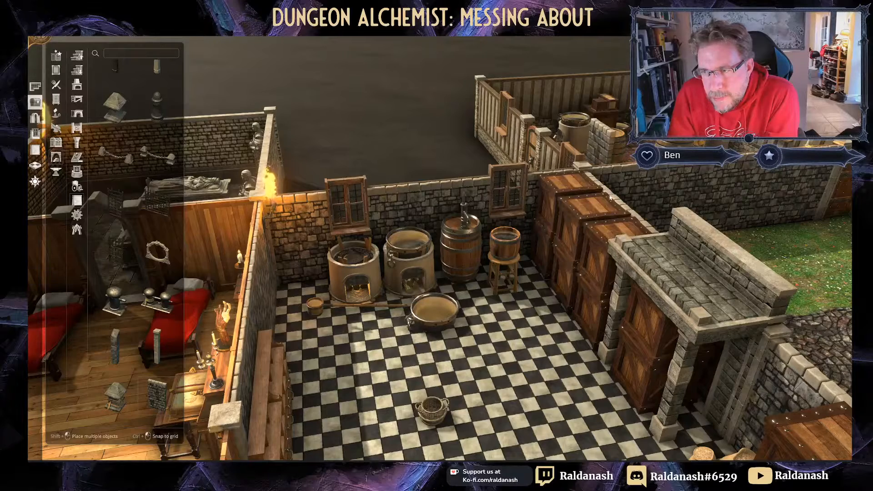
click(35, 165)
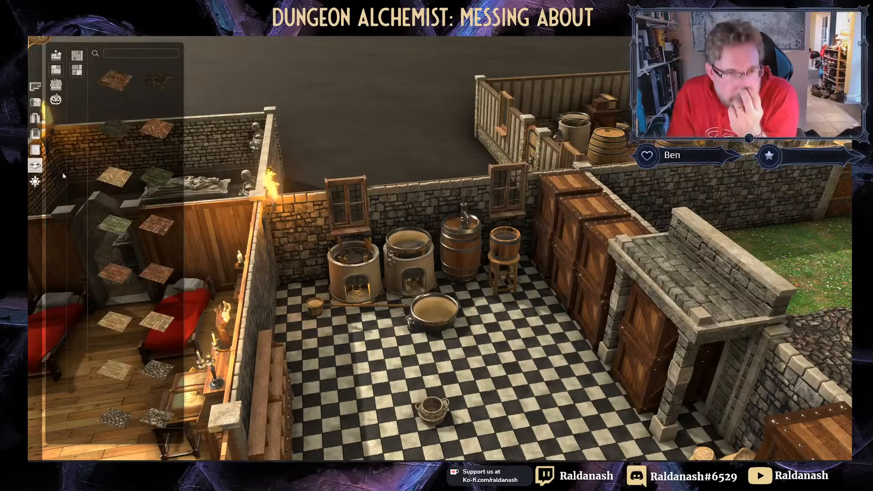
click(35, 102)
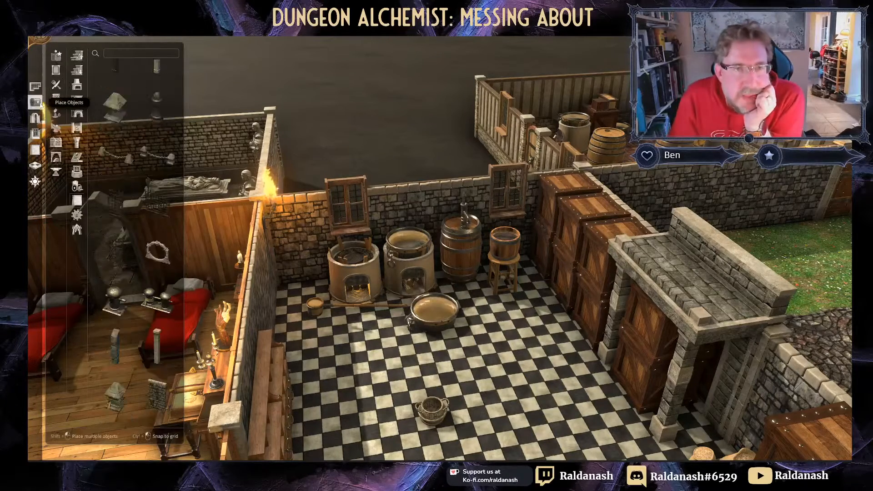
Step: Search the objects for 'rug' and choose the patterned Carpet
click(116, 58)
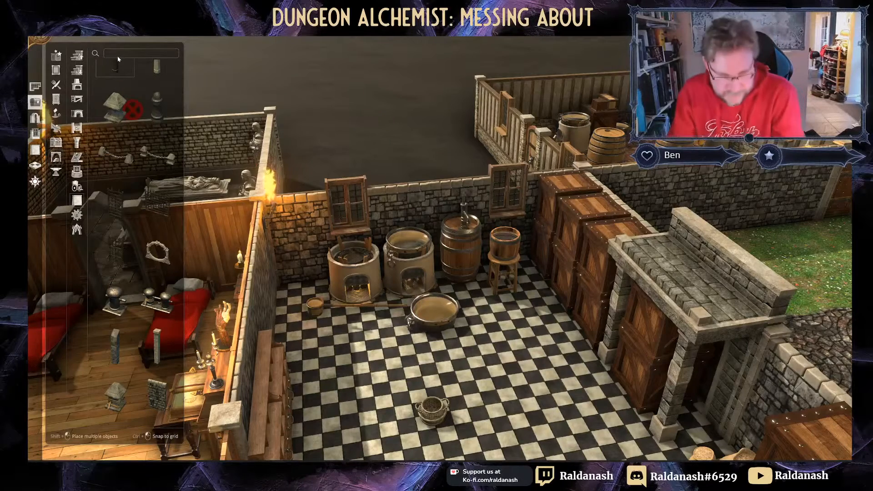
text(rug)
click(157, 80)
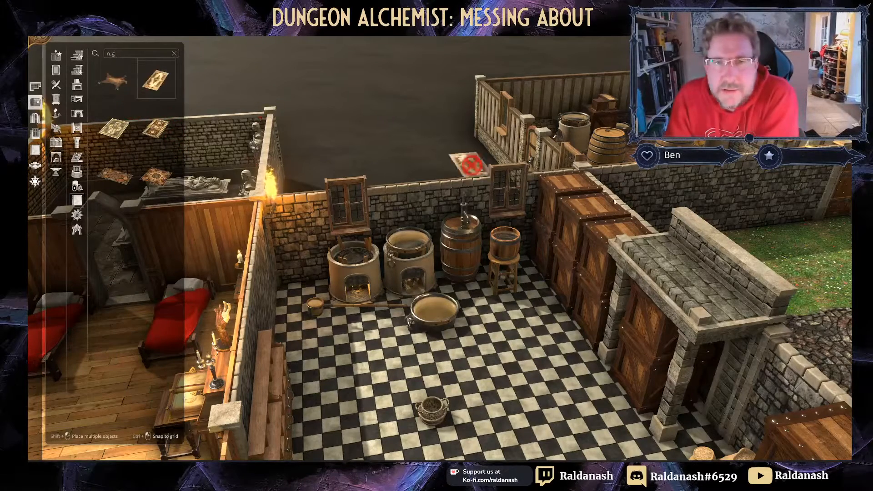
Step: Rotate and place the rug on the crate tops, enlarge it, and slide it left
scroll(585, 196, down, 10)
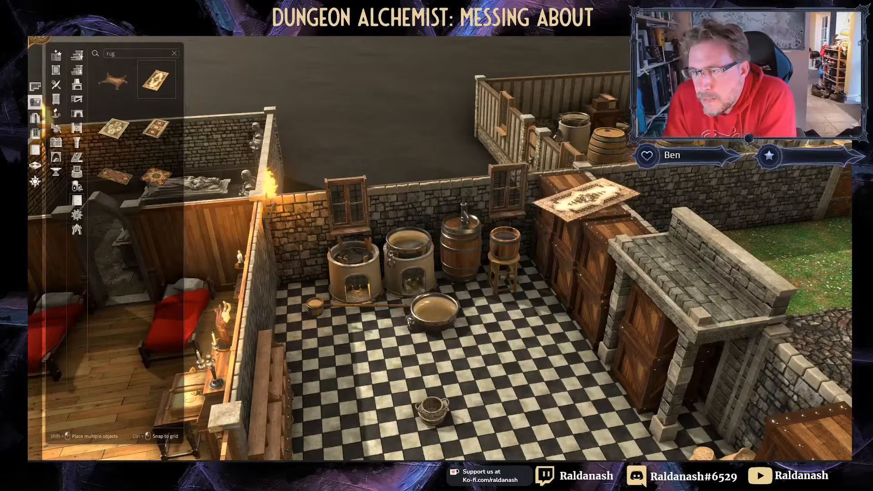
scroll(588, 197, down, 2)
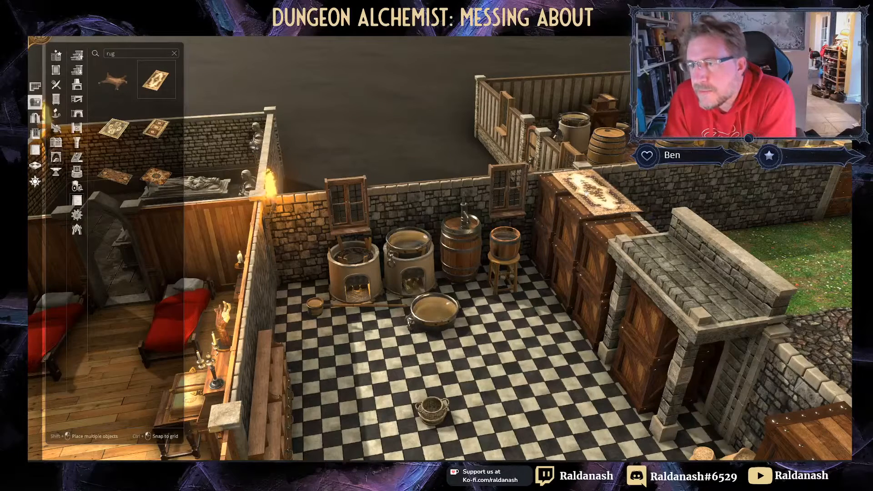
click(585, 197)
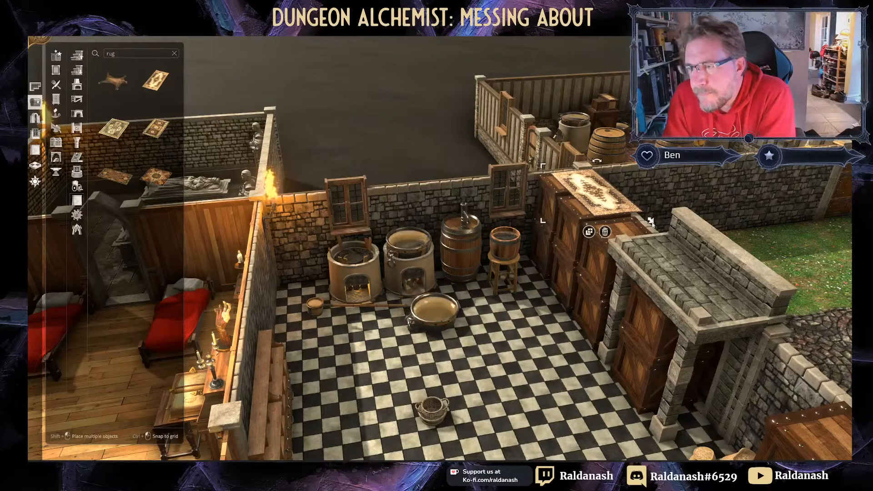
mouse_move(651, 222)
mouse_down()
mouse_move(662, 236)
mouse_move(653, 234)
mouse_up()
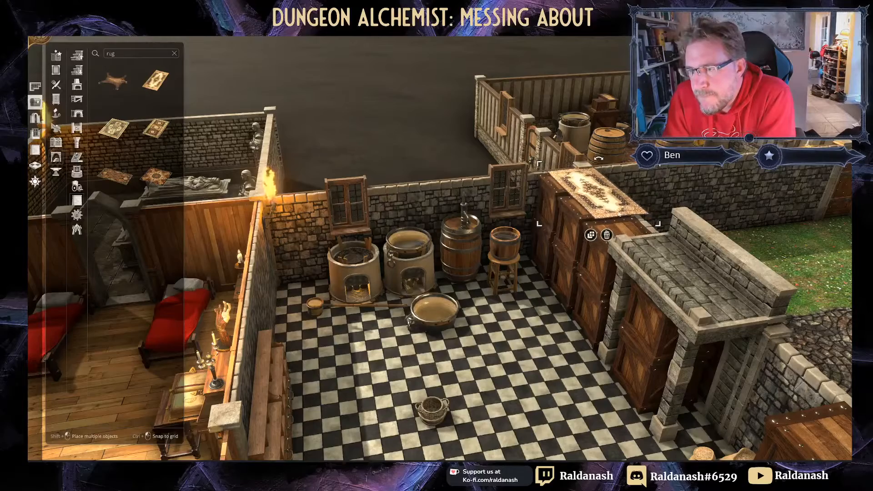
scroll(613, 212, down, 4)
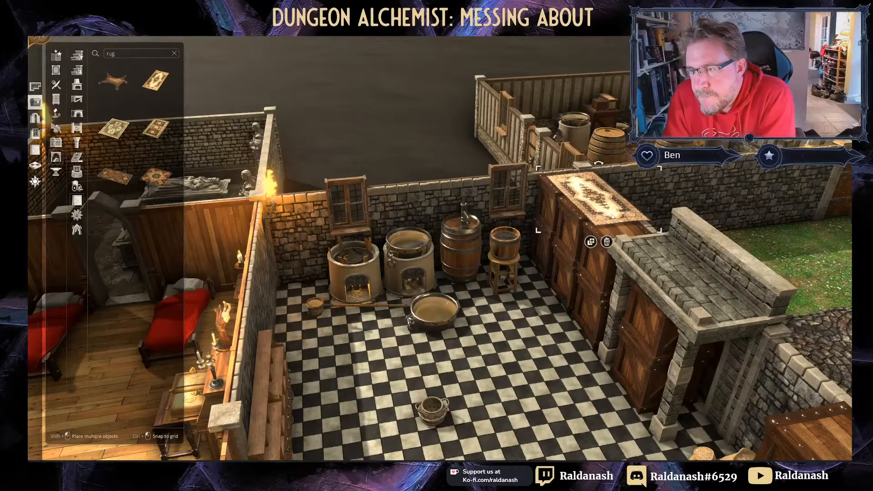
middle_drag(683, 218, 573, 206)
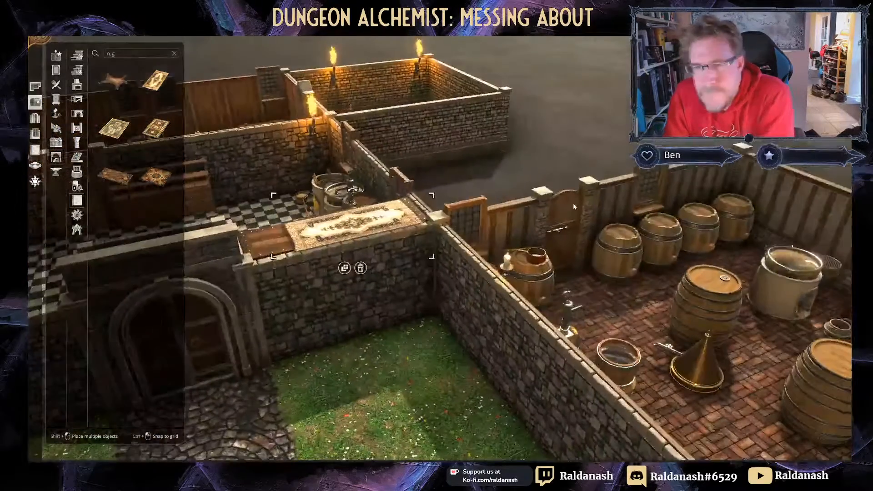
drag(339, 230, 317, 232)
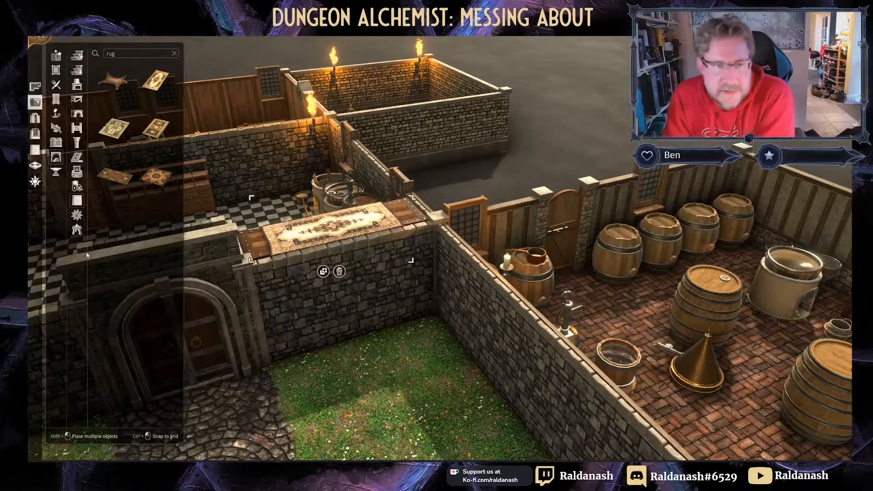
Step: Back in Objects, clear the rug search and pick the stone wall panel from Masonry
click(35, 149)
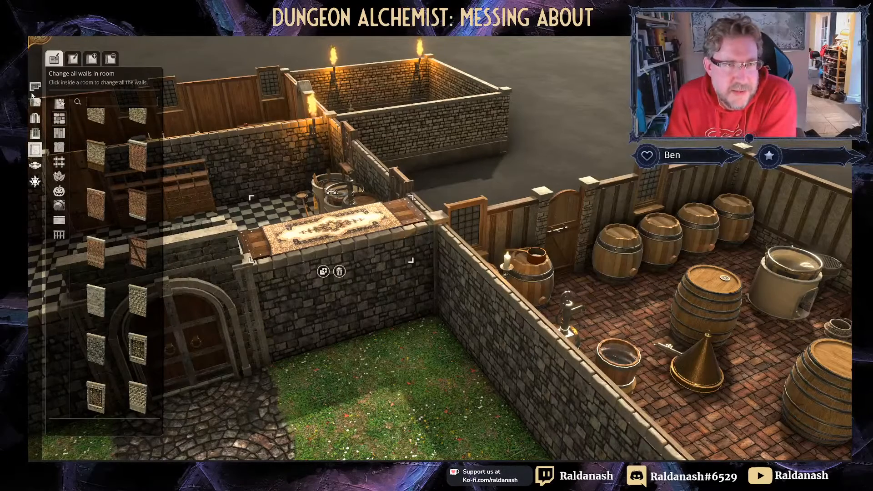
click(35, 119)
click(35, 103)
click(35, 118)
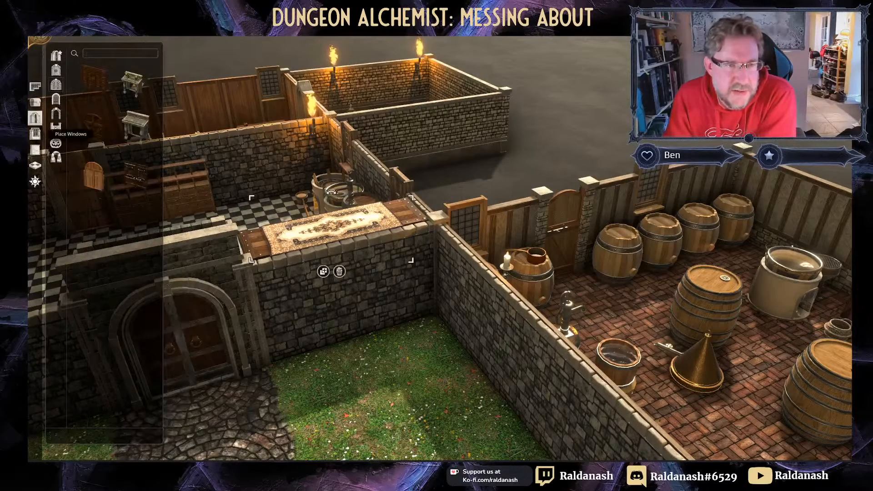
click(35, 103)
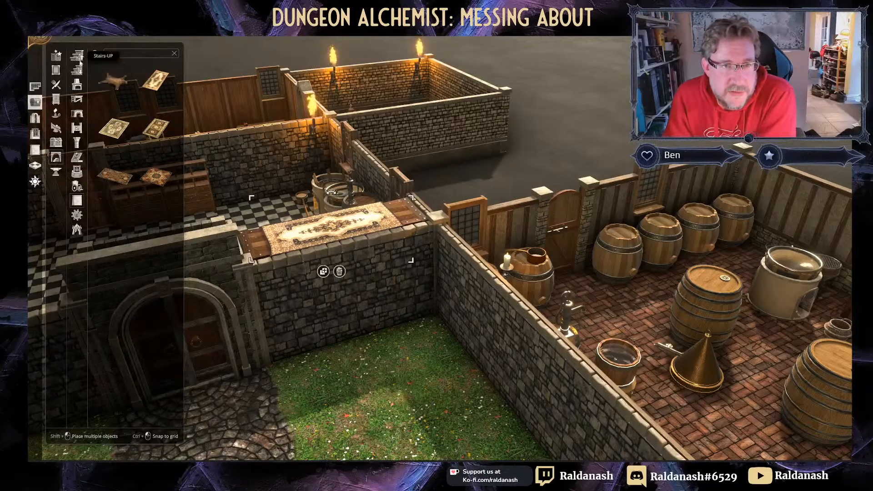
click(76, 182)
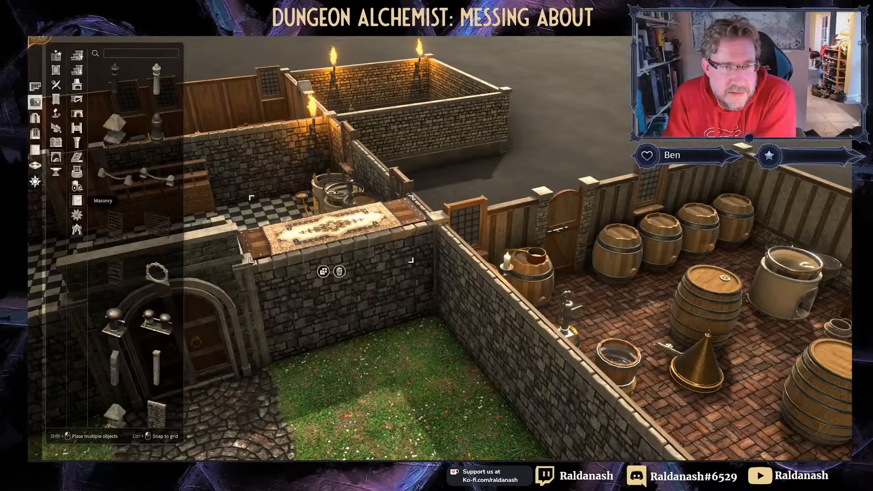
click(157, 395)
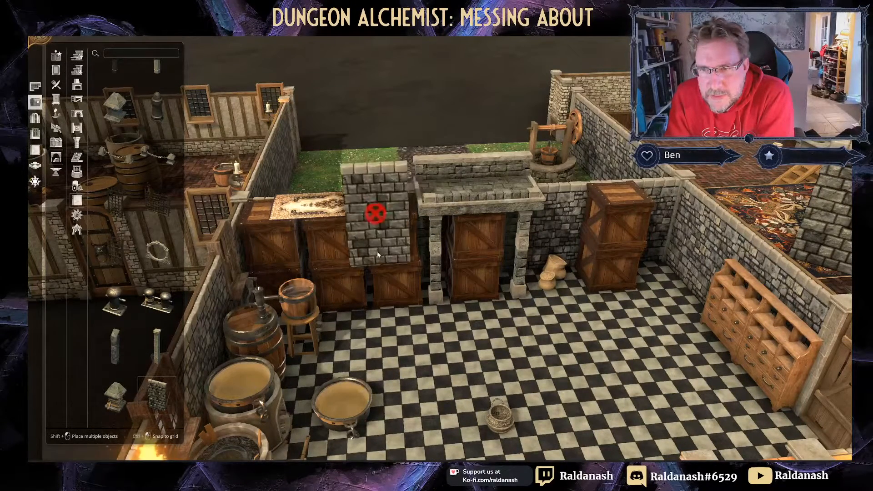
Step: Carry the stone wall piece over to the brick hall behind the rugs
right_drag(518, 317, 288, 245)
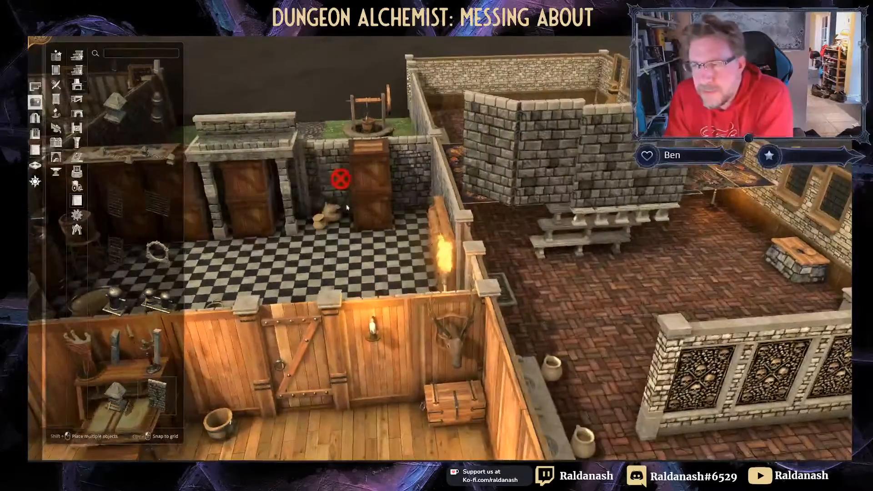
middle_drag(339, 176, 604, 286)
right_drag(343, 378, 365, 189)
middle_drag(365, 189, 318, 126)
right_drag(318, 126, 389, 185)
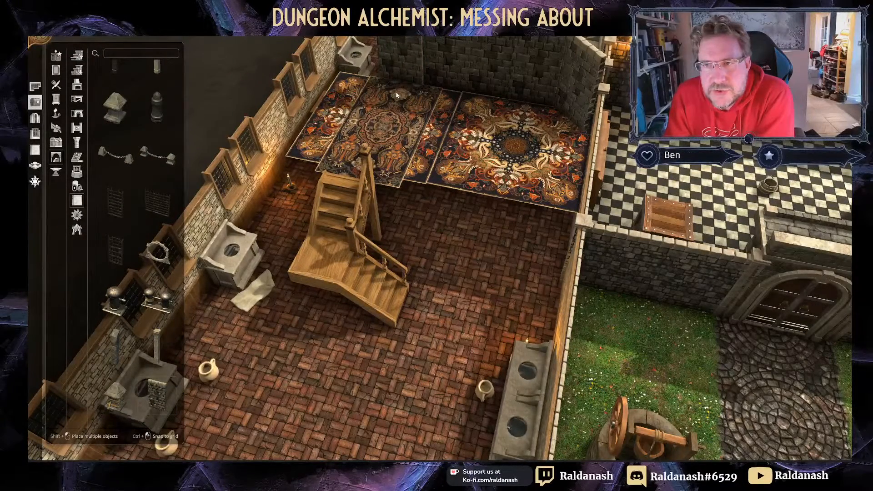
Step: Select the stone wall piece behind the rugs and rotate it to stand broadside
click(397, 94)
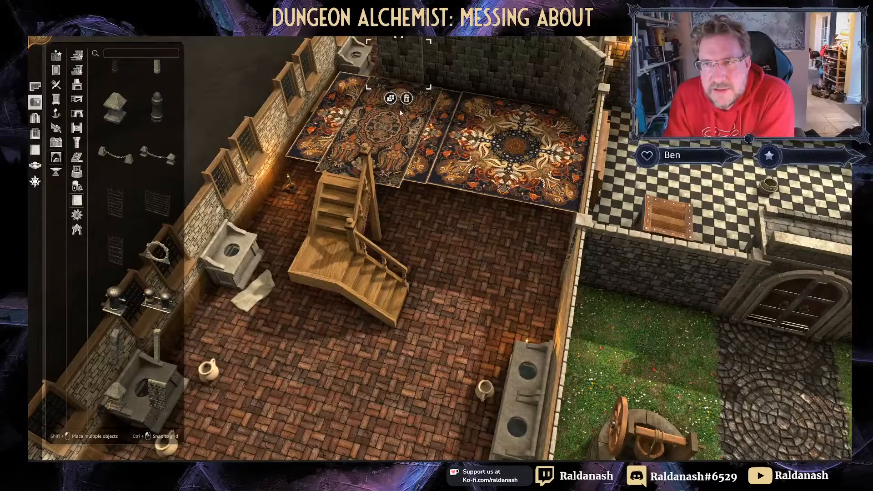
middle_drag(401, 113, 417, 77)
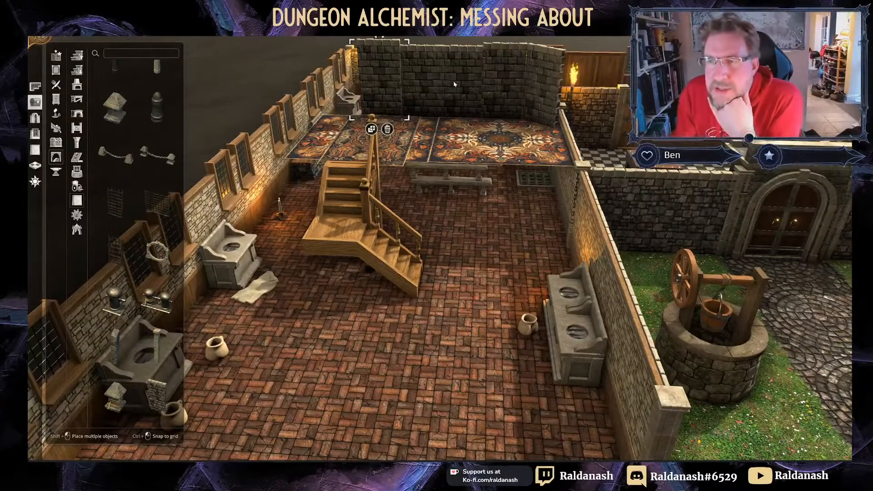
middle_drag(406, 135, 460, 149)
middle_drag(350, 139, 414, 212)
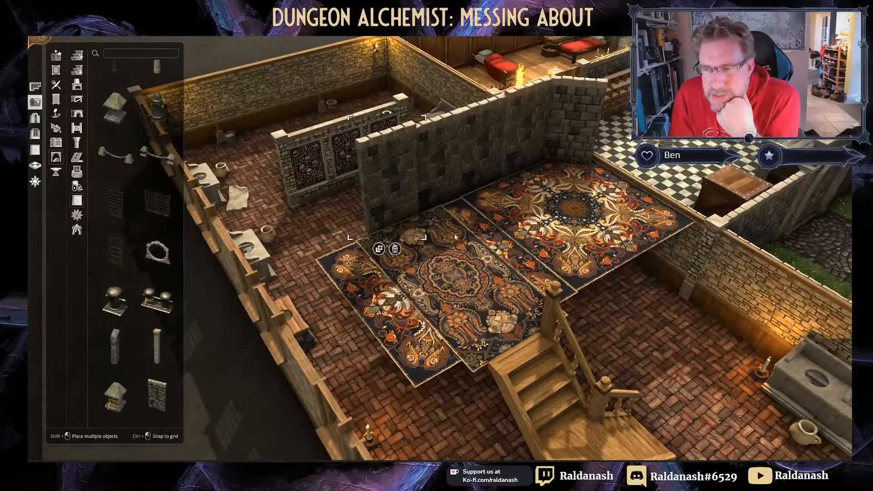
middle_drag(455, 237, 557, 173)
key(r)
key(r)
key(r)
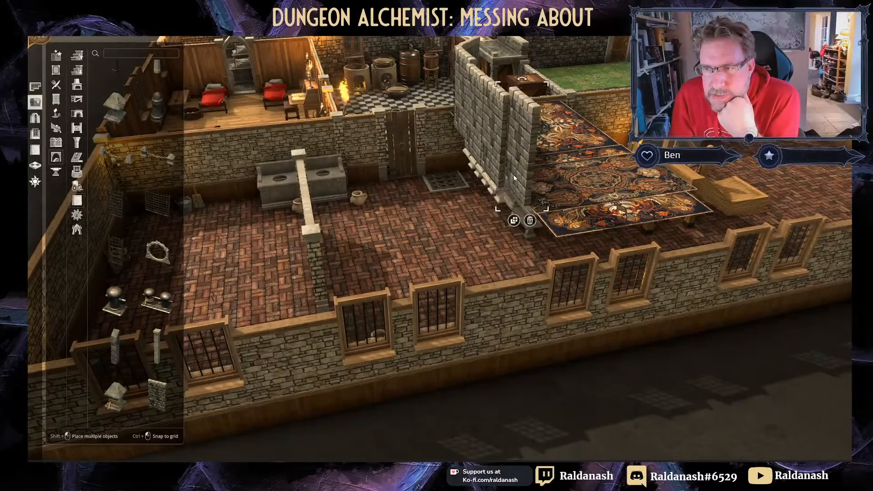
Step: Shift the wall piece slightly right, select the right-hand rug, and move over to the courtyard
middle_drag(591, 171, 276, 106)
drag(276, 106, 306, 104)
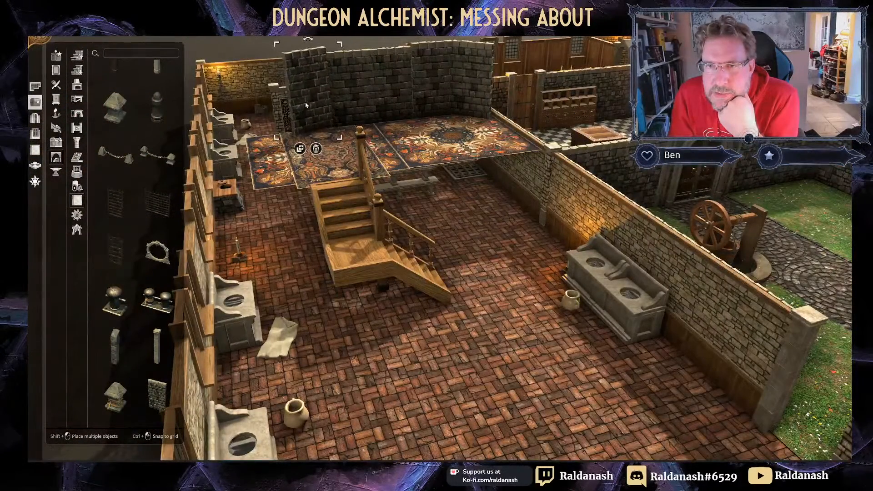
click(389, 128)
right_drag(540, 269, 441, 261)
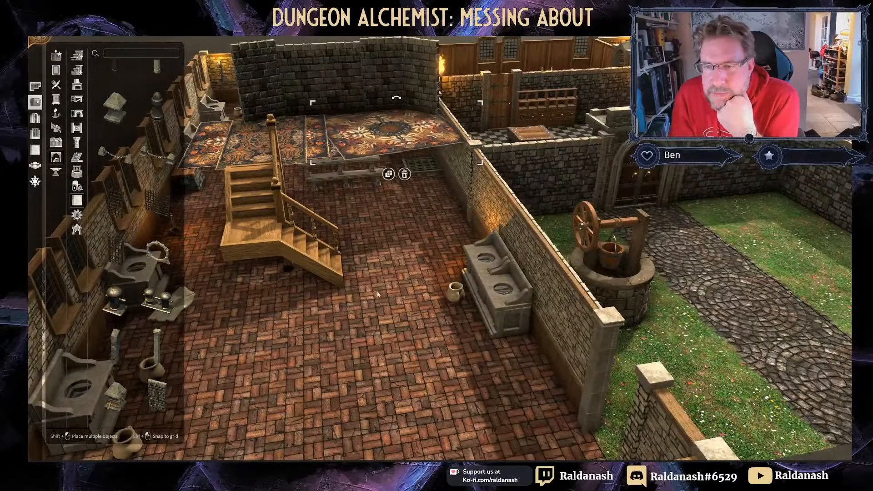
right_drag(411, 358, 218, 273)
middle_drag(354, 259, 285, 237)
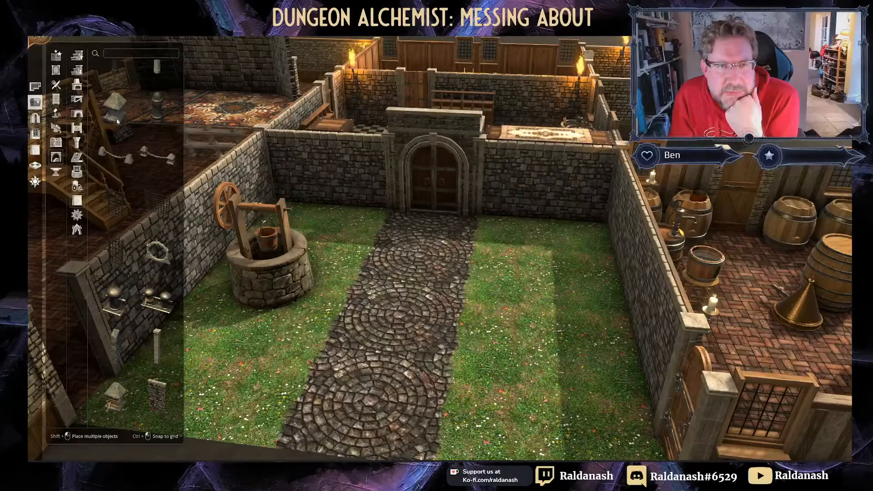
Step: Pick the stone wall piece and place it beside the kitchen doorway
click(155, 347)
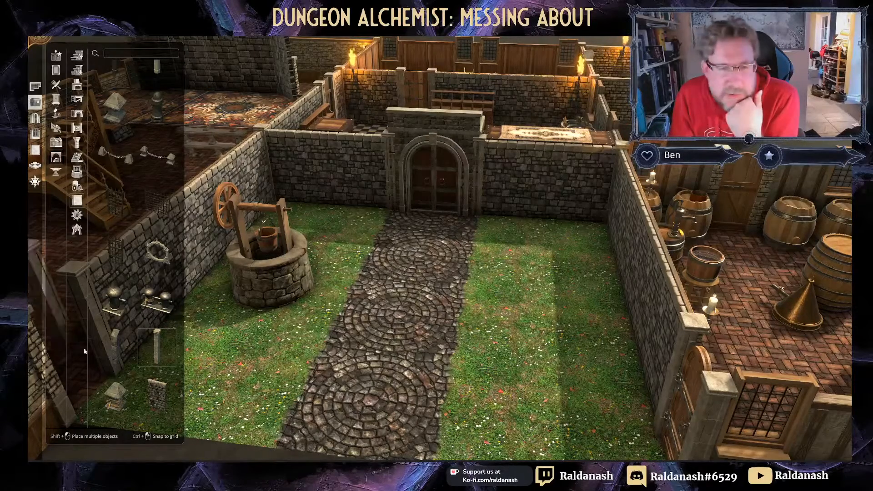
click(157, 393)
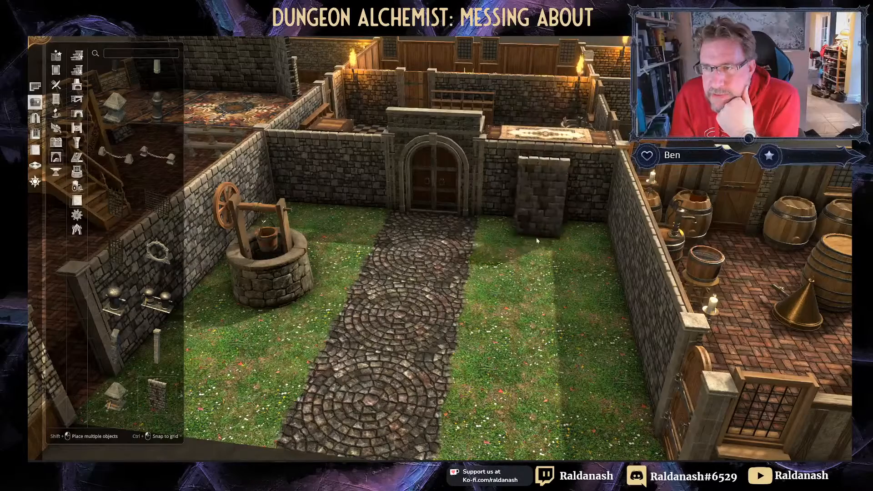
right_drag(542, 203, 520, 172)
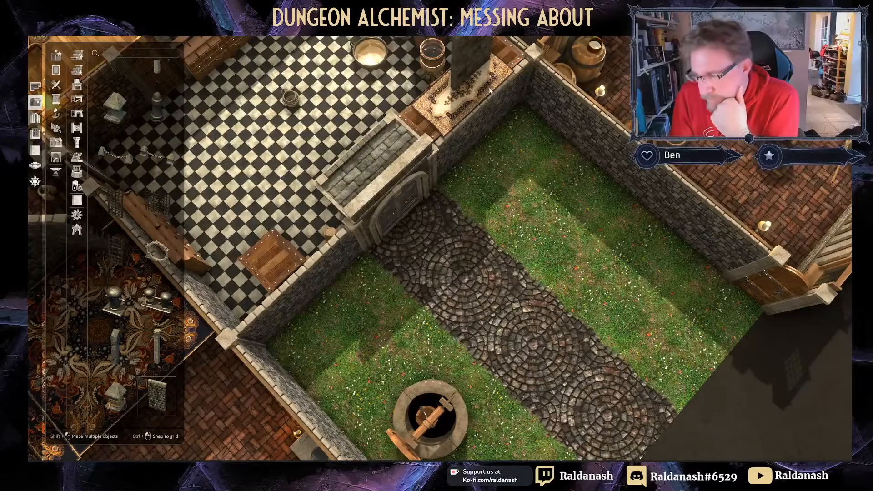
click(491, 91)
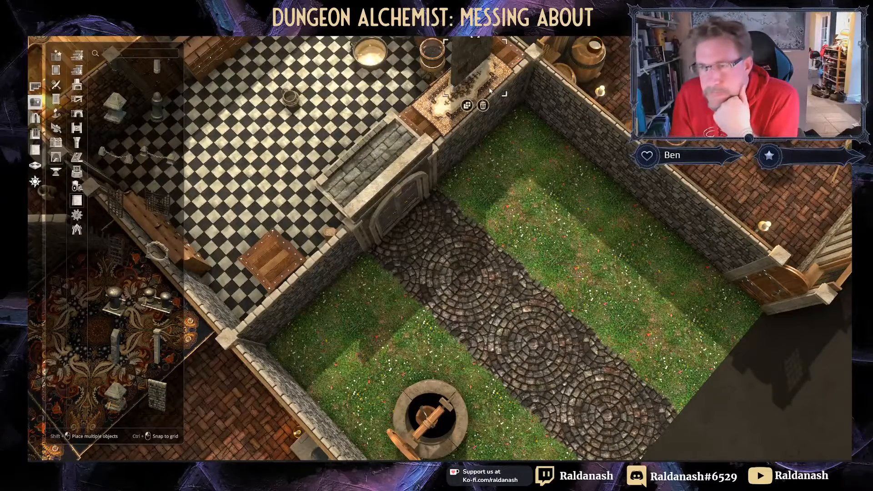
Step: Start another copy of the wall piece and turn it a quarter turn
click(468, 106)
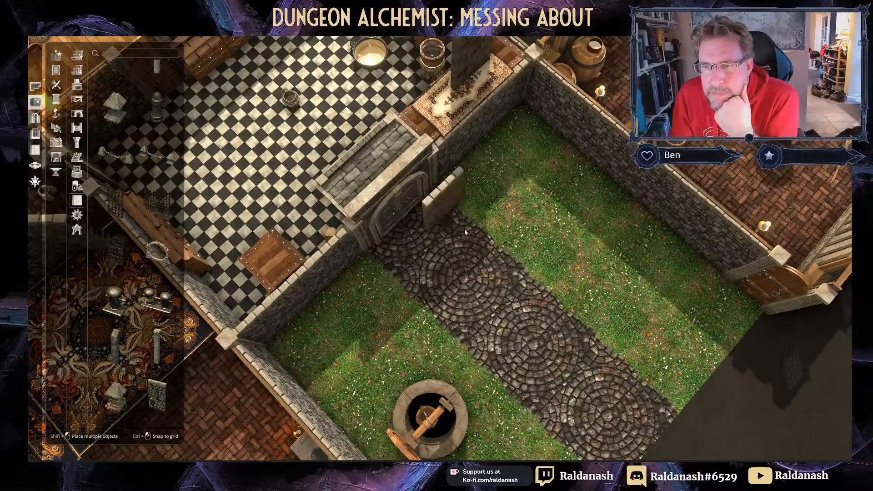
key(r)
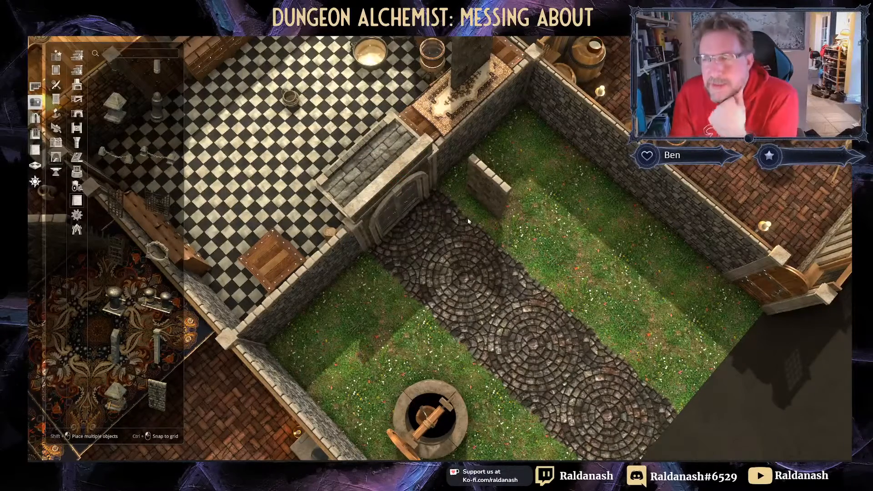
middle_drag(468, 219, 495, 223)
right_drag(494, 222, 476, 121)
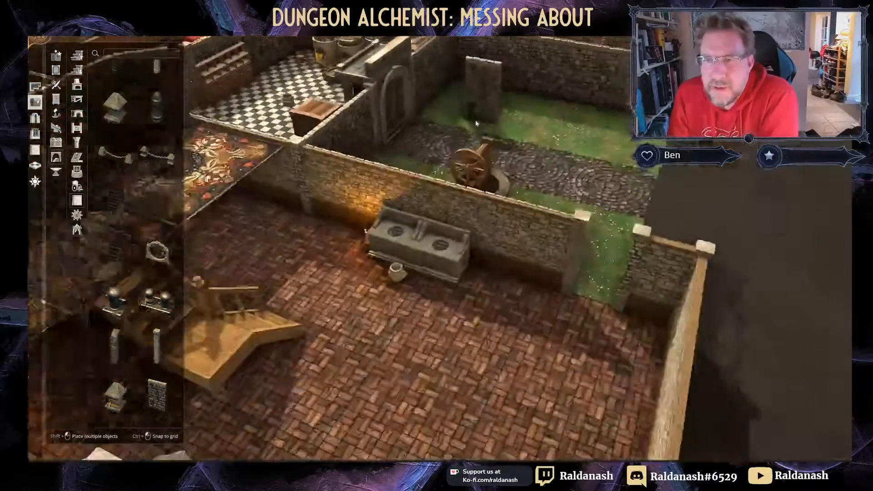
middle_drag(476, 123, 523, 141)
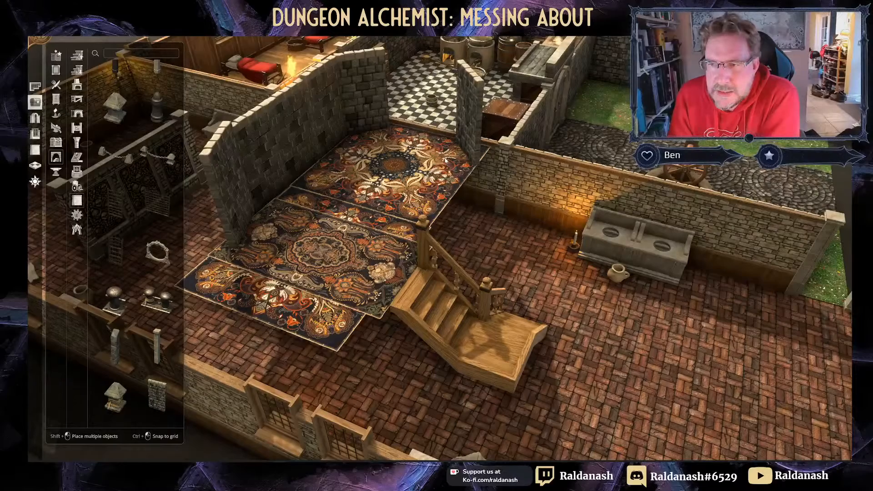
Step: Duplicate the wall piece twice, setting each copy down to build up the alcove walls
click(454, 198)
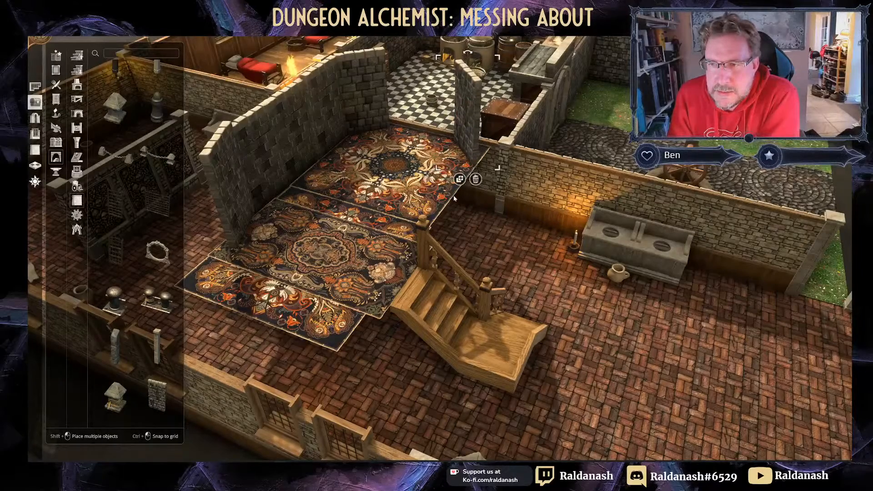
middle_drag(454, 198, 504, 172)
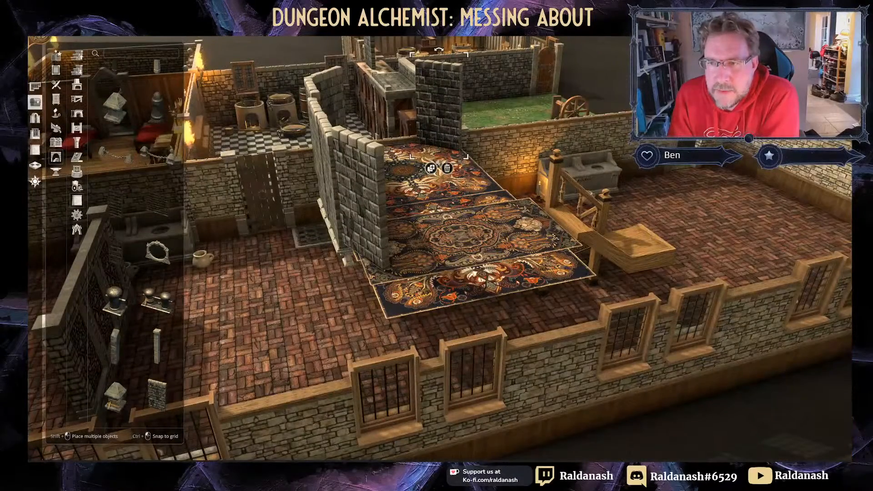
click(430, 169)
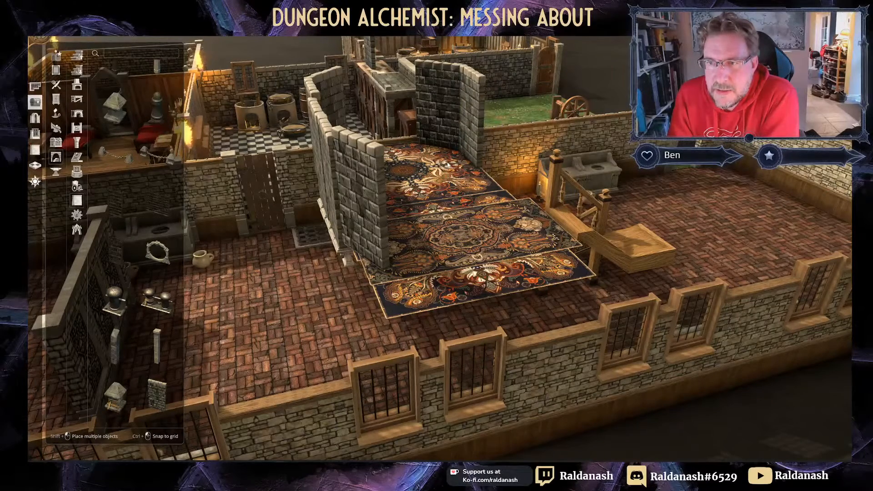
click(465, 183)
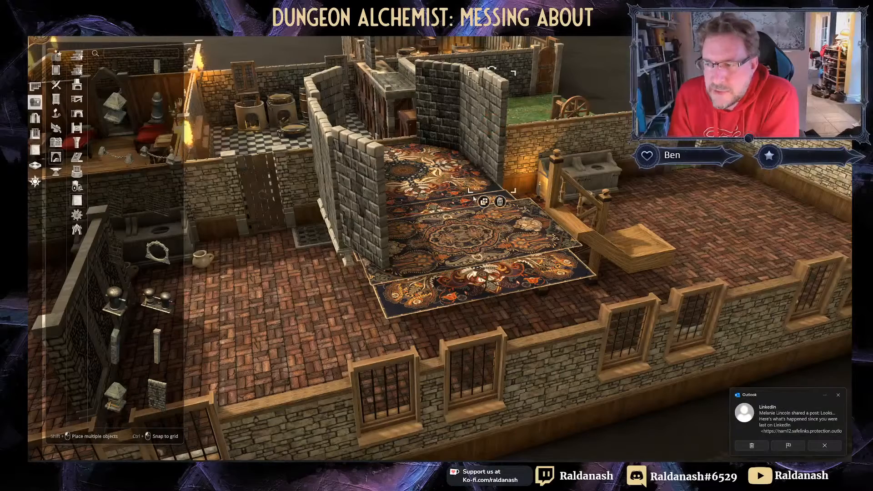
click(760, 446)
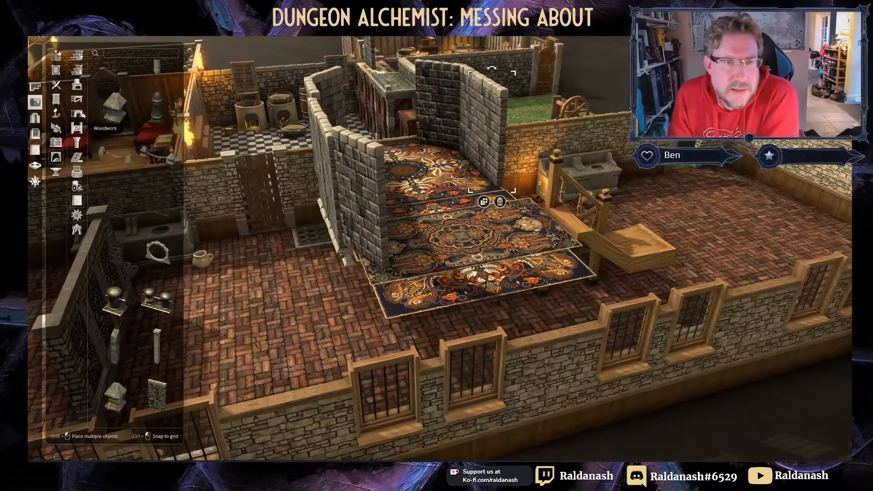
click(484, 202)
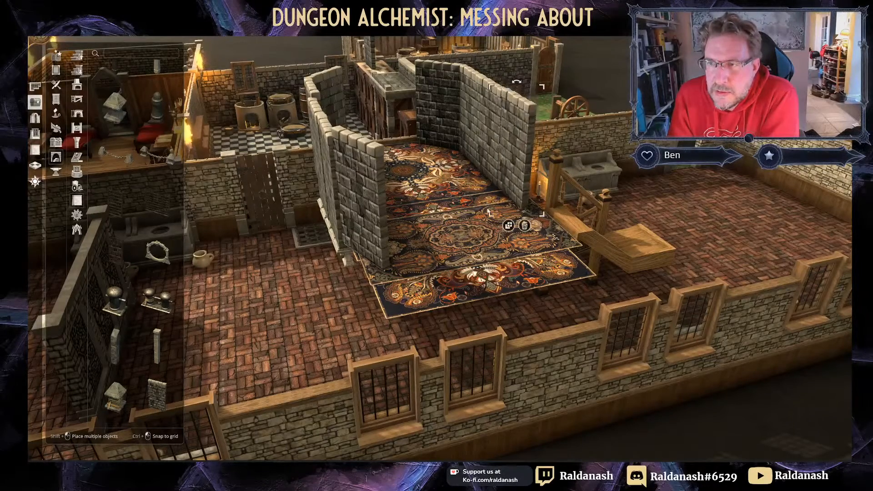
click(486, 209)
middle_drag(483, 221, 440, 263)
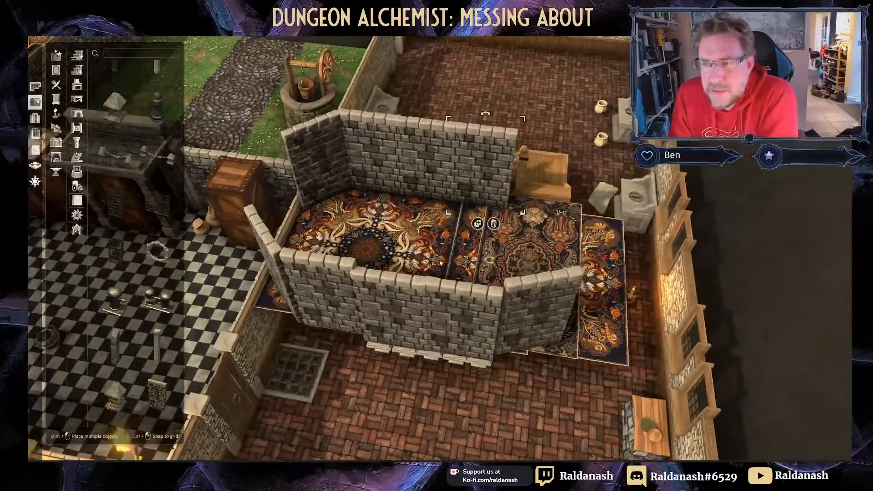
Step: Make another wall copy, rotate it to match, and place it on the alcove's right side
click(478, 223)
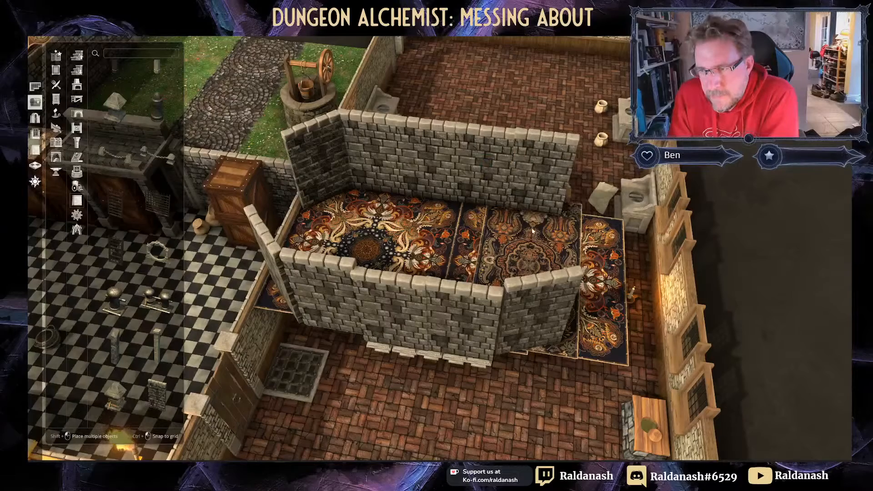
scroll(533, 234, down, 1)
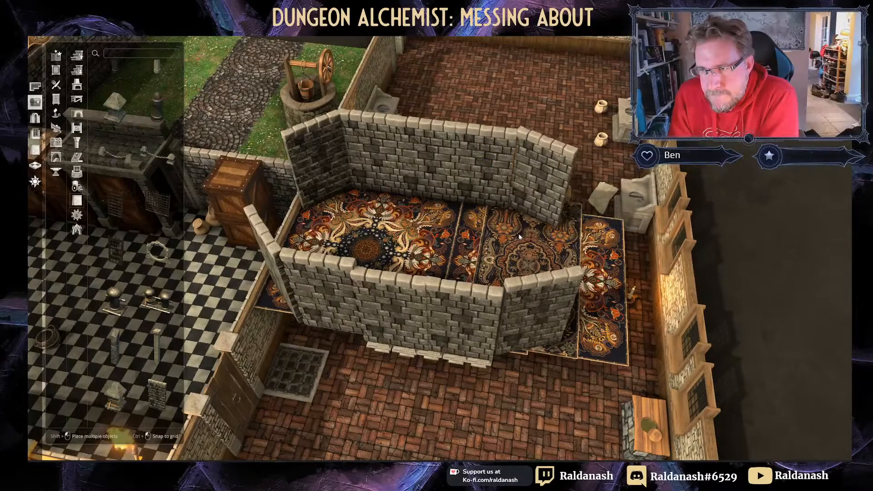
scroll(519, 236, down, 2)
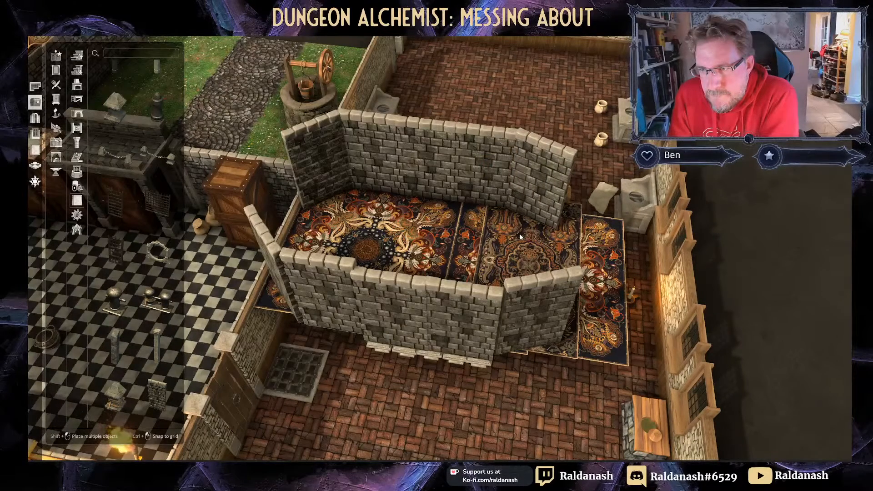
scroll(518, 236, down, 3)
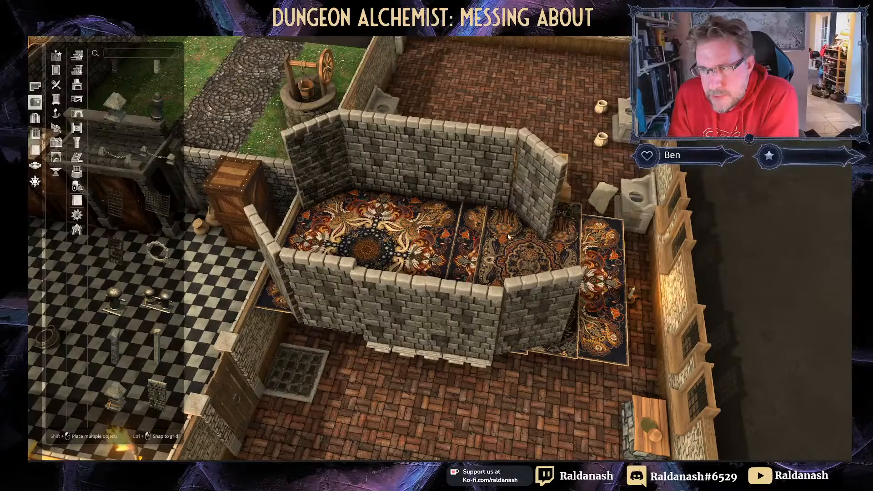
scroll(505, 236, down, 3)
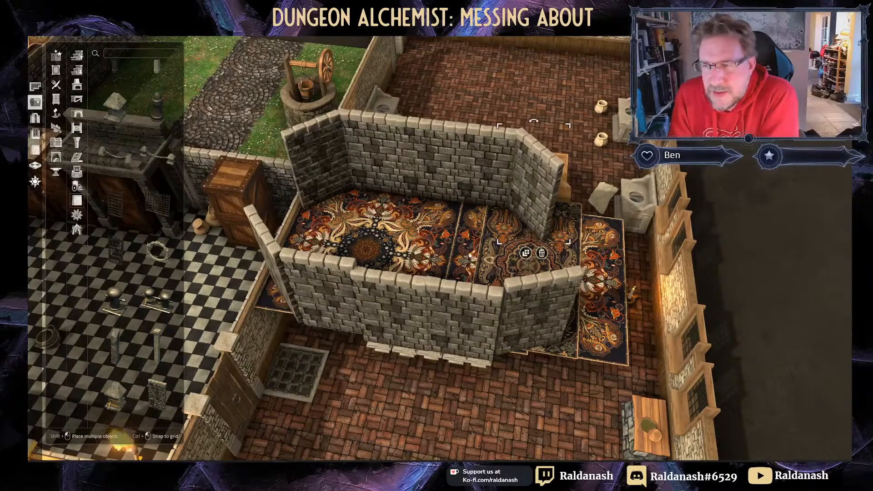
right_drag(471, 257, 527, 254)
middle_drag(527, 253, 538, 214)
right_drag(539, 213, 509, 254)
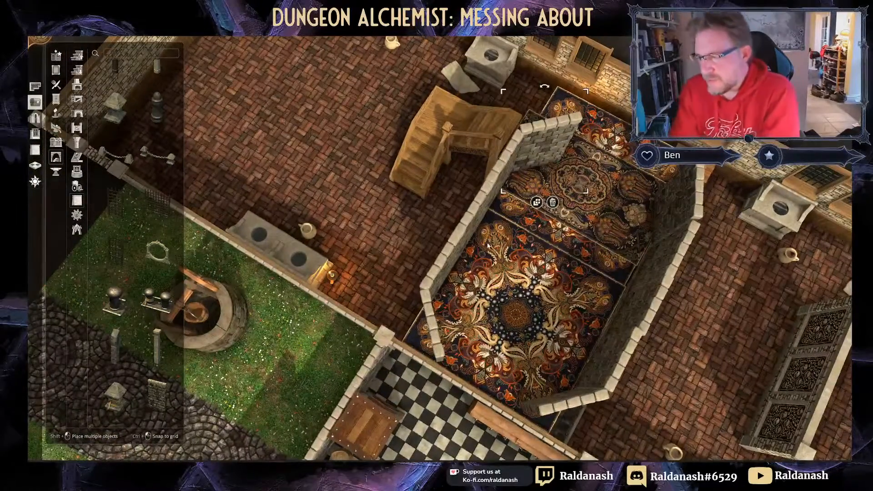
right_drag(563, 226, 501, 255)
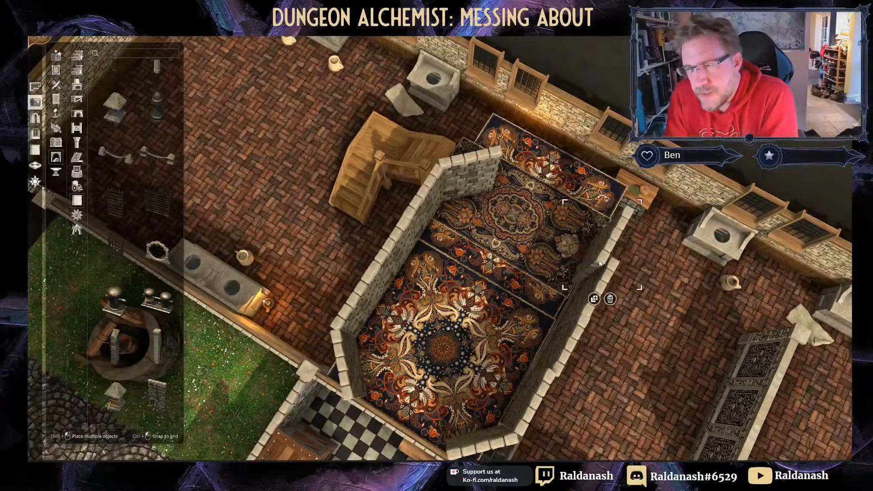
key(r)
key(r)
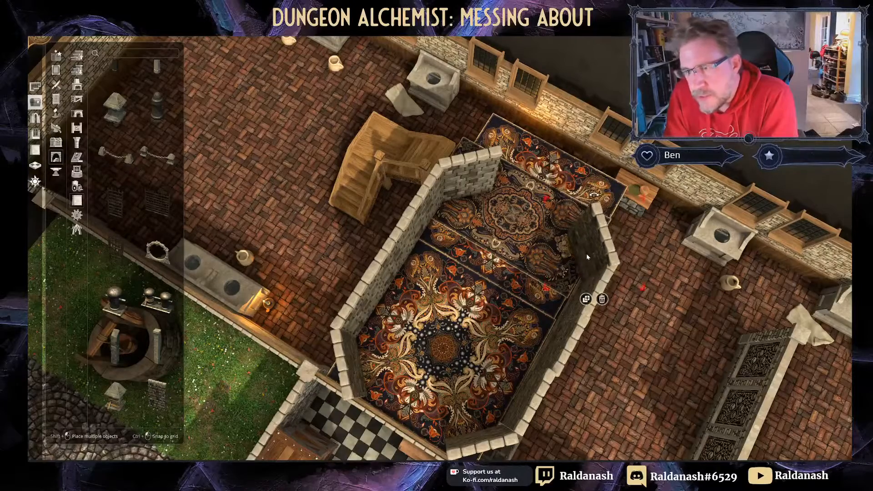
click(586, 248)
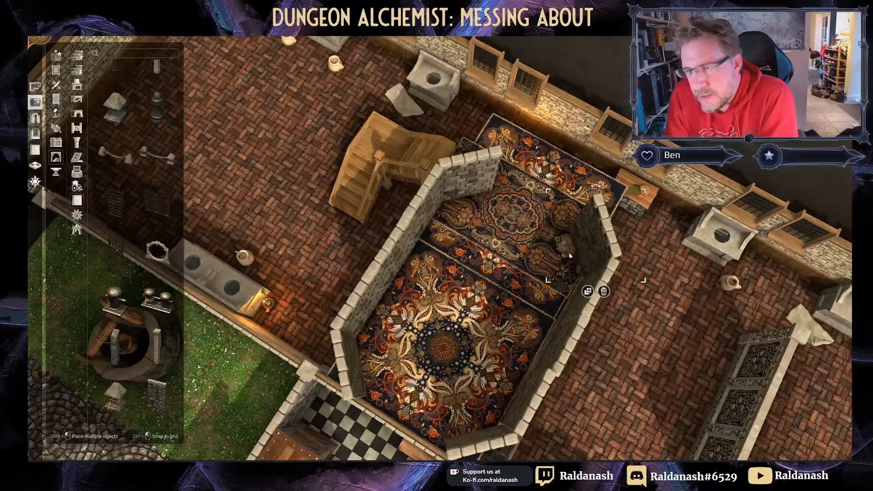
right_drag(531, 253, 504, 223)
middle_drag(504, 217, 429, 240)
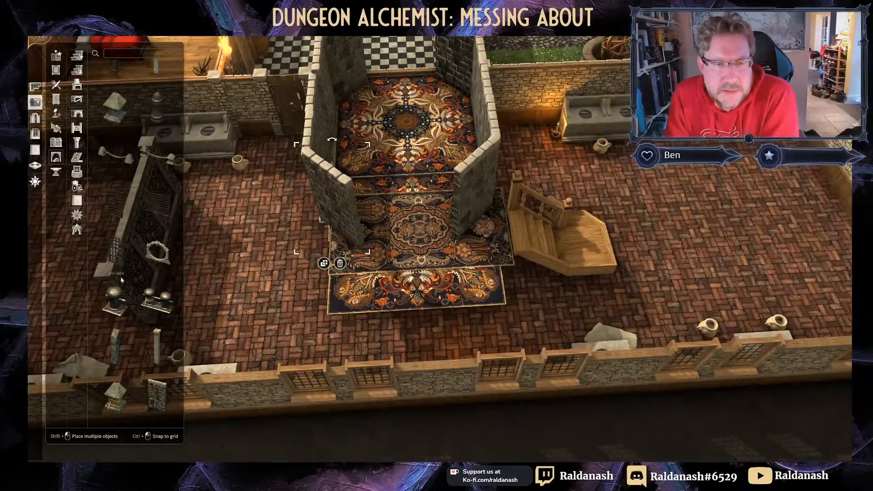
Step: Place a pillar on the alcove's front rug, then search 'rug' and choose Carpet
click(158, 356)
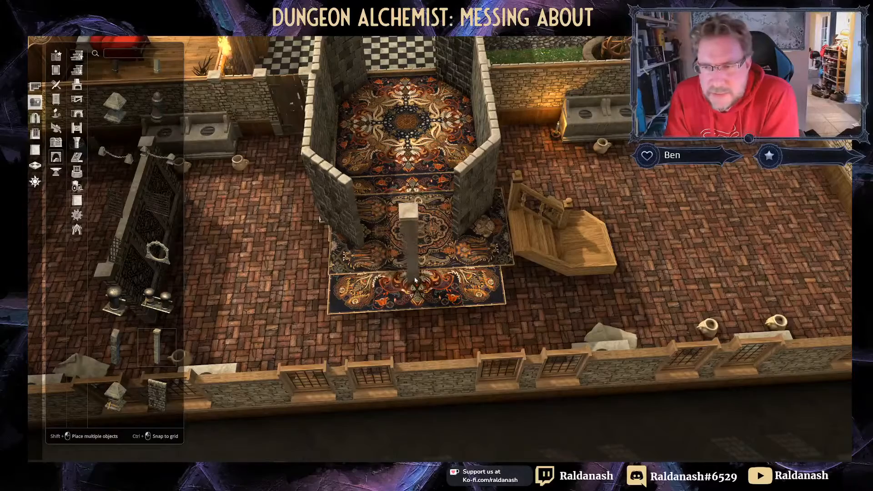
click(420, 304)
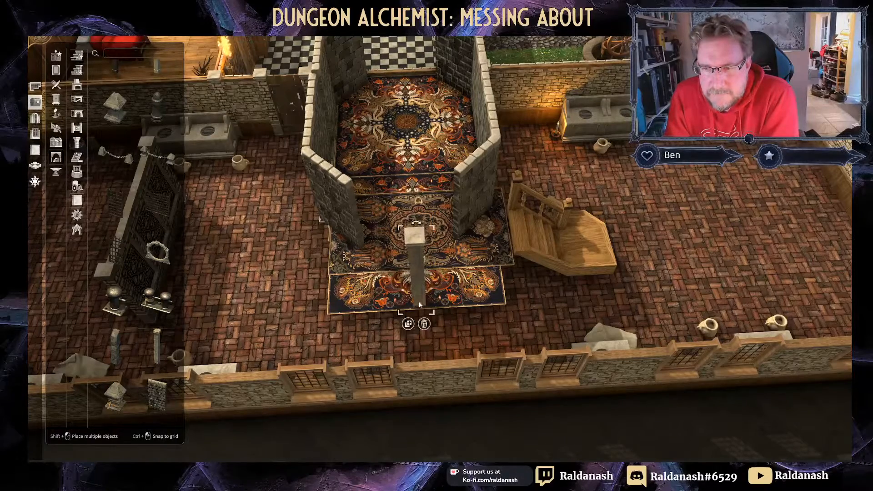
middle_drag(453, 278, 369, 153)
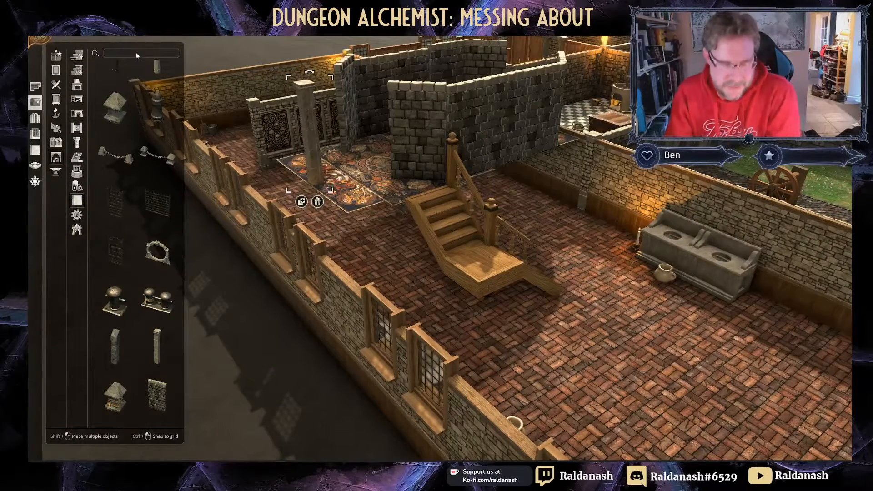
text(rug)
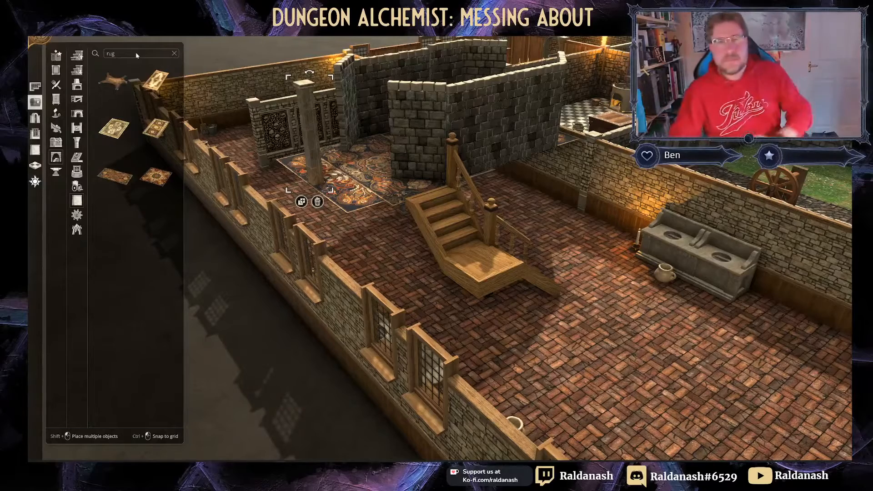
click(111, 178)
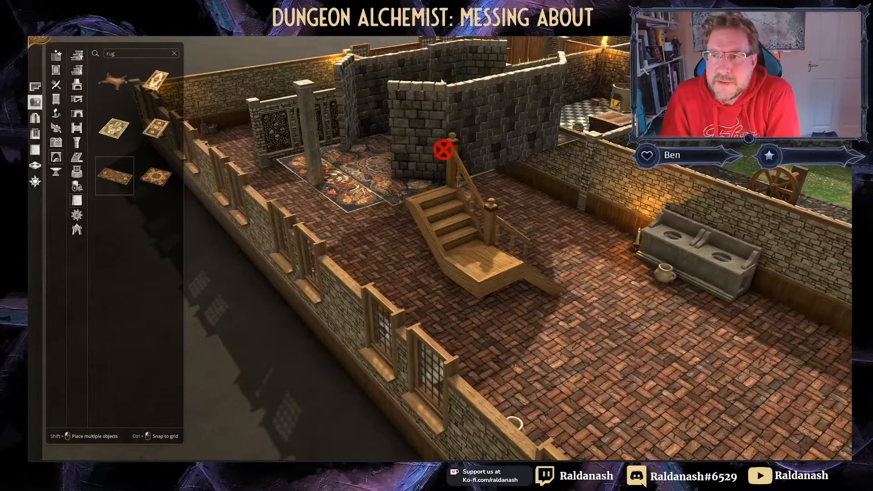
Step: Drop the Carpet on the alcove, enlarge it from its corner, and move it onto the wall tops
click(448, 99)
middle_drag(449, 101, 561, 195)
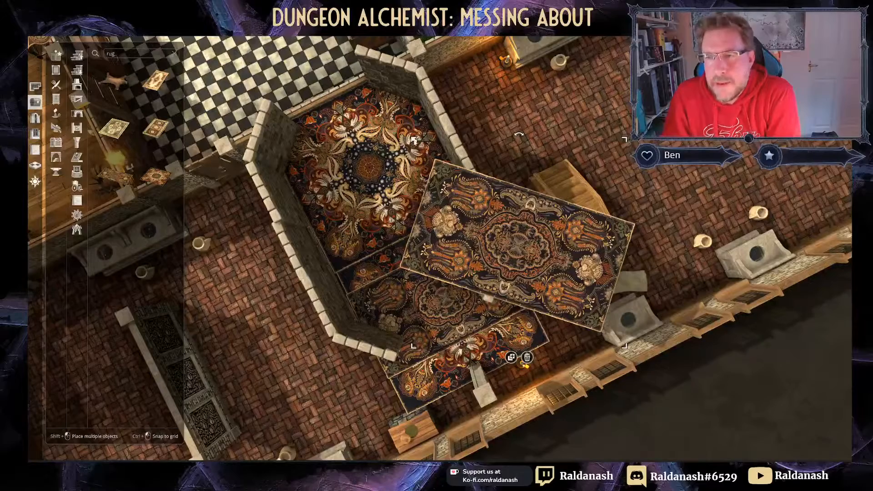
drag(413, 140, 349, 72)
drag(541, 234, 466, 199)
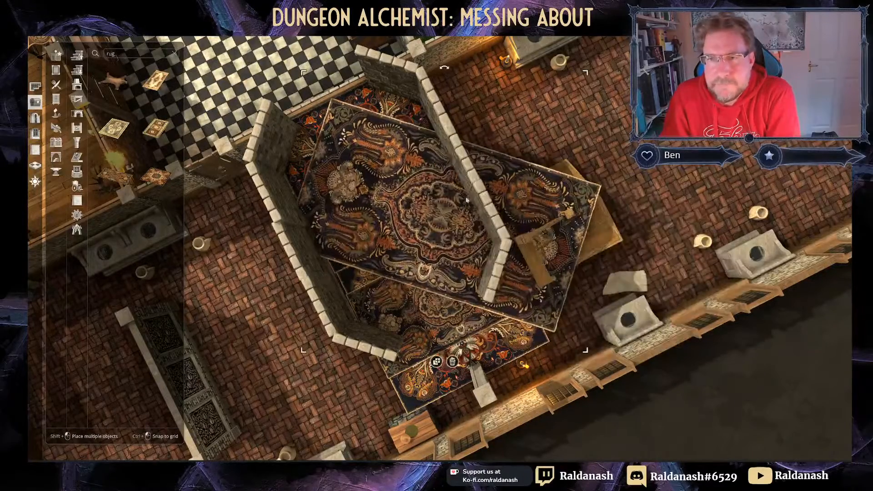
drag(466, 357, 396, 160)
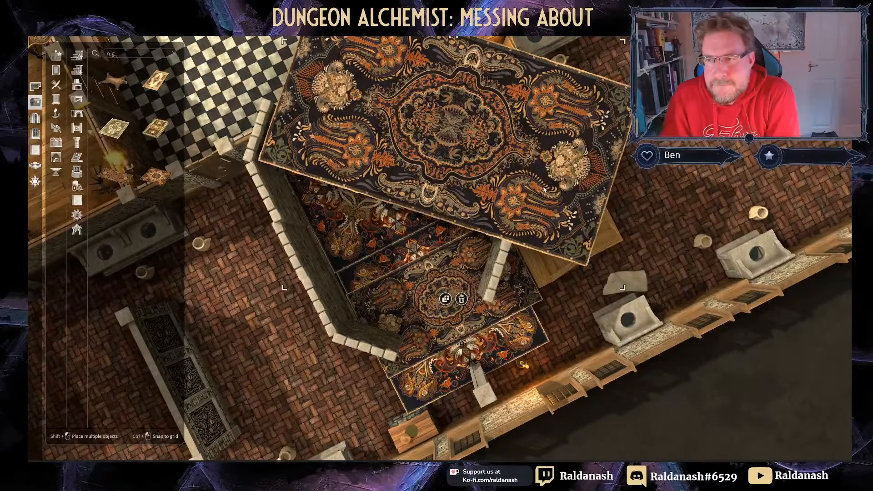
right_drag(544, 189, 518, 188)
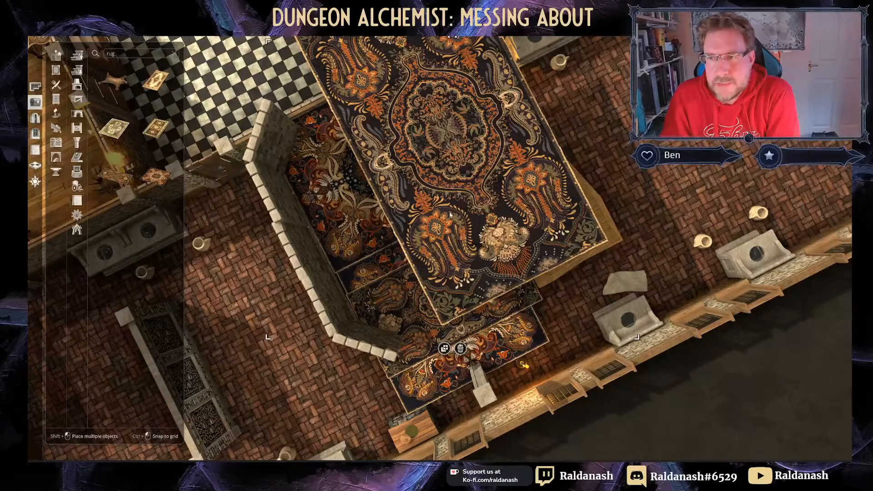
Step: Centre the carpet over the alcove and turn it a quarter turn to align with the building
scroll(475, 169, down, 7)
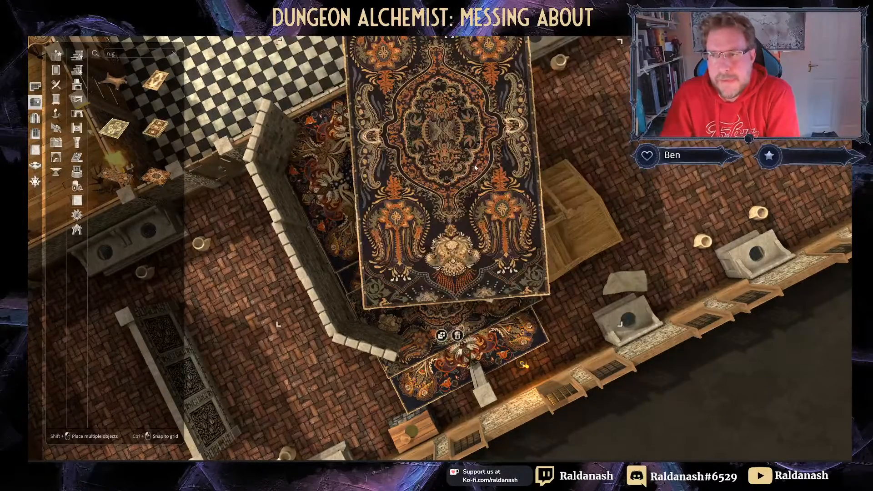
scroll(475, 168, down, 2)
scroll(475, 168, up, 1)
scroll(471, 157, down, 3)
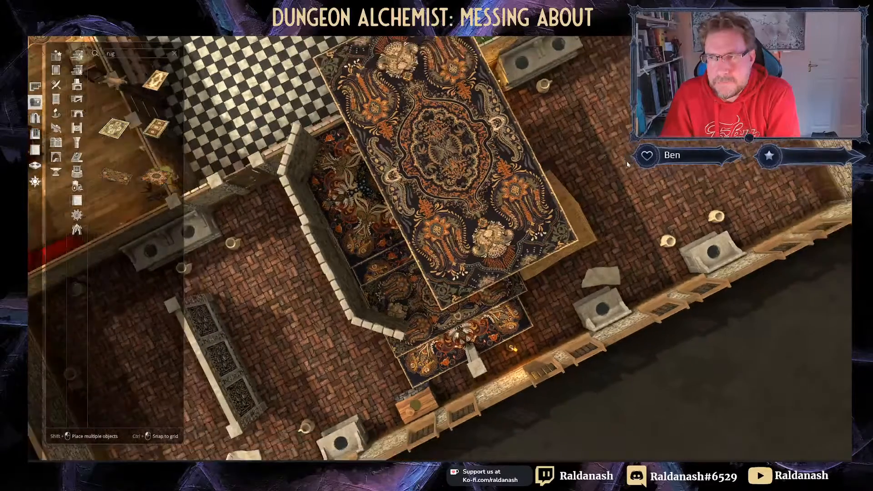
mouse_move(456, 172)
middle_down()
mouse_move(458, 160)
mouse_move(448, 188)
middle_up()
drag(440, 184, 452, 209)
drag(455, 62, 321, 195)
drag(483, 213, 508, 210)
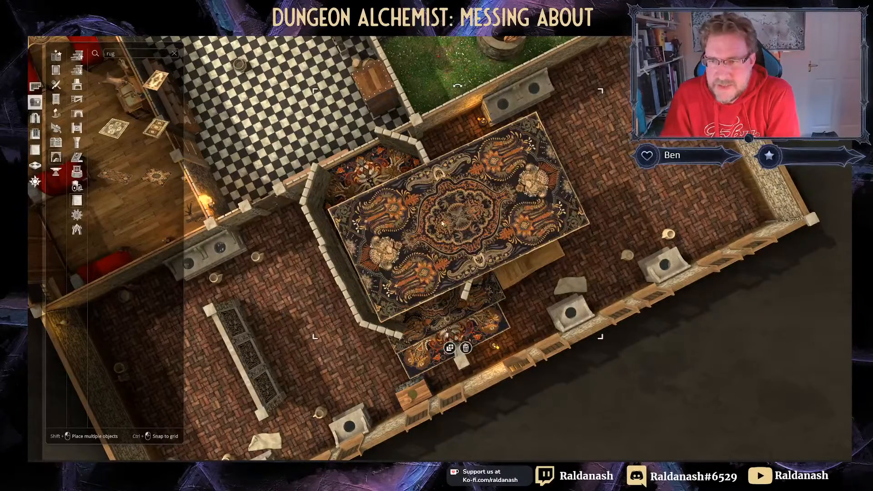
Step: Rotate the rug two steps and place a copy beside it on the wall tops
key(r)
key(r)
key(r)
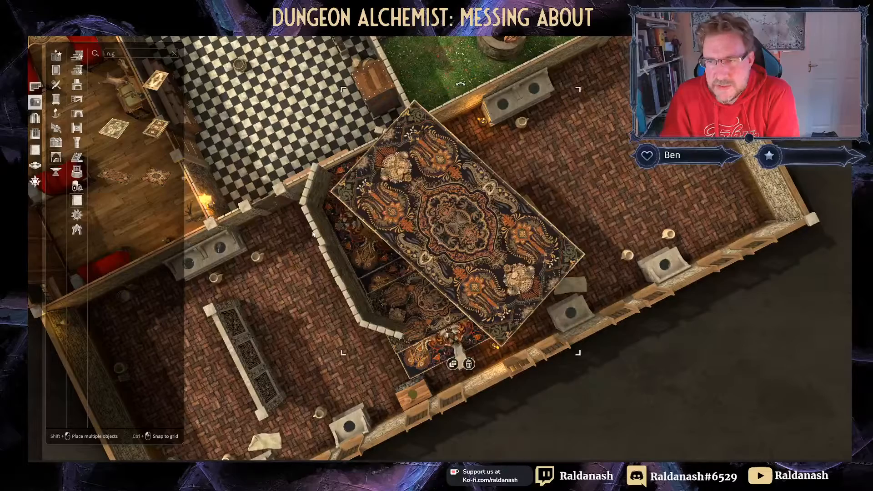
key(r)
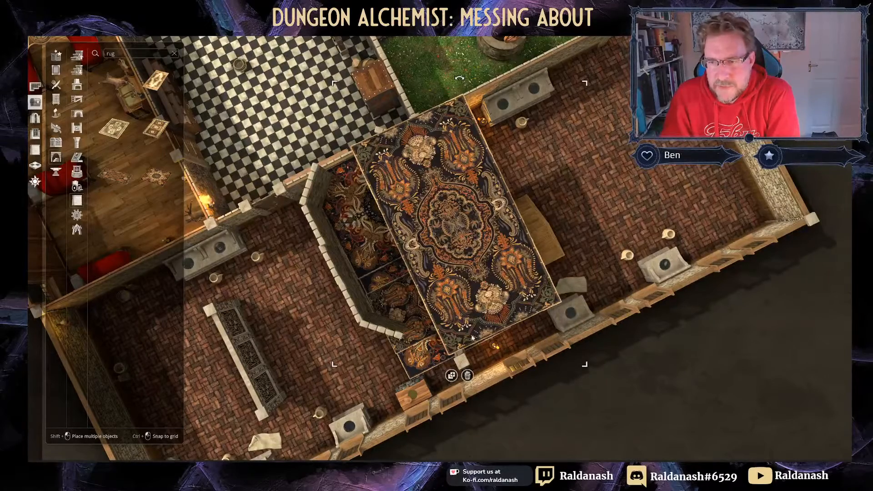
click(451, 376)
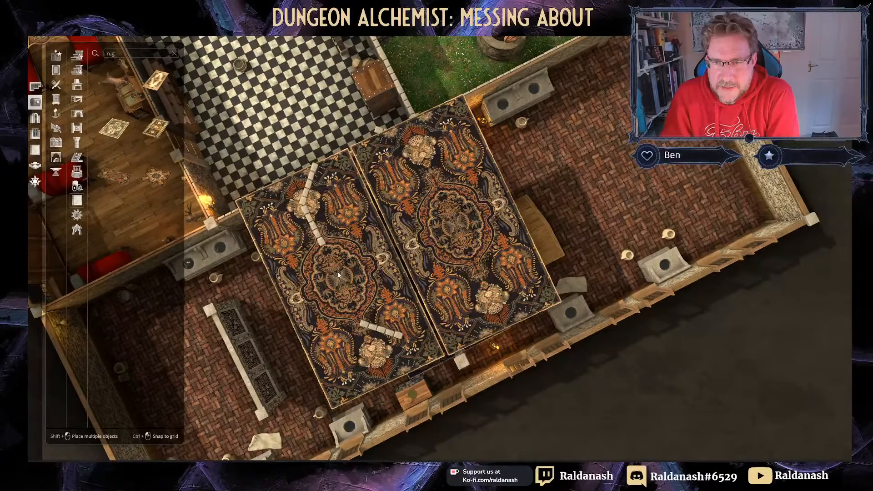
click(354, 278)
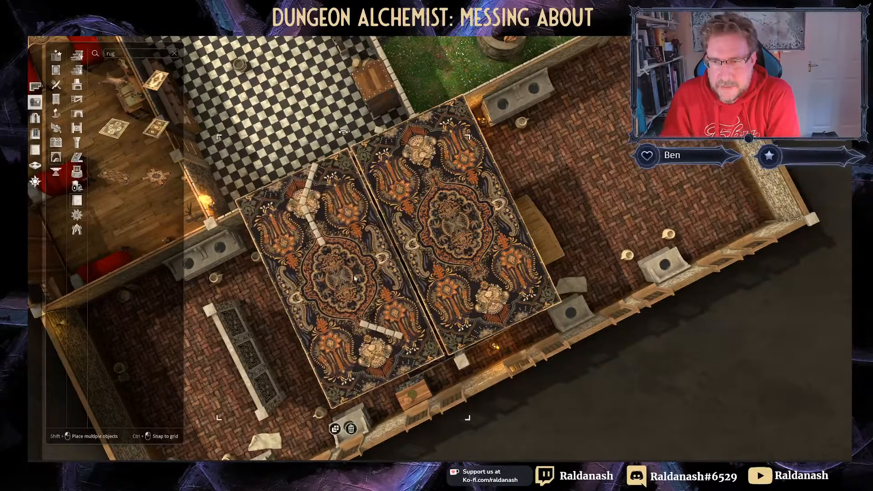
Step: Add a third rug copy, turned 90 degrees, across the alcove top
click(335, 429)
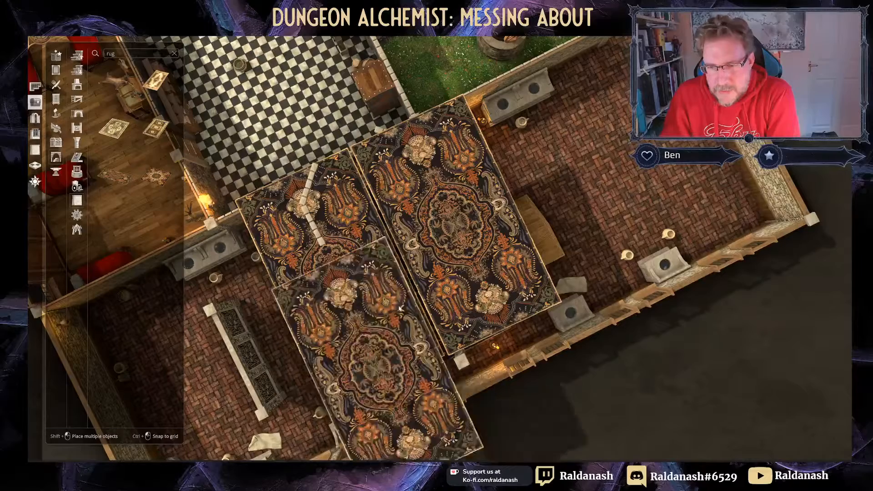
key(r)
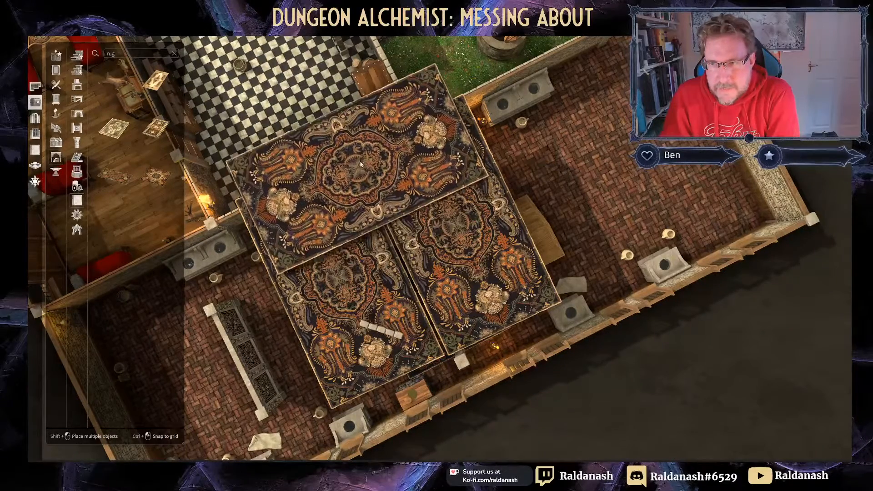
click(356, 149)
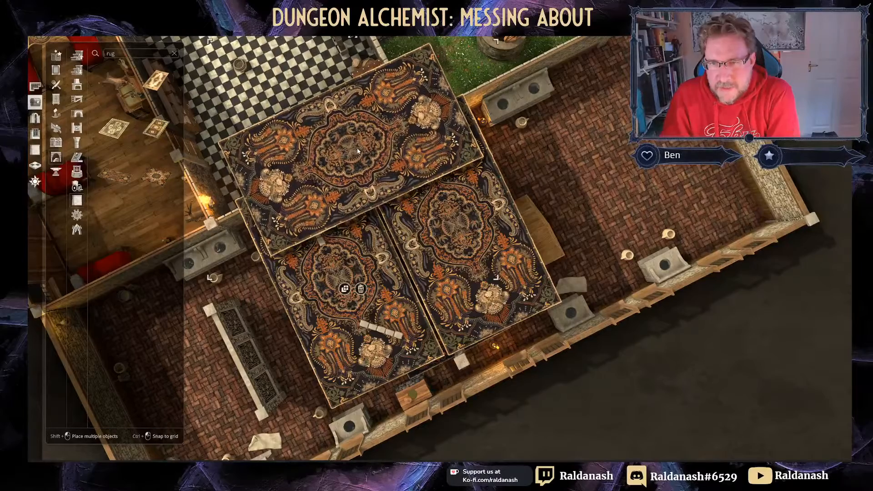
middle_drag(385, 201, 259, 51)
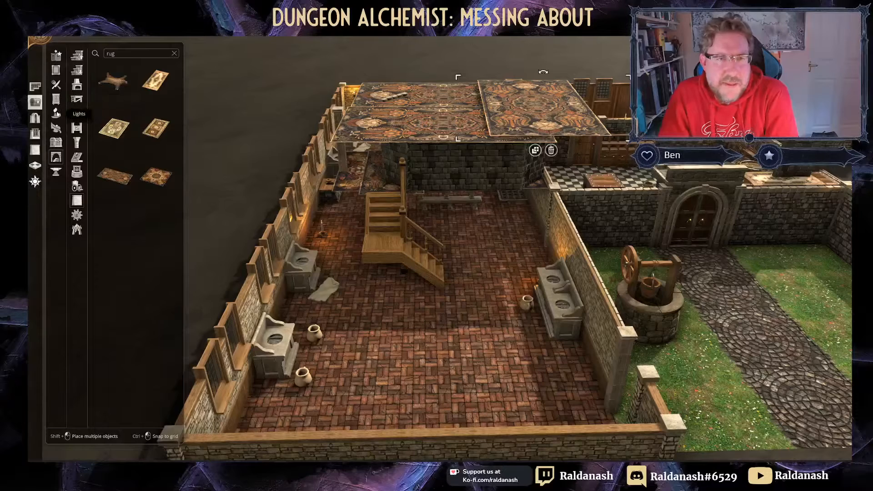
Step: Pick a stone Masonry piece and place two side by side on the carpet roof as a chimney
click(78, 203)
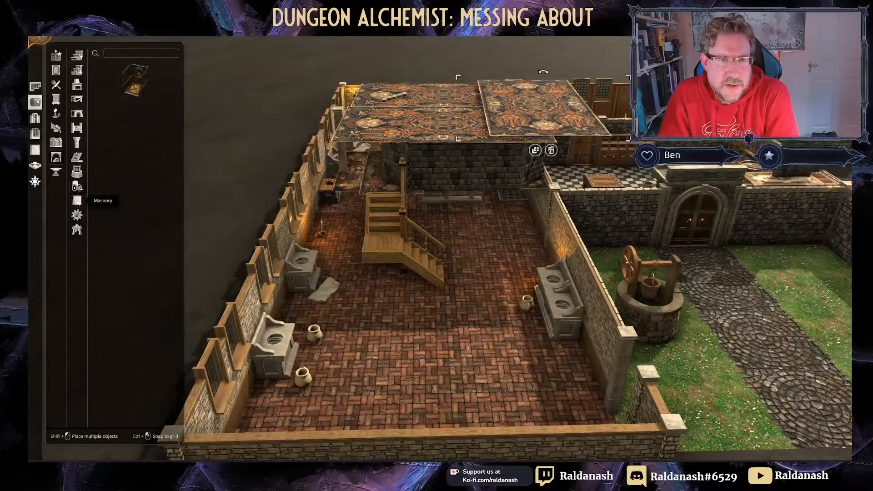
scroll(141, 288, down, 1)
click(157, 393)
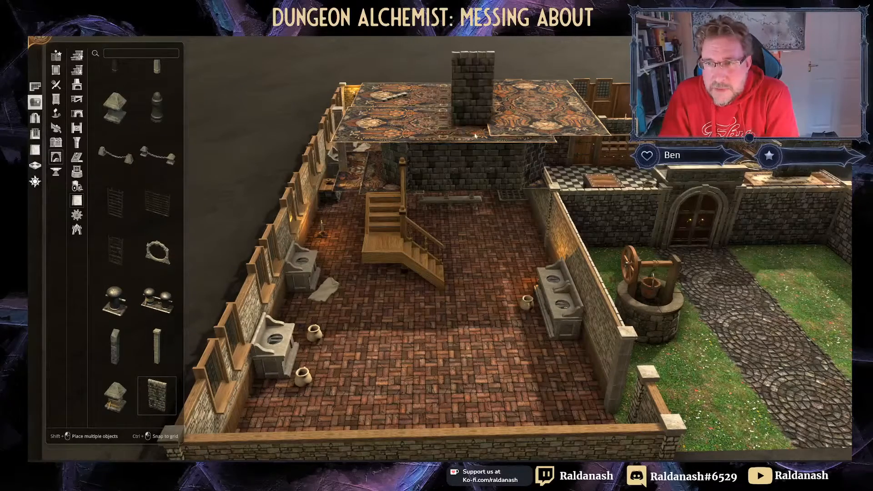
click(535, 145)
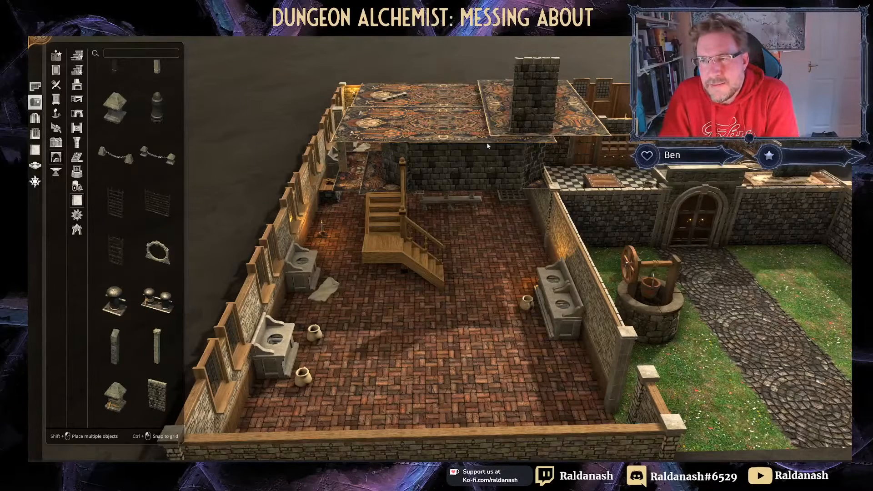
key(ctrl+v)
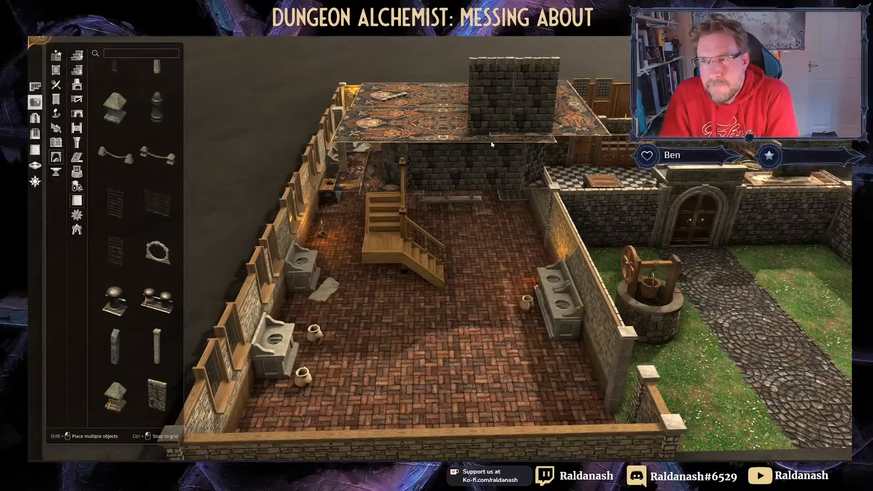
click(491, 145)
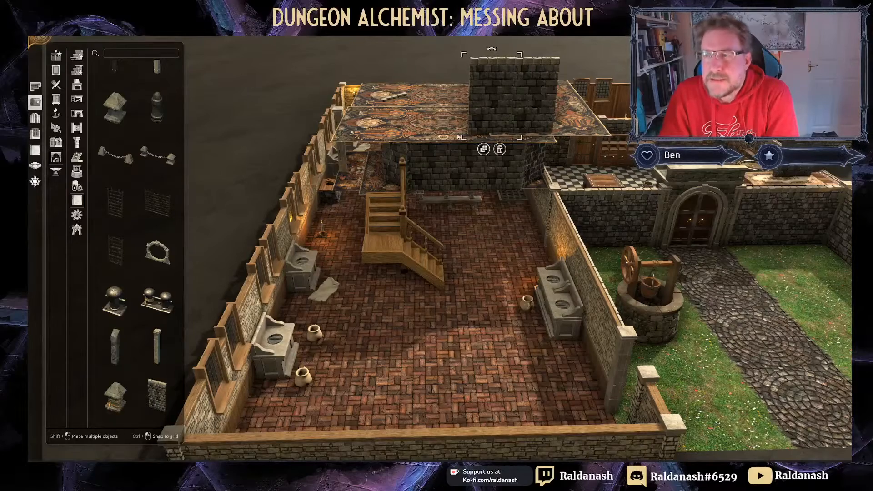
Step: Shrink the upper roof rug and the large lower-right roof rug to fit tighter over the building
middle_drag(394, 120, 519, 150)
right_drag(518, 150, 430, 293)
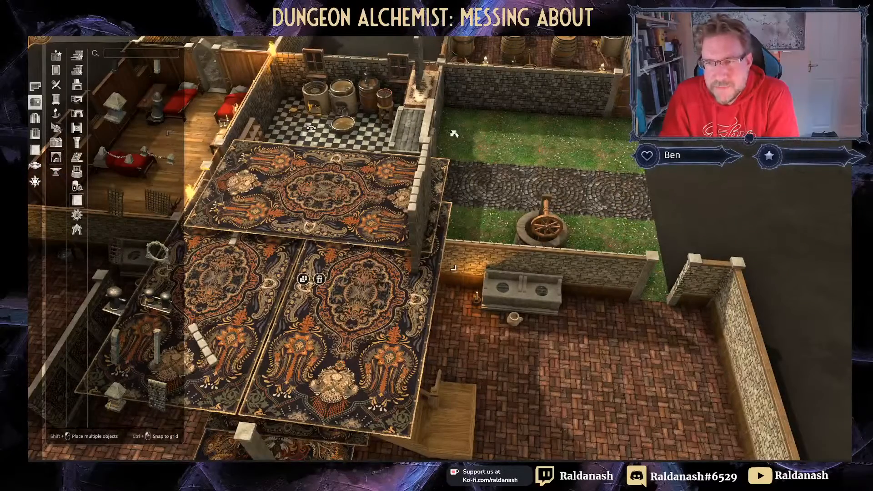
drag(455, 133, 445, 139)
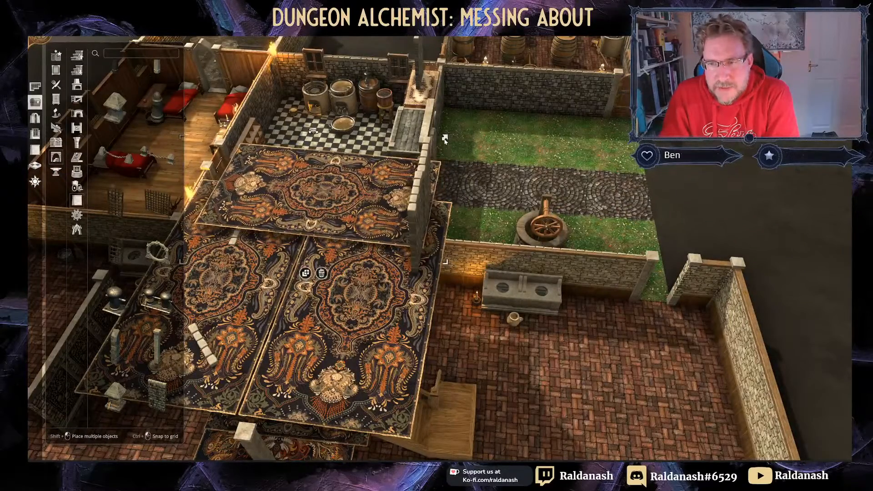
click(406, 307)
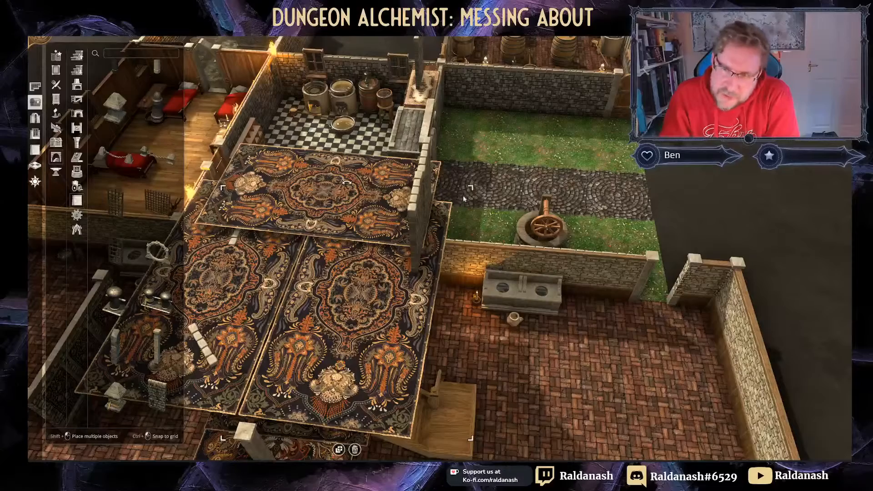
mouse_move(471, 189)
mouse_down()
mouse_move(435, 205)
mouse_move(472, 189)
mouse_up()
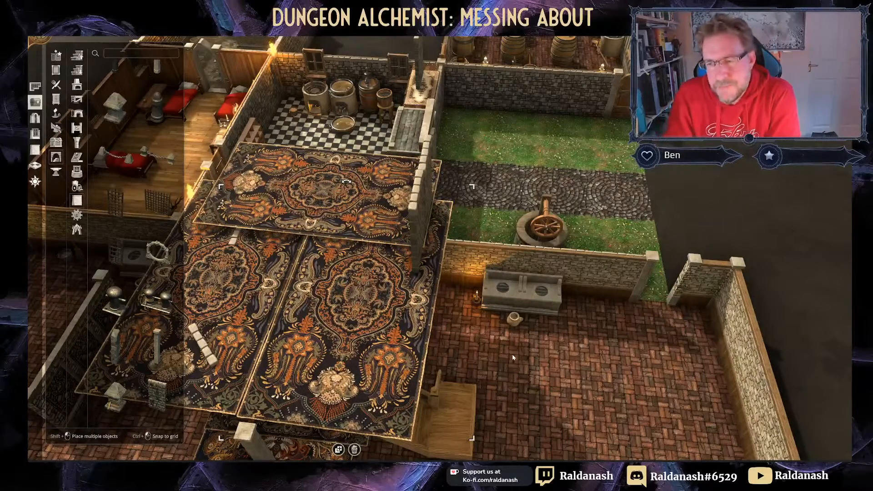
middle_drag(513, 358, 516, 295)
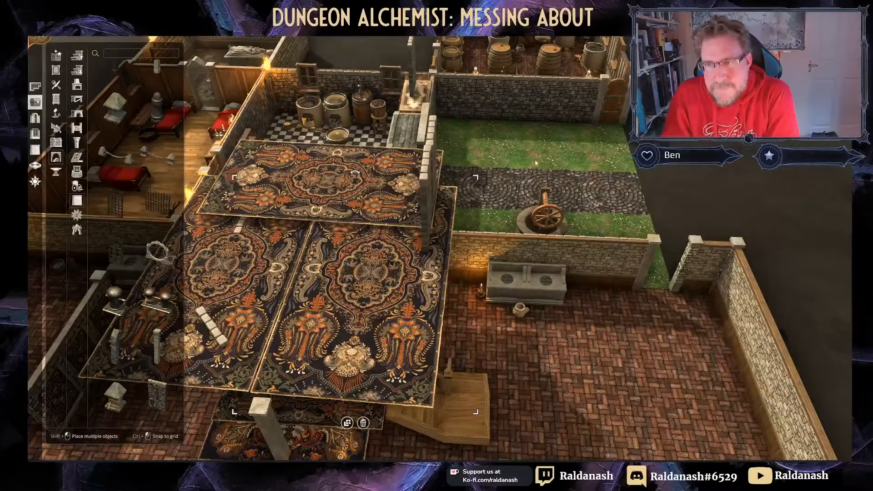
middle_drag(535, 162, 291, 118)
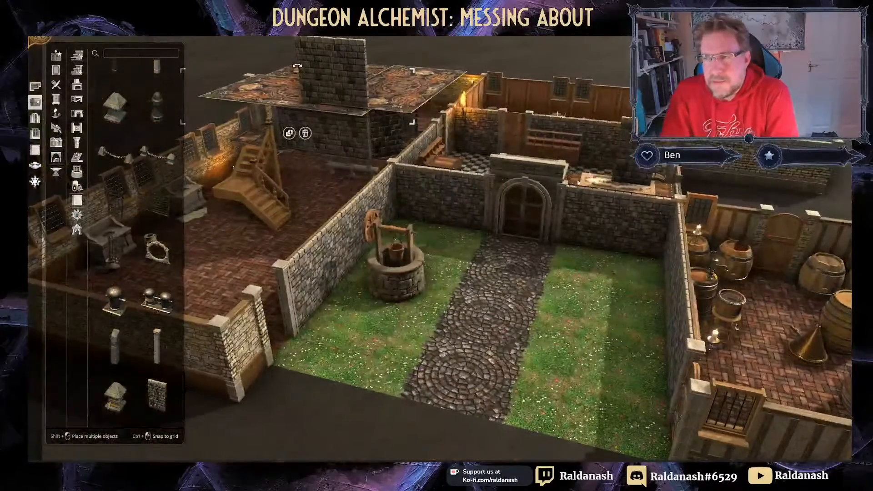
Step: Move the stone block behind the courtyard's back wall and enlarge it into a tall tower
click(607, 184)
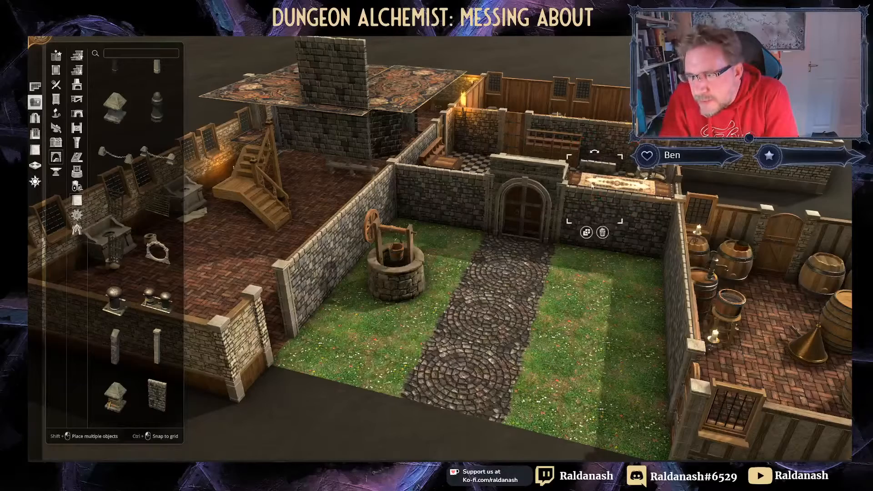
drag(582, 211, 529, 168)
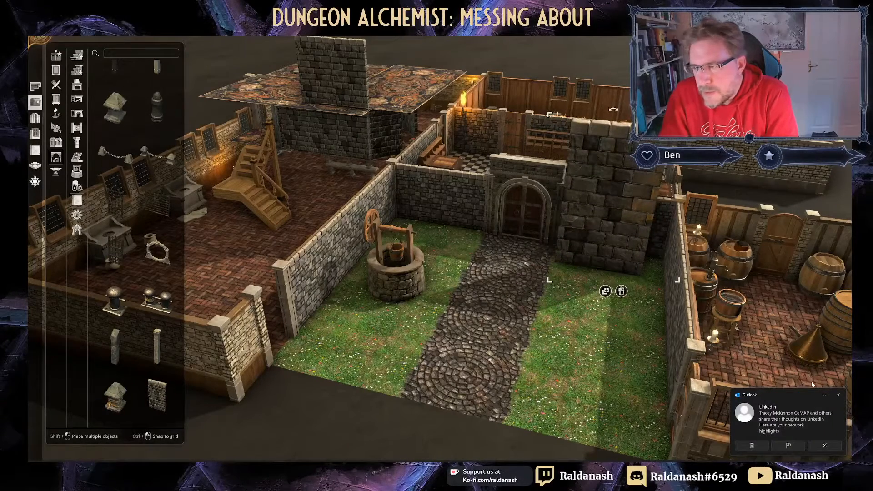
click(839, 395)
drag(628, 229, 648, 203)
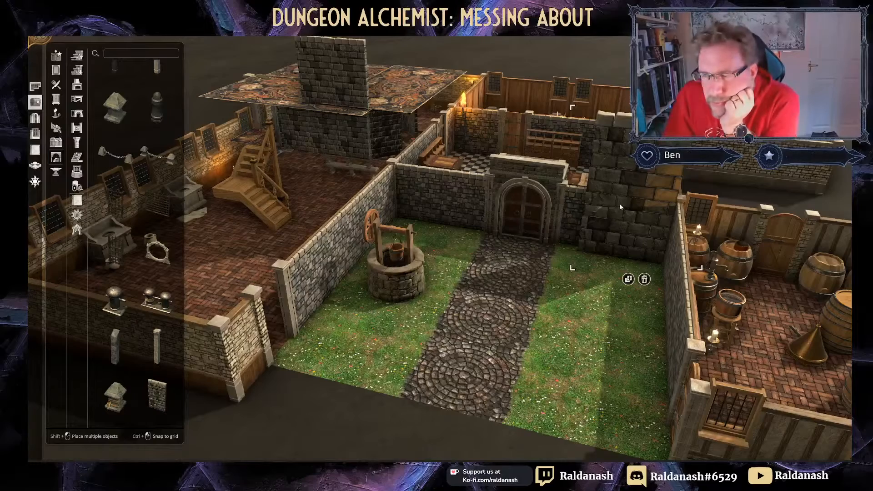
drag(571, 107, 561, 100)
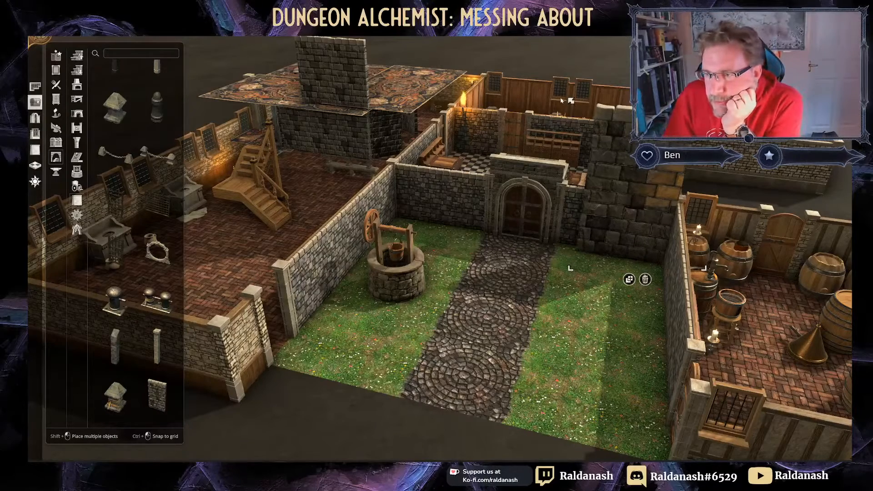
drag(606, 161, 575, 156)
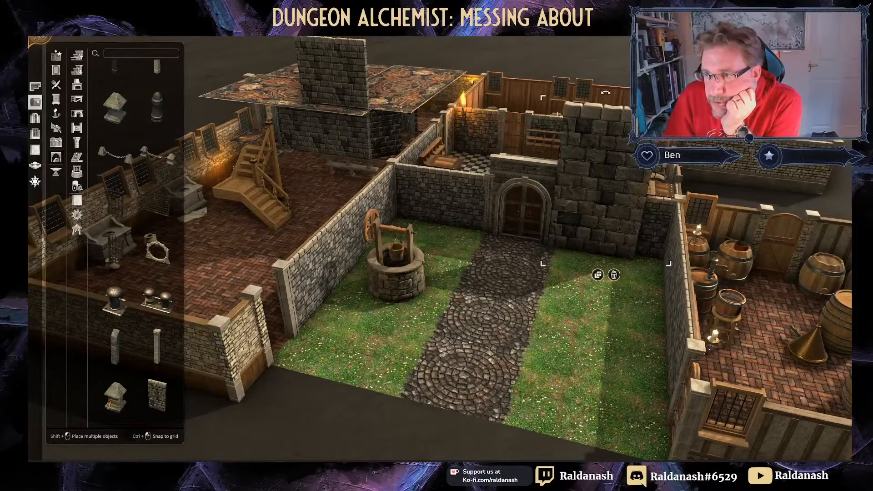
drag(668, 97, 669, 95)
drag(633, 190, 639, 192)
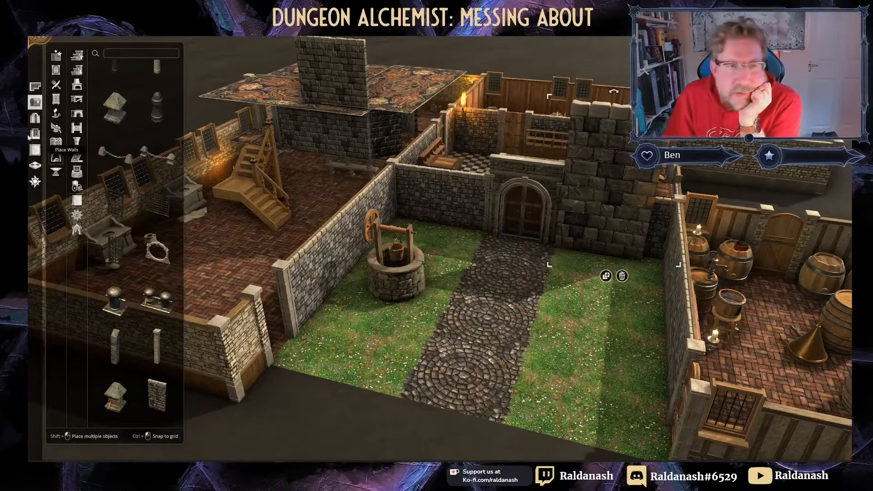
Step: Search 'rug', place a Carpet on the courtyard path and shrink it
click(122, 53)
text(rug)
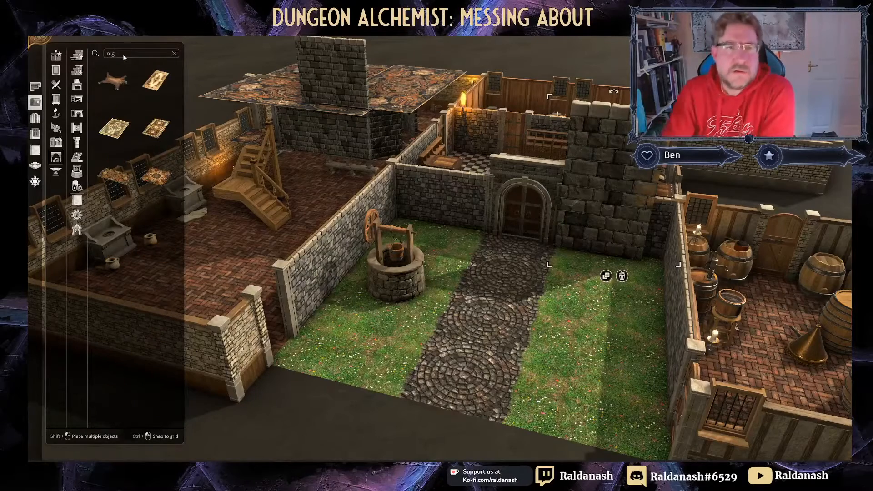
click(156, 128)
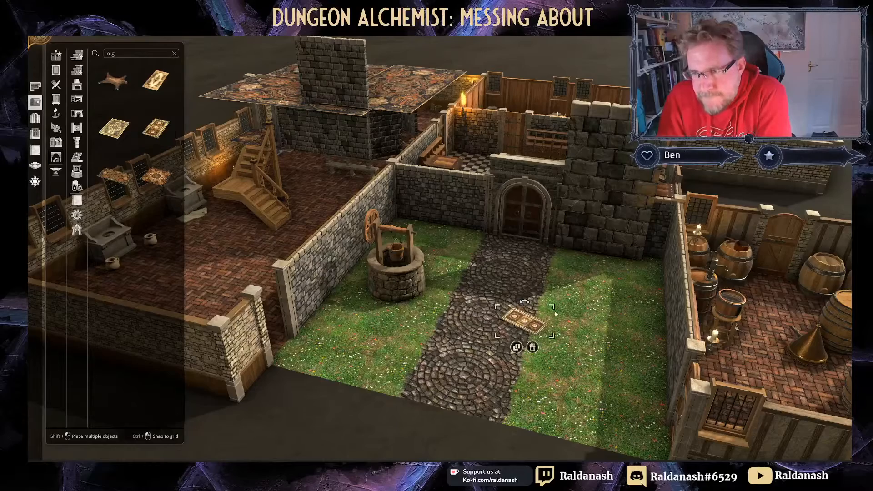
click(527, 321)
drag(613, 211, 530, 306)
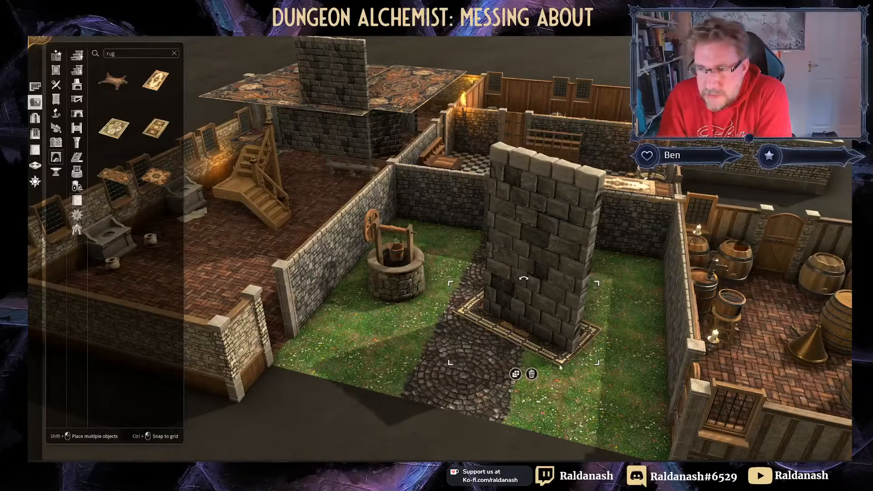
drag(547, 273, 602, 250)
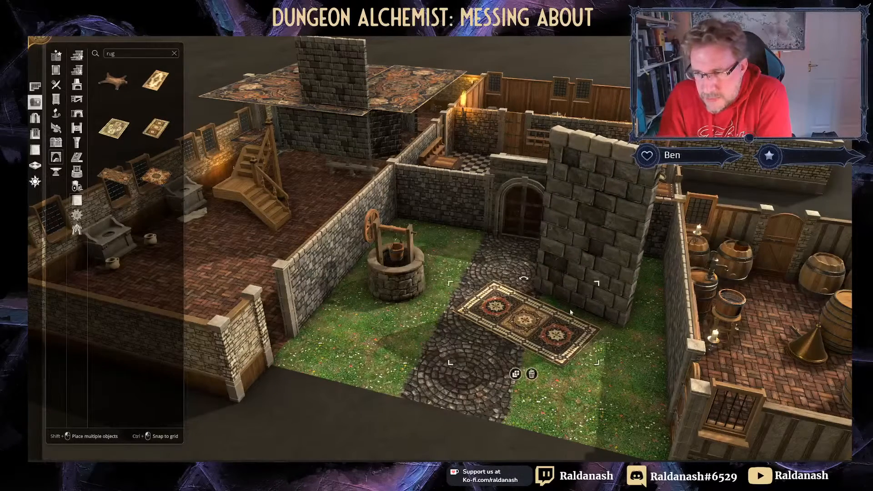
drag(596, 284, 604, 227)
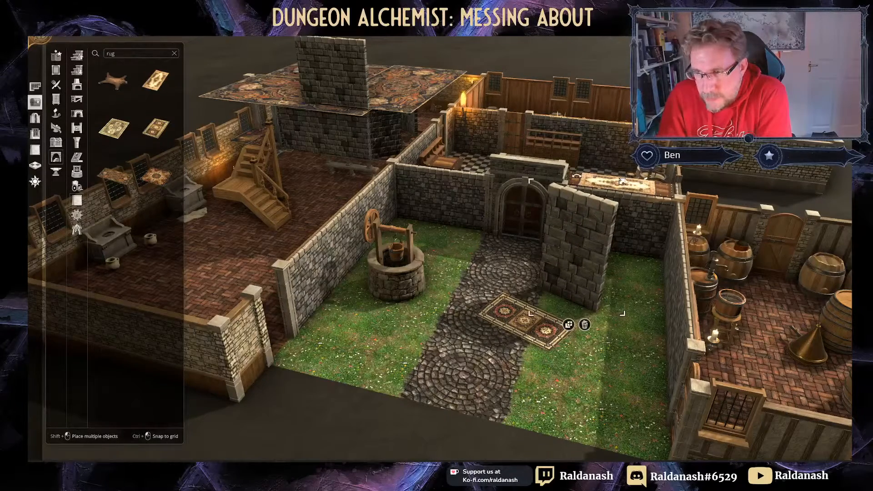
Step: Enlarge the stone block into a tall tower against the right-hand wall and duplicate it
drag(622, 182, 676, 85)
drag(611, 198, 636, 168)
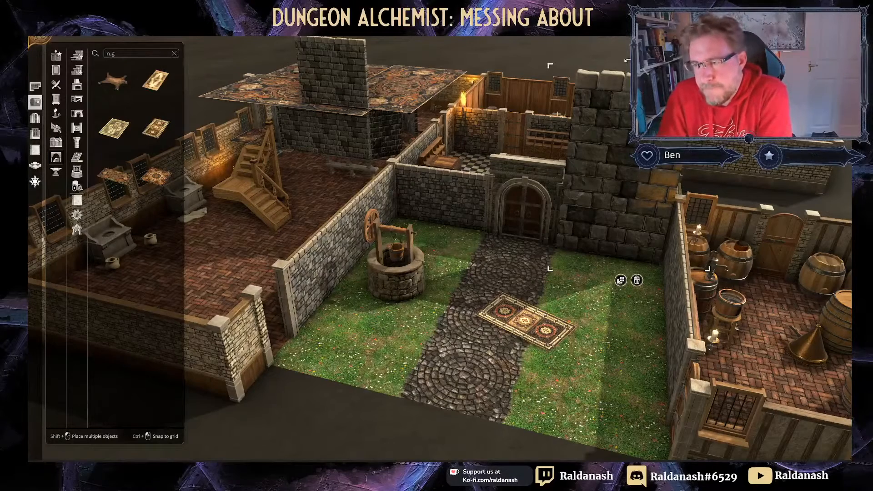
click(621, 280)
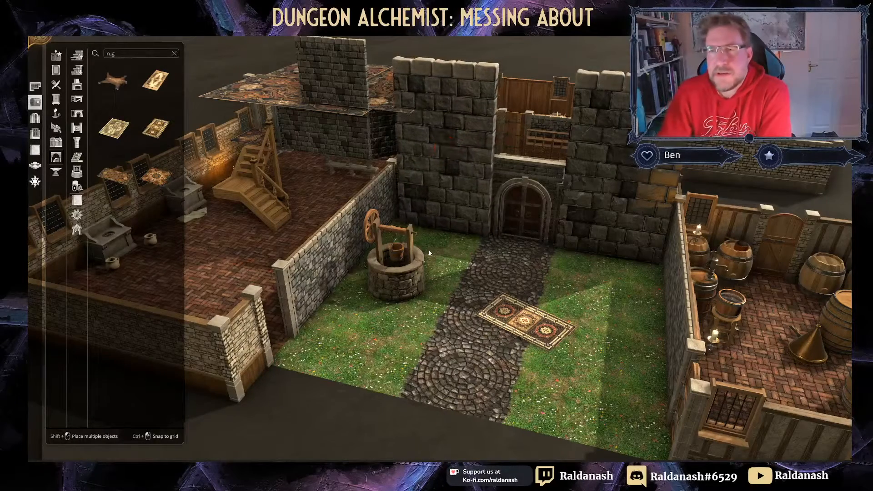
Step: Place the tower copy to the left of the arched courtyard door
click(425, 251)
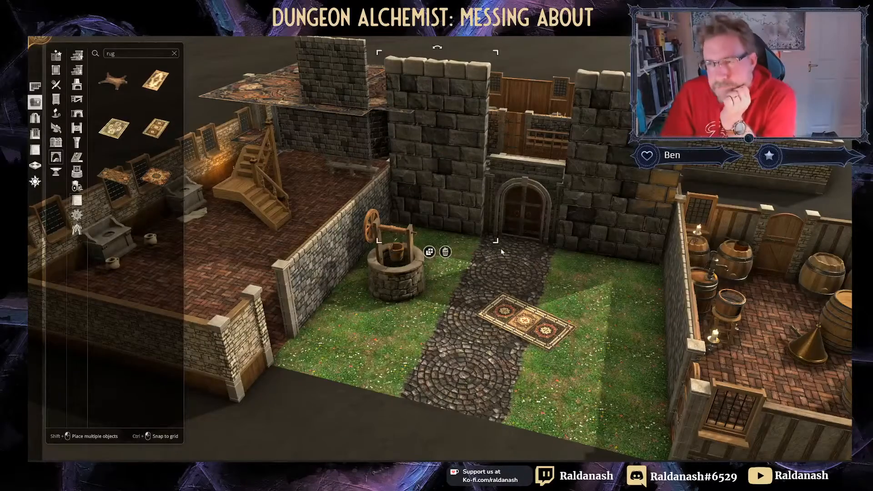
middle_drag(501, 248, 809, 156)
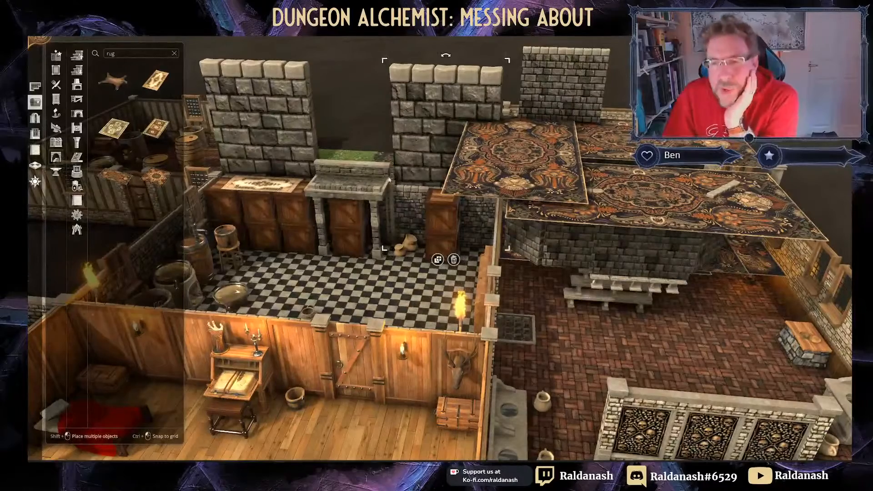
middle_drag(350, 107, 357, 194)
Step: Sink a chimney copy into the fireplace hood, set a crate on the floor, slide the rug right
click(360, 211)
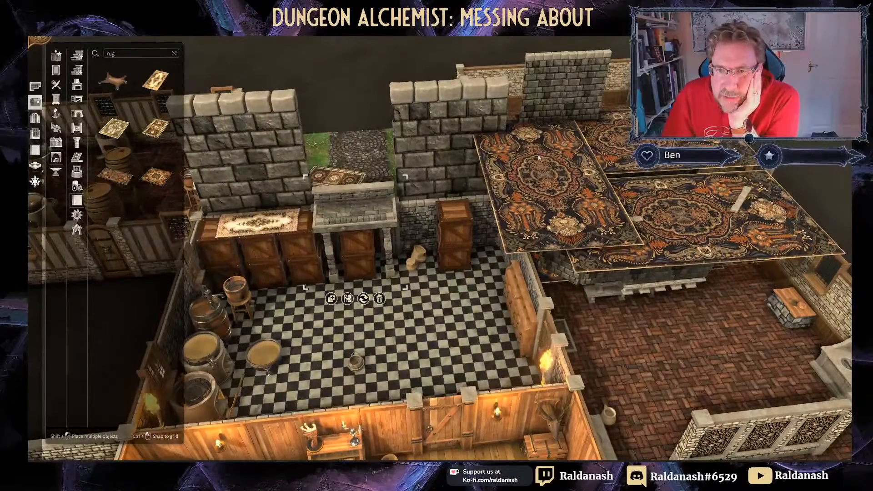
click(579, 95)
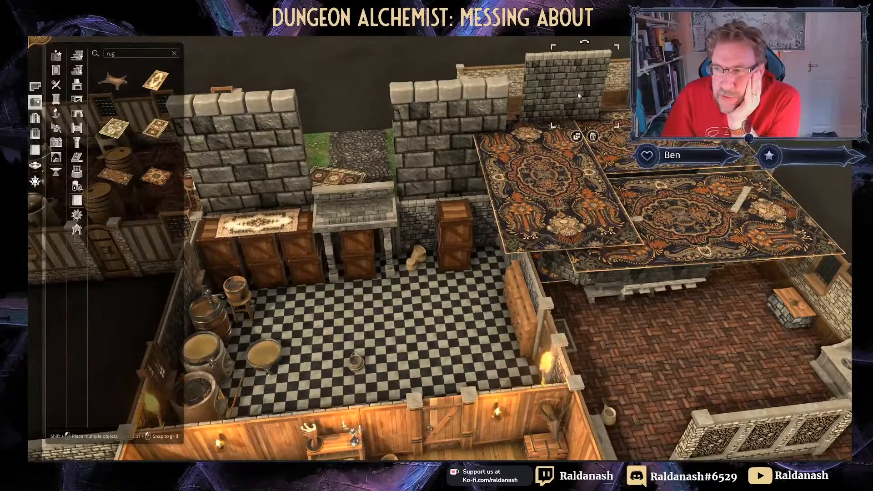
click(576, 136)
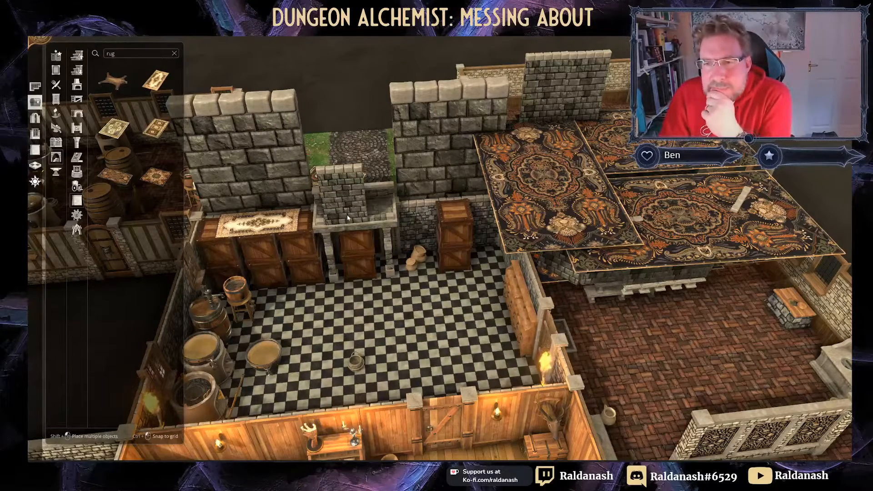
drag(357, 203, 377, 231)
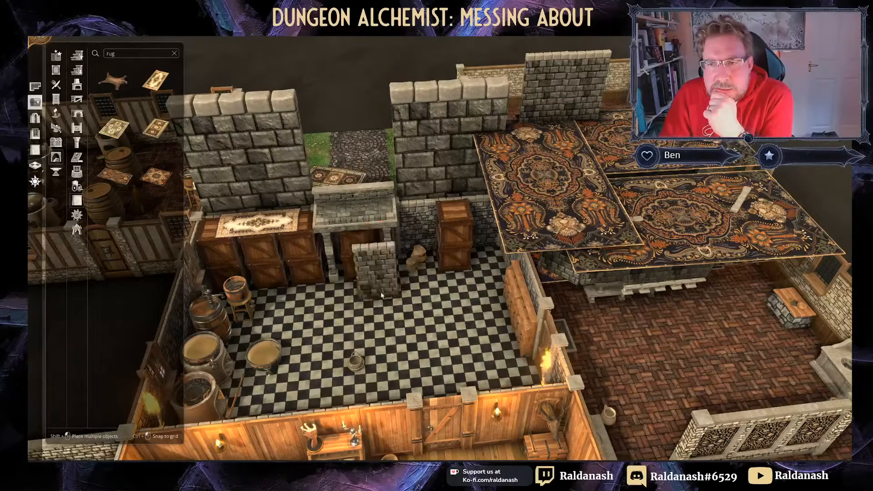
drag(456, 239, 347, 312)
drag(278, 225, 315, 221)
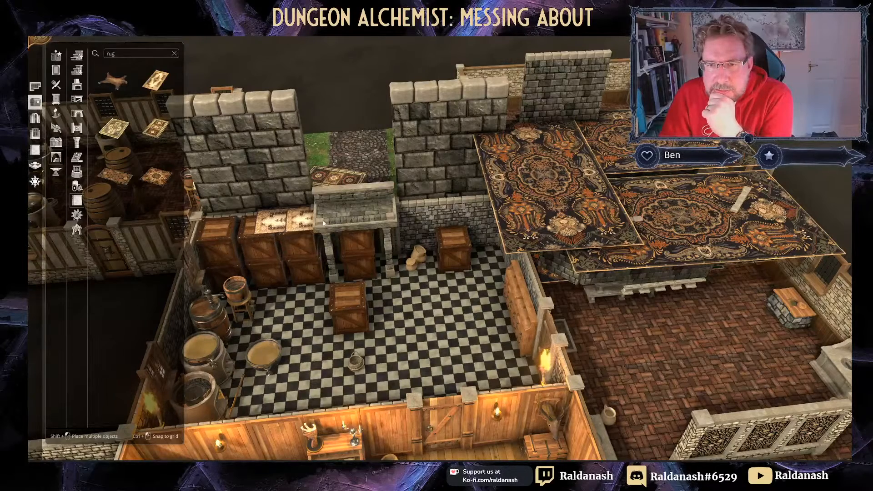
Step: Paste two copies of the rug along the ledge under and beside the fireplace hood
click(324, 223)
key(ctrl+c)
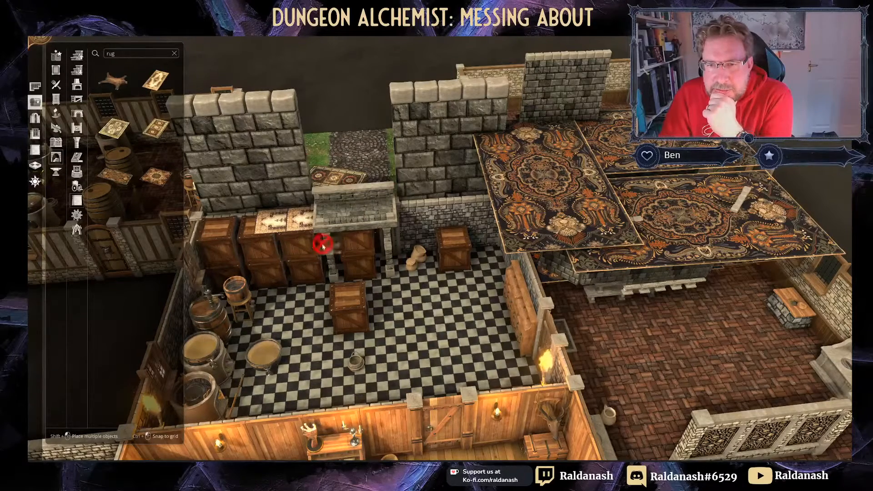
key(ctrl+v)
click(339, 224)
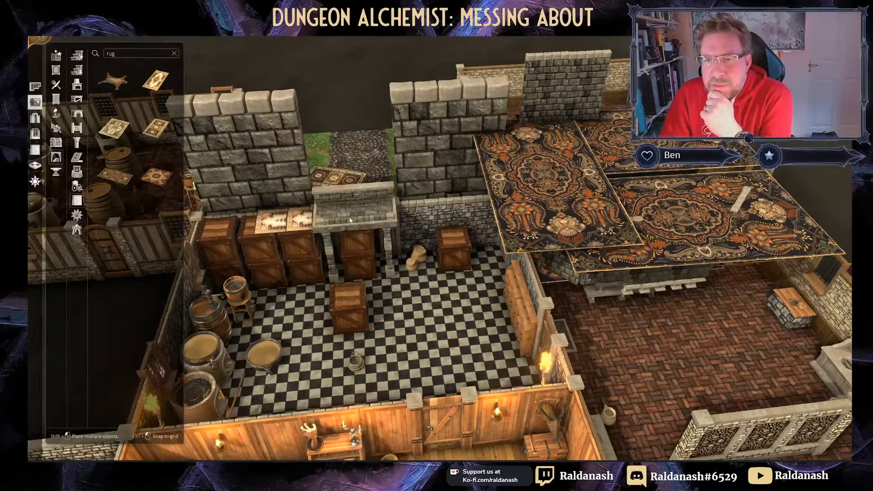
click(350, 220)
key(ctrl+c)
key(ctrl+v)
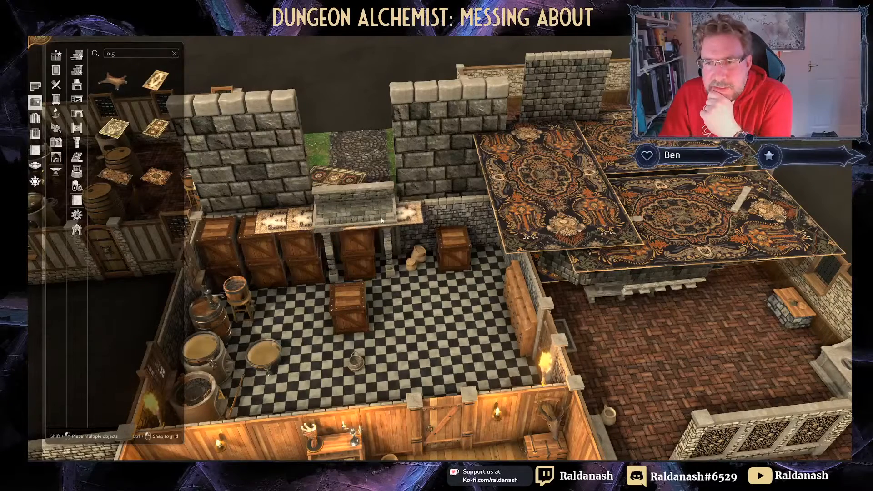
click(385, 219)
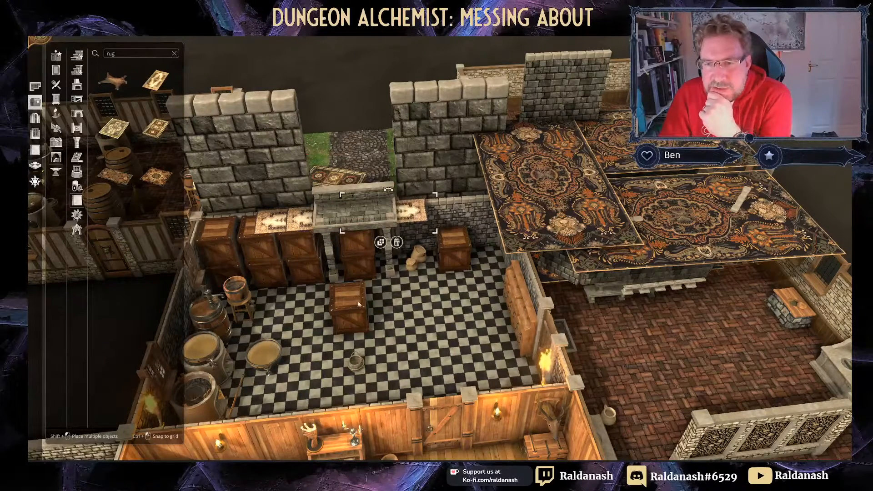
Step: Duplicate the rug twice more, lining the copies up to the right of the hood
click(381, 243)
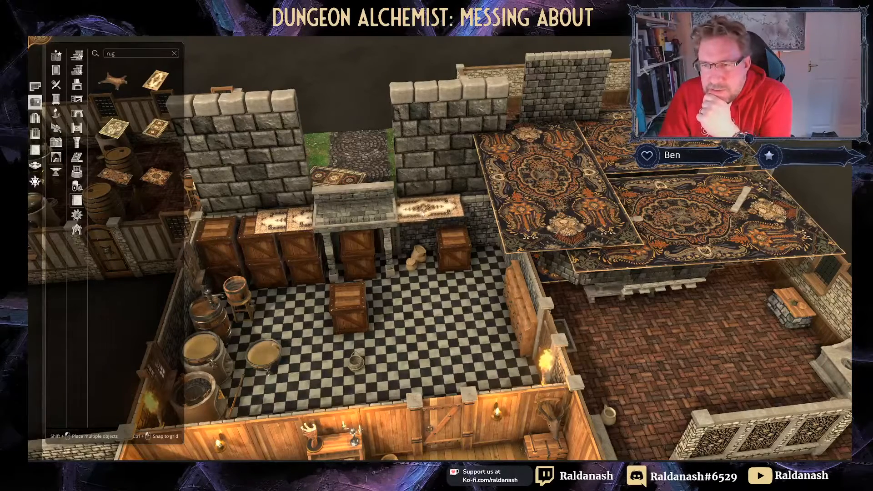
click(431, 233)
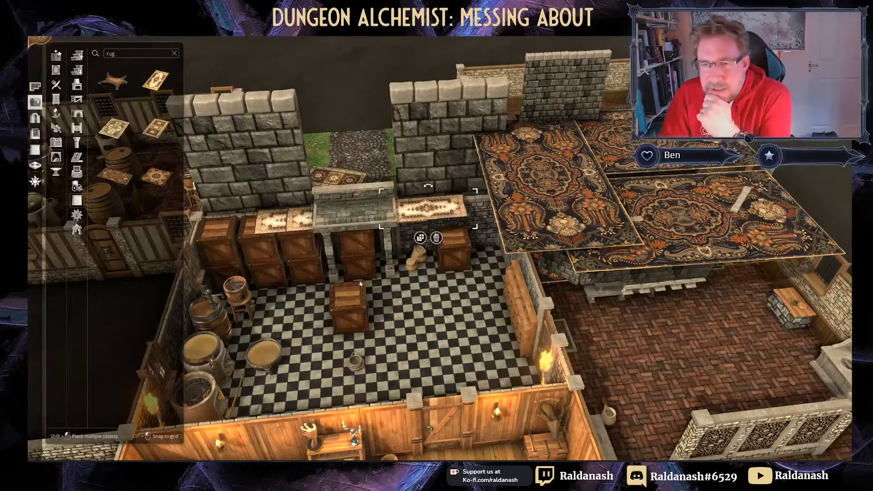
click(420, 238)
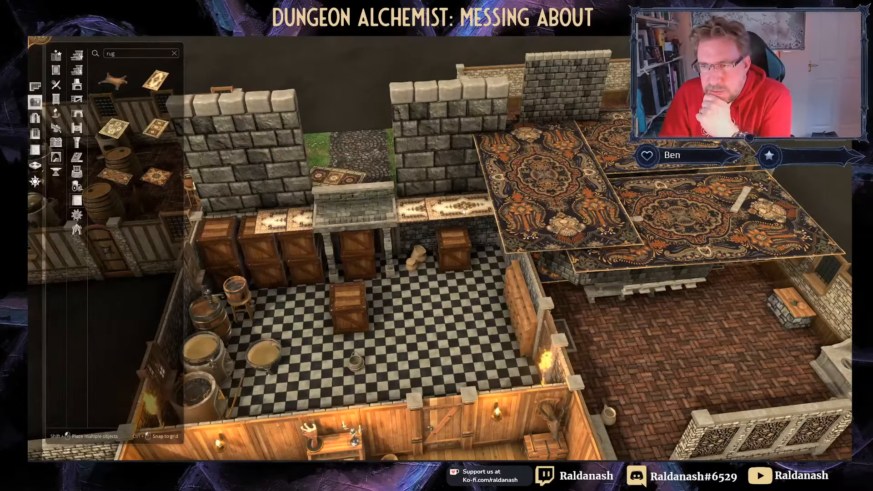
click(463, 213)
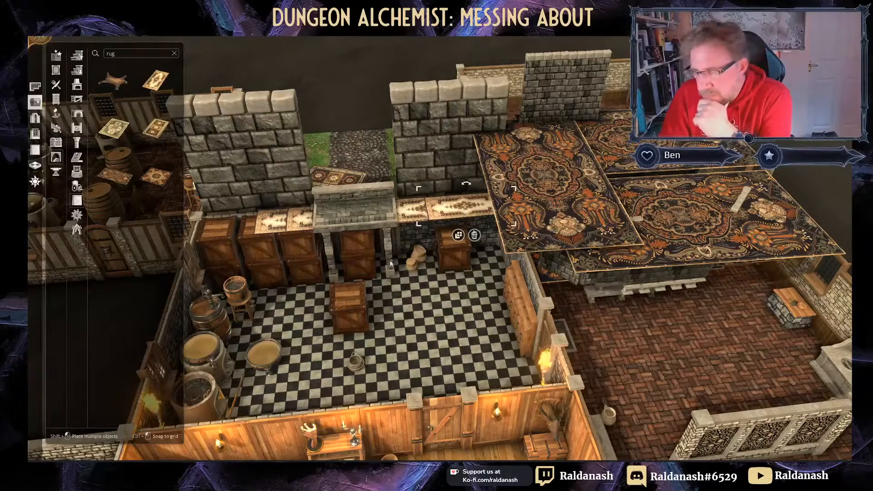
Step: Stack the floor crate onto the crates by the hood and duplicate the stone wall piece
drag(355, 303, 294, 203)
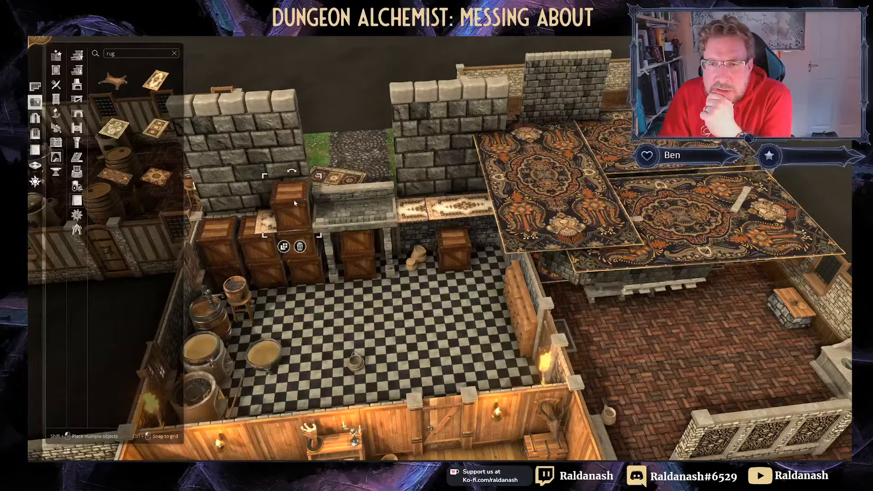
click(541, 120)
click(537, 138)
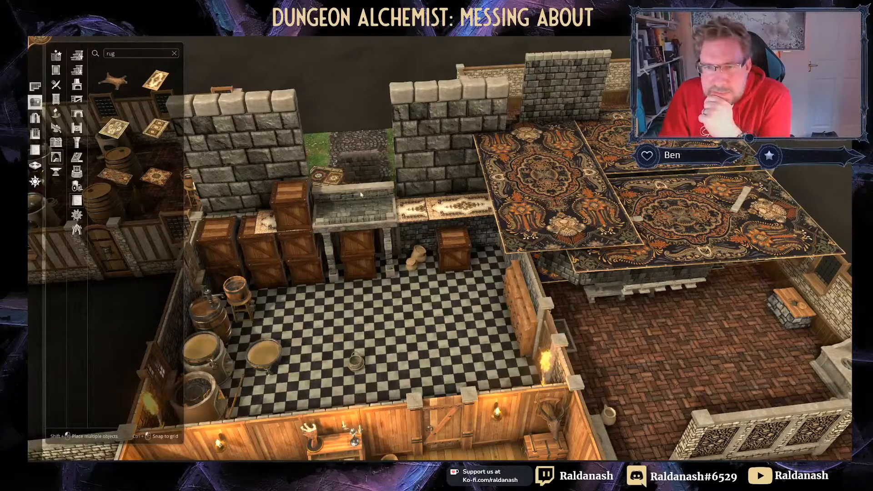
Step: Place the copied stone wall over the fireplace hood and scale it into a tall chimney
click(334, 203)
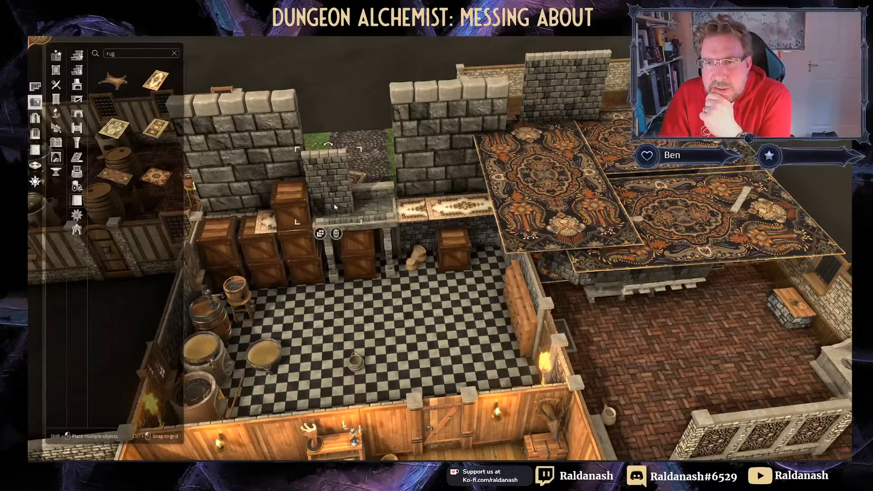
drag(360, 149, 379, 137)
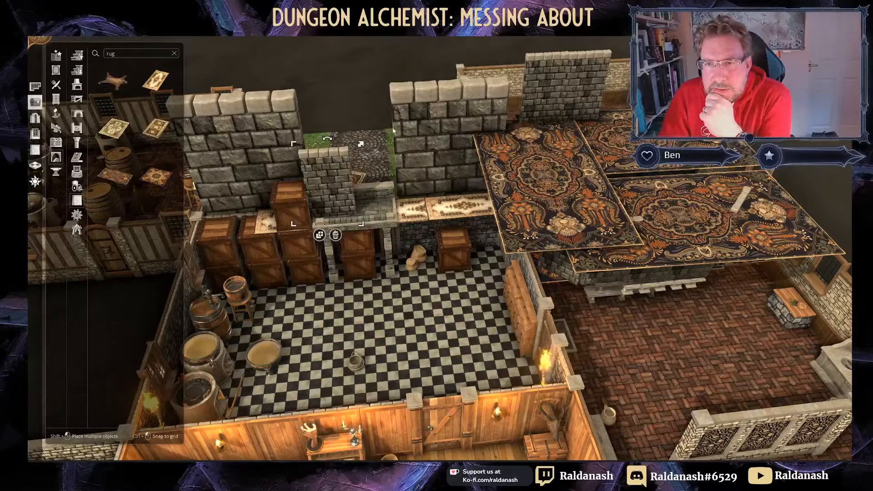
drag(338, 180, 364, 185)
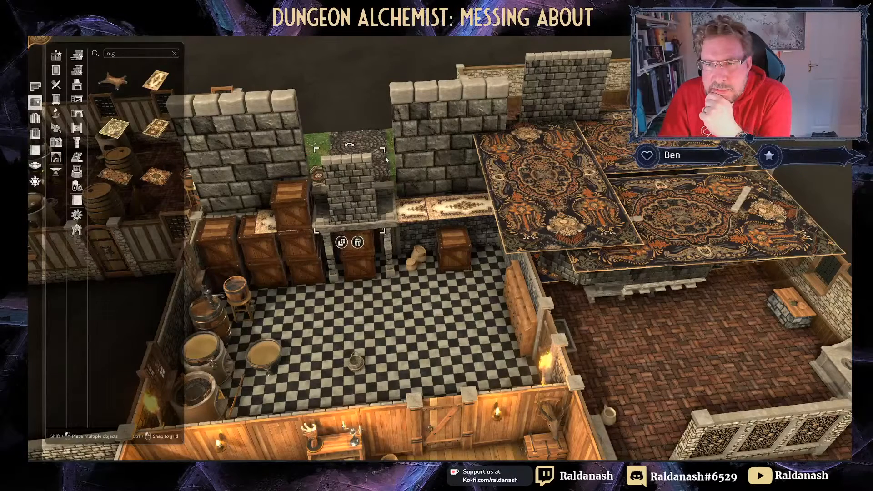
drag(390, 149, 414, 132)
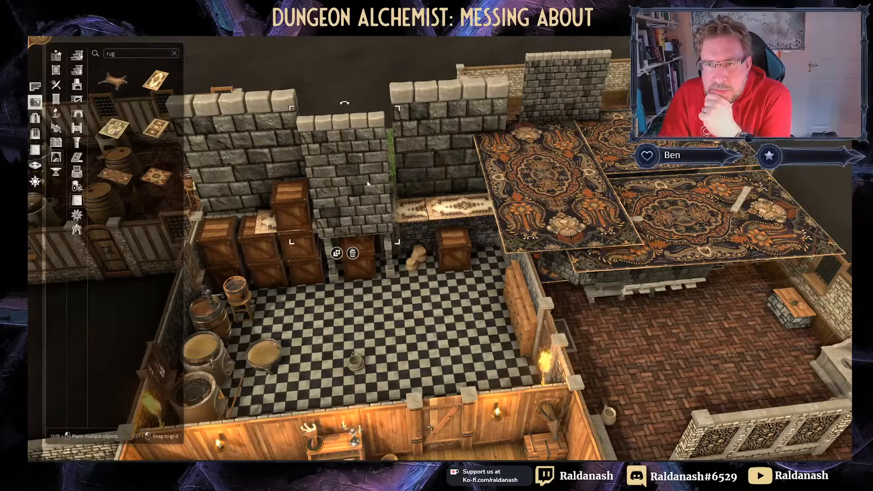
drag(367, 184, 369, 173)
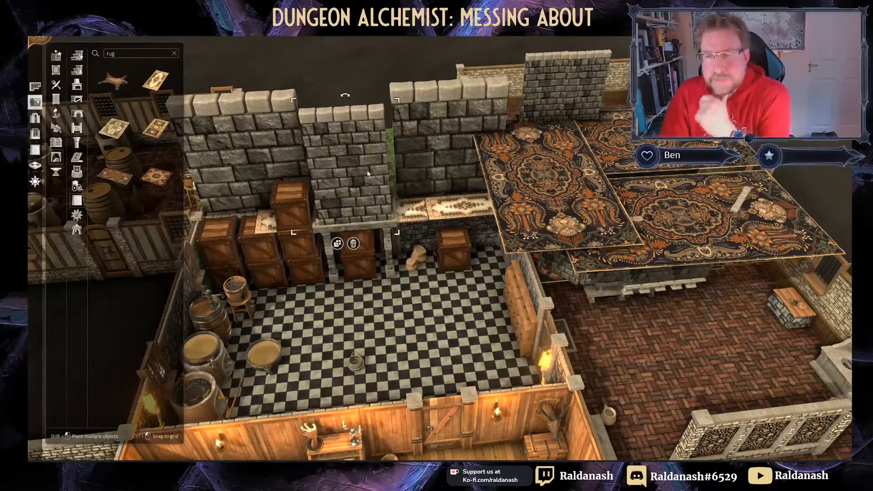
Step: Turn to the courtyard gatehouse, inspect the gate and its walls, and show the Doors assets
middle_drag(368, 174, 592, 113)
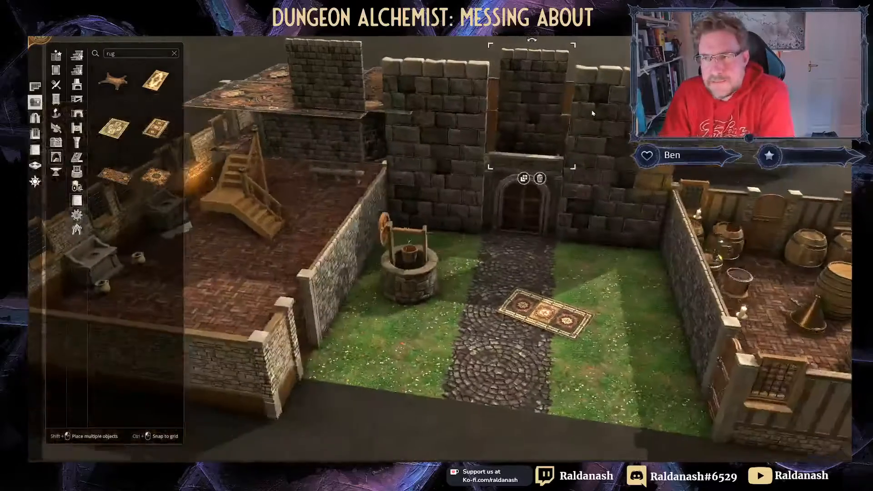
middle_drag(579, 145, 591, 124)
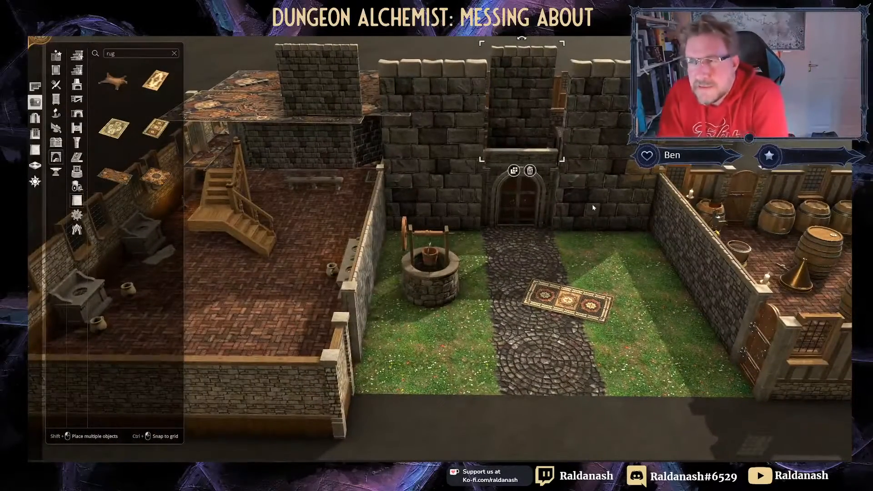
right_drag(592, 207, 559, 232)
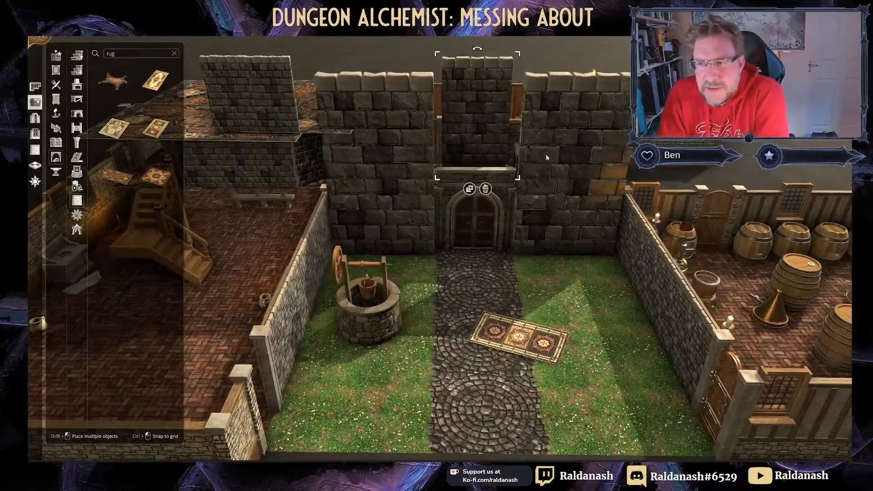
click(458, 232)
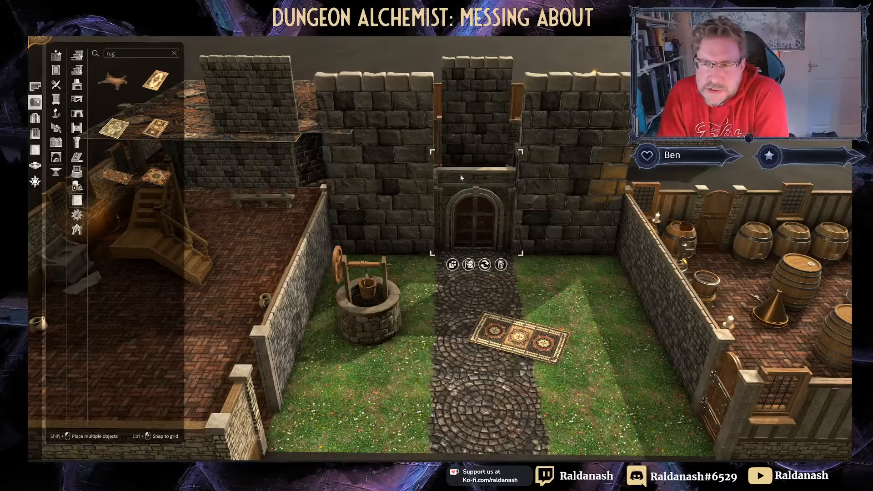
click(422, 189)
click(450, 223)
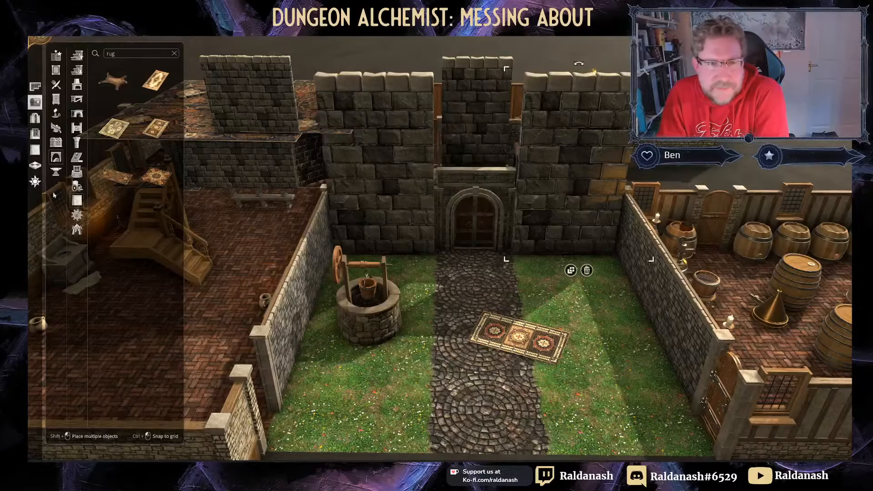
click(35, 117)
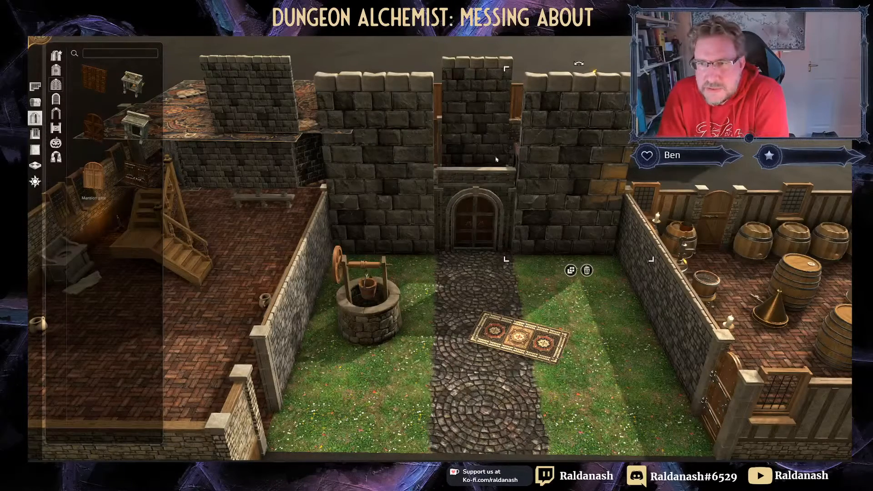
Step: Set one jug on the carpet and another on top of the crate stack
middle_drag(498, 289, 414, 329)
right_drag(414, 329, 497, 235)
middle_drag(510, 218, 336, 155)
right_click(494, 277)
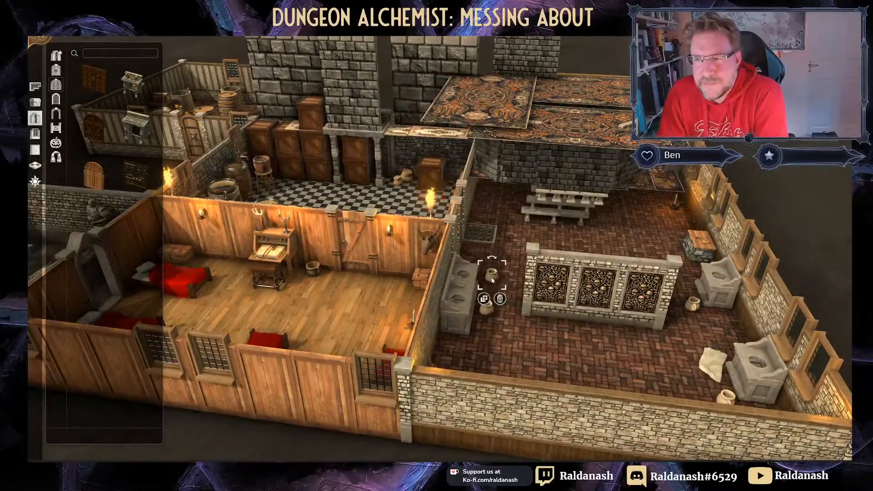
drag(495, 277, 483, 102)
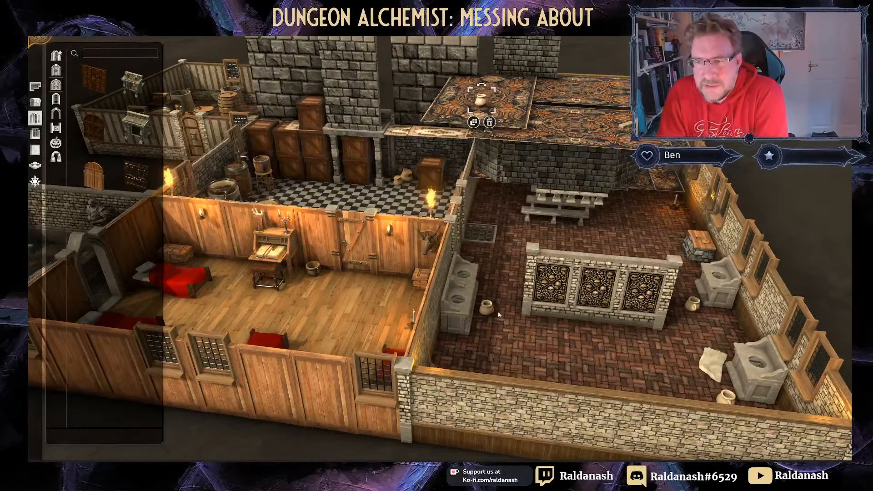
drag(486, 306, 314, 97)
Step: Move the small pot from beside the wall onto the bedroom desk
middle_drag(353, 183, 519, 255)
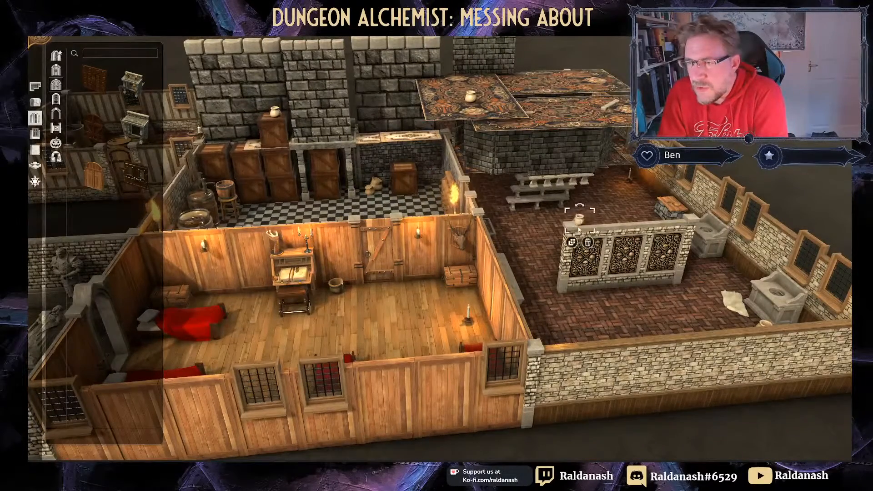
click(580, 280)
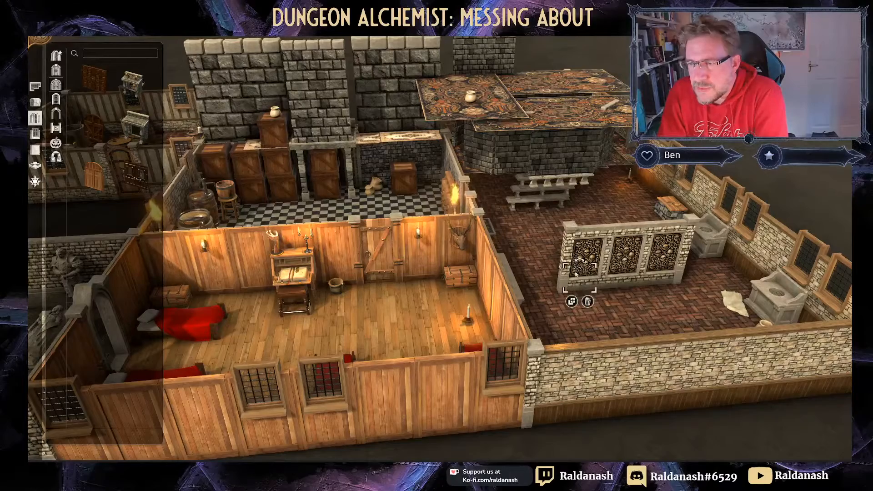
click(571, 222)
click(764, 325)
drag(764, 324, 384, 306)
right_drag(372, 303, 485, 357)
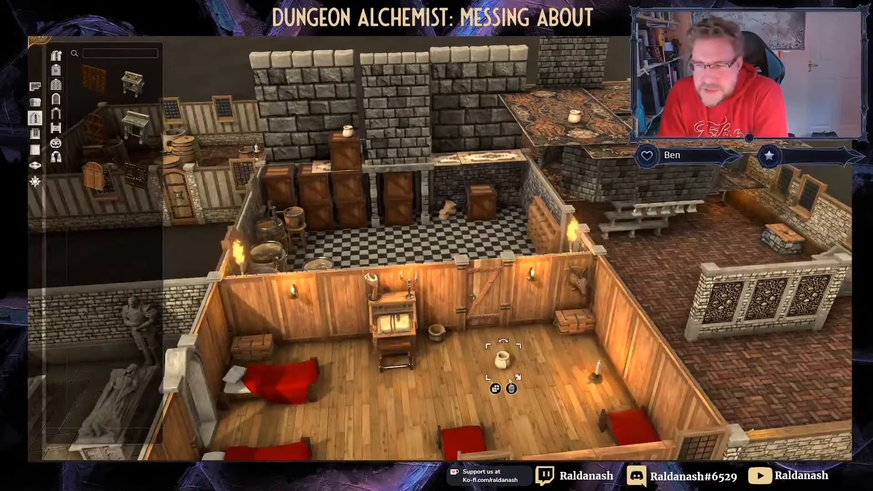
drag(505, 360, 396, 298)
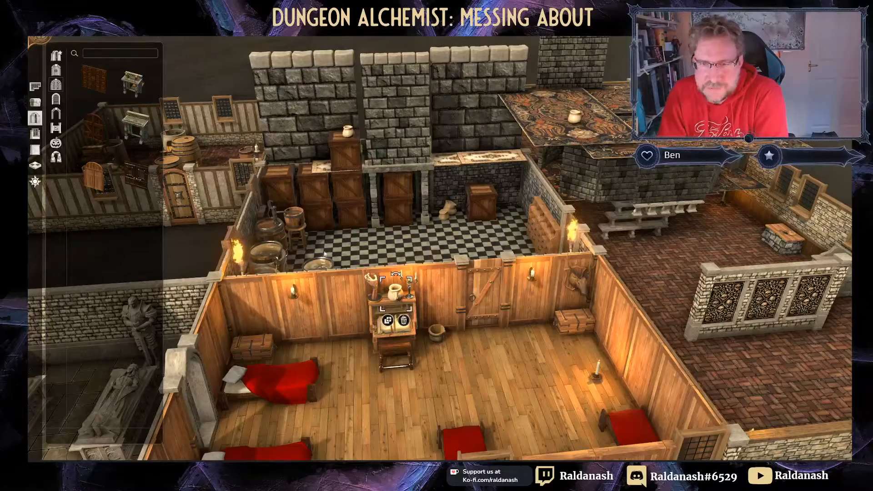
Step: Centre the brick-floored room in view and open the time-of-day lighting settings
middle_drag(317, 219, 571, 156)
middle_drag(479, 240, 445, 223)
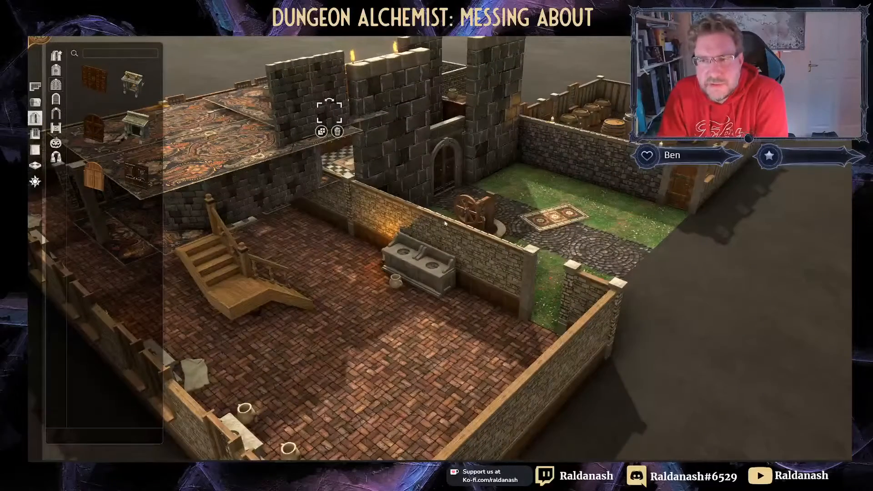
middle_drag(371, 259, 251, 284)
right_drag(252, 284, 402, 267)
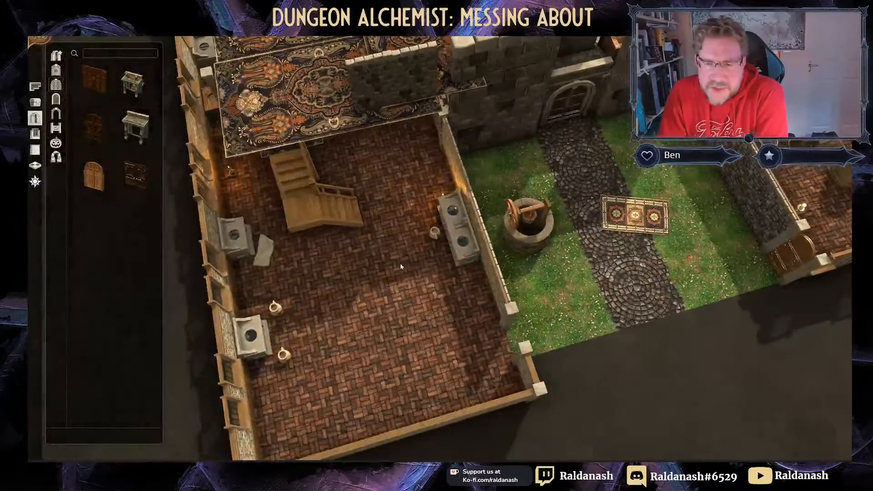
middle_drag(401, 267, 400, 287)
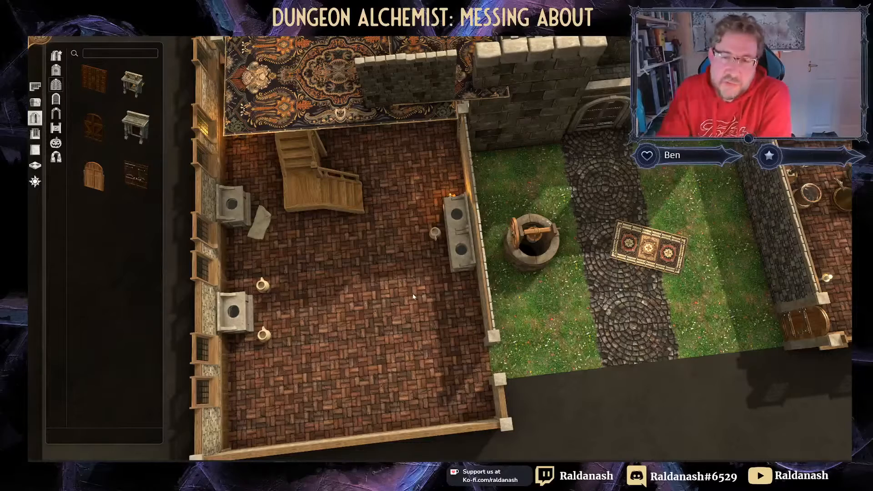
click(451, 196)
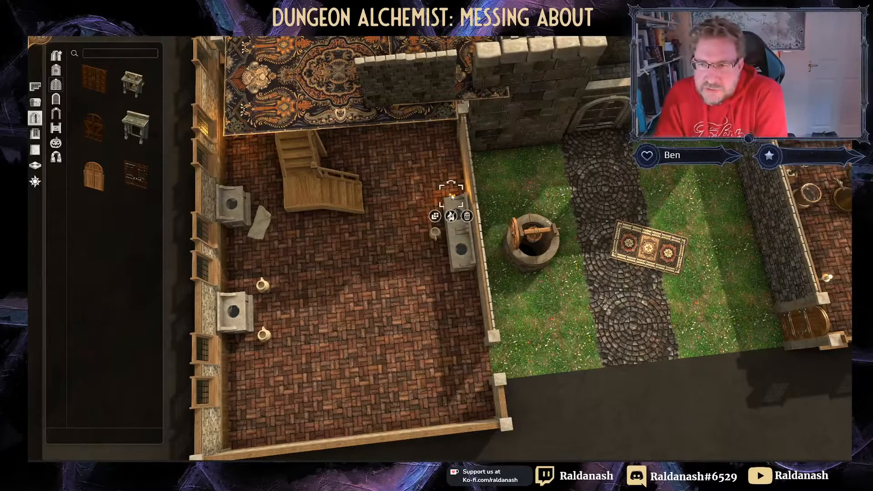
click(500, 348)
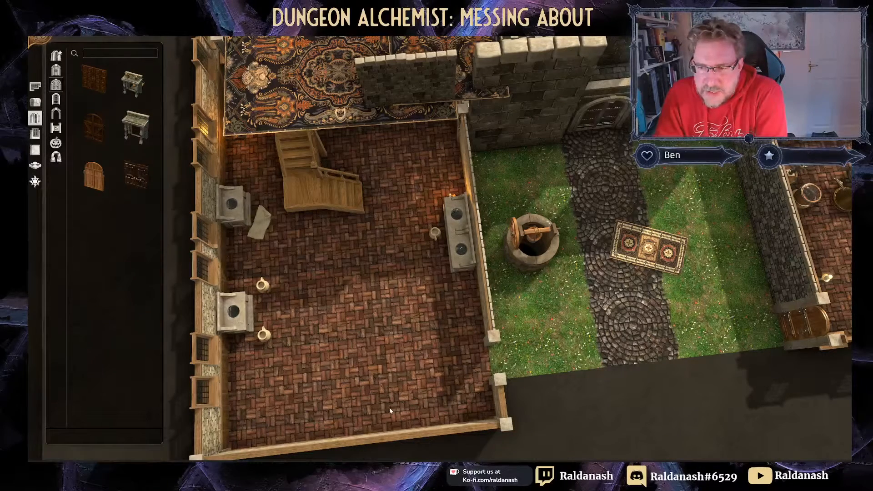
click(35, 181)
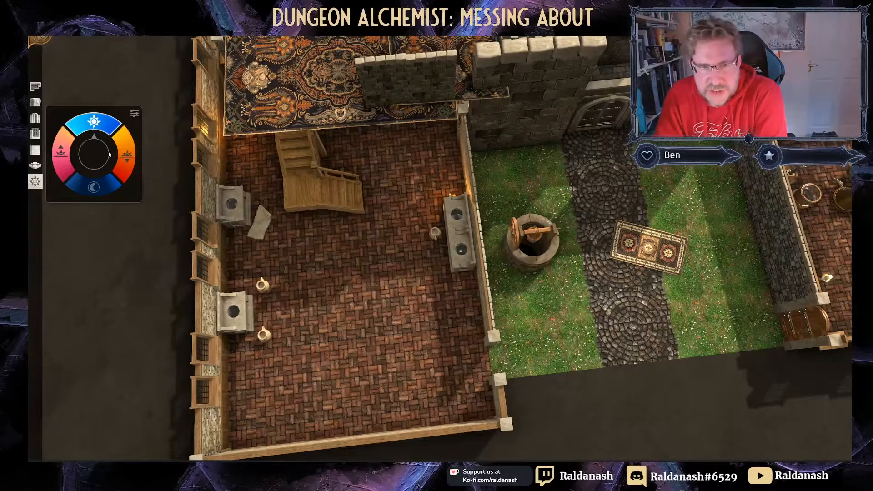
Step: Set the time of day to full daylight after trying sunset and dawn
click(126, 159)
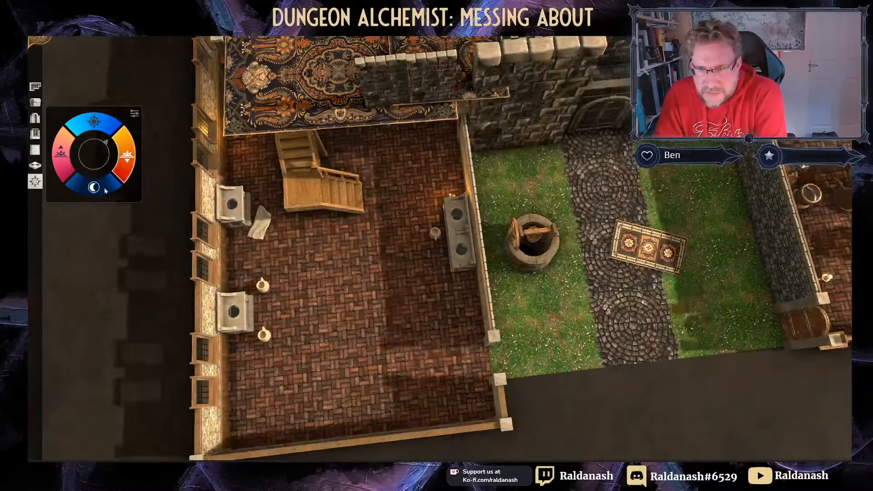
click(106, 191)
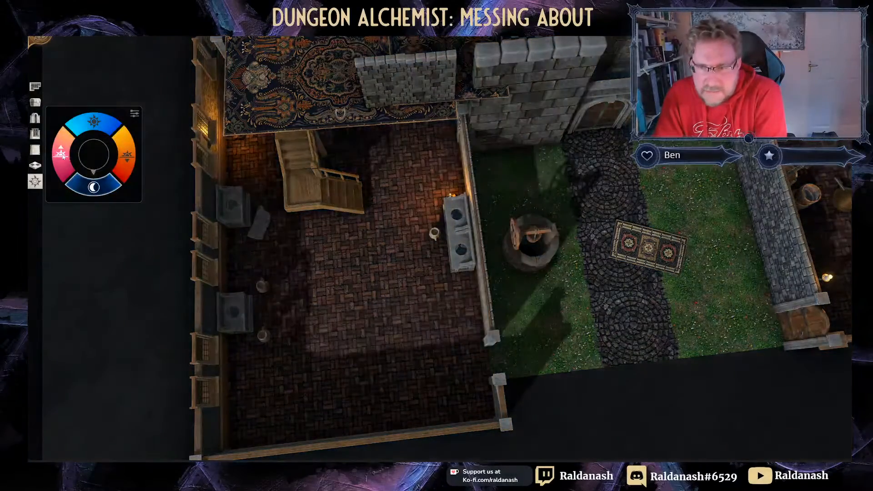
click(63, 156)
click(97, 123)
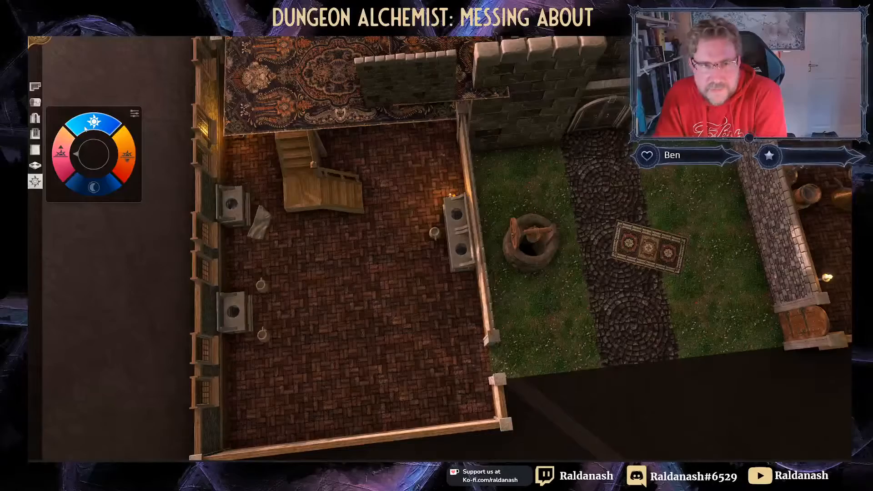
Step: Move the light direction toward the top and raise brightness and intensity, then inspect the courtyard
click(134, 114)
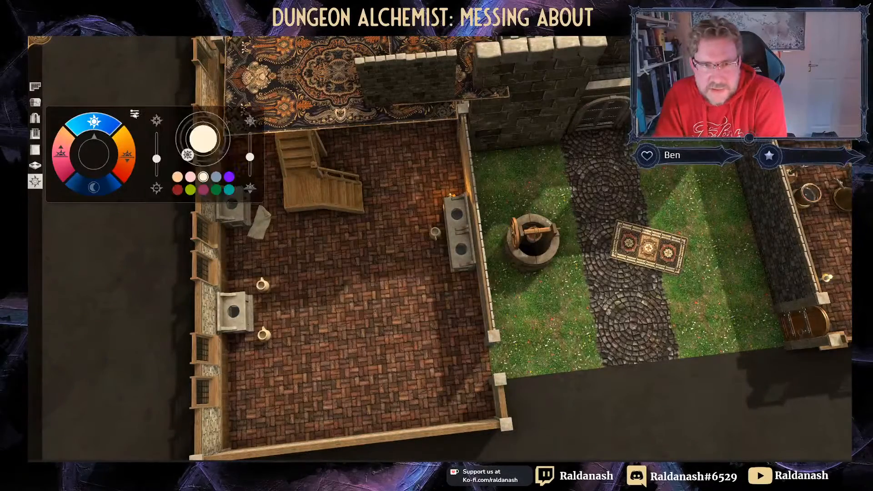
drag(187, 155, 204, 117)
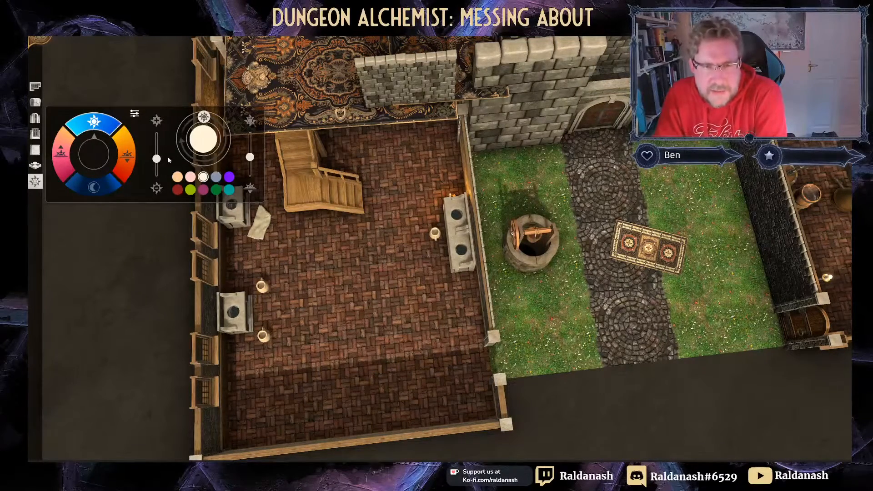
mouse_move(156, 159)
mouse_down()
mouse_move(157, 145)
mouse_move(159, 156)
mouse_up()
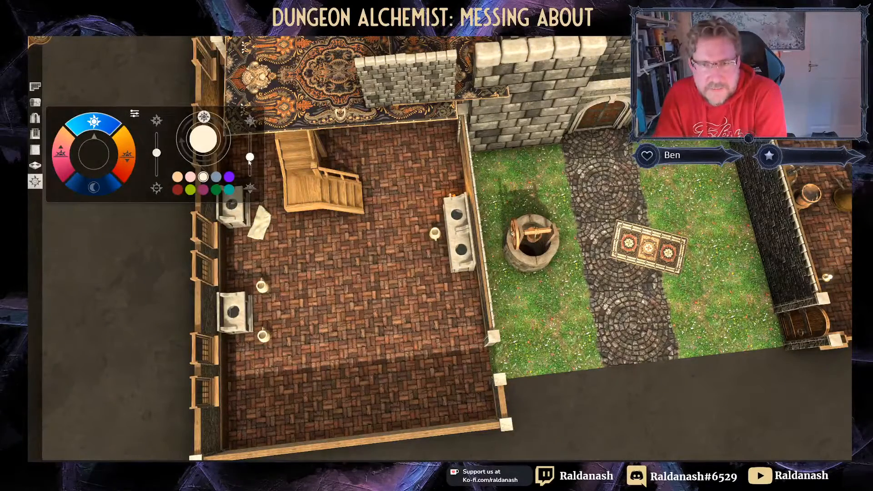
drag(250, 158, 252, 135)
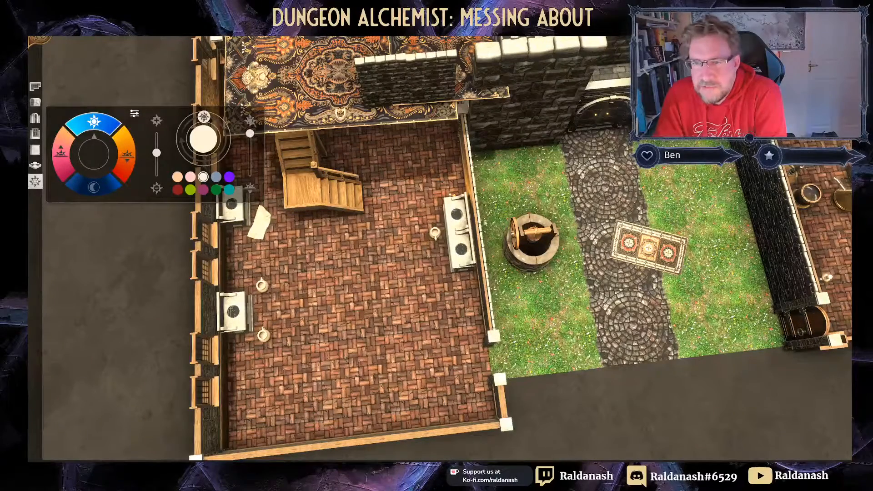
middle_drag(627, 341, 712, 252)
right_drag(712, 251, 489, 446)
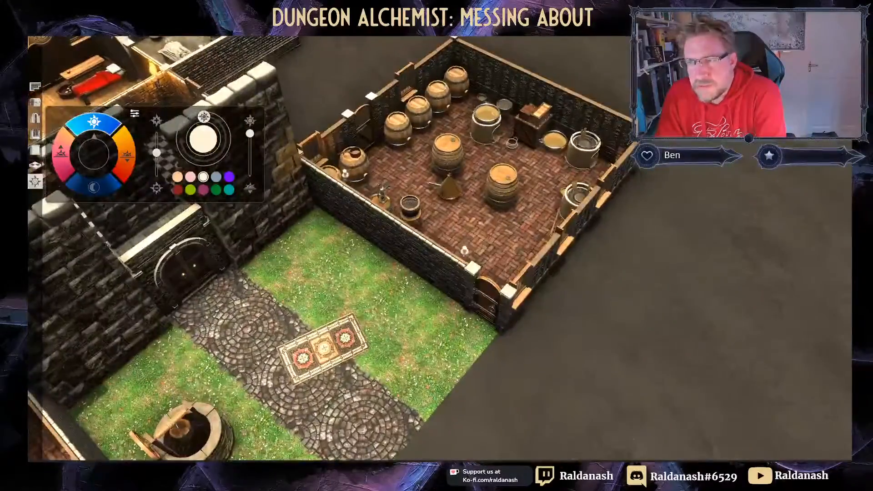
right_drag(374, 359, 558, 174)
middle_drag(558, 175, 447, 282)
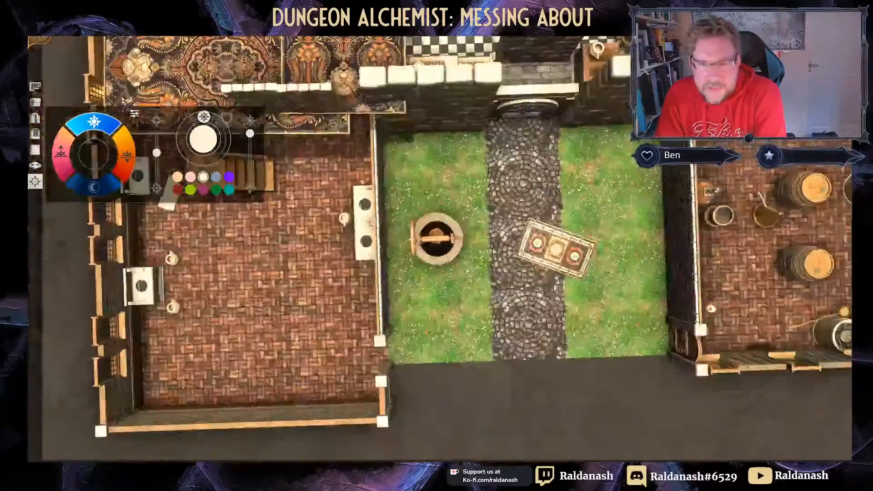
right_drag(448, 282, 490, 273)
Step: Try purple, teal, green, pink and yellow-green light tints, then settle on warm peach
click(229, 177)
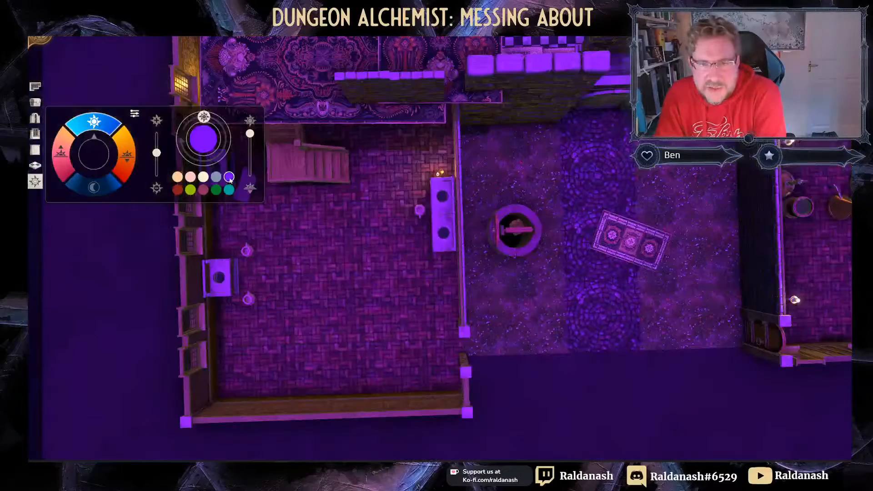
click(229, 190)
click(216, 190)
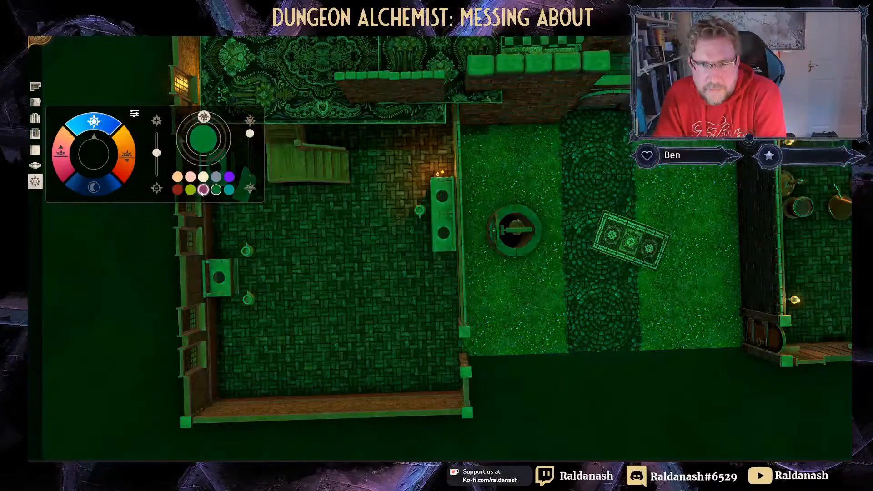
click(203, 189)
click(190, 190)
click(177, 176)
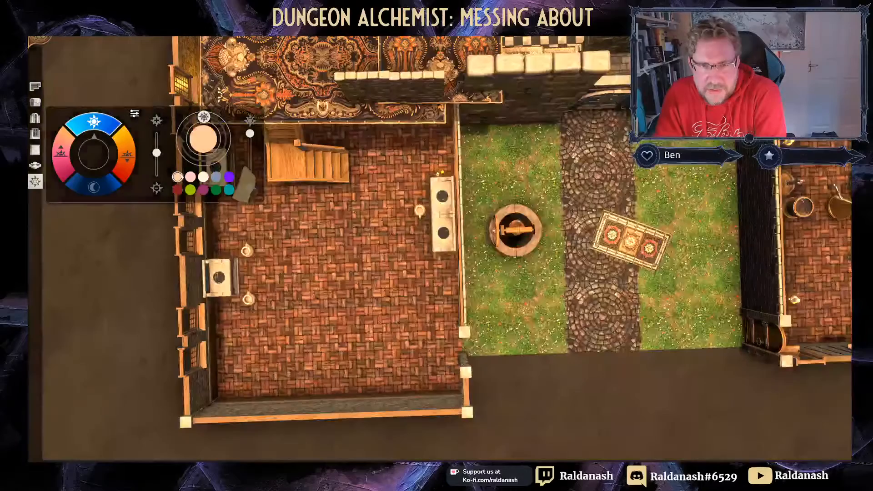
Step: Inspect the new lighting across the complex, toggling between top-down and perspective views
middle_drag(333, 254, 347, 241)
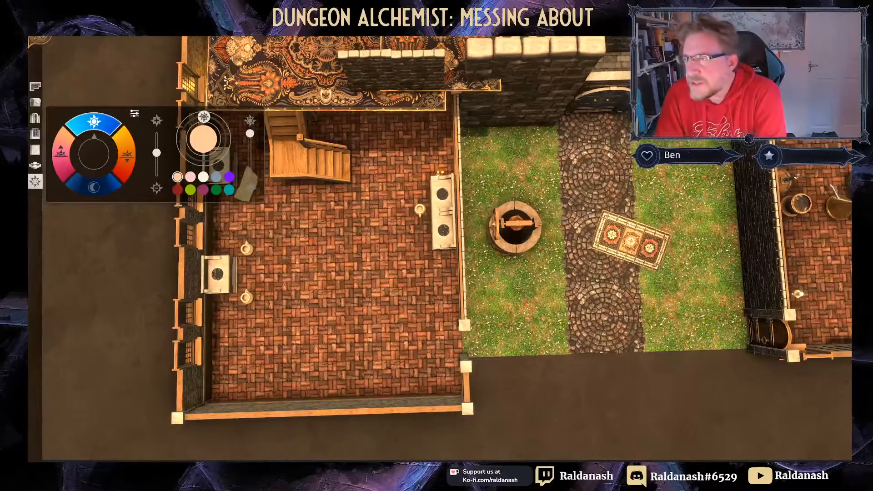
key(space)
right_drag(519, 183, 733, 89)
scroll(732, 89, down, 1)
scroll(439, 248, down, 1)
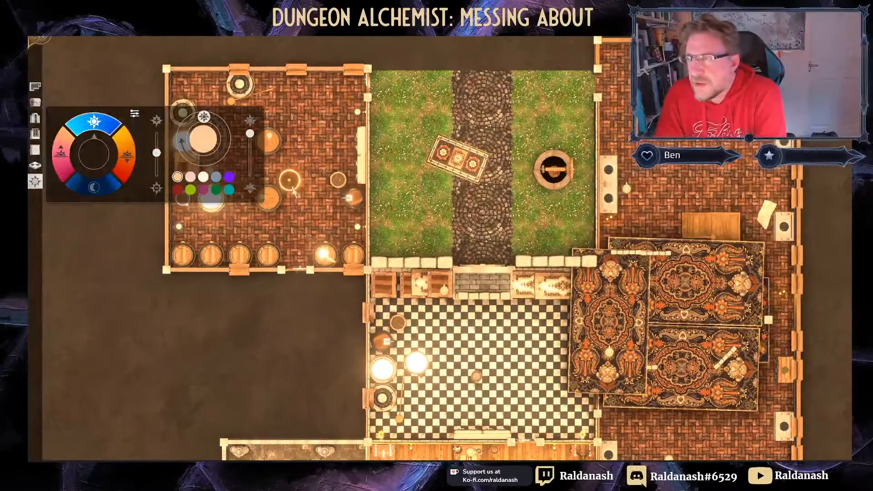
key(space)
right_drag(719, 167, 693, 168)
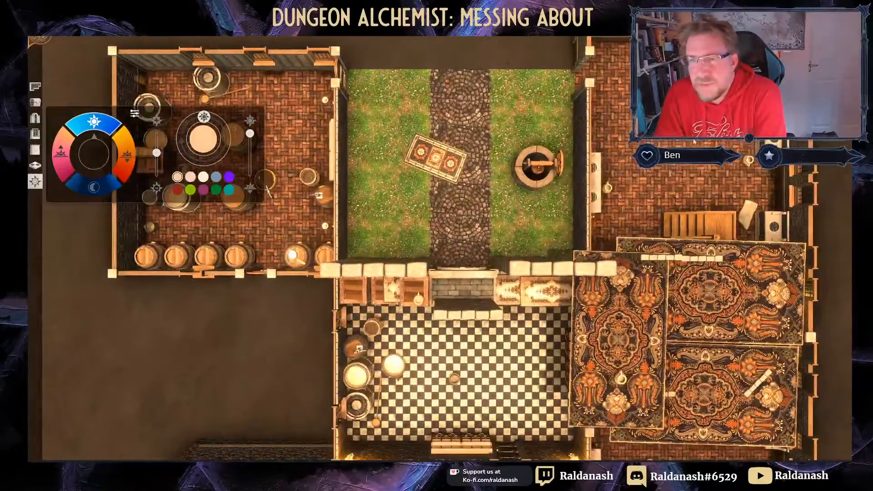
scroll(694, 168, down, 1)
right_drag(595, 335, 601, 270)
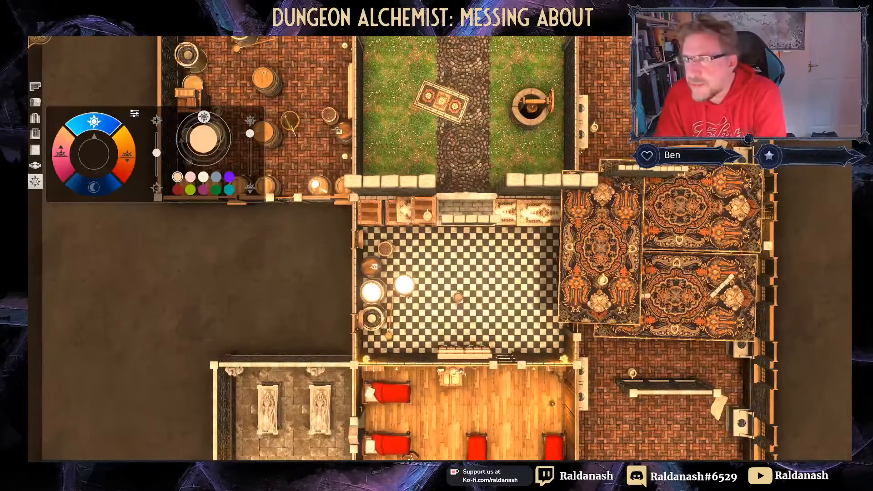
key(space)
key(space)
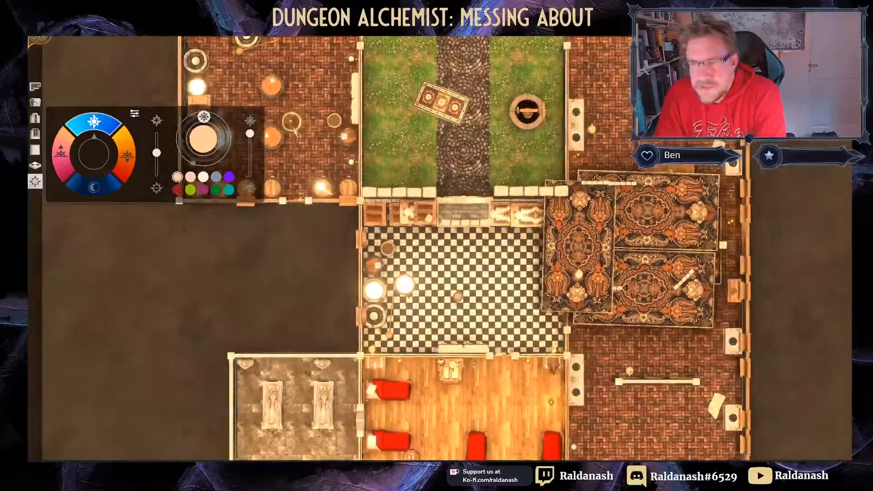
key(space)
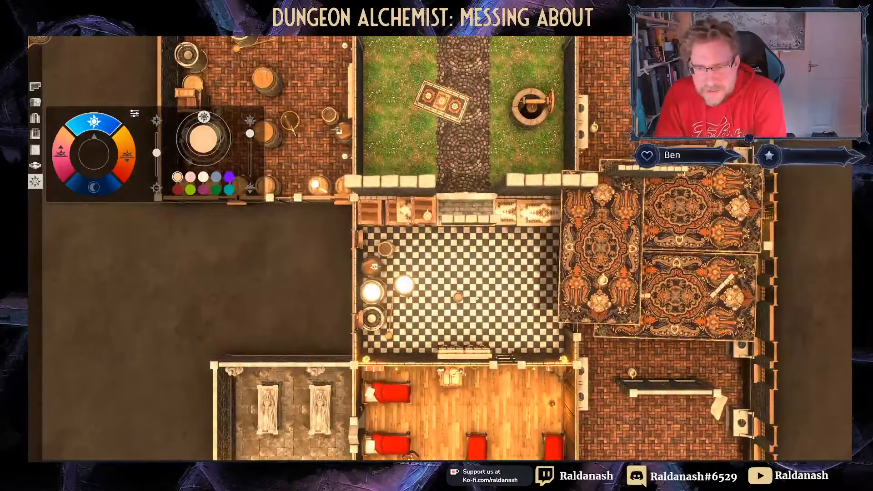
key(space)
scroll(458, 251, down, 5)
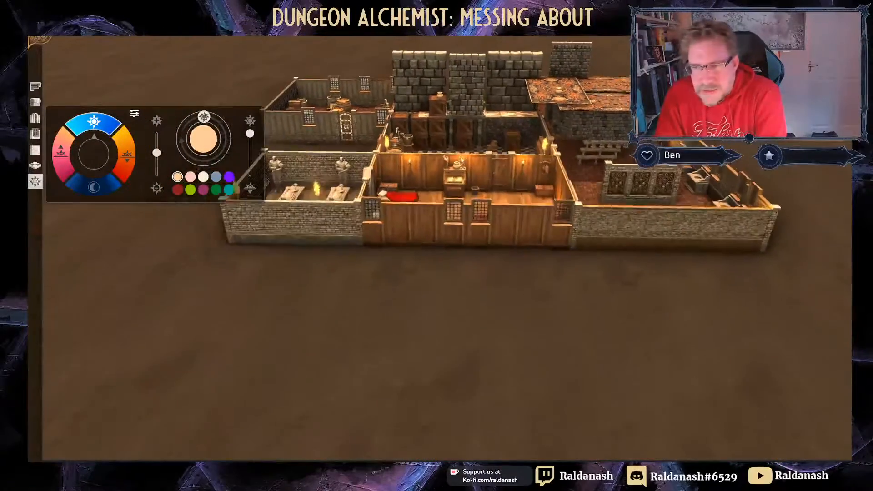
scroll(458, 251, up, 4)
right_drag(458, 250, 521, 214)
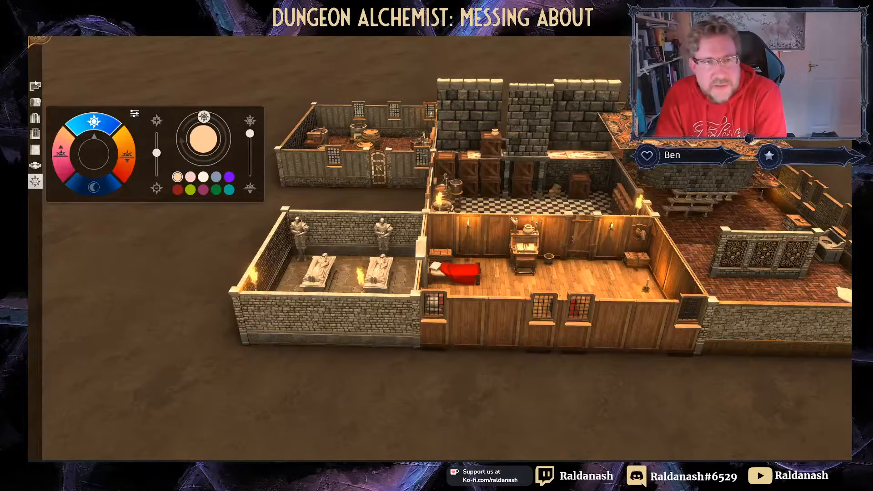
Step: Drag the armour statue out of the crypt toward the courtyard and rotate it
click(35, 102)
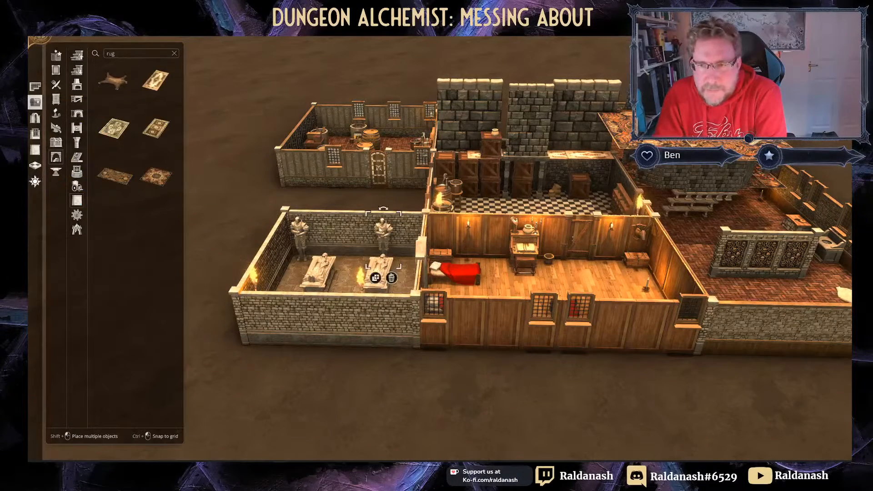
drag(384, 237, 521, 99)
middle_drag(520, 117, 386, 177)
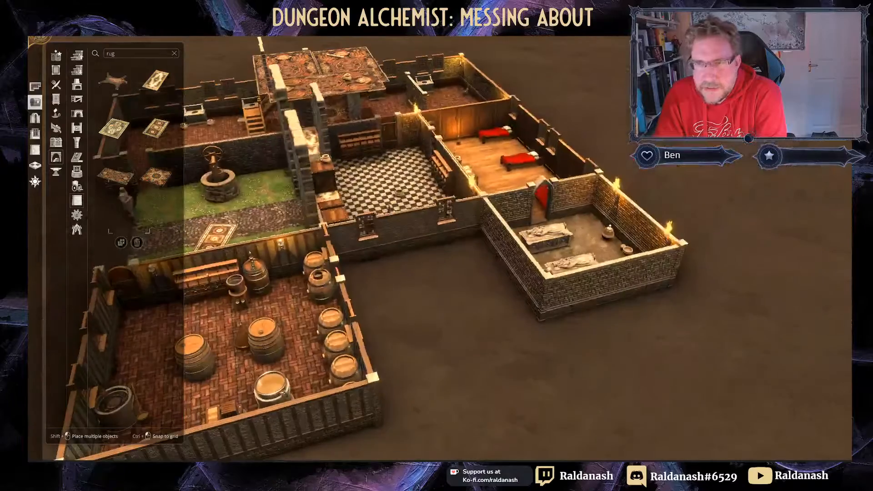
right_drag(276, 199, 485, 289)
key(period)
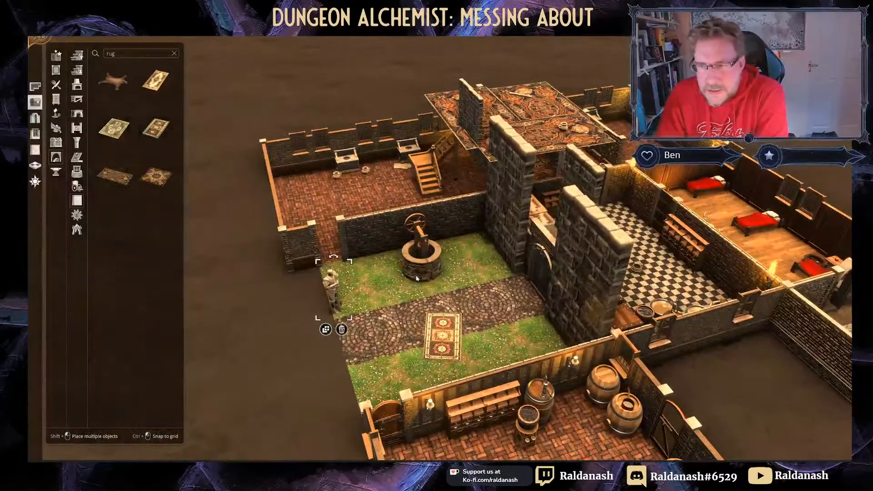
drag(335, 289, 550, 250)
Step: Set the armour statue on the gatehouse wall ledge above the courtyard door
key(d)
key(w)
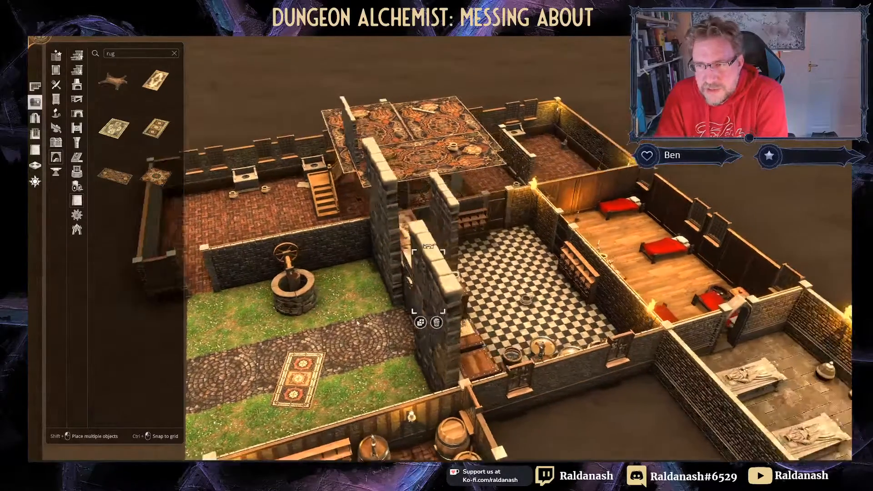
middle_drag(496, 286, 301, 300)
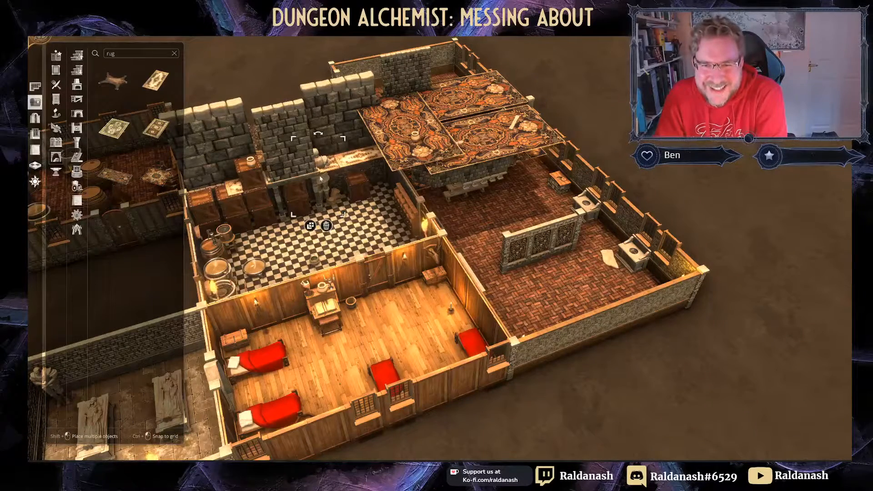
drag(320, 178, 293, 149)
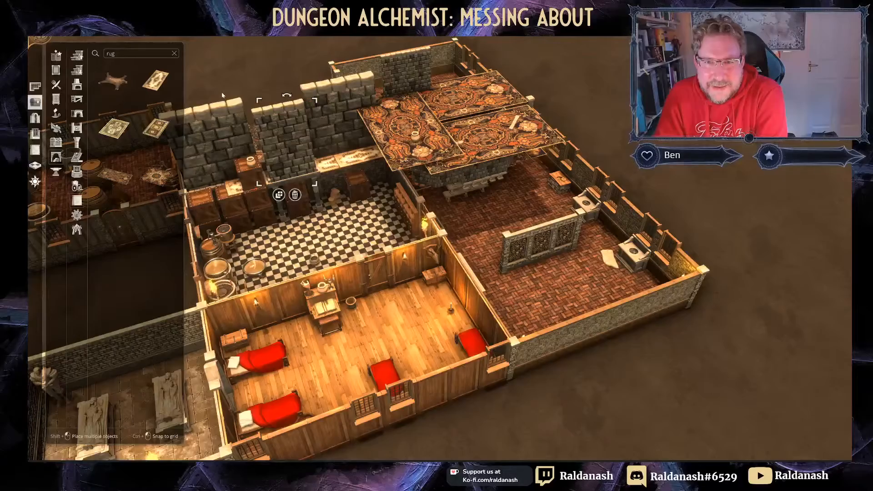
Step: View the gatehouse front head-on to check the statue, then deselect it
middle_drag(222, 95, 407, 157)
right_drag(407, 157, 432, 69)
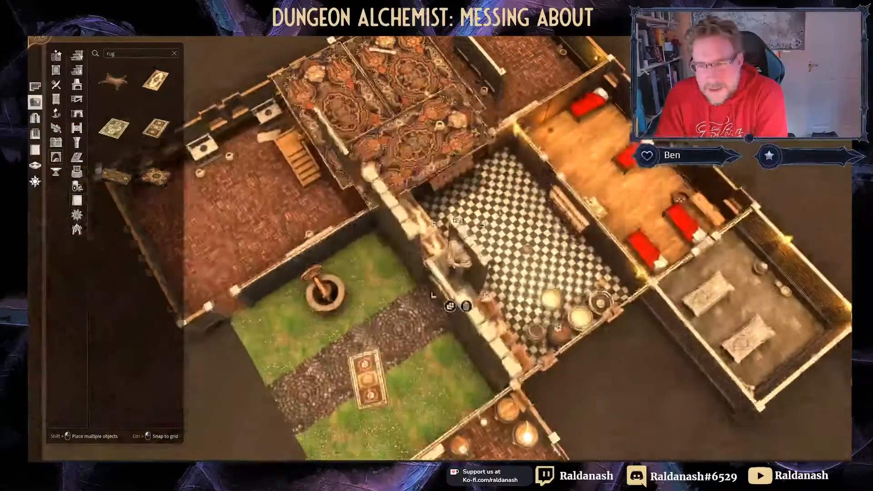
right_drag(427, 266, 427, 251)
middle_drag(427, 251, 552, 182)
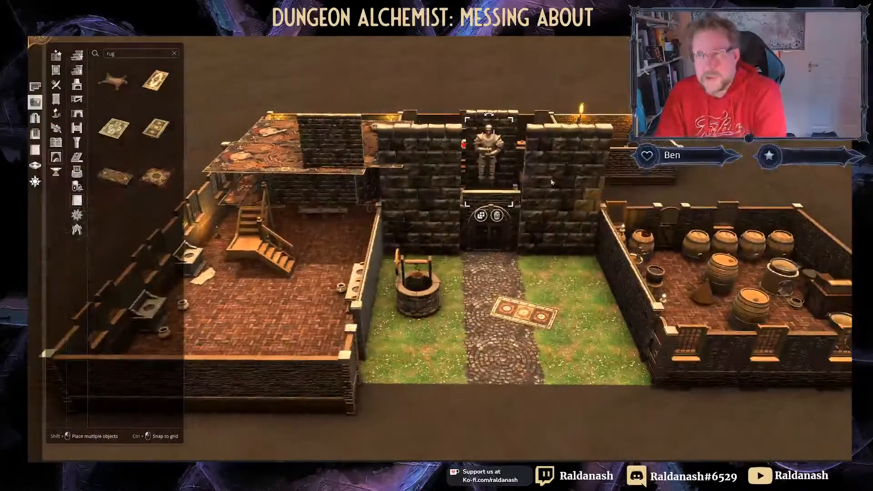
right_drag(541, 256, 438, 194)
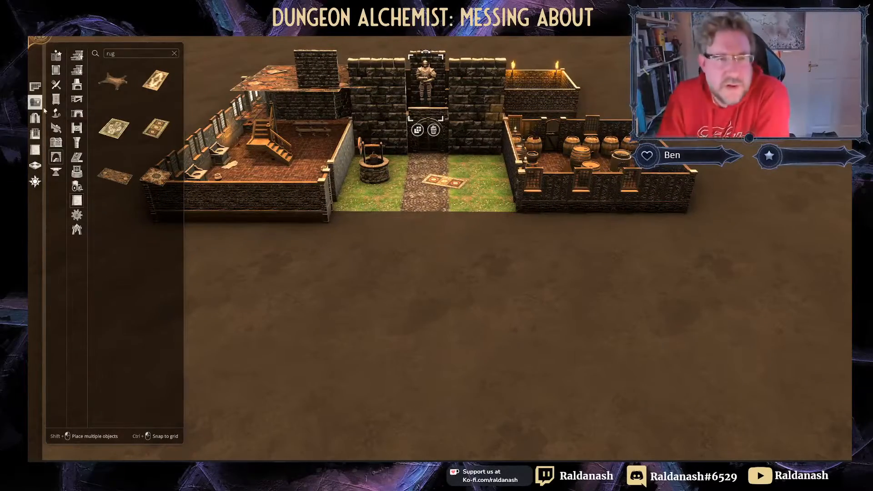
click(344, 238)
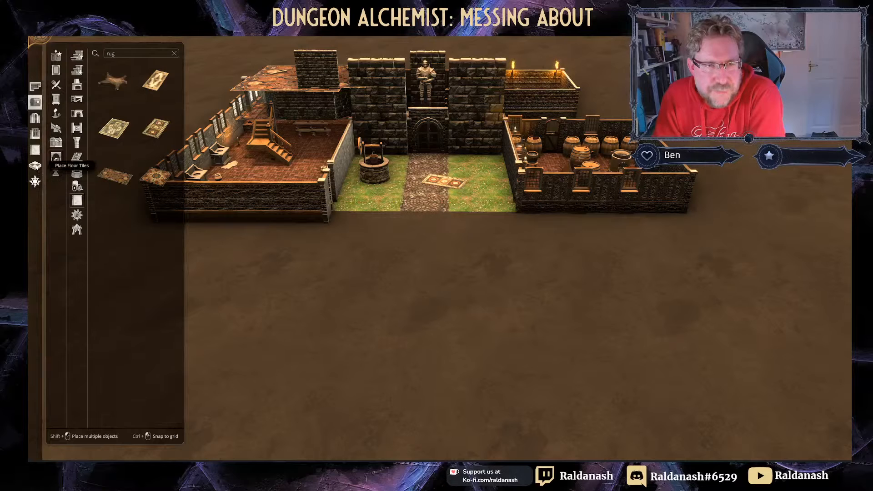
click(56, 157)
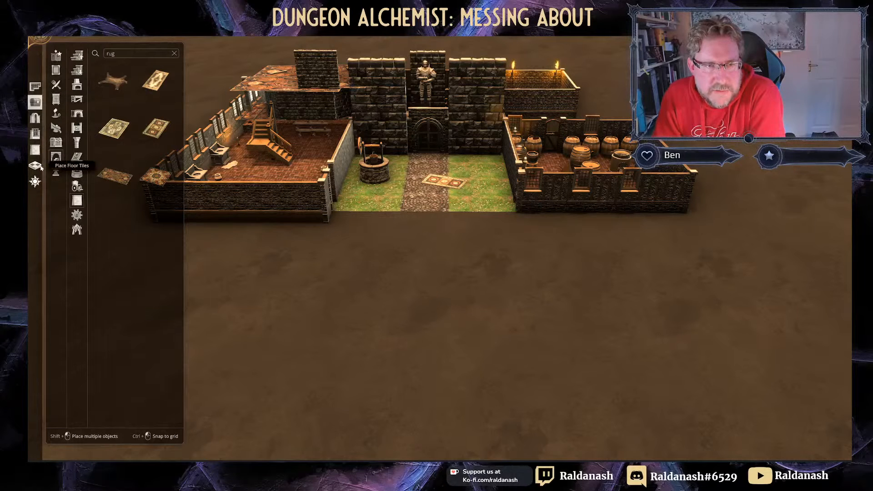
Step: Draw a Crypt-themed rectangular room on the empty ground in front of the courtyard and confirm it
click(35, 86)
mouse_move(332, 225)
mouse_down()
mouse_move(499, 249)
mouse_move(548, 369)
mouse_up()
click(419, 274)
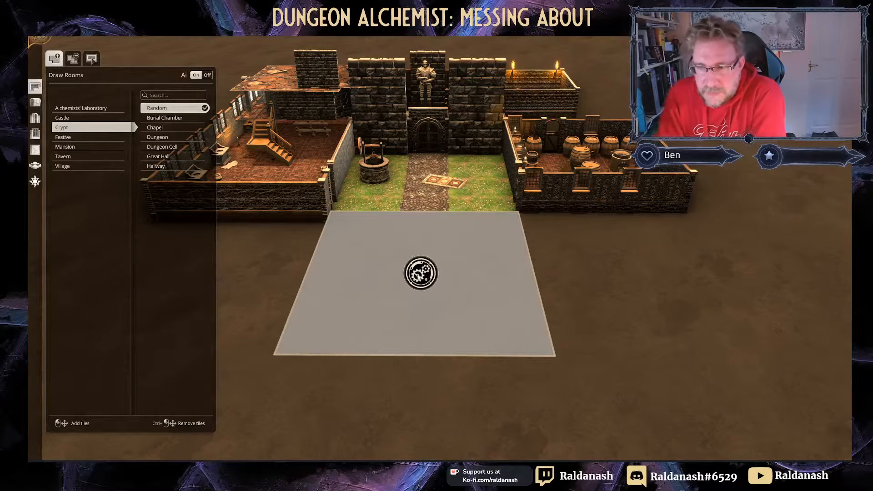
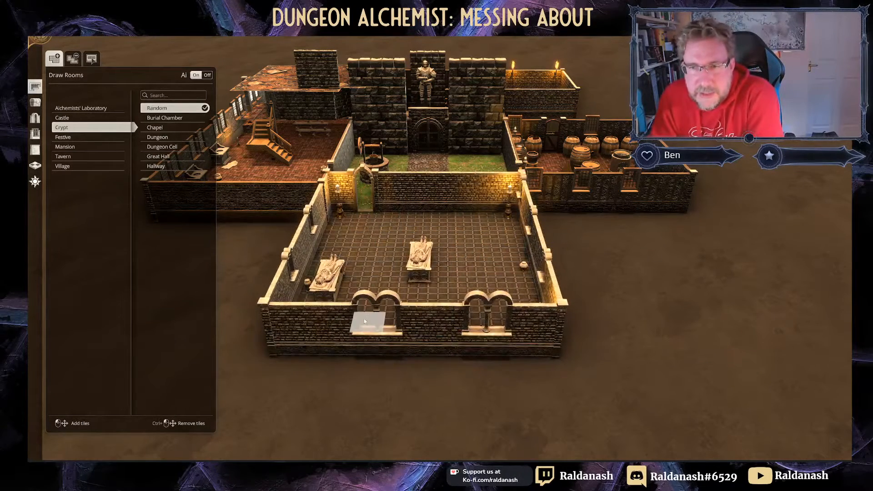
Step: Bring up the 'Change all walls in room' texture panel from the left toolbar
click(35, 149)
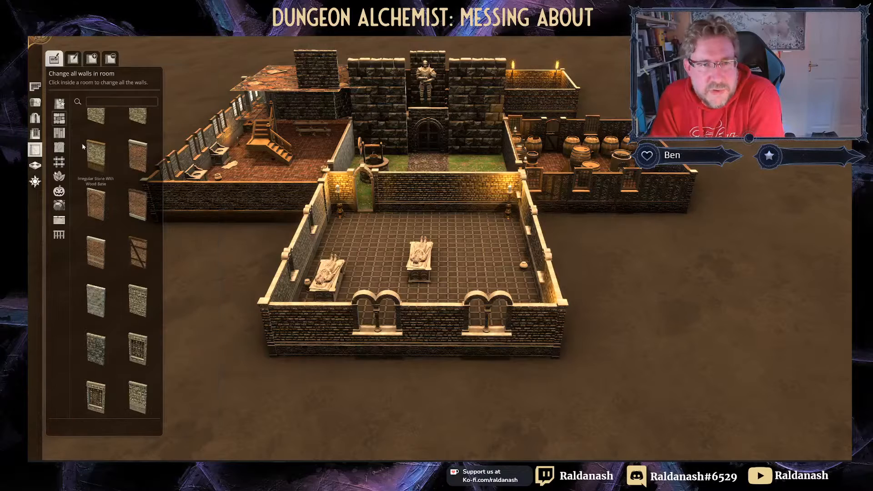
Step: Delete the crypt hall's front, side and corner walls and the courtyard front wall
click(111, 59)
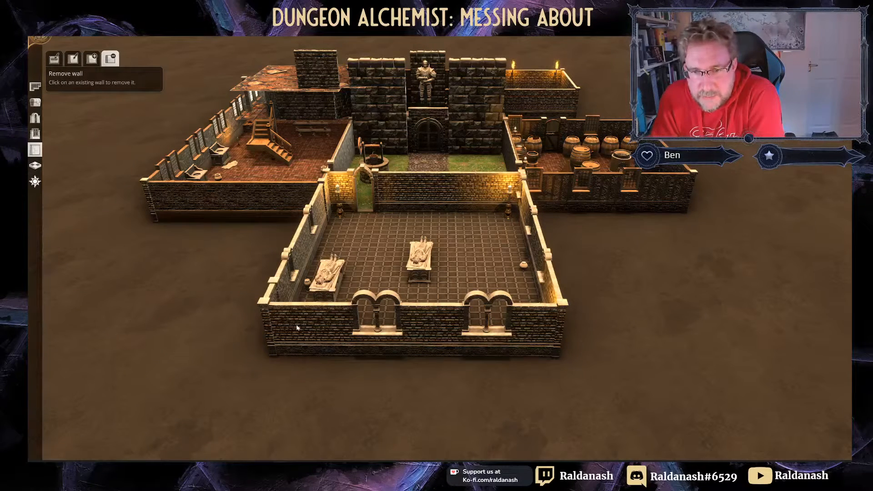
mouse_move(297, 327)
mouse_down()
mouse_move(356, 347)
mouse_move(547, 344)
mouse_up()
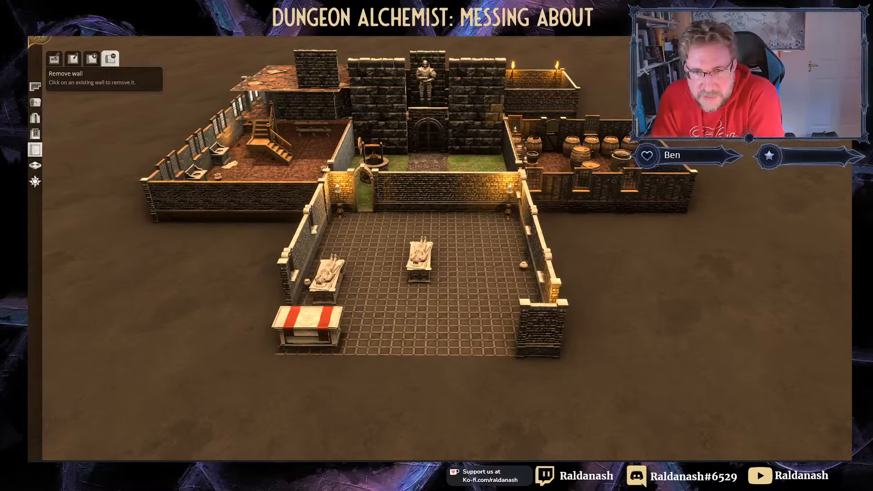
click(346, 213)
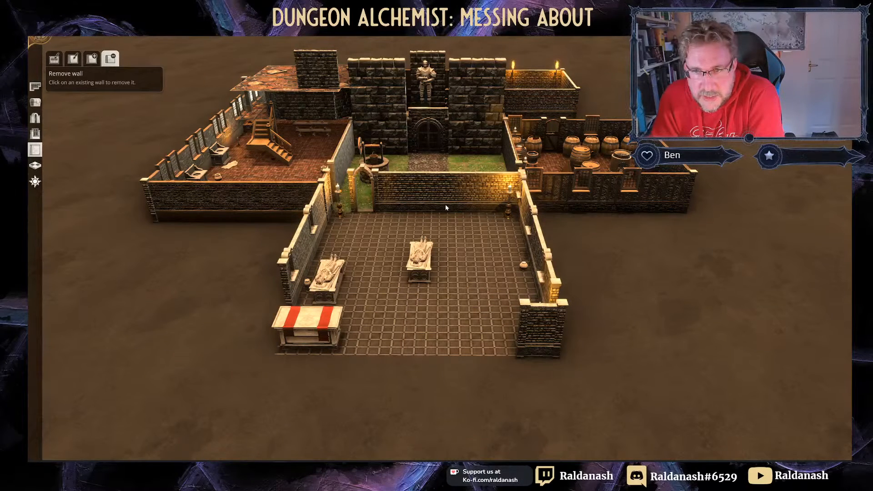
click(380, 208)
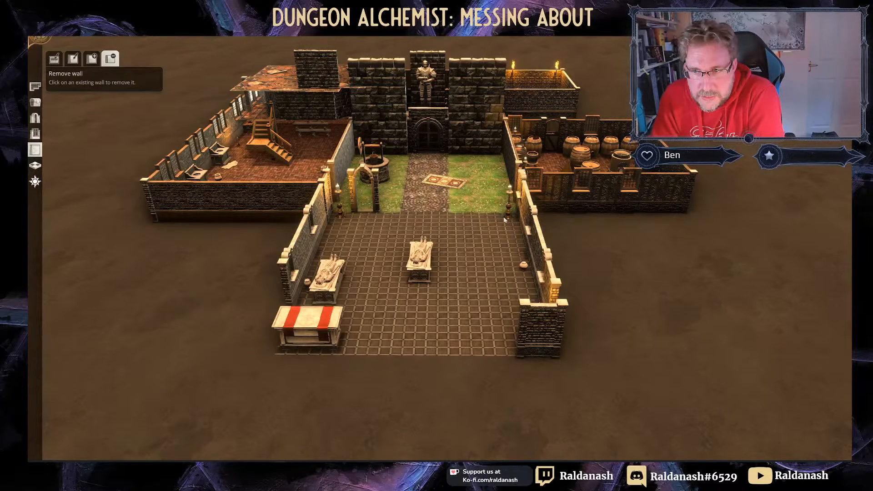
click(537, 250)
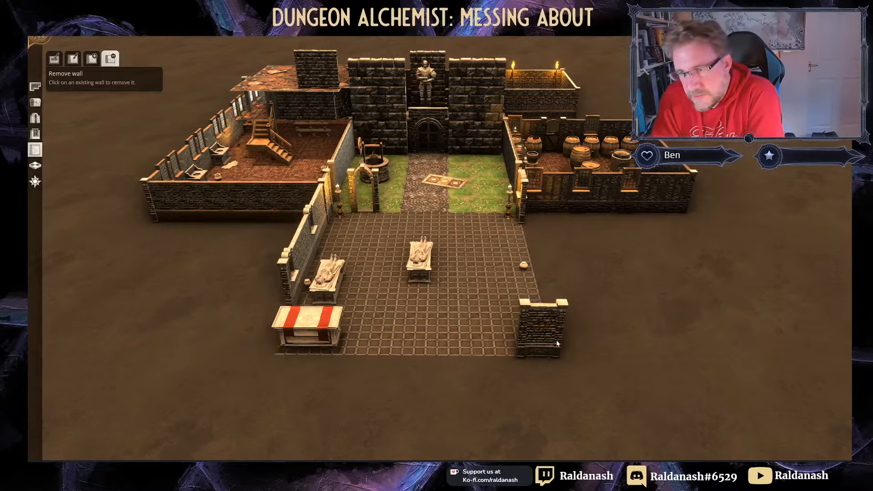
click(527, 355)
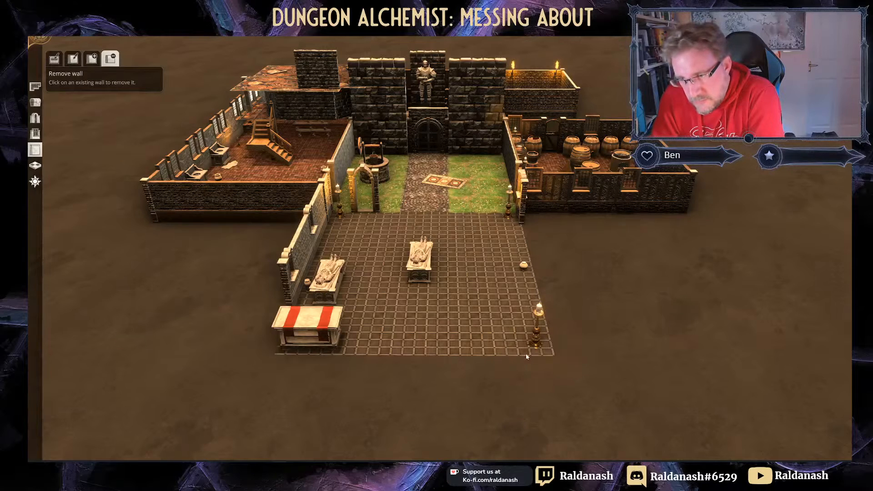
click(315, 245)
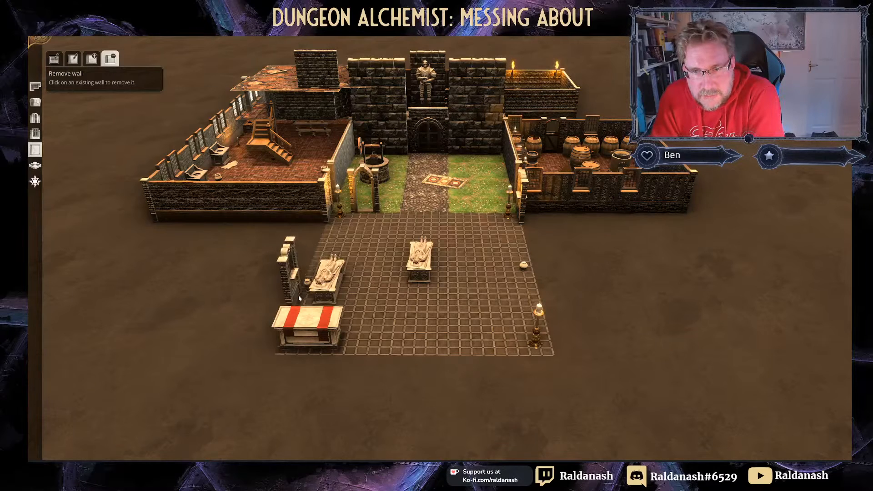
click(293, 278)
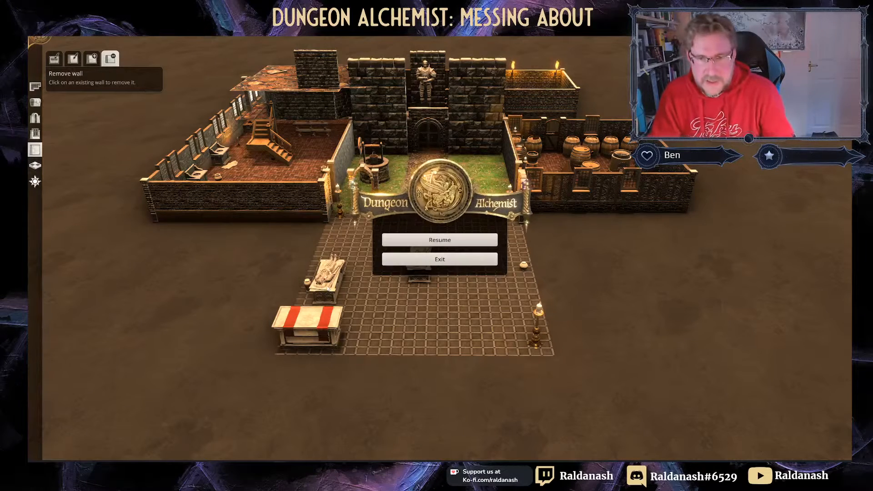
Step: Delete the left tomb statue in the hall
click(41, 105)
click(331, 276)
key(Delete)
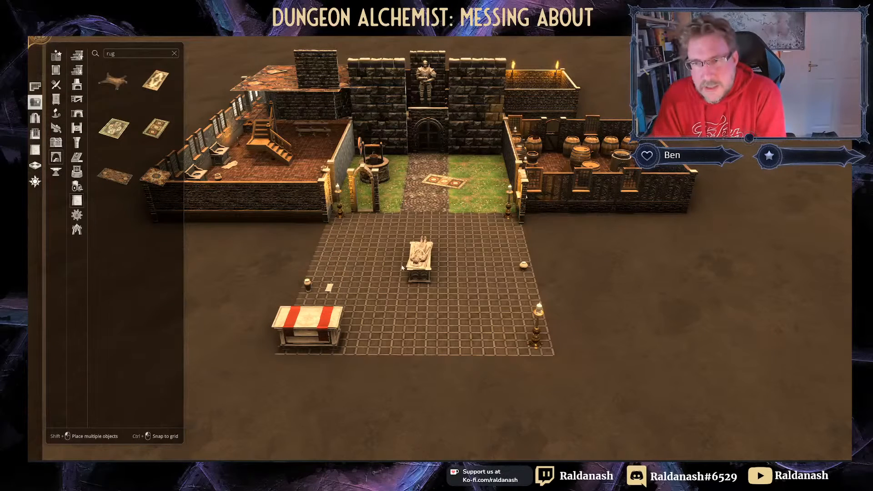
Step: Delete the centre tomb, striped altar table, both vases, candle stand and leftover candlestick
click(413, 268)
key(Delete)
click(319, 319)
key(Delete)
click(308, 286)
key(Delete)
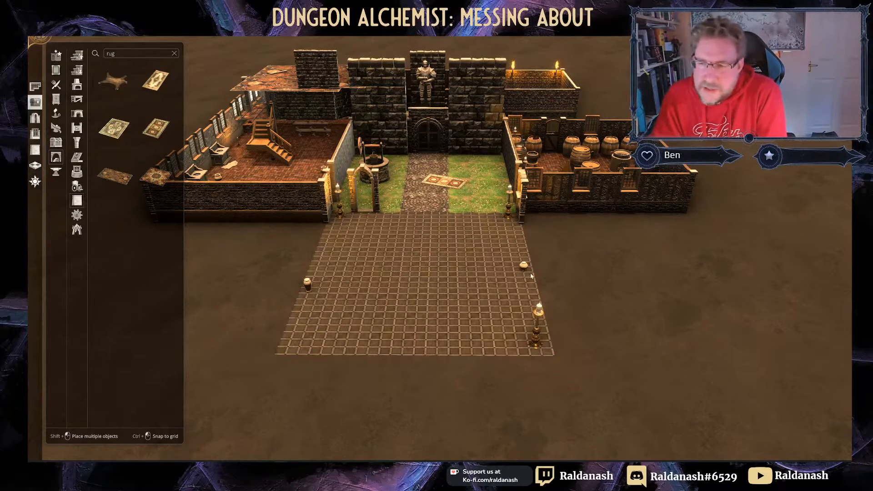
click(523, 265)
key(Delete)
click(536, 321)
key(Delete)
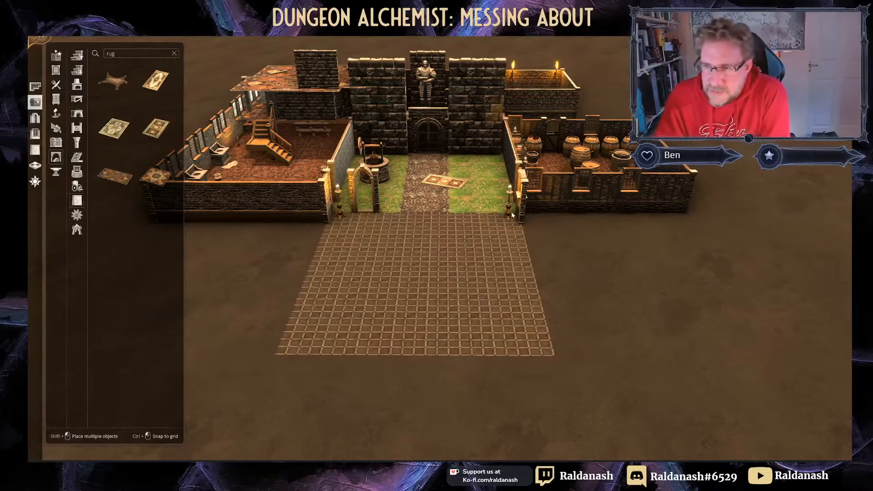
scroll(366, 282, up, 3)
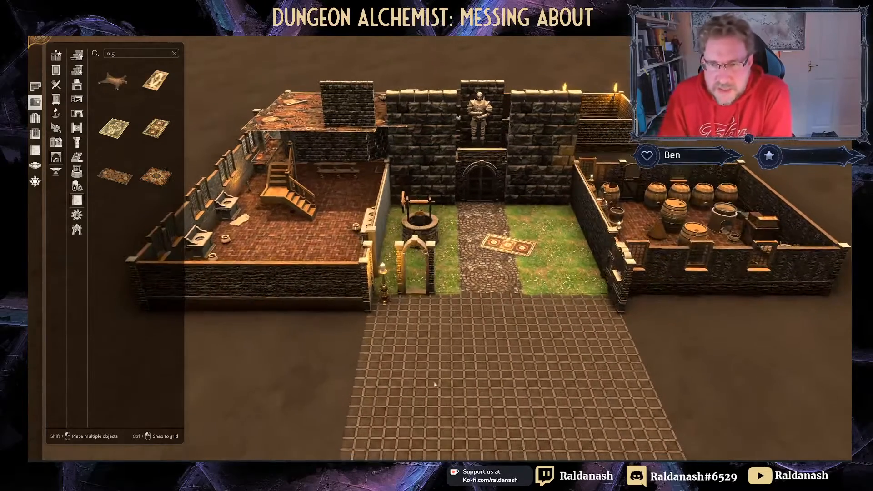
click(386, 287)
key(Delete)
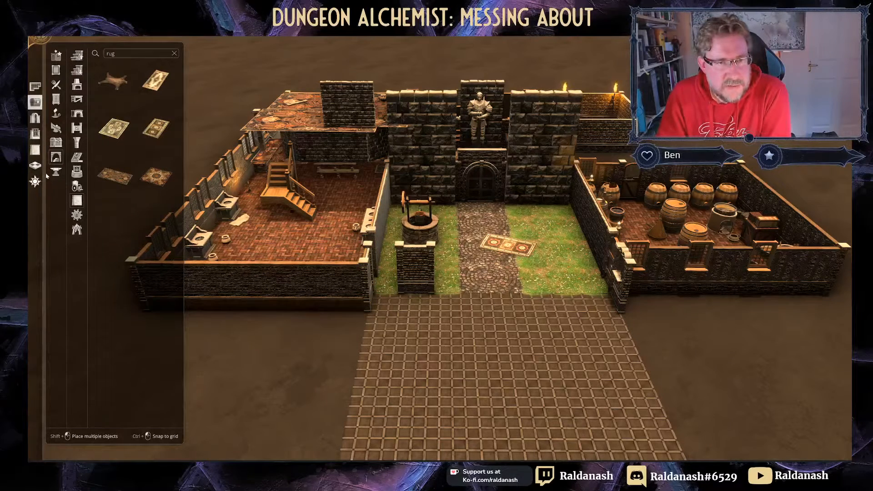
Step: Remove the arched gate pillar beside the courtyard well with the wall-removal tool
click(35, 149)
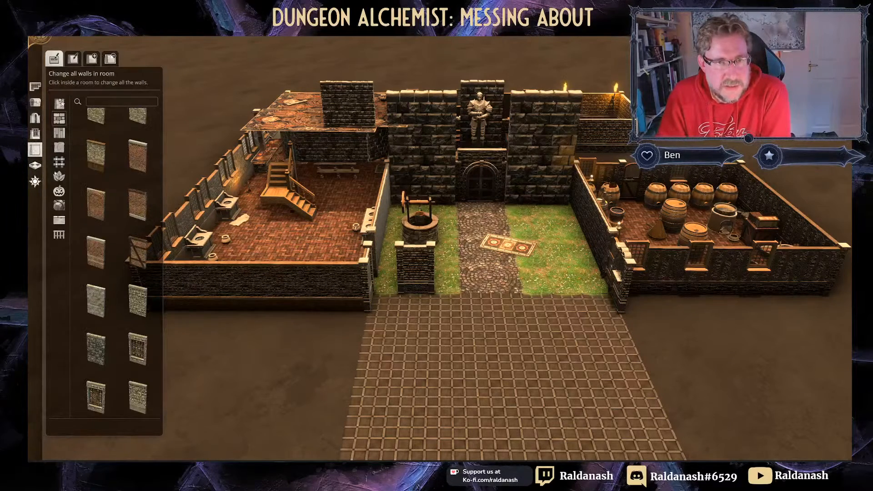
click(110, 58)
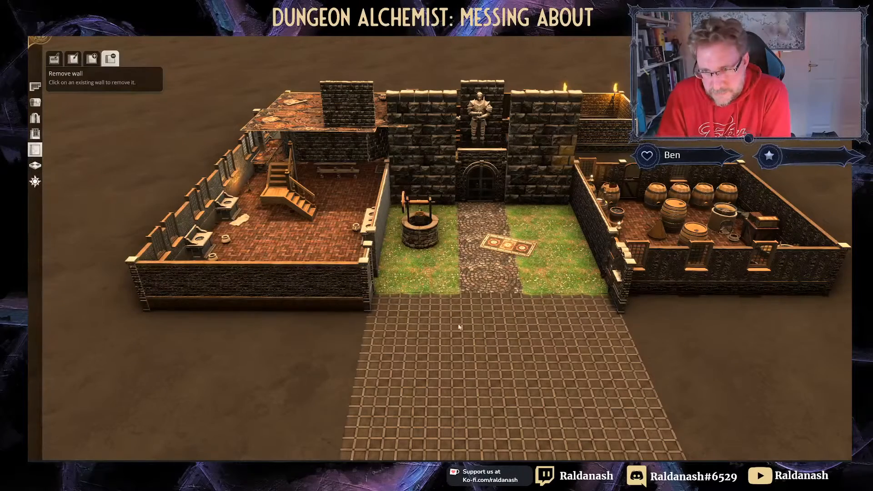
middle_drag(485, 347, 639, 267)
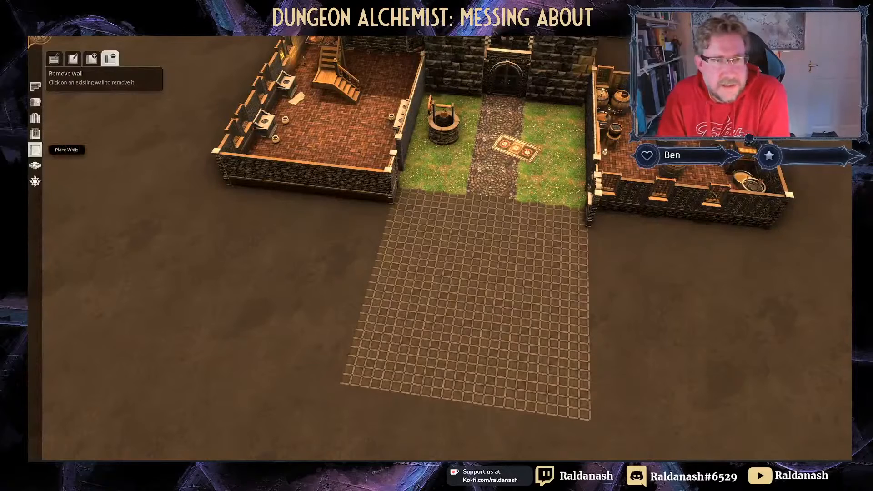
click(35, 165)
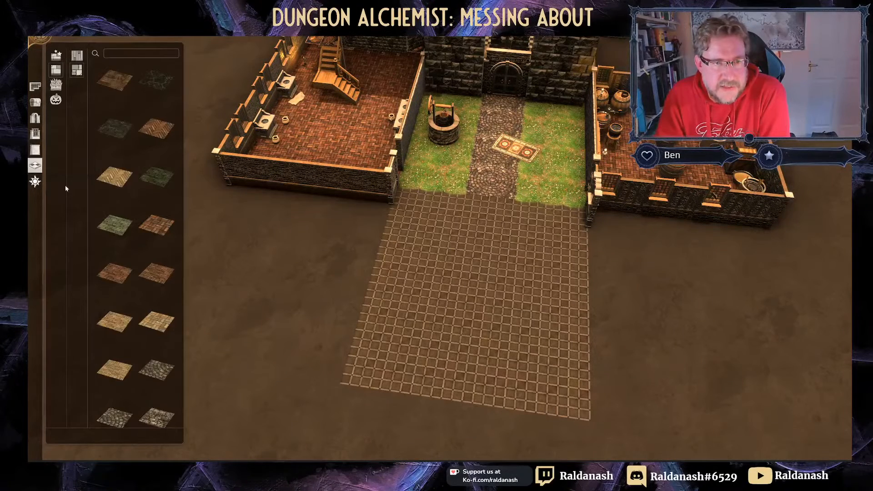
Step: Cover the hall floor with grass and paint a crossing pair of cobblestone paths
click(56, 85)
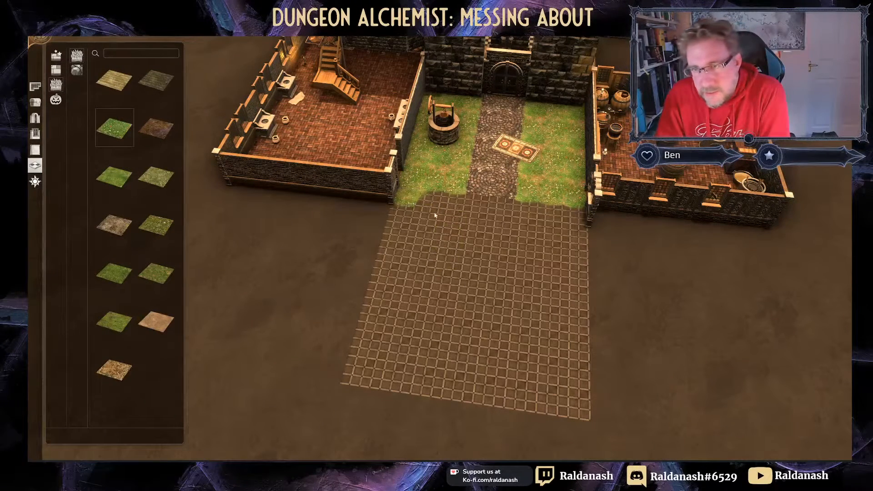
click(412, 204)
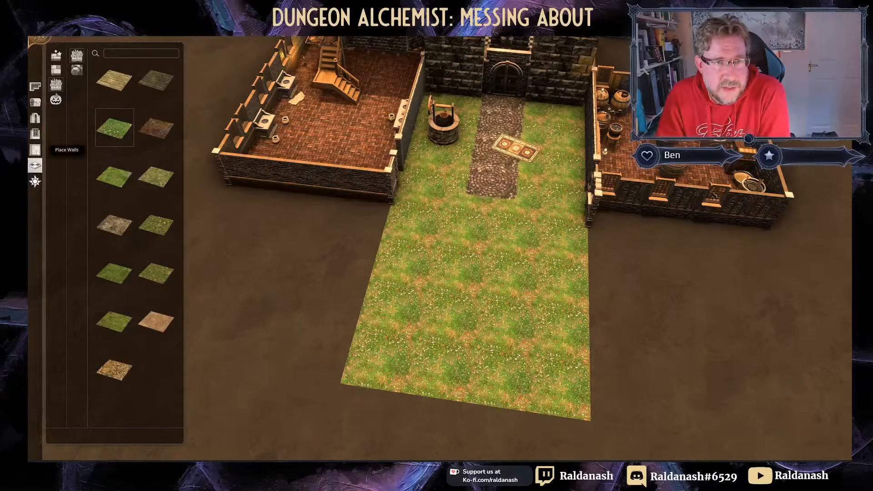
click(56, 69)
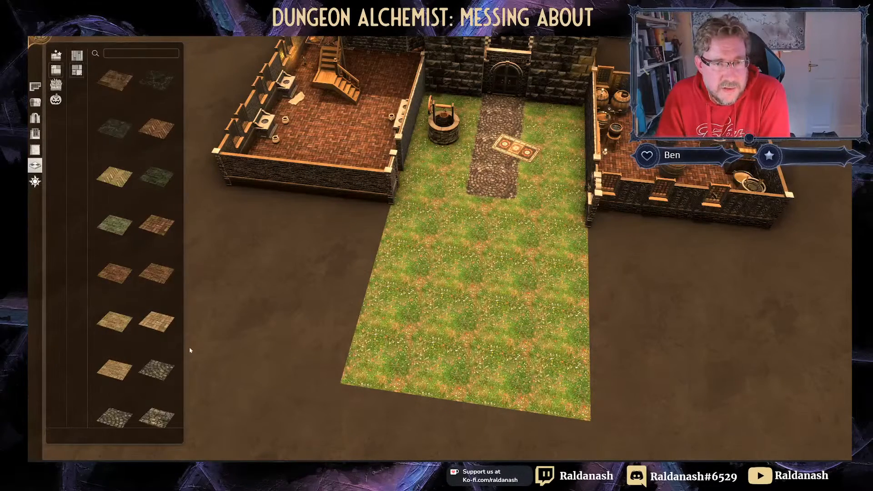
click(115, 414)
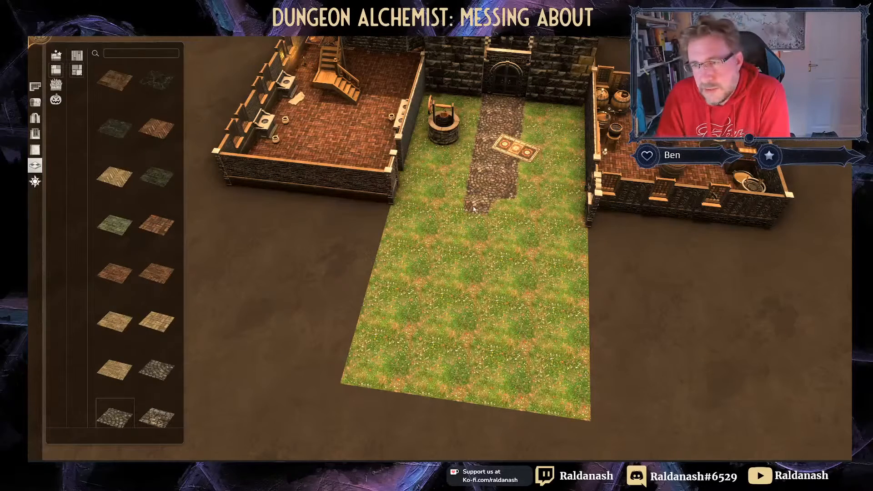
drag(495, 207, 488, 395)
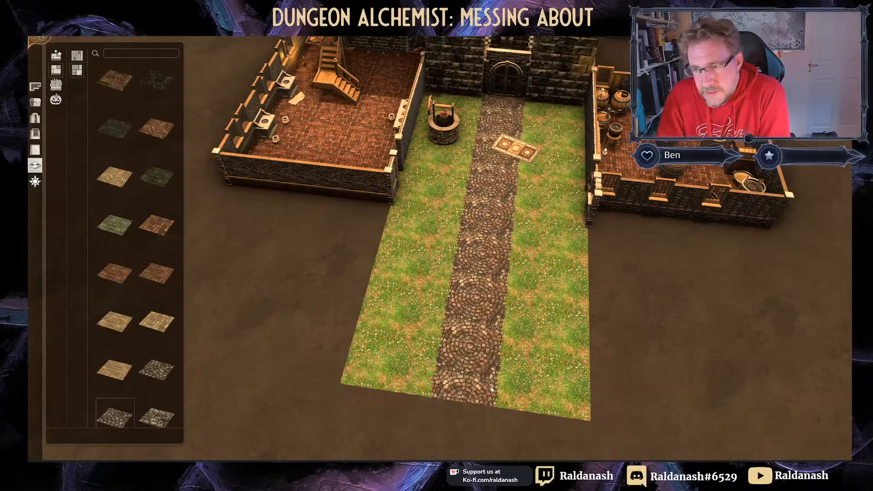
drag(393, 256, 577, 277)
middle_drag(529, 205, 534, 167)
scroll(534, 166, up, 3)
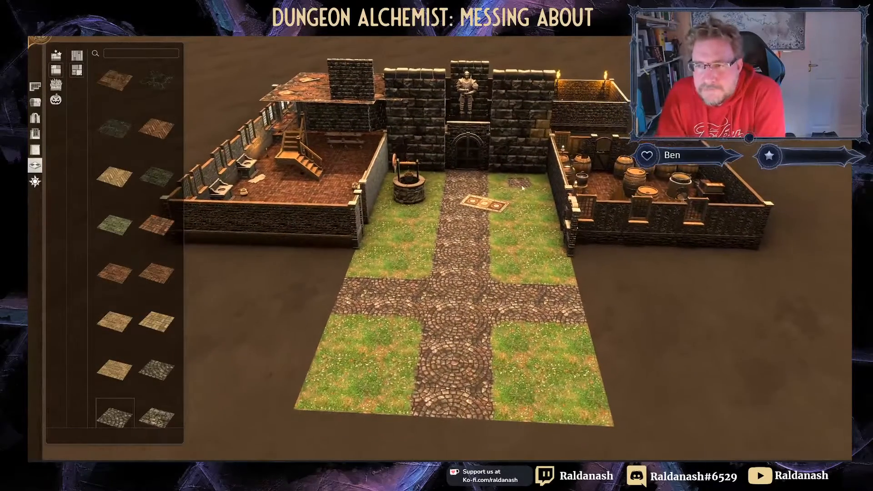
middle_drag(524, 182, 586, 162)
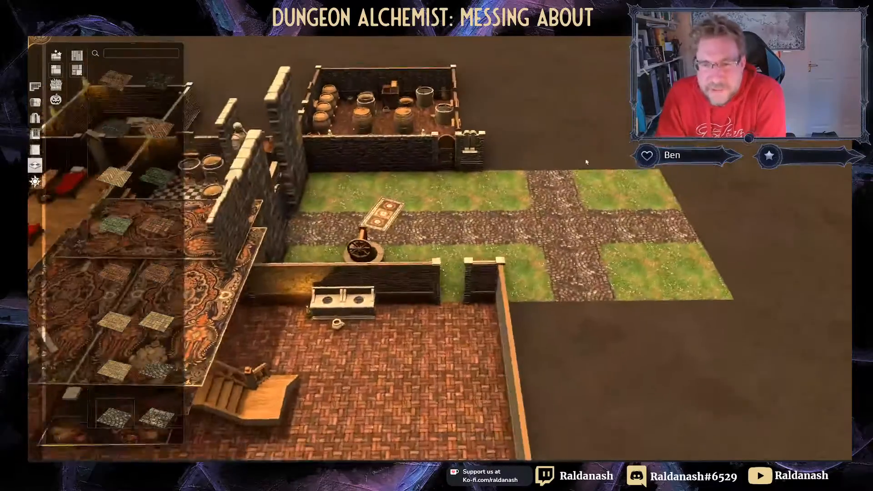
Step: Delete the top and right patterned rugs over the lower hall, uncovering its staircase
right_drag(484, 168, 558, 192)
scroll(558, 192, down, 5)
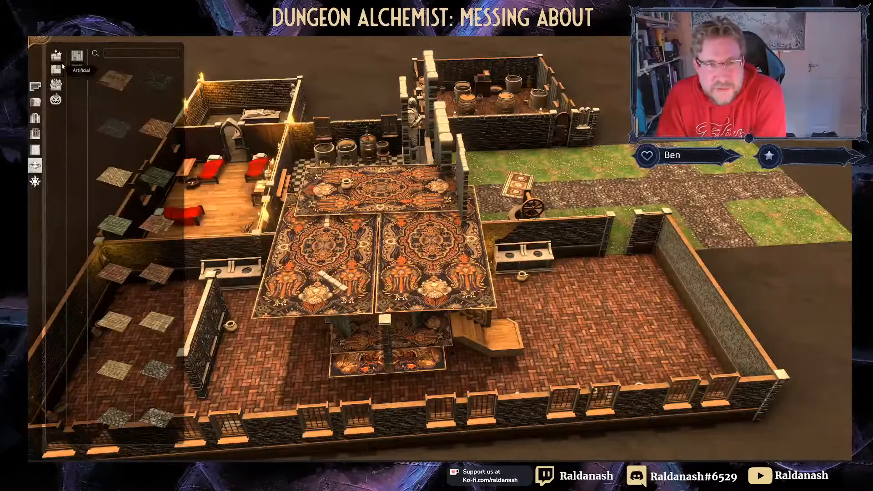
click(36, 101)
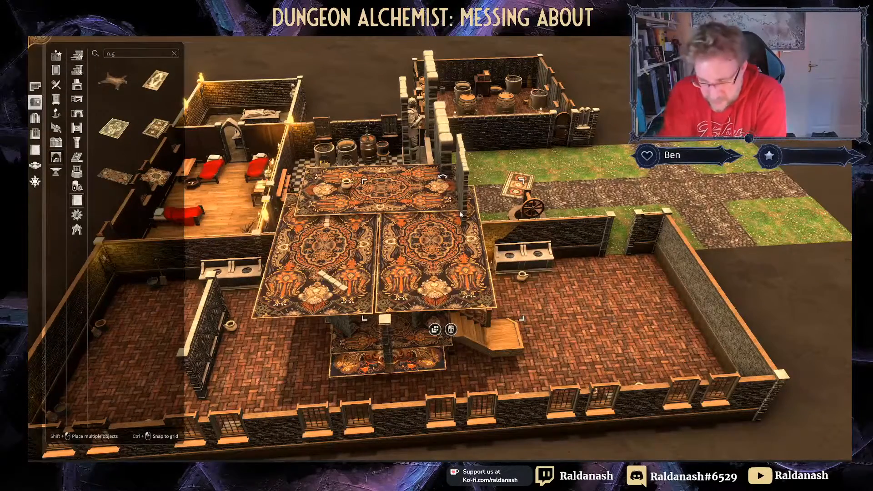
key(Delete)
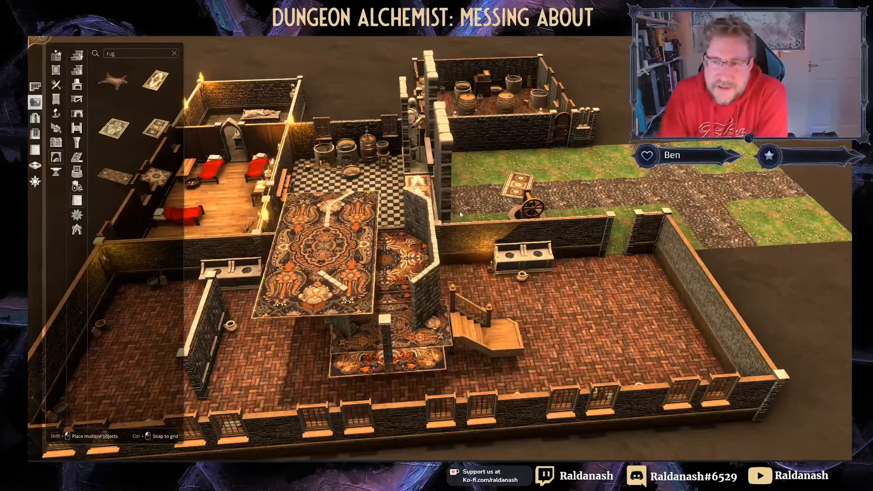
middle_drag(542, 196, 412, 160)
middle_drag(577, 222, 481, 243)
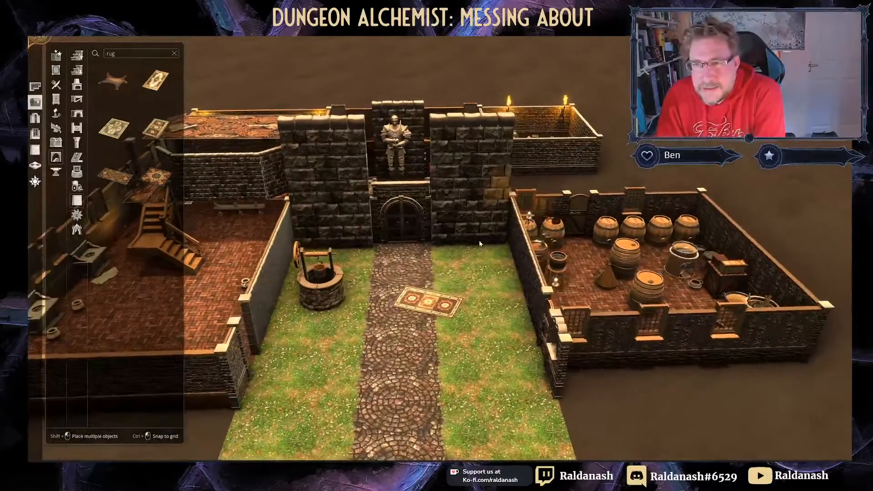
scroll(480, 244, down, 5)
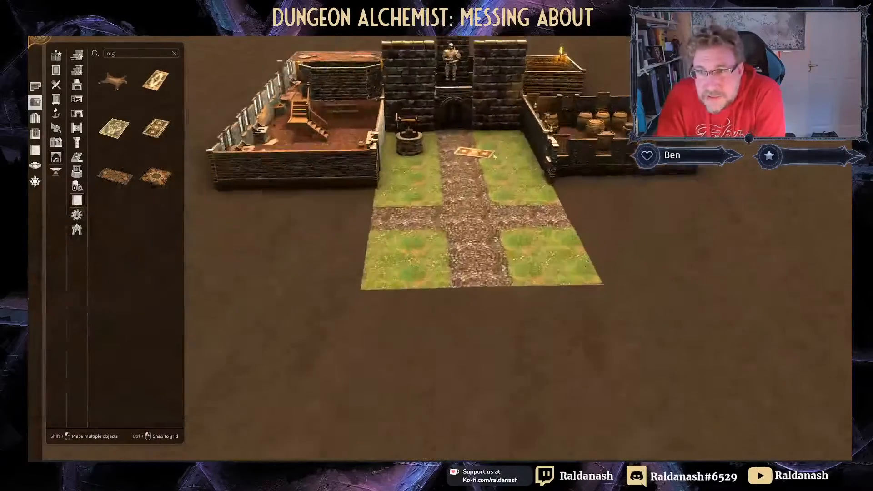
scroll(494, 156, up, 5)
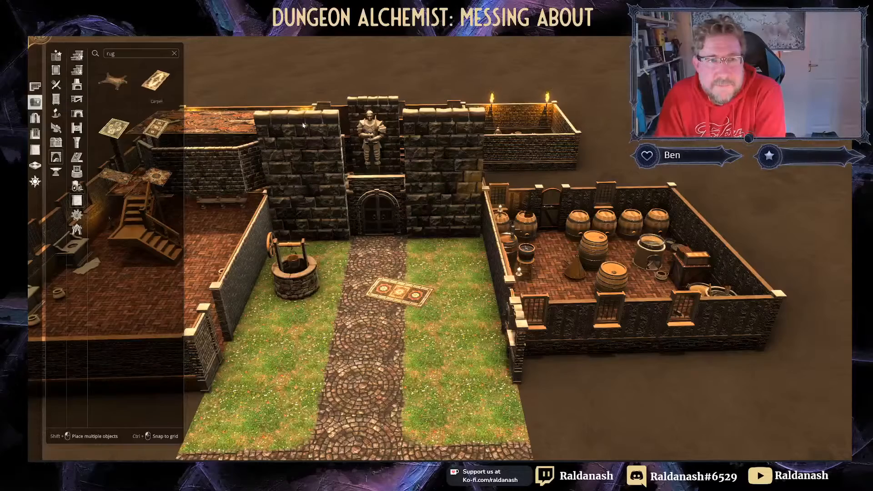
Step: Mount a wall torch on the courtyard wall beside the well
scroll(507, 181, up, 4)
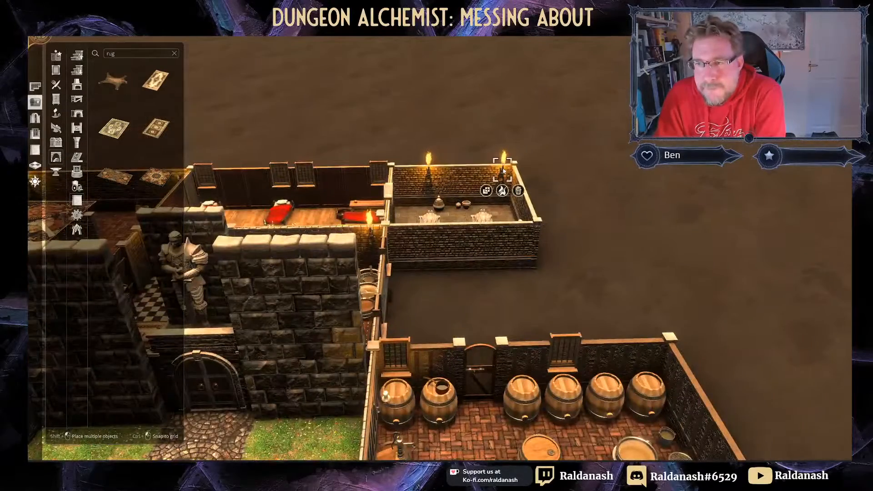
drag(503, 170, 271, 398)
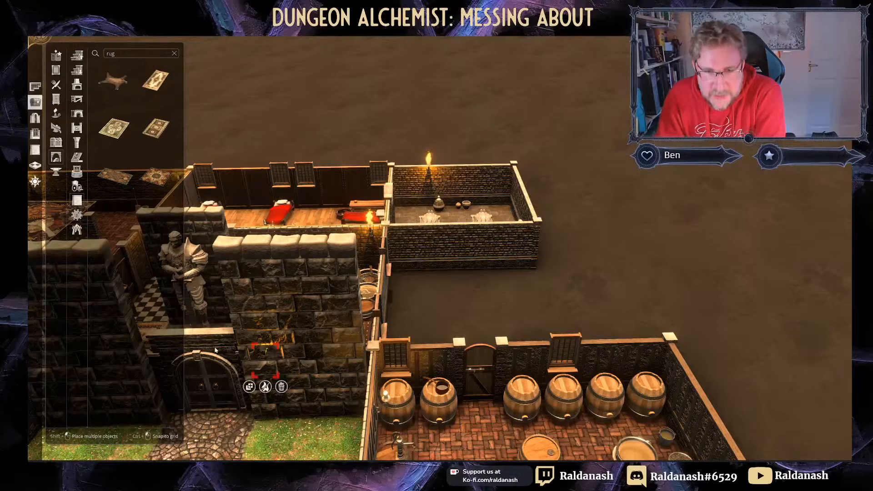
drag(265, 377, 357, 416)
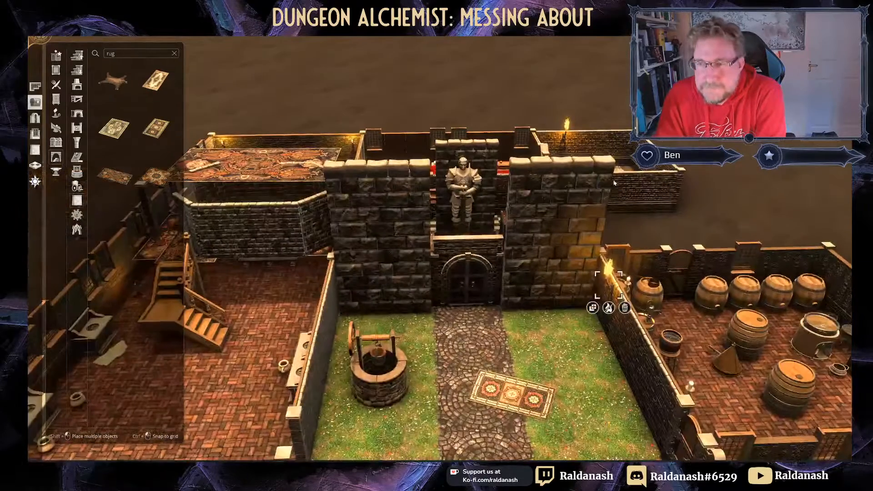
drag(566, 135, 330, 322)
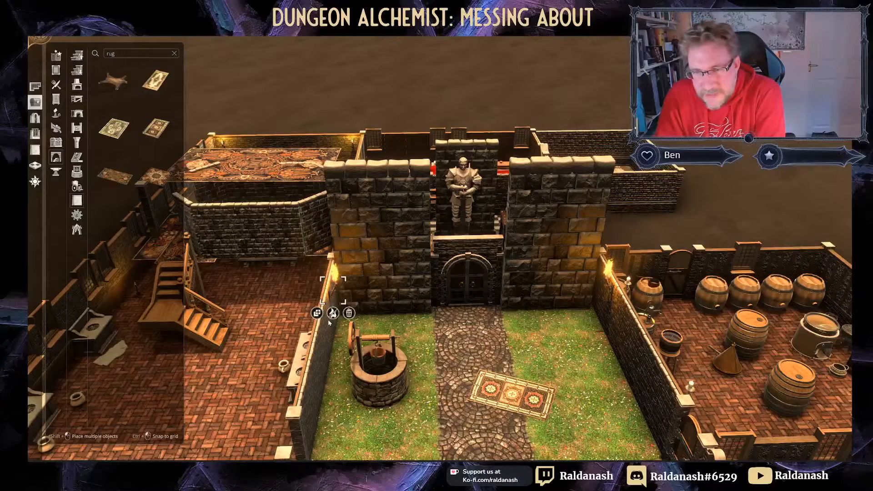
middle_drag(463, 348, 408, 343)
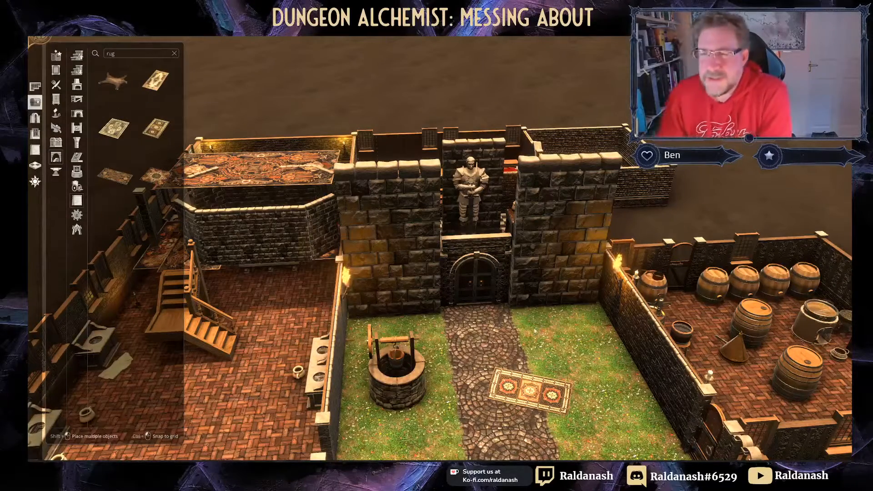
Step: Swap the gatehouse's double door for a single wooden plank door
scroll(610, 343, up, 5)
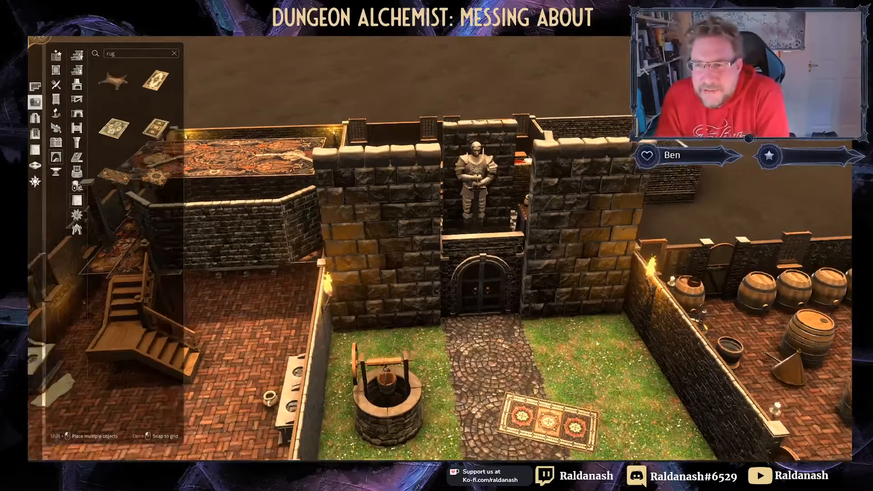
scroll(594, 355, down, 2)
scroll(524, 330, down, 5)
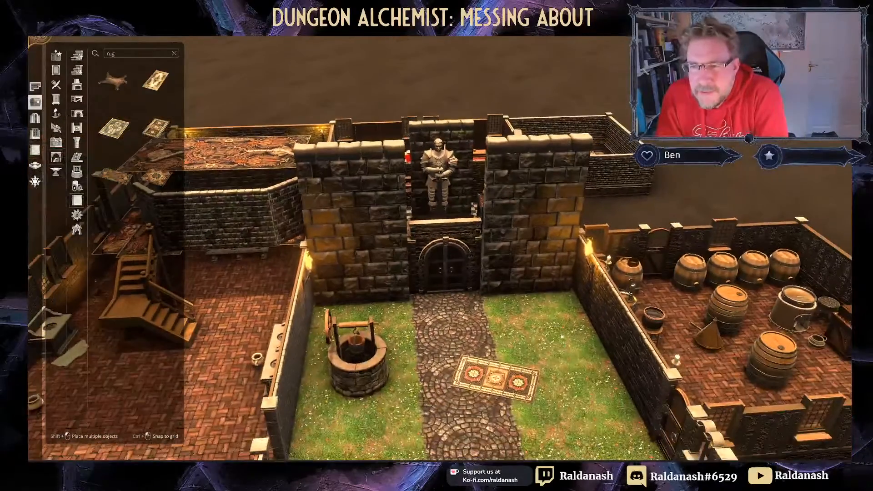
scroll(534, 352, down, 5)
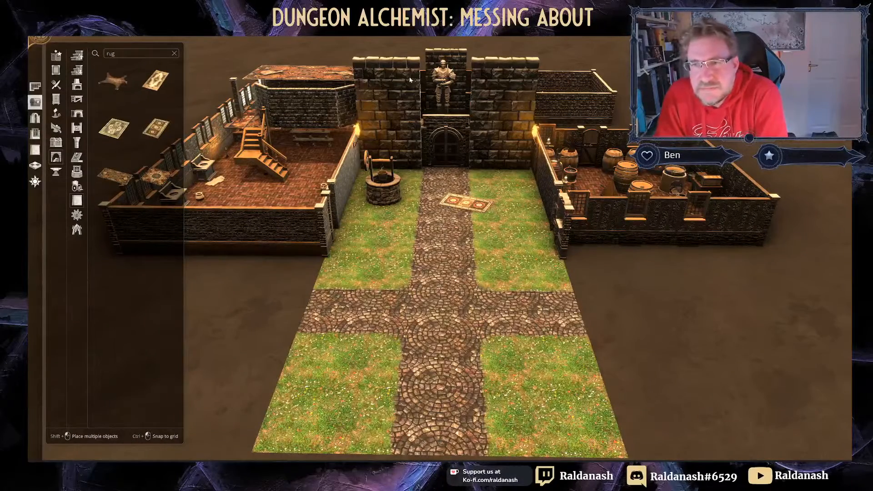
scroll(453, 135, up, 8)
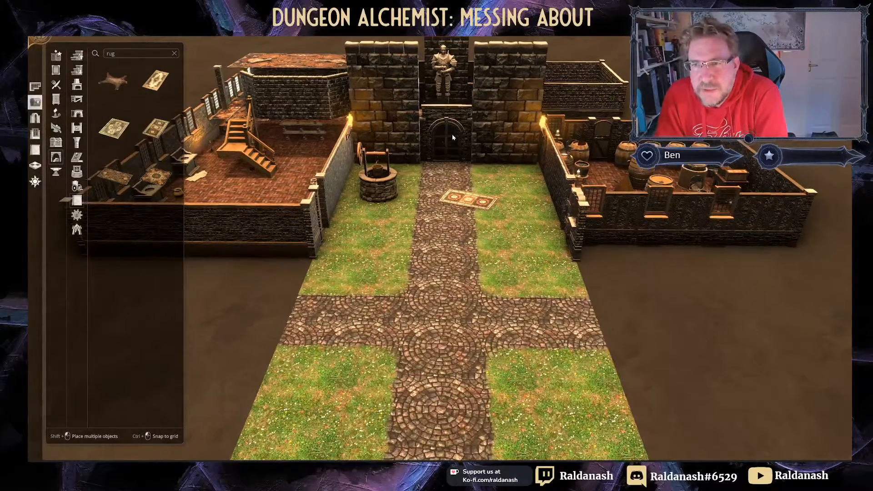
scroll(450, 224, up, 2)
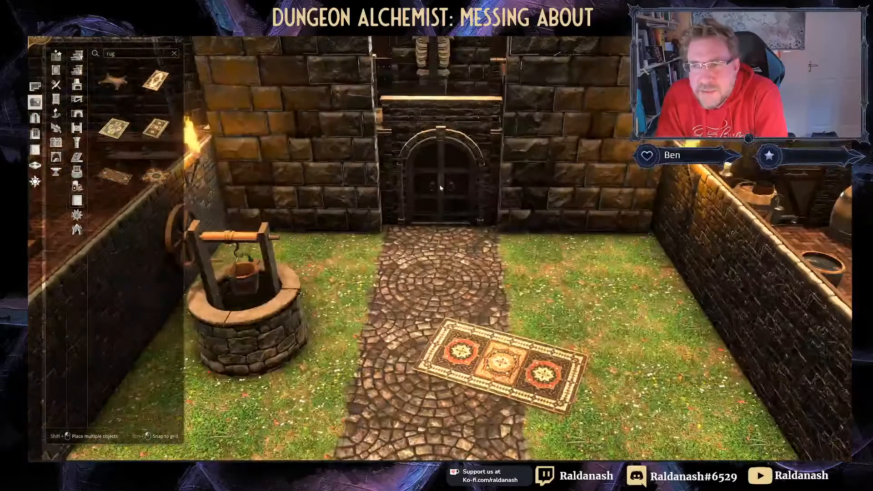
click(435, 191)
click(433, 241)
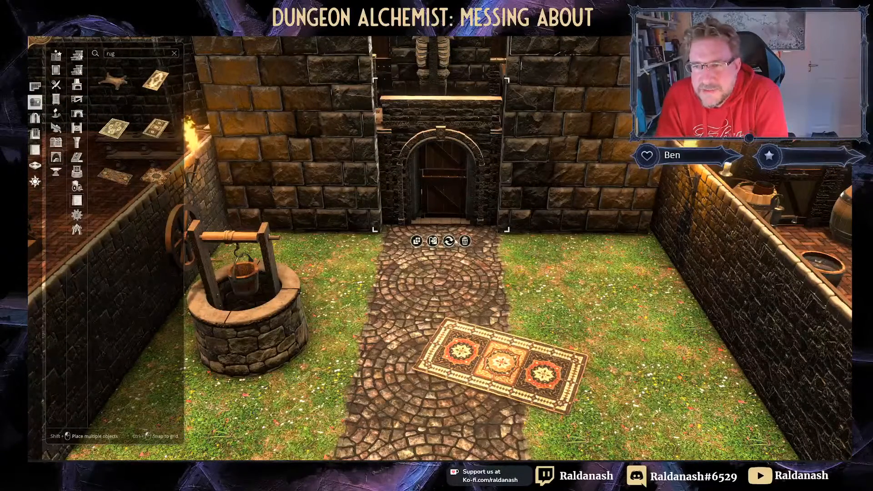
middle_drag(396, 171, 569, 151)
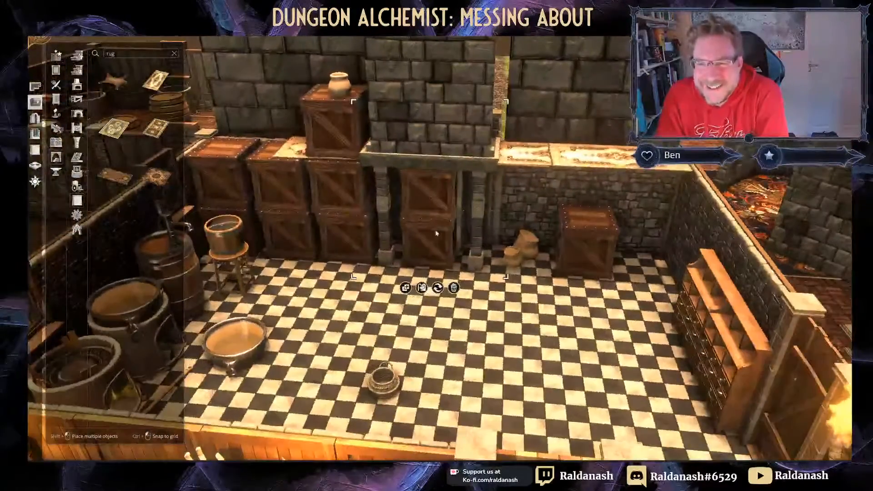
Step: Select and delete the crate between the kitchen's stone pillars
click(425, 246)
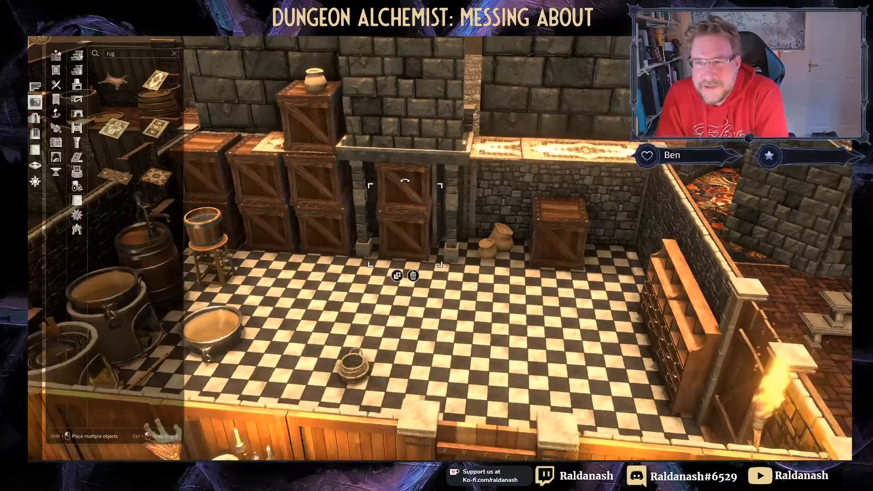
middle_drag(502, 297, 373, 291)
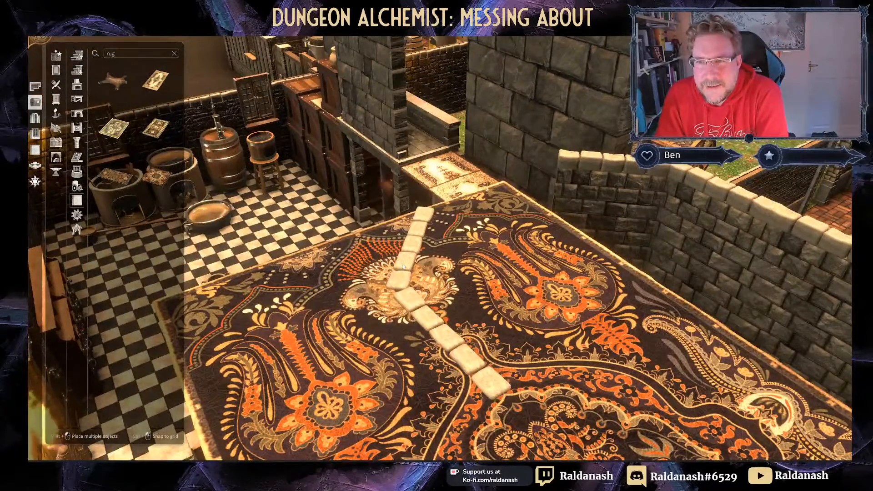
middle_drag(326, 209, 573, 227)
middle_drag(545, 255, 380, 341)
middle_drag(472, 263, 404, 97)
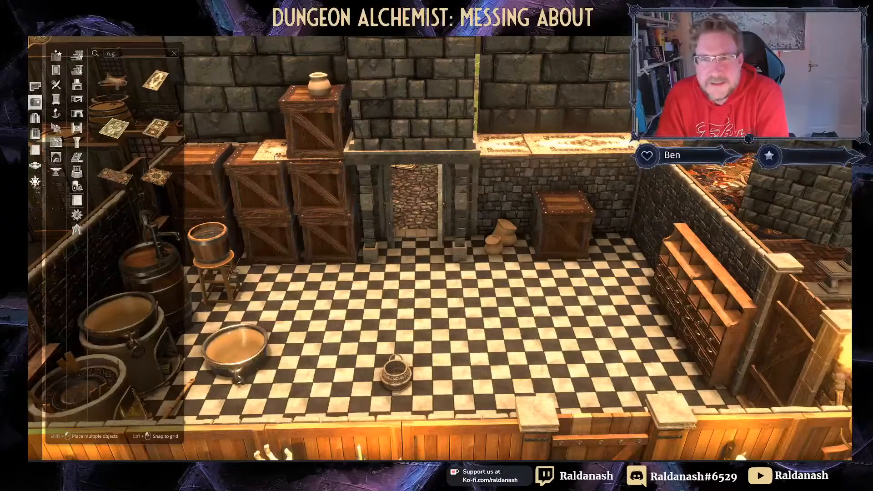
click(559, 222)
click(571, 274)
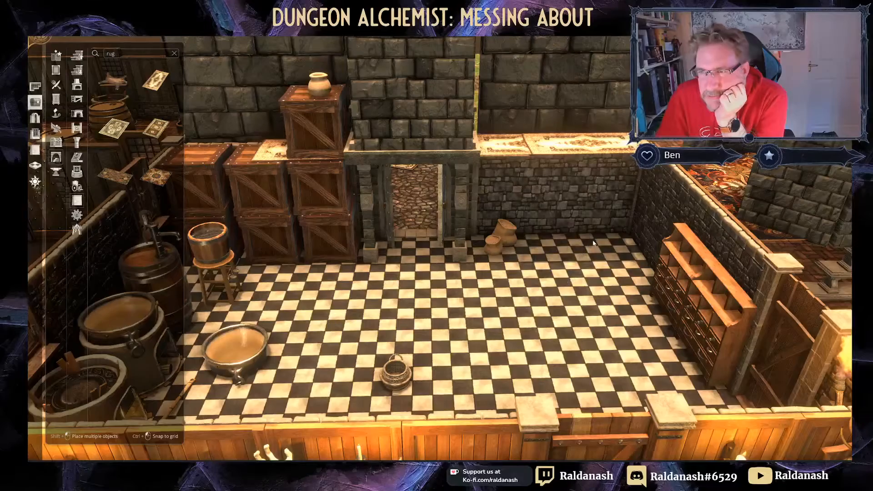
Step: Delete the middle crate stack, then bring up Save As from the main menu
scroll(593, 243, down, 1)
middle_drag(594, 243, 544, 165)
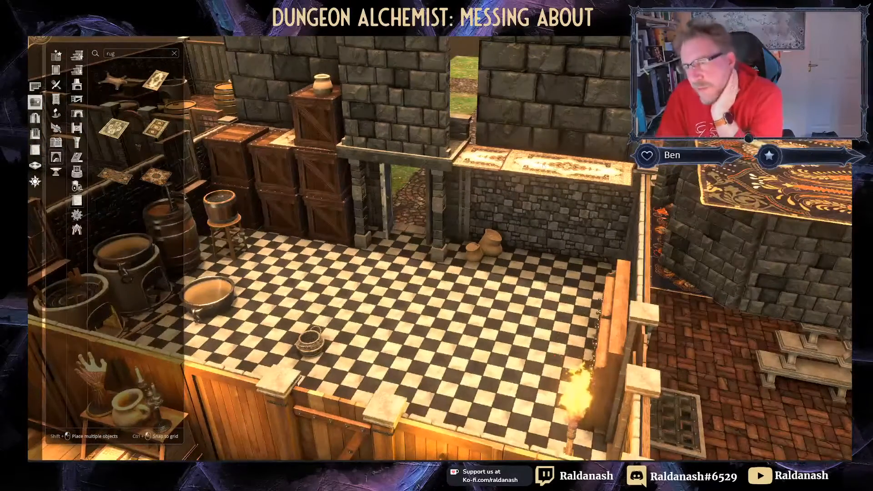
middle_drag(250, 278, 434, 302)
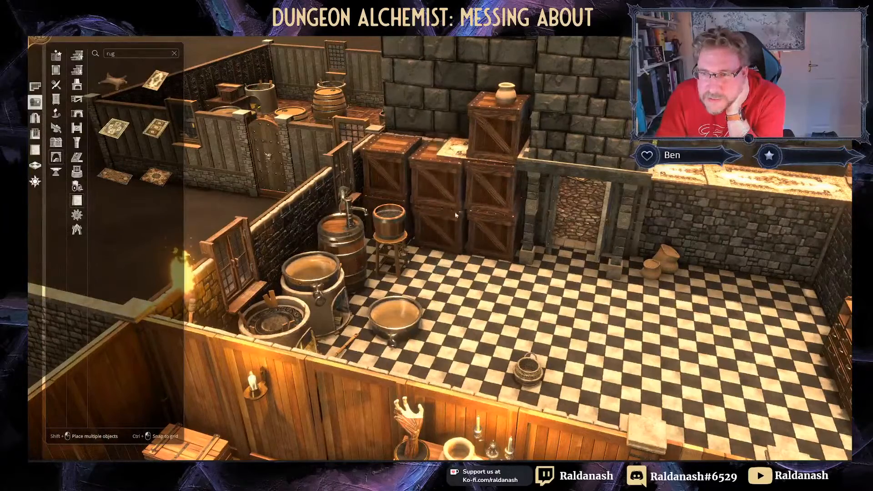
key(Delete)
middle_drag(438, 213, 459, 168)
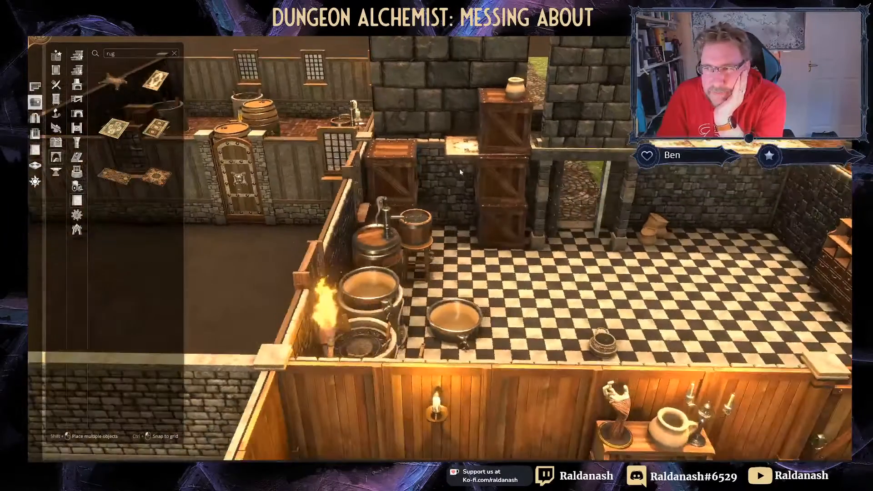
right_drag(459, 169, 504, 194)
middle_drag(504, 193, 650, 182)
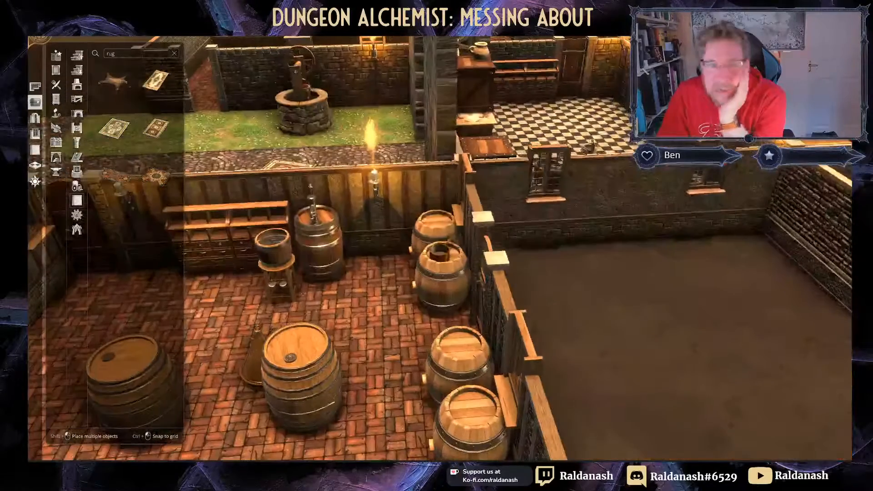
click(40, 40)
click(99, 65)
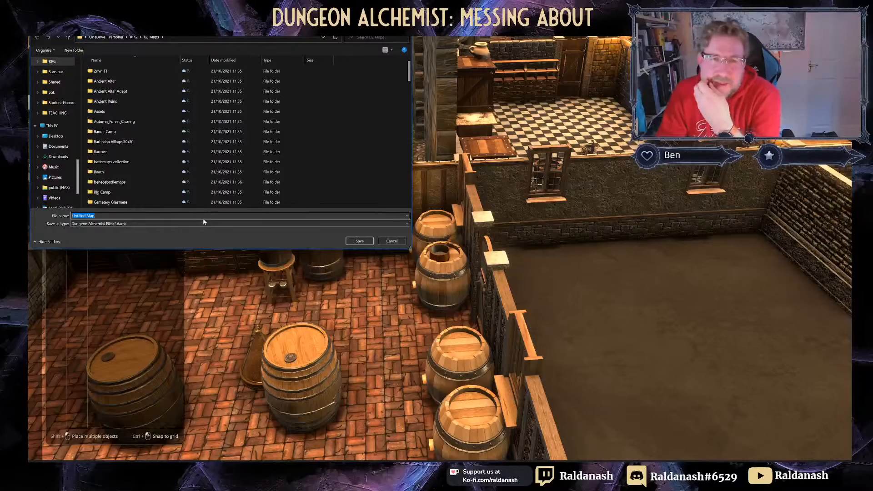
Step: Save the map as 'Messing about', then load the Yawning_Portal map
text(Messing about)
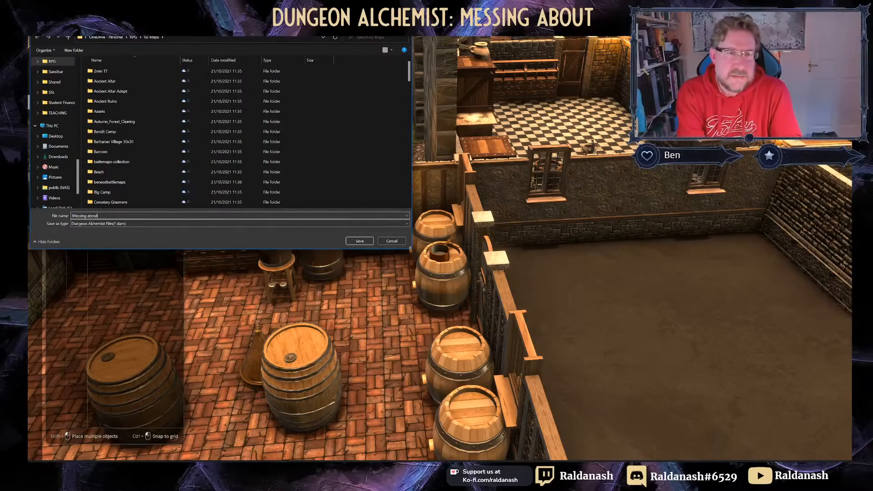
key(Return)
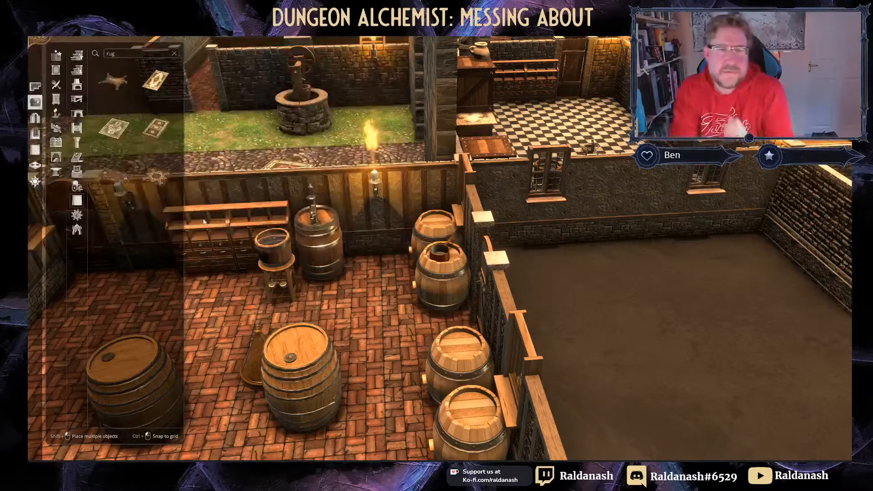
click(76, 29)
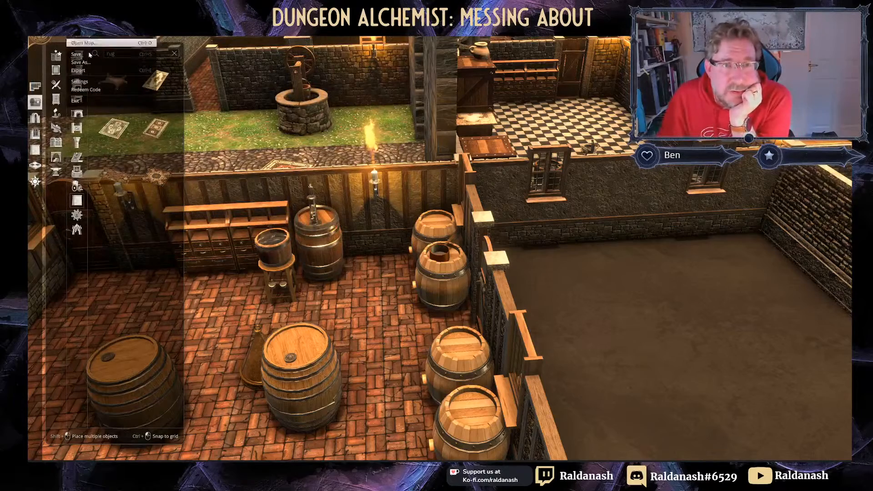
click(96, 42)
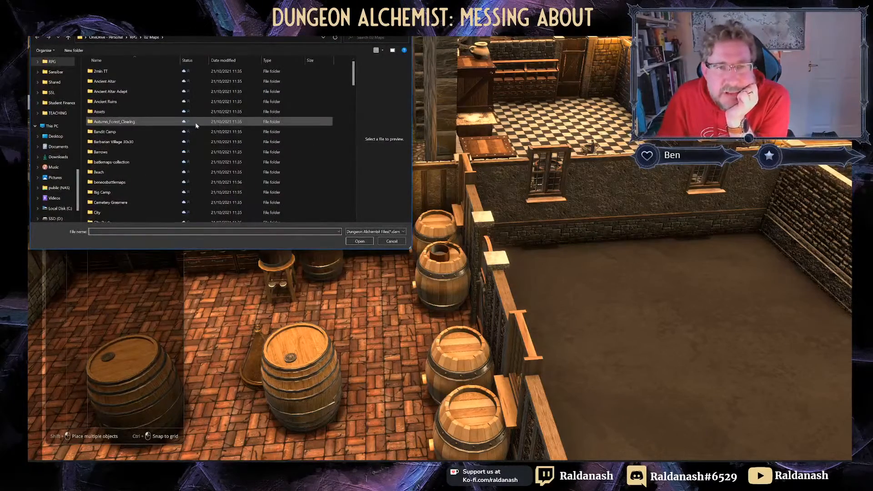
scroll(196, 126, down, 20)
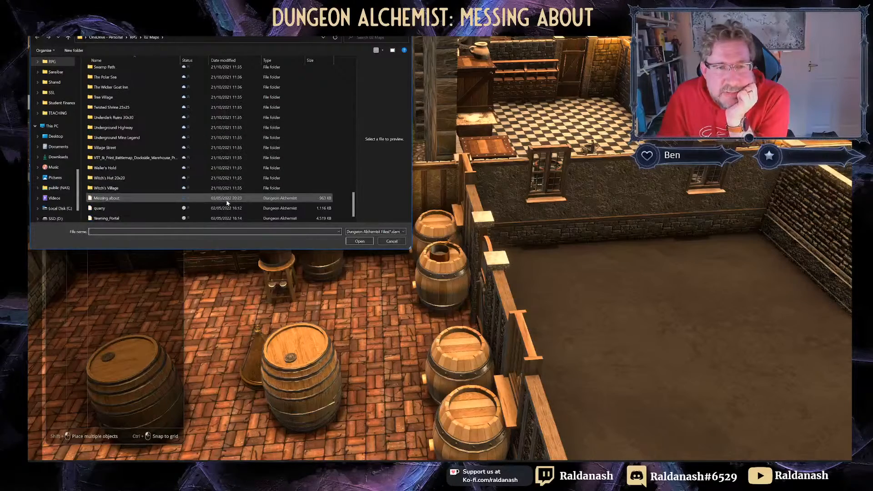
click(231, 218)
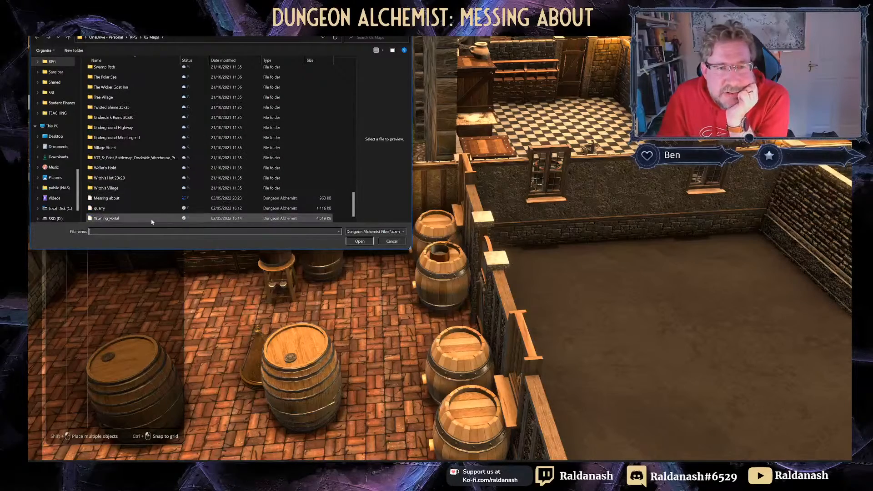
click(359, 242)
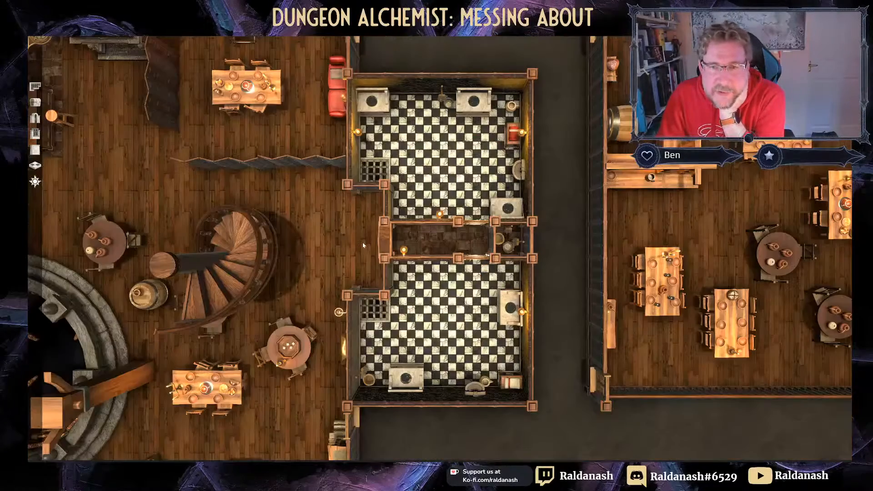
Step: Orbit and pan around the tavern to inspect the well, hall, barrel room and kitchen
right_drag(227, 166, 518, 76)
middle_drag(272, 149, 413, 127)
right_drag(412, 127, 386, 50)
middle_drag(387, 50, 467, 92)
right_drag(313, 116, 418, 138)
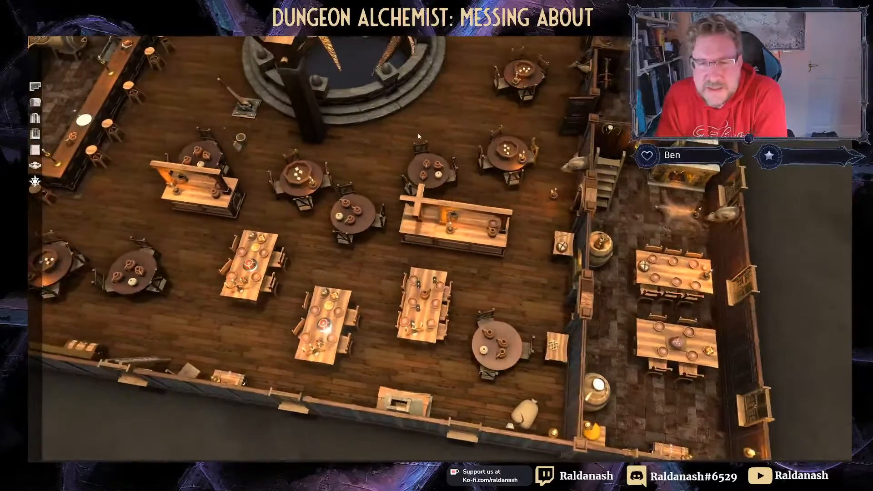
scroll(419, 139, down, 4)
right_drag(348, 133, 426, 142)
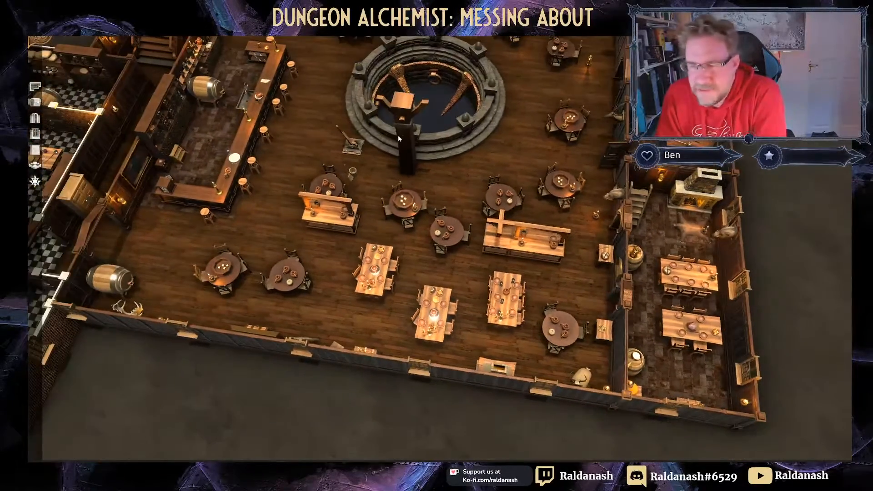
middle_drag(356, 118, 386, 171)
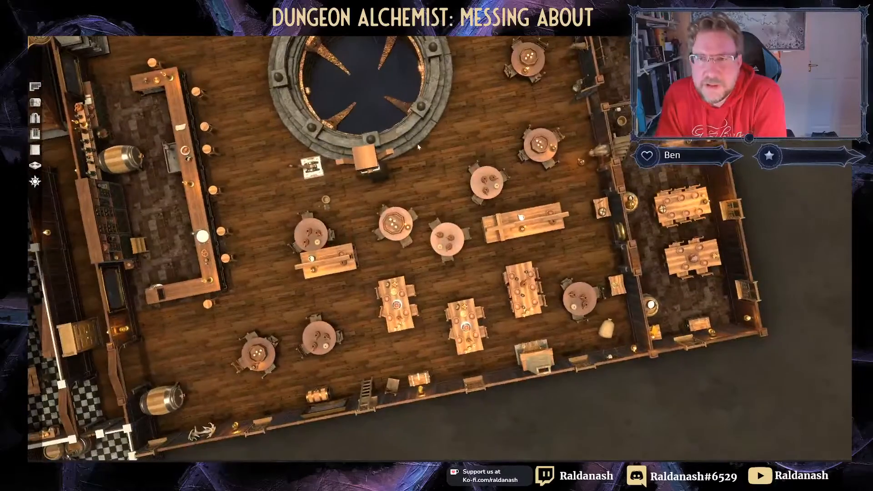
right_drag(412, 94, 397, 177)
middle_drag(397, 176, 380, 188)
right_drag(364, 144, 359, 170)
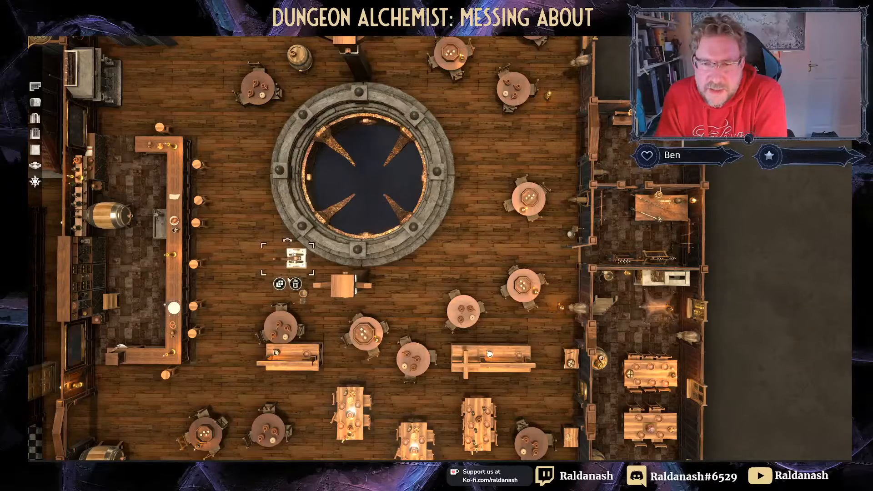
middle_drag(306, 134, 256, 49)
right_drag(188, 104, 368, 132)
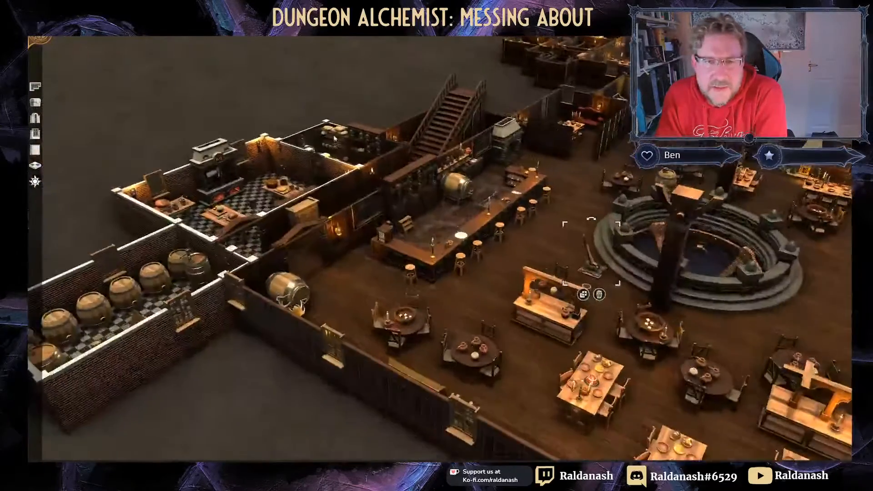
scroll(382, 105, down, 4)
scroll(384, 104, up, 2)
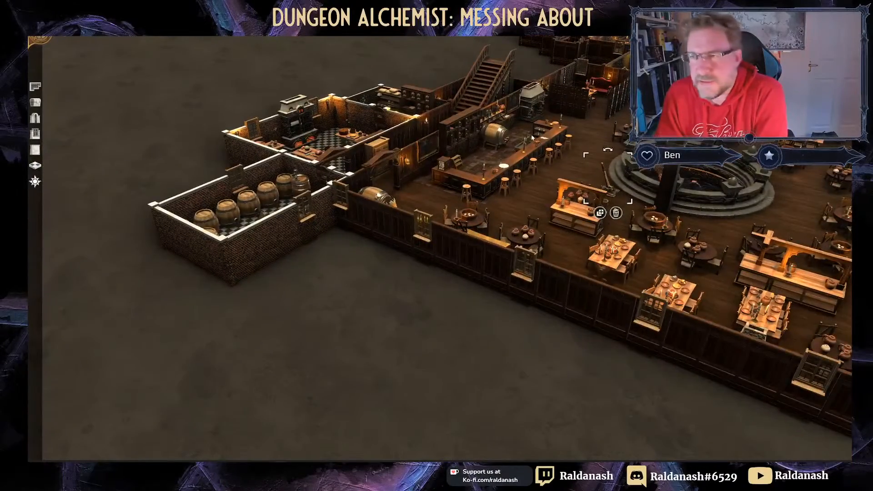
Step: Survey the central pit, stairs and bathrooms, then zoom out in aligned top-down view
right_drag(532, 138, 353, 138)
scroll(353, 137, up, 2)
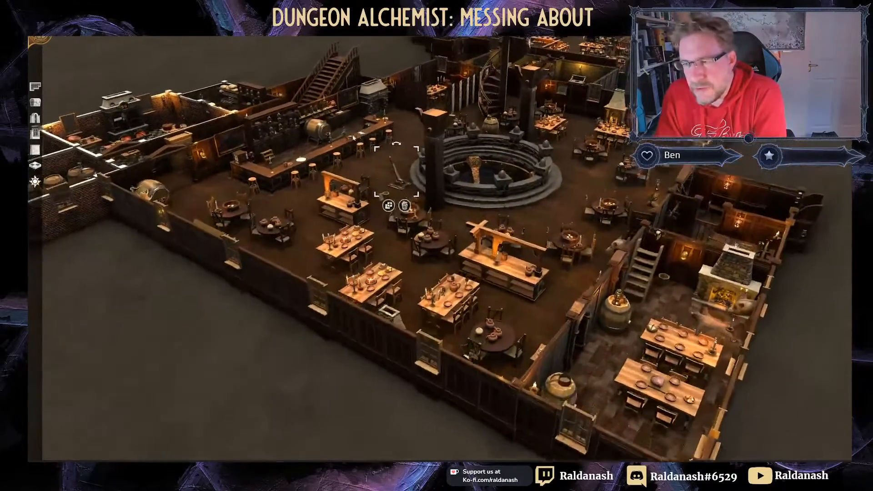
scroll(353, 138, up, 3)
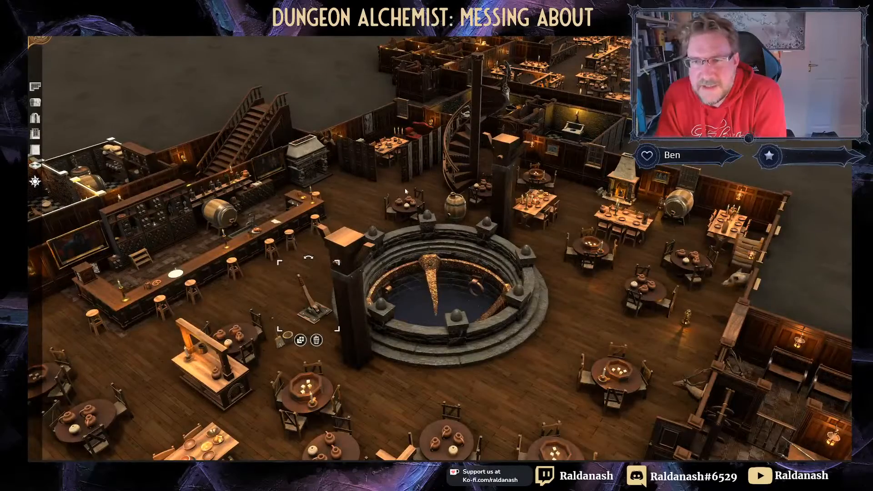
right_drag(362, 183, 400, 324)
scroll(400, 324, up, 3)
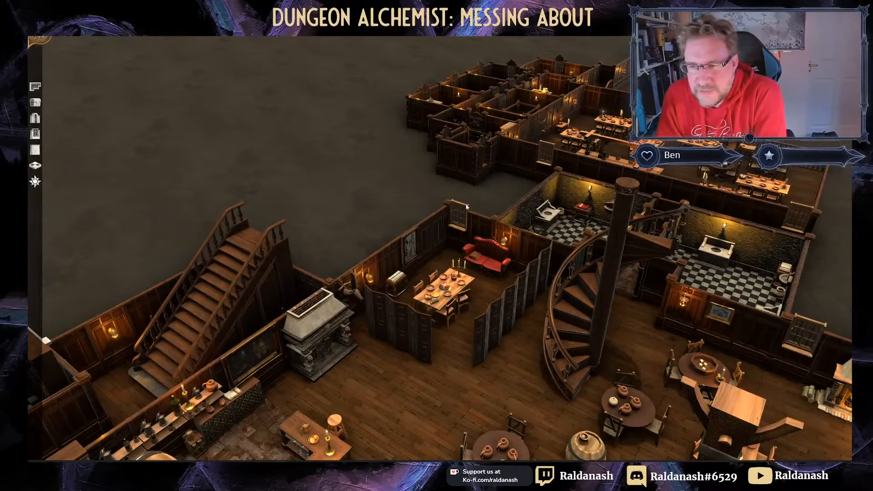
scroll(596, 216, down, 1)
middle_drag(596, 216, 698, 290)
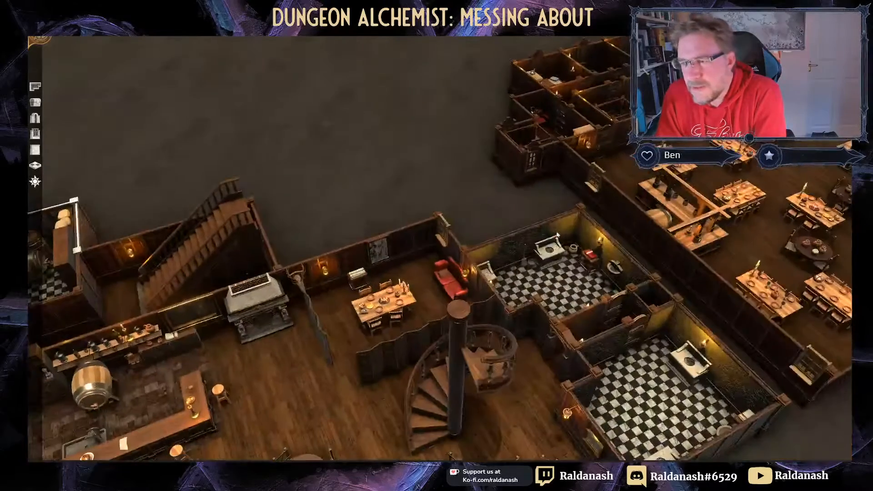
right_drag(698, 290, 508, 297)
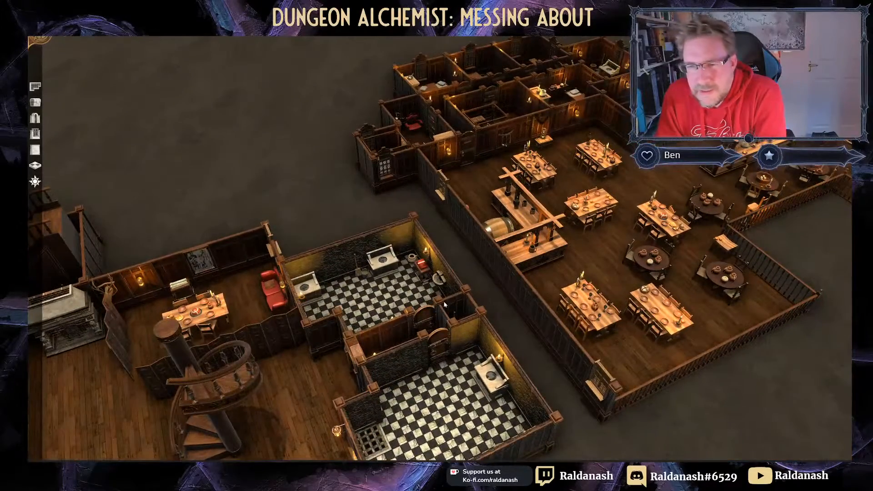
scroll(445, 306, down, 1)
middle_drag(441, 306, 345, 318)
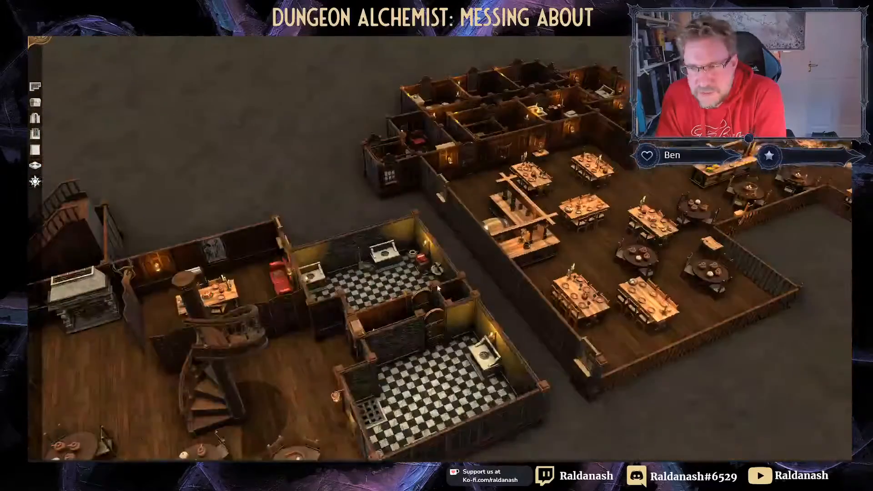
middle_drag(438, 284, 369, 226)
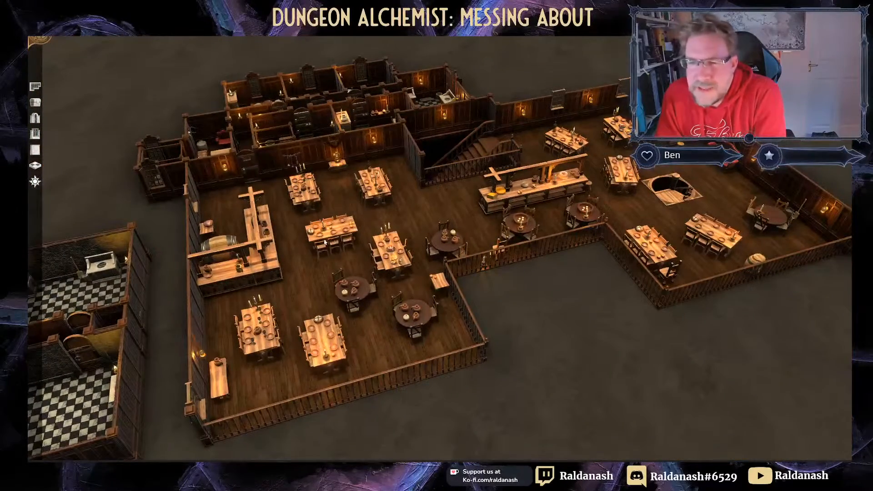
scroll(326, 239, down, 2)
key(space)
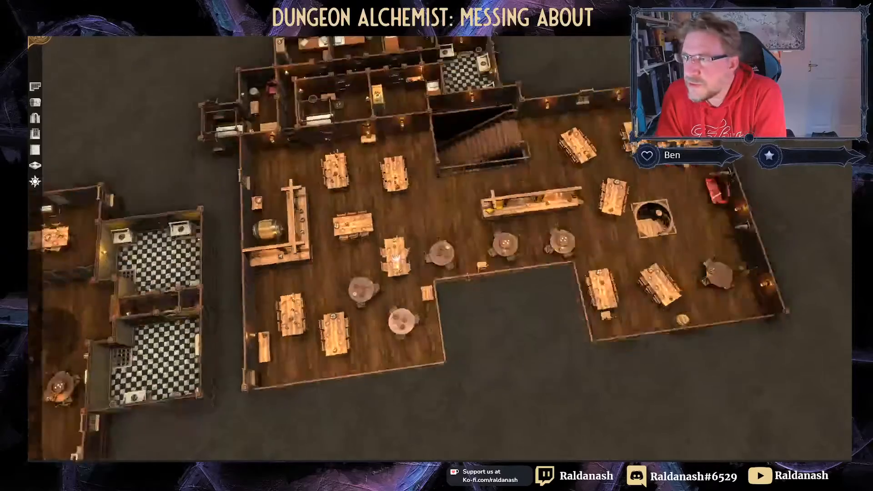
scroll(260, 241, down, 1)
scroll(261, 241, down, 2)
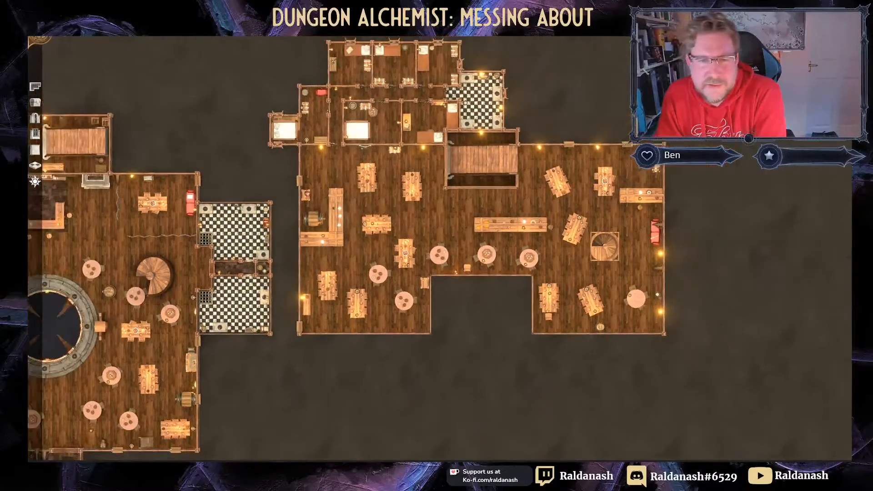
Step: Rotate the paper prop beside the central pit two steps with the R key
right_drag(261, 241, 450, 176)
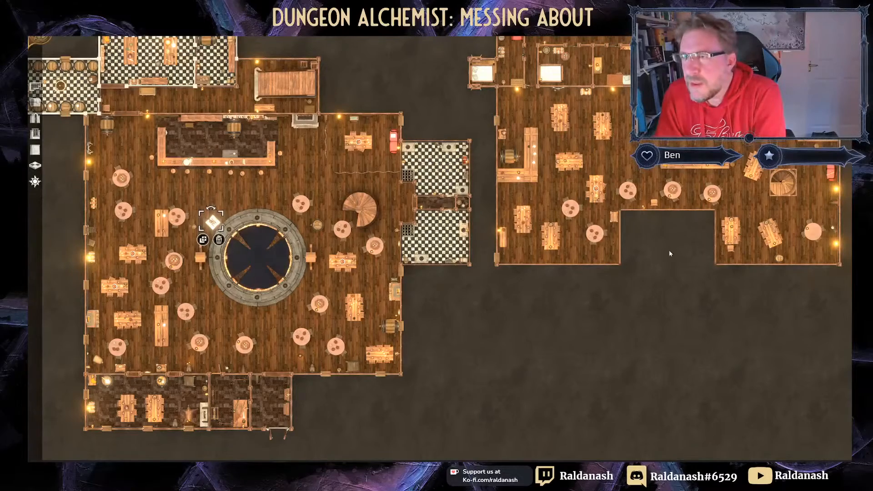
middle_drag(669, 253, 636, 335)
key(r)
key(r)
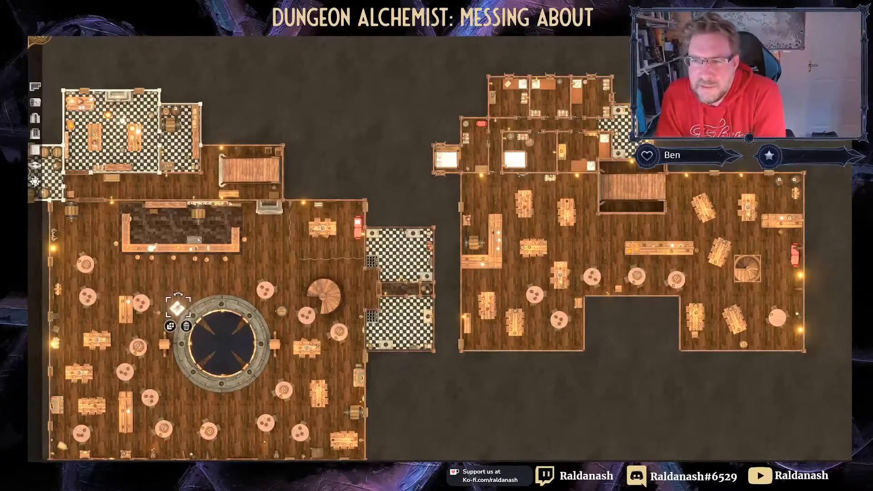
middle_drag(399, 177, 437, 119)
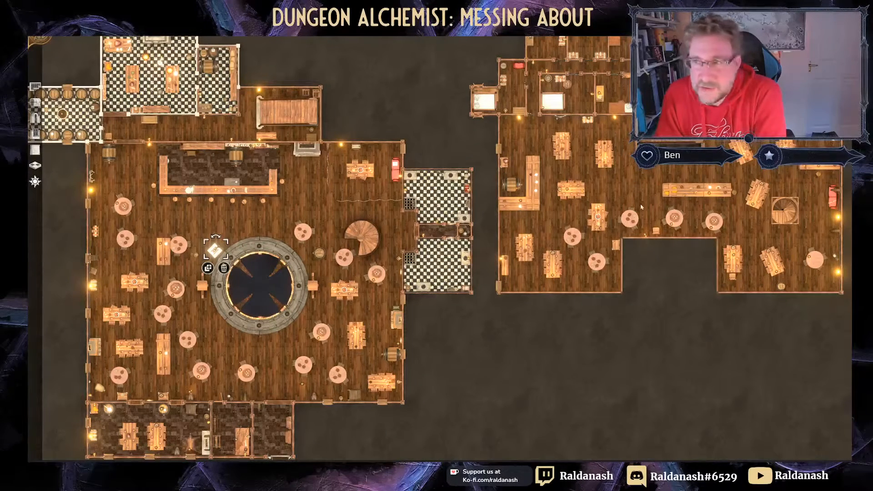
key(r)
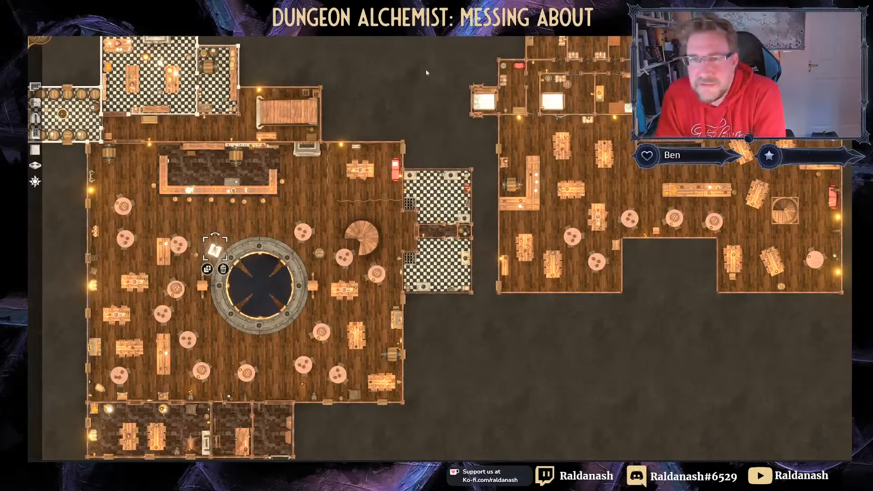
middle_drag(426, 71, 448, 98)
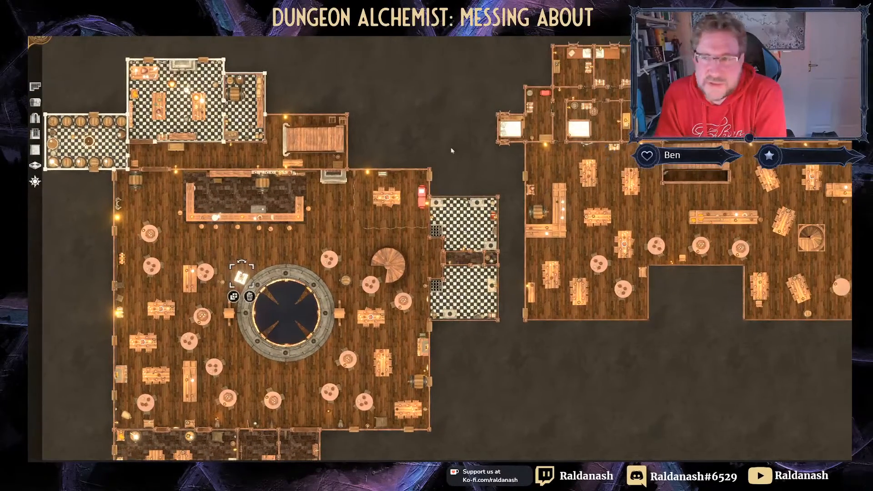
middle_drag(449, 156, 426, 99)
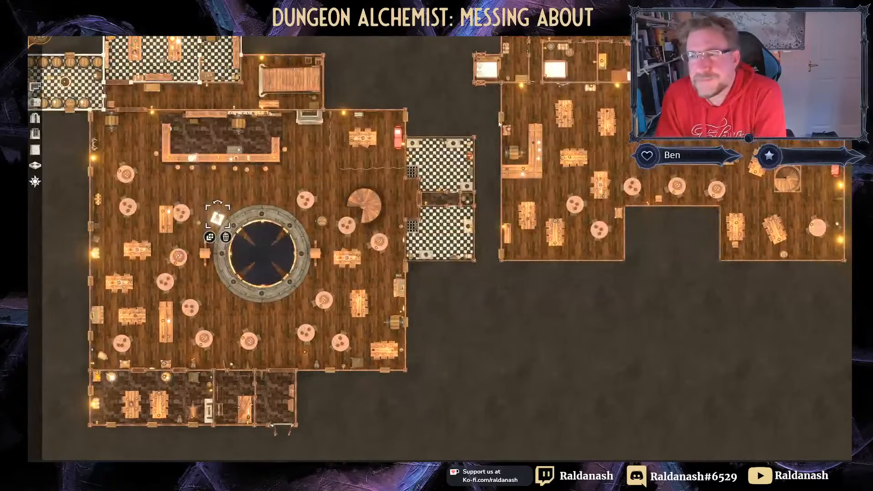
Step: Tilt to a low angle and zoom in on the railed gallery's dining tables
right_drag(677, 266, 674, 251)
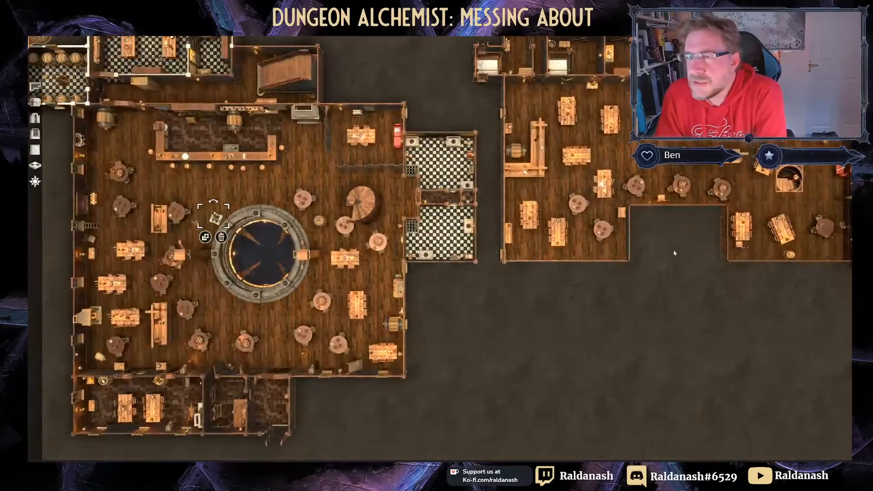
middle_drag(674, 252, 664, 225)
right_drag(664, 225, 661, 261)
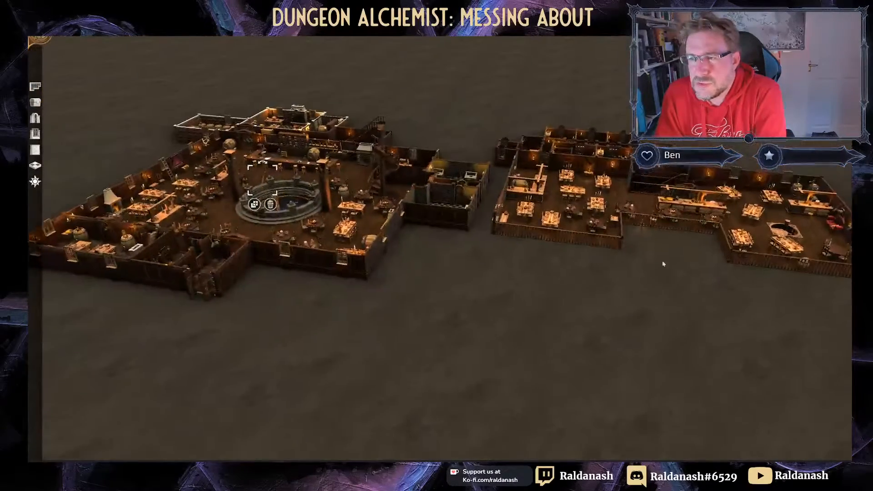
middle_drag(661, 261, 424, 292)
scroll(424, 291, up, 2)
scroll(424, 292, up, 5)
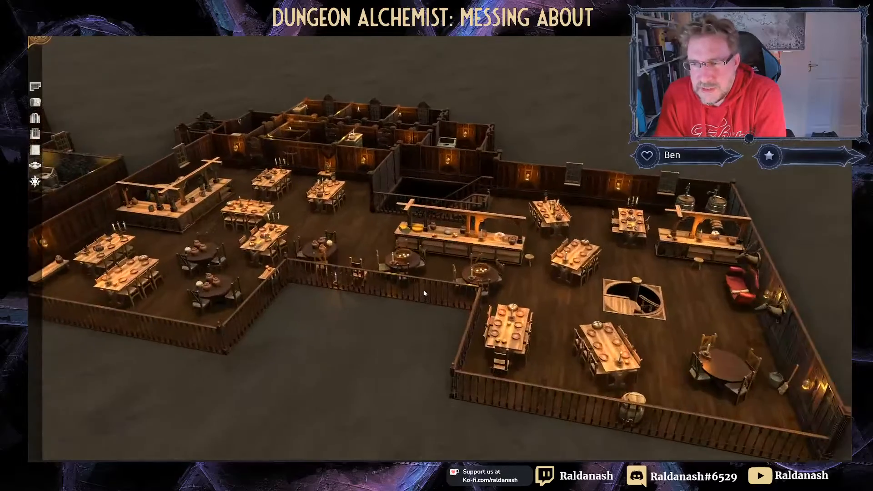
scroll(364, 312, down, 5)
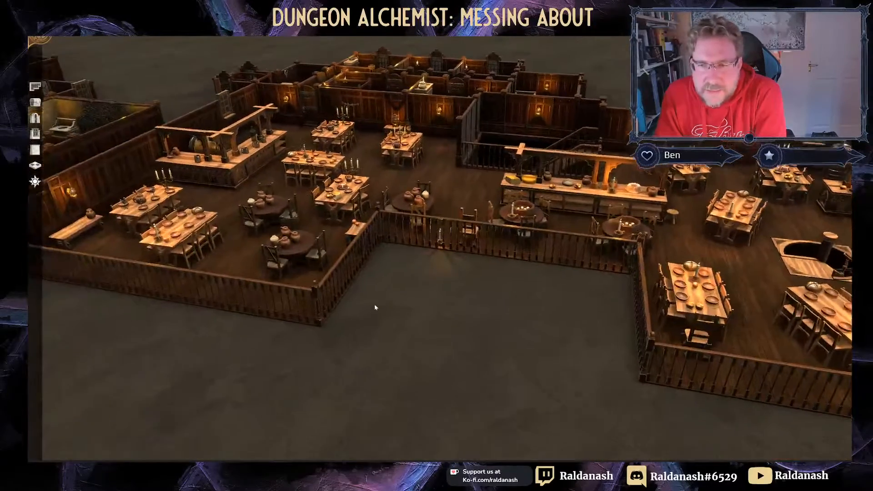
scroll(407, 306, up, 6)
scroll(407, 304, up, 2)
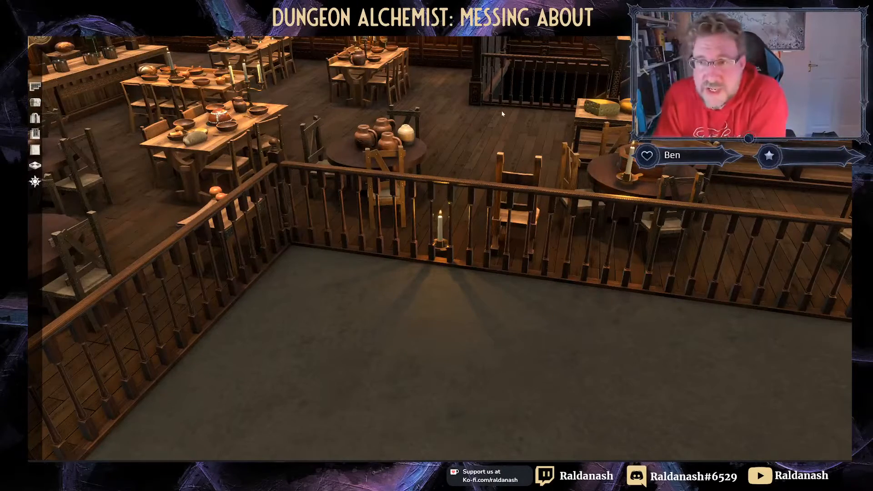
key(w)
right_drag(470, 171, 305, 105)
scroll(394, 164, down, 2)
right_drag(391, 172, 334, 224)
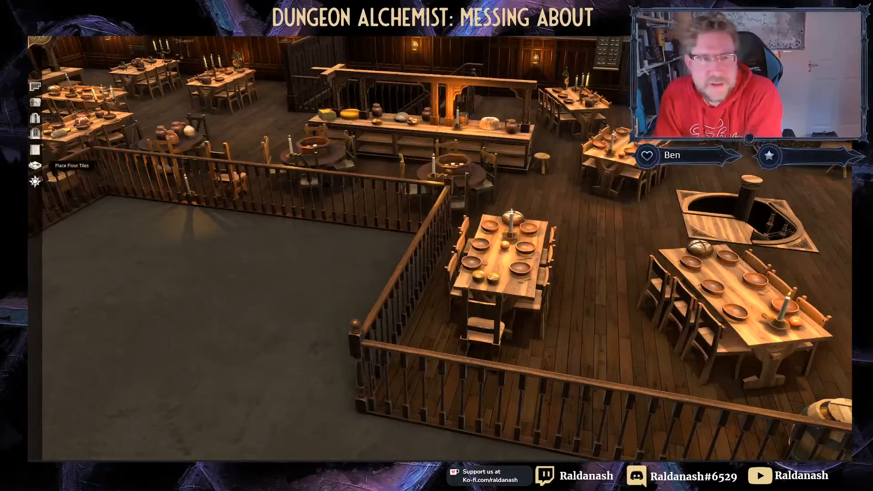
Step: Pick the Bannister fence wall style and pan along the dining room outline
click(34, 151)
click(59, 234)
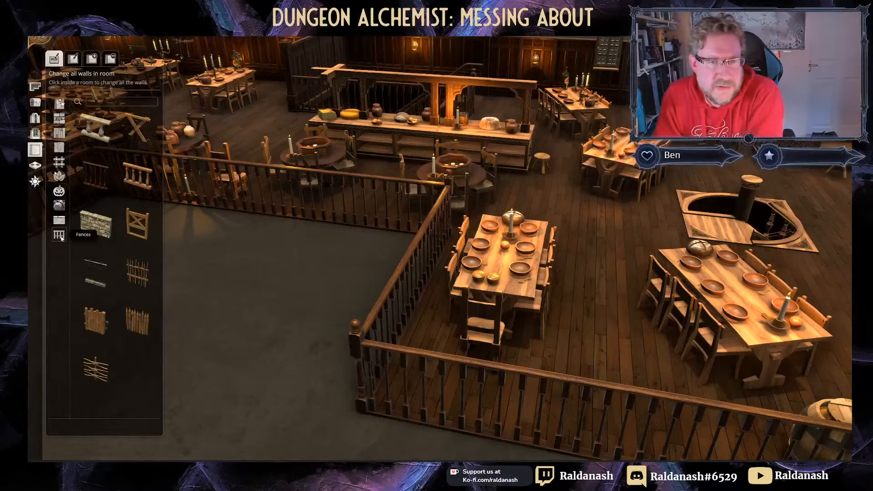
click(102, 182)
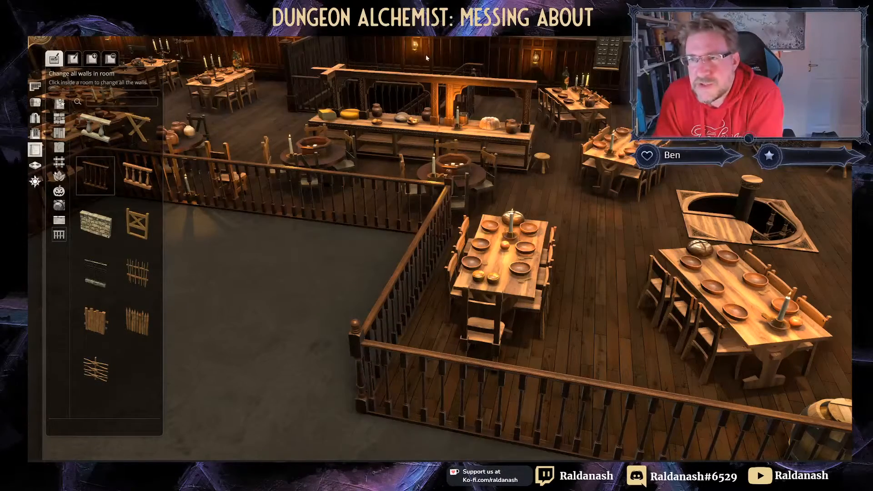
right_drag(271, 326, 760, 300)
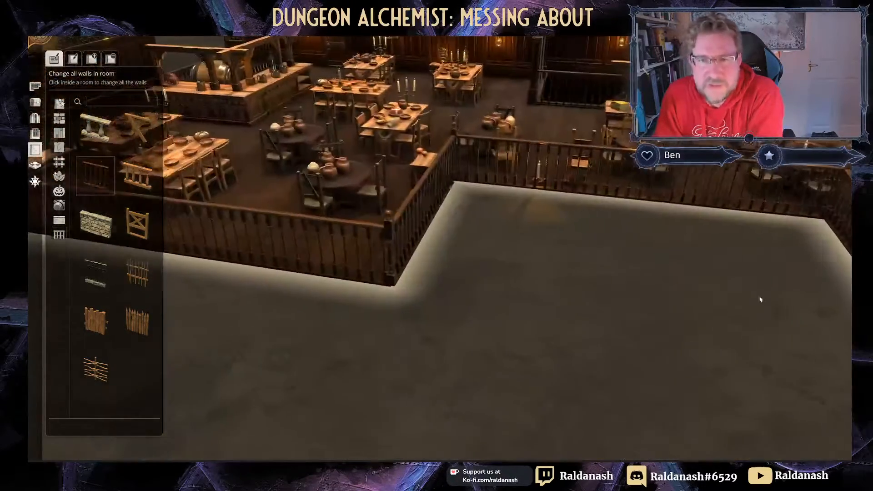
right_drag(484, 268, 691, 277)
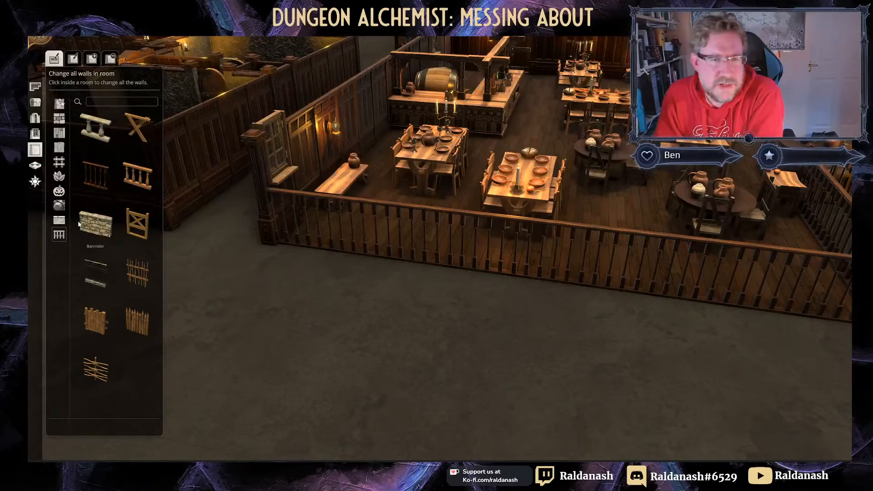
Step: Preview Rock Wall around the dining room without keeping it, then bring up Food props
click(61, 207)
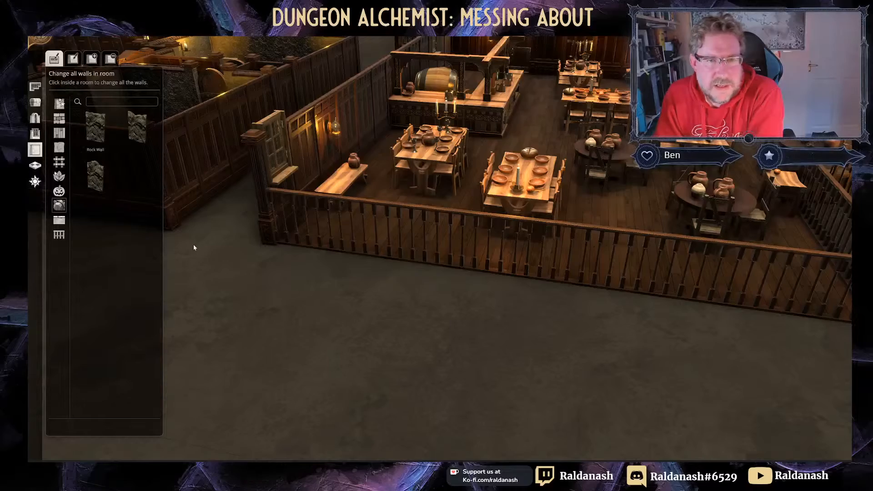
click(95, 129)
right_drag(329, 325, 227, 322)
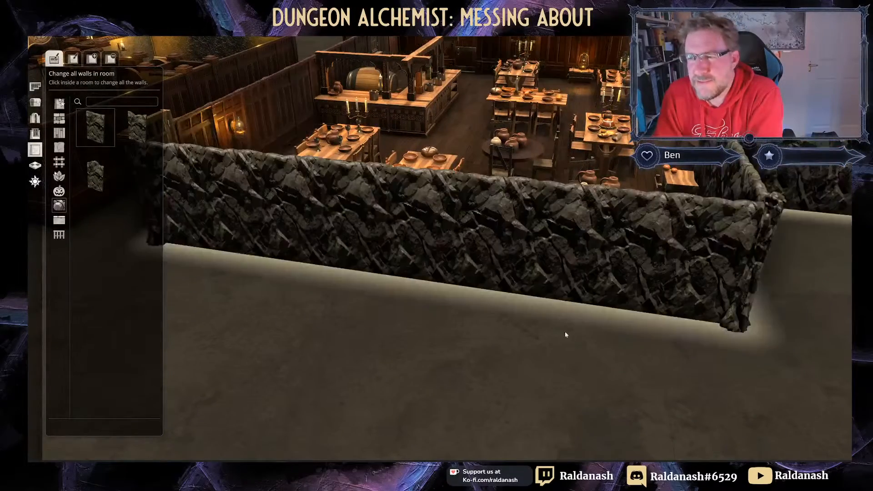
right_drag(568, 335, 303, 329)
right_drag(788, 337, 341, 318)
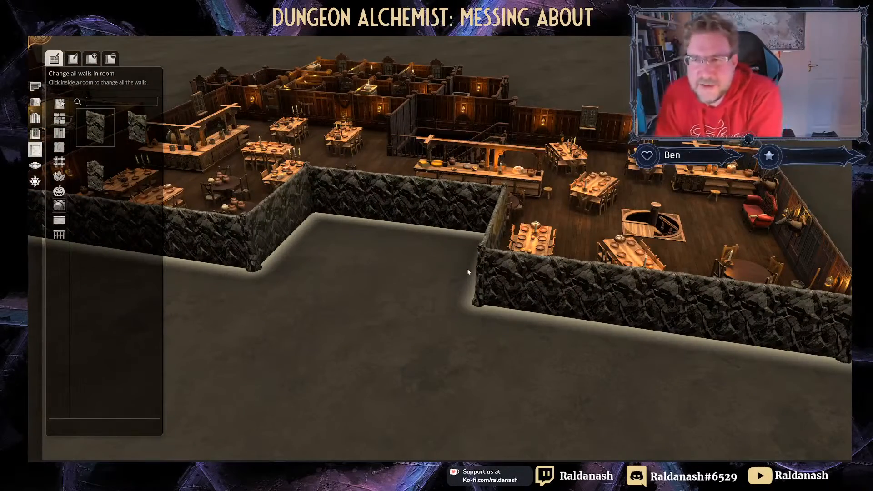
right_drag(334, 288, 396, 329)
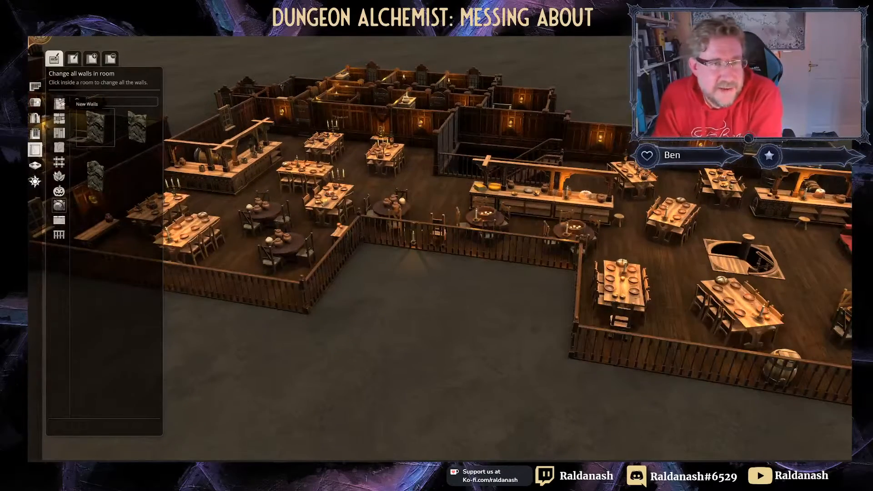
click(35, 101)
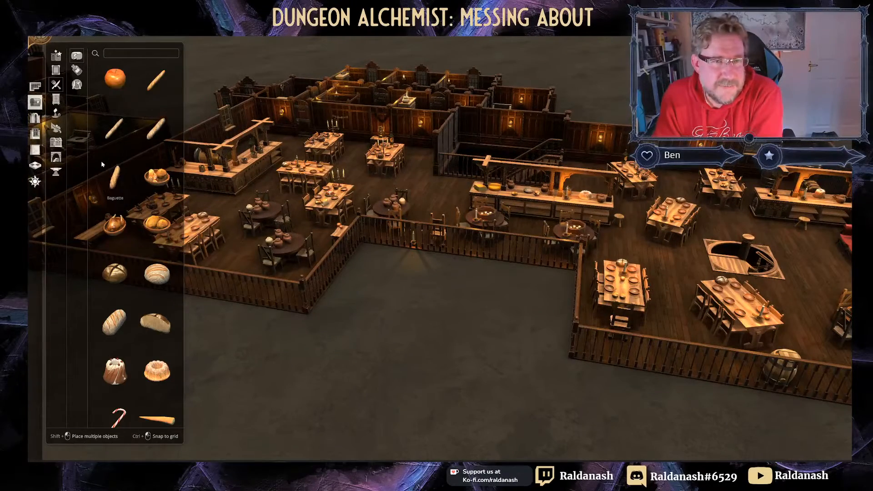
scroll(356, 287, up, 3)
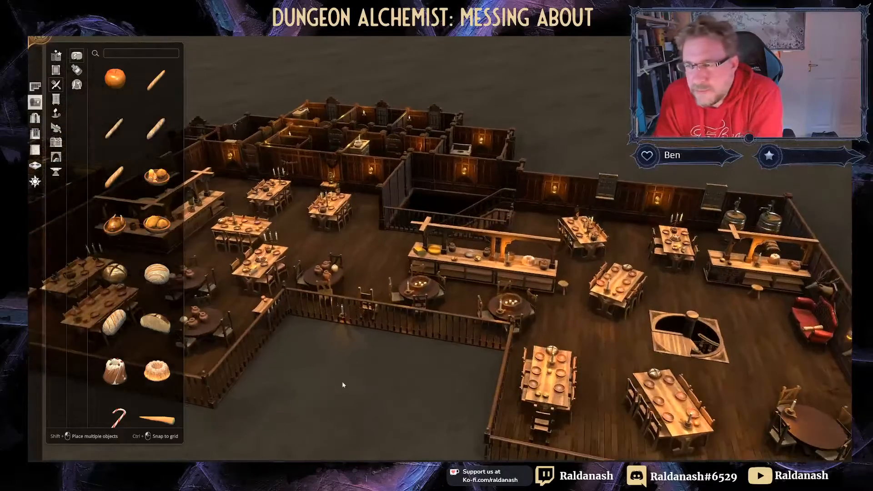
scroll(345, 383, up, 4)
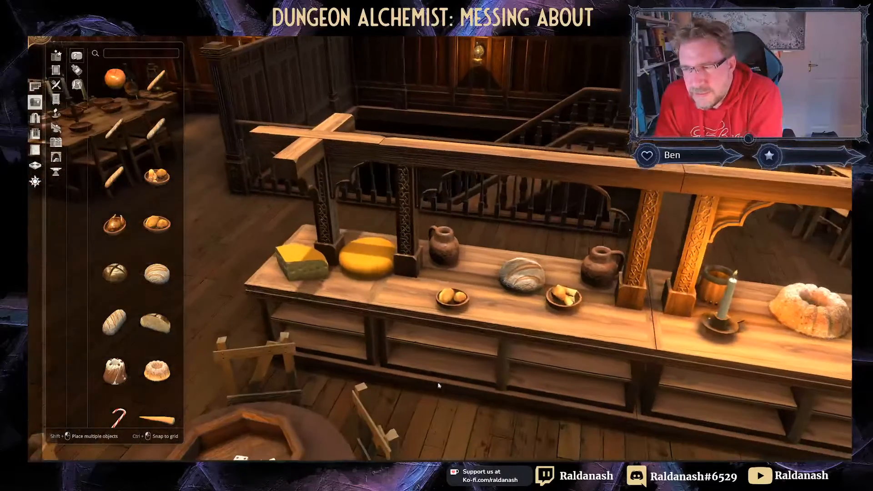
right_drag(439, 386, 422, 377)
right_drag(470, 357, 434, 341)
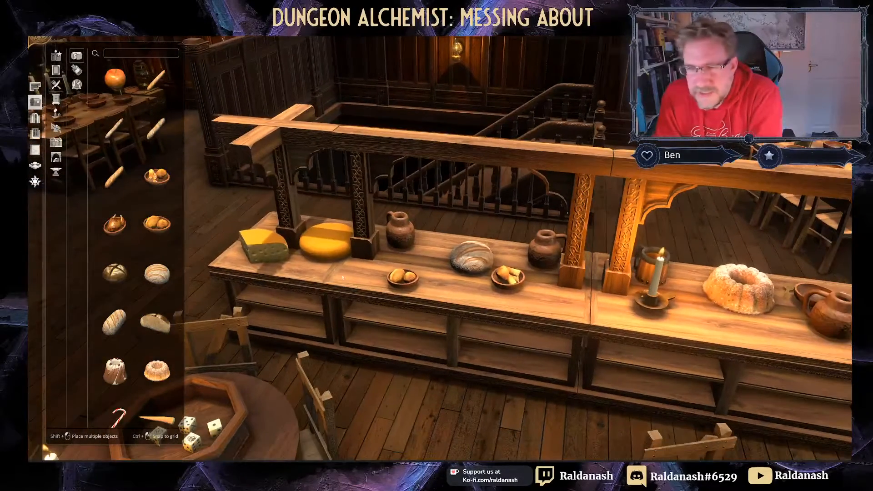
scroll(386, 314, down, 5)
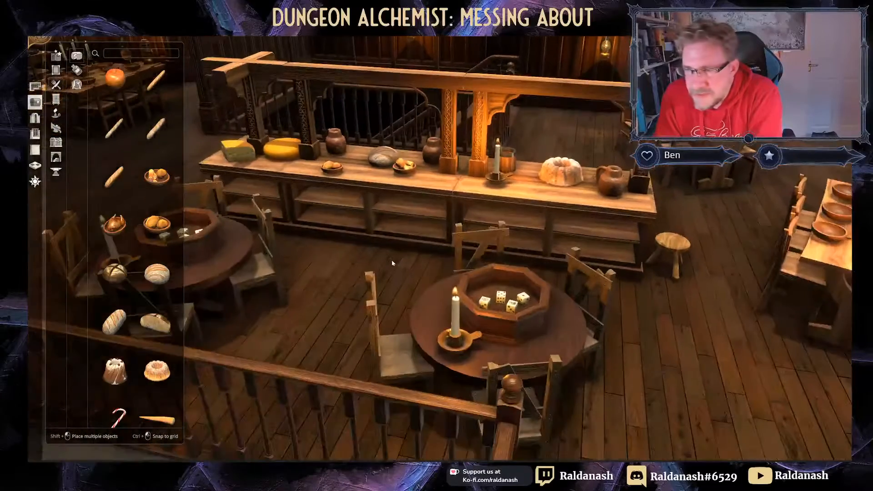
middle_drag(390, 264, 216, 265)
right_drag(216, 266, 420, 269)
scroll(435, 383, up, 2)
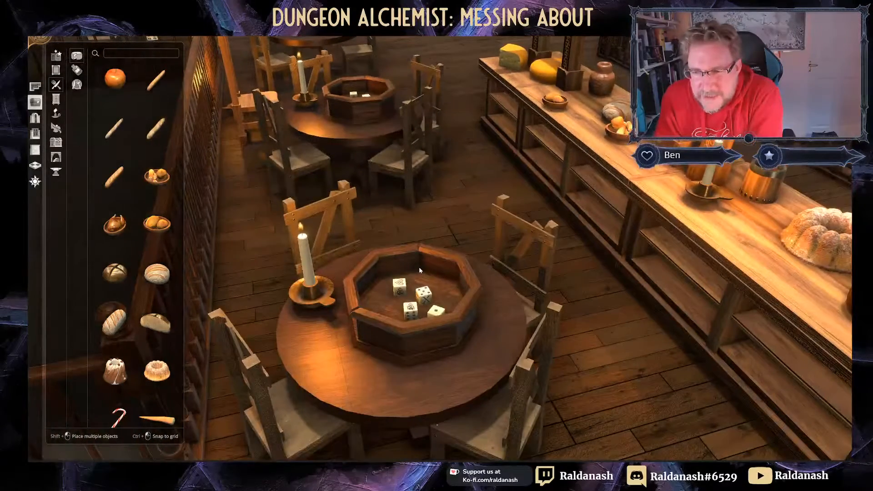
scroll(418, 266, down, 4)
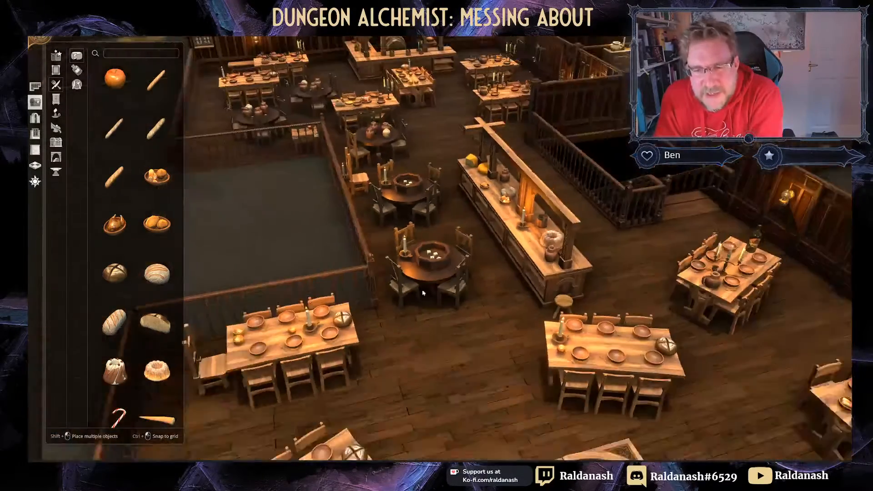
scroll(422, 293, down, 5)
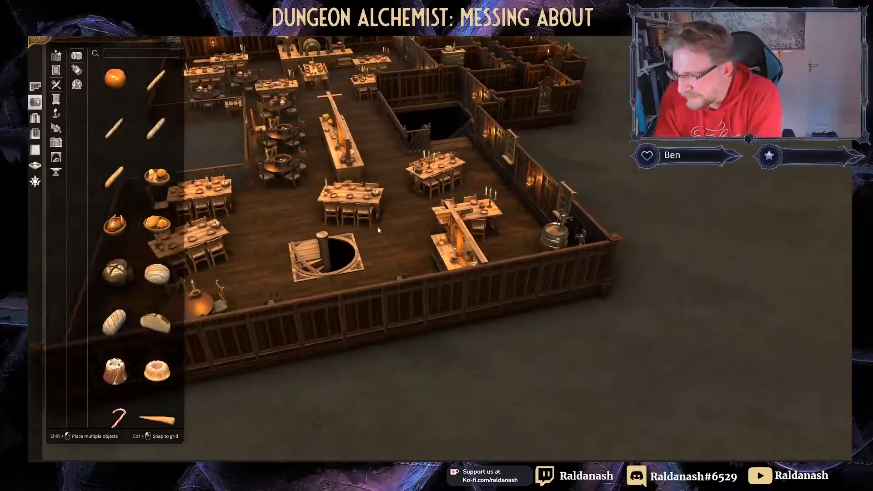
right_drag(379, 230, 282, 402)
right_drag(432, 181, 450, 343)
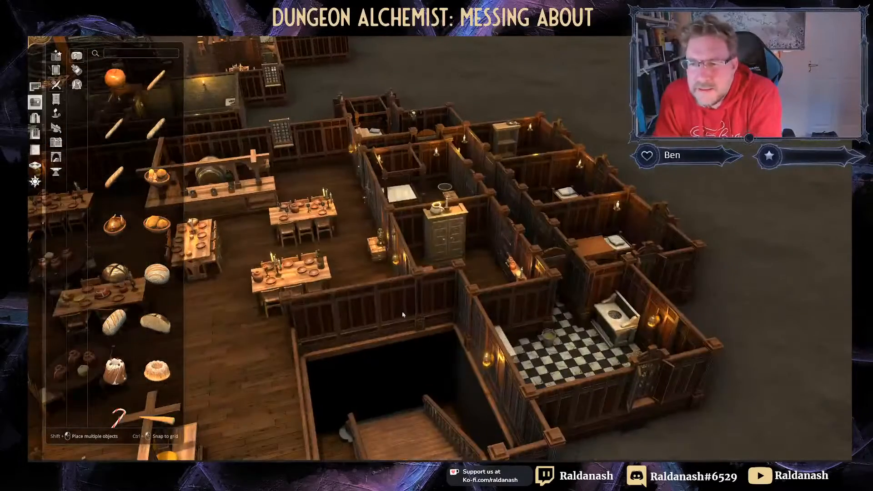
right_drag(329, 247, 304, 396)
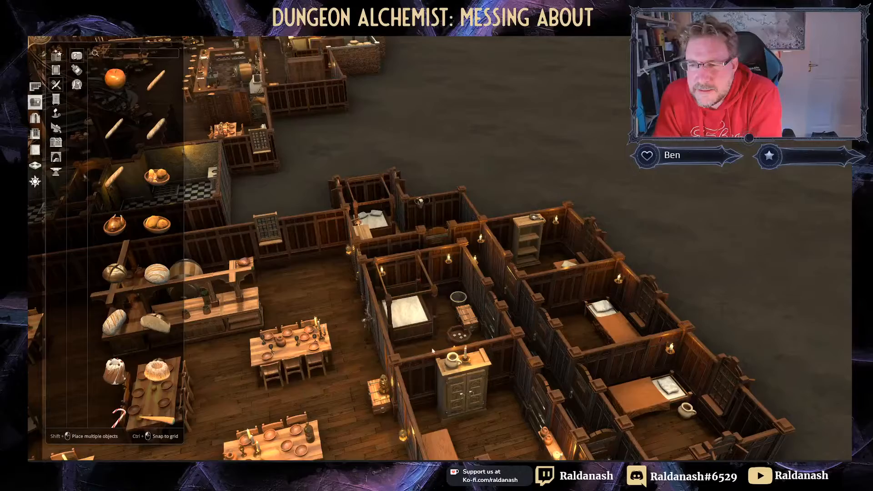
right_drag(433, 351, 386, 382)
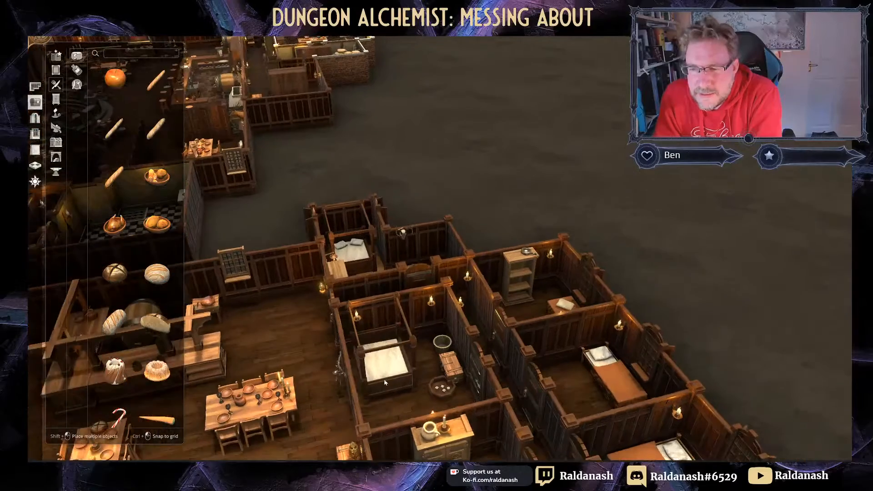
middle_drag(384, 383, 359, 420)
scroll(389, 348, up, 2)
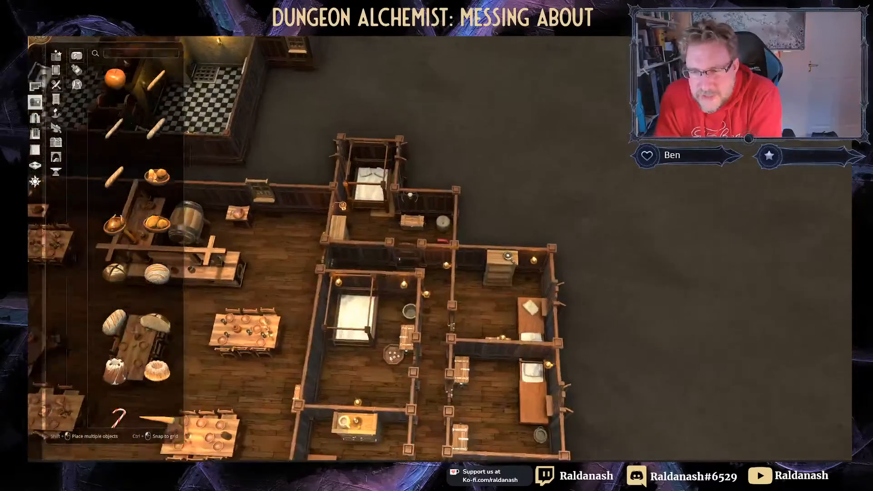
scroll(379, 403, down, 3)
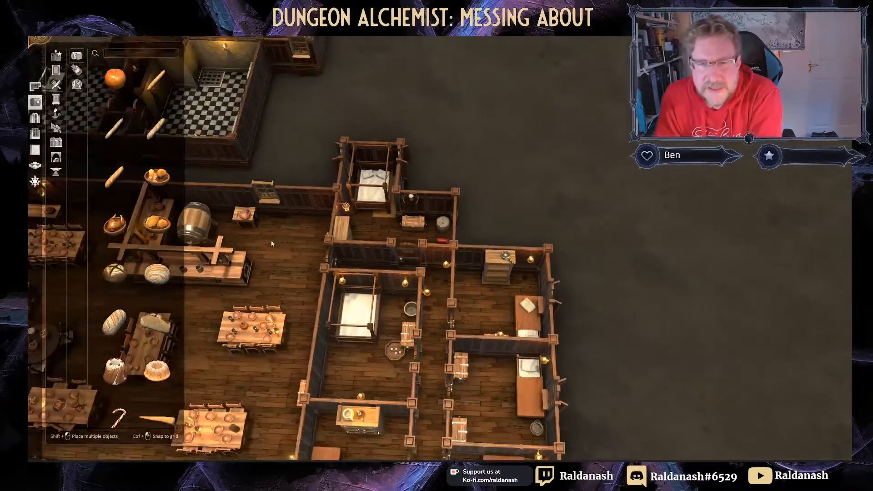
right_drag(264, 132, 646, 354)
scroll(478, 212, down, 1)
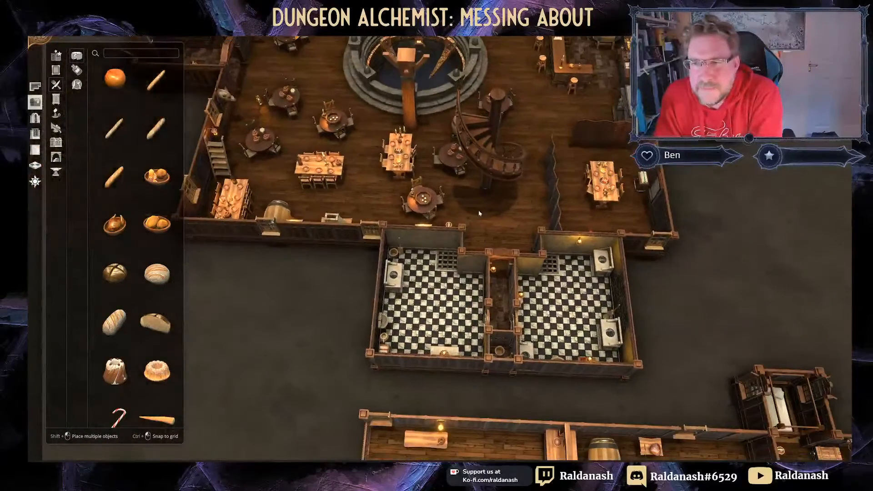
right_drag(477, 212, 467, 379)
scroll(496, 279, down, 2)
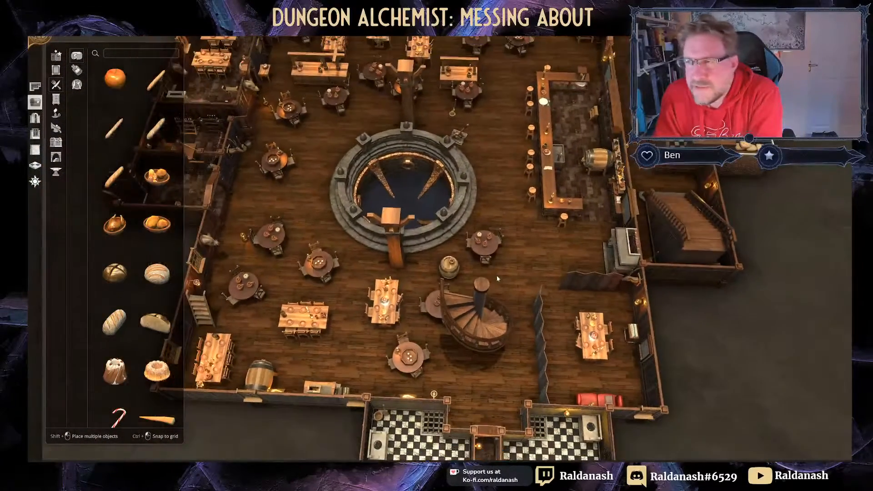
right_drag(538, 252, 524, 359)
right_drag(451, 265, 577, 260)
middle_drag(530, 260, 671, 305)
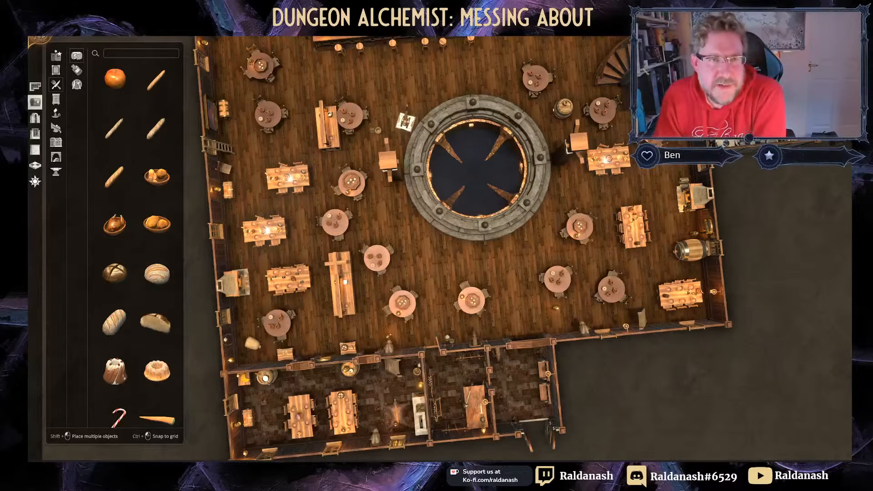
Step: Open the quarry map from the bottom of the 02 Maps folder
click(74, 38)
click(99, 52)
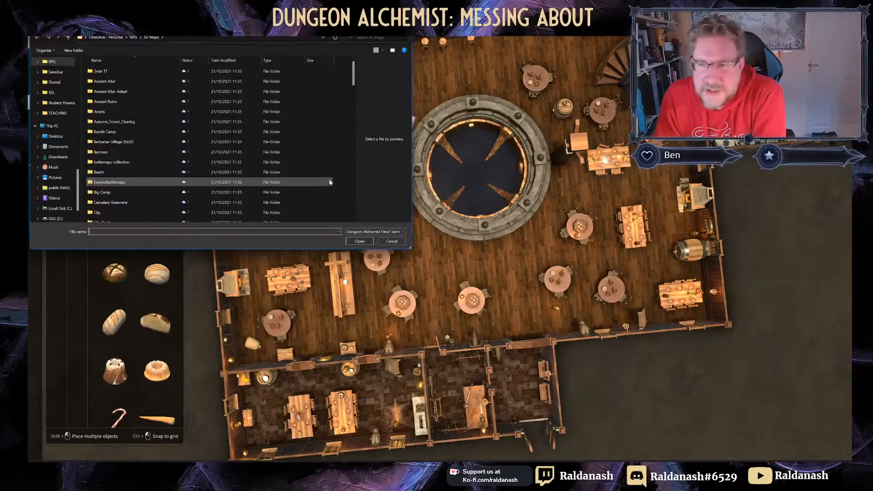
scroll(241, 185, down, 15)
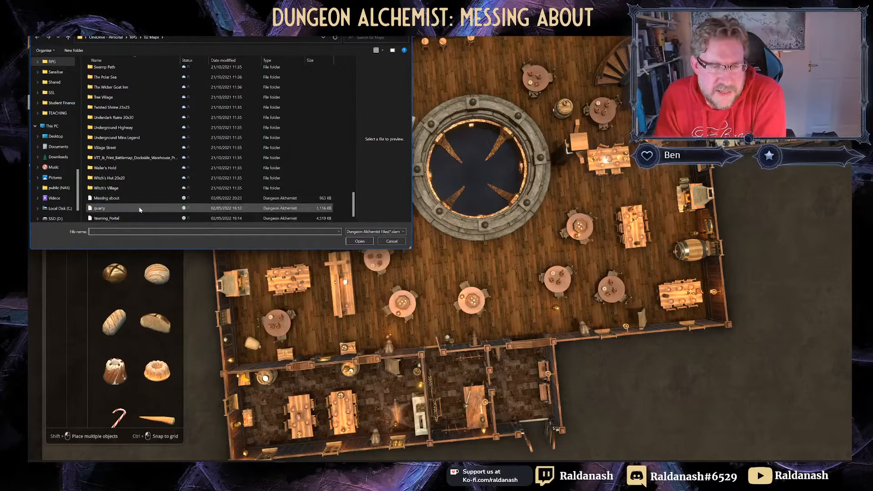
click(140, 208)
click(360, 241)
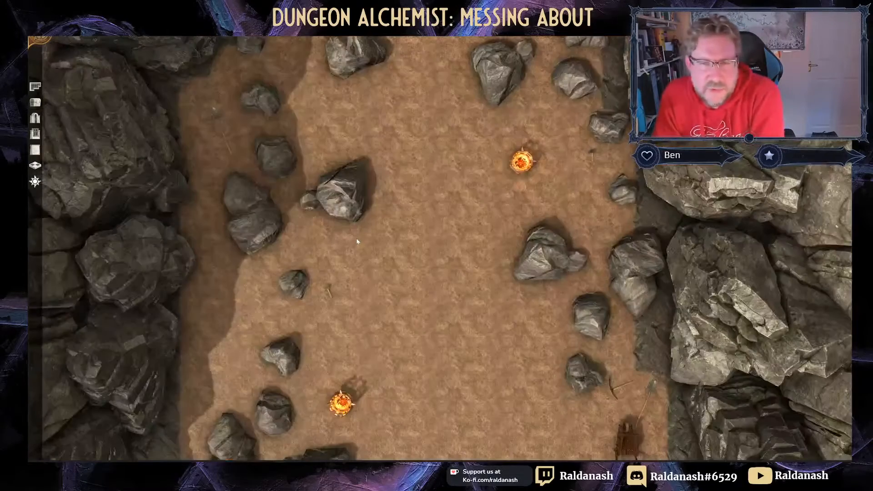
right_drag(356, 241, 354, 172)
middle_drag(354, 173, 365, 90)
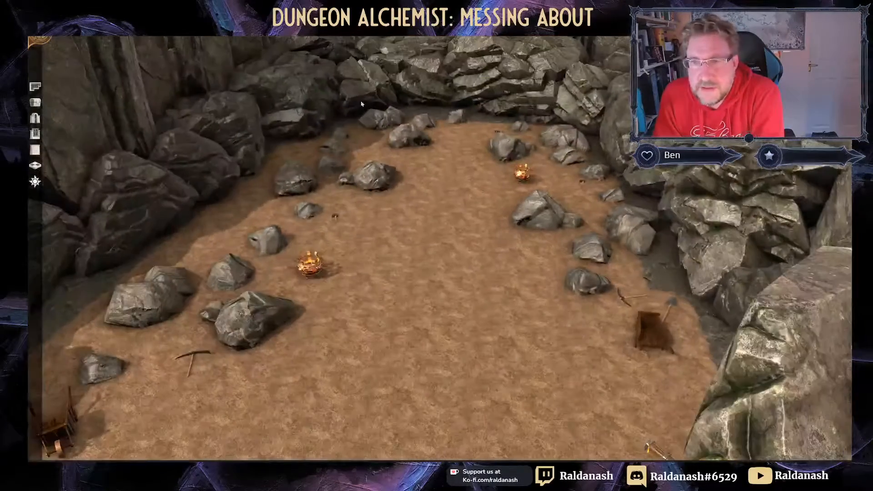
scroll(363, 95, down, 8)
scroll(369, 87, up, 3)
right_drag(369, 86, 387, 92)
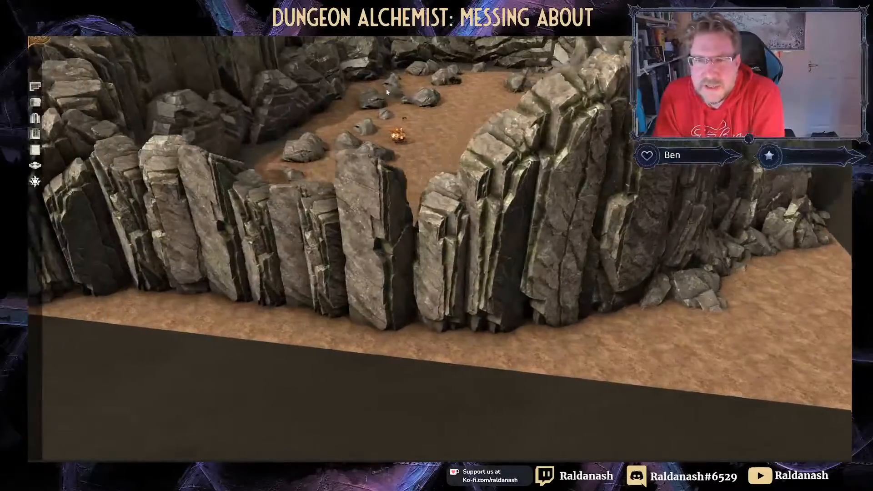
scroll(387, 92, up, 6)
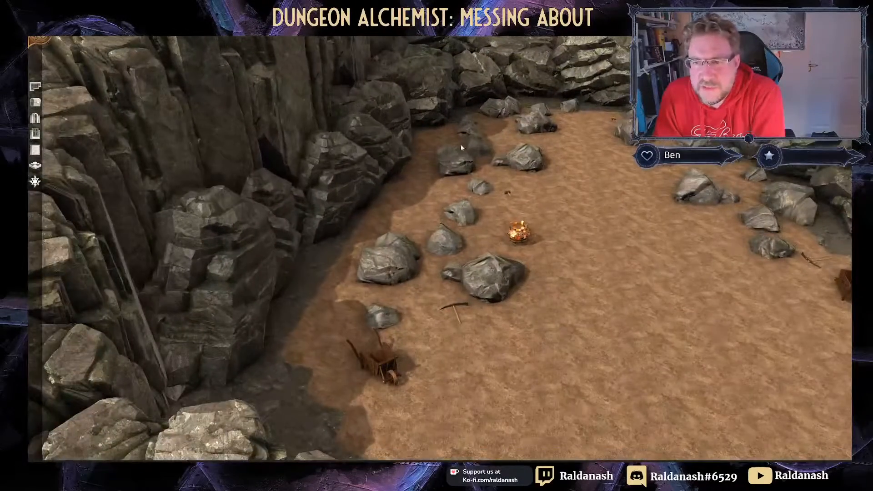
scroll(461, 147, down, 5)
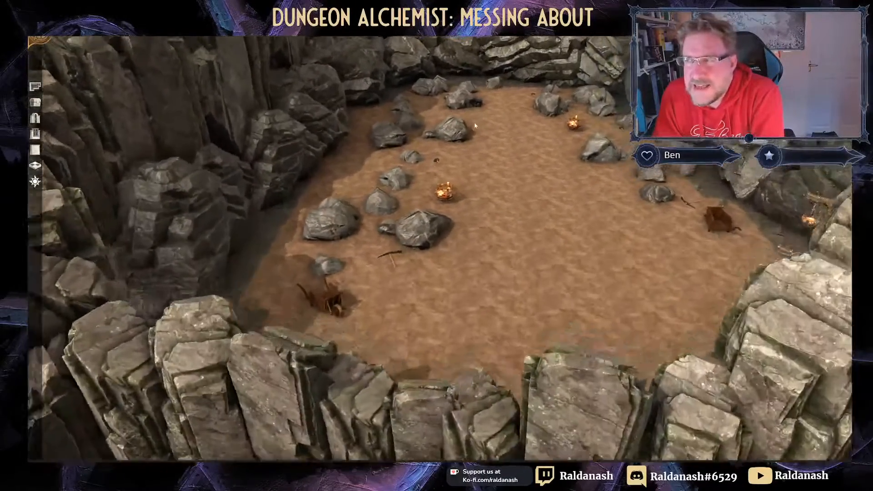
scroll(461, 138, up, 2)
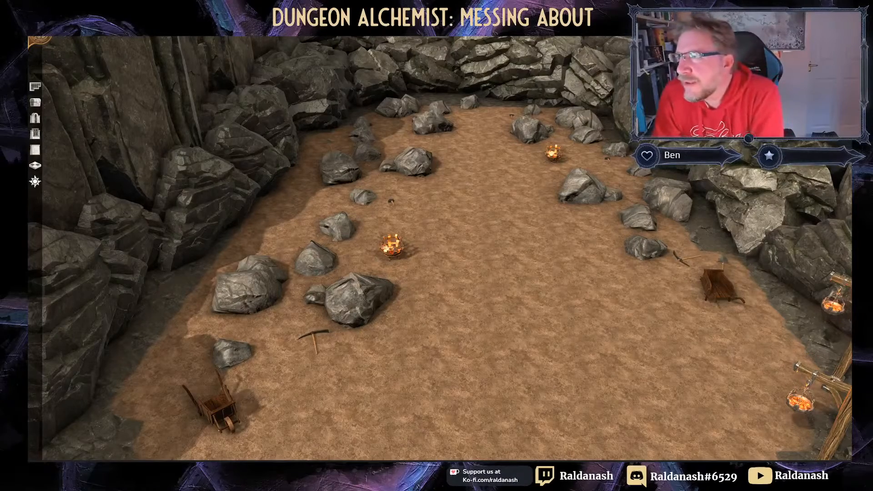
scroll(440, 248, down, 5)
scroll(440, 248, up, 3)
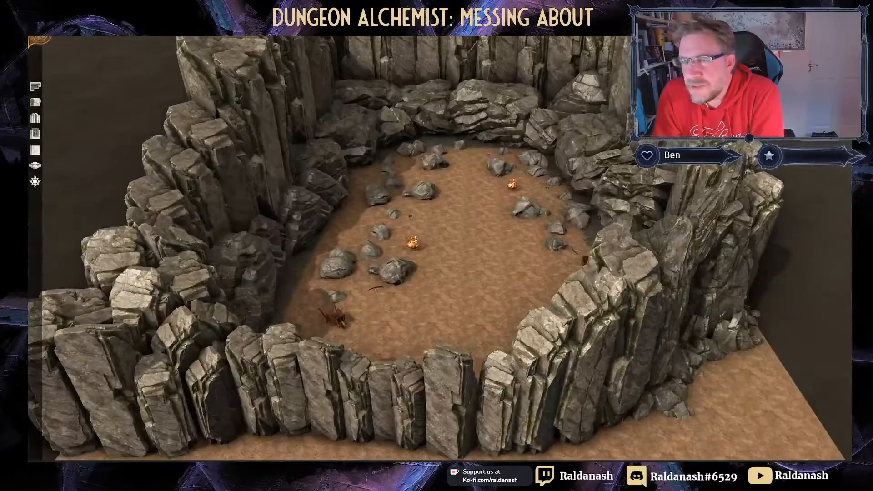
key(space)
key(space)
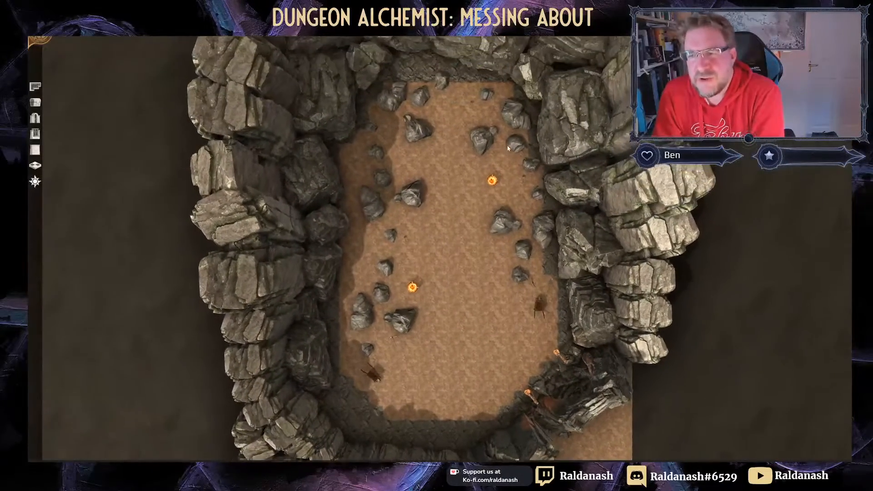
middle_drag(508, 145, 511, 149)
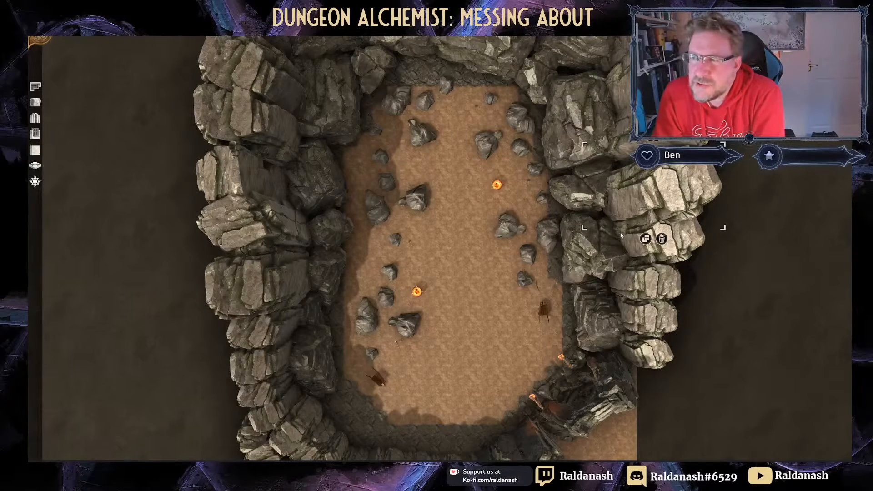
middle_drag(433, 205, 382, 179)
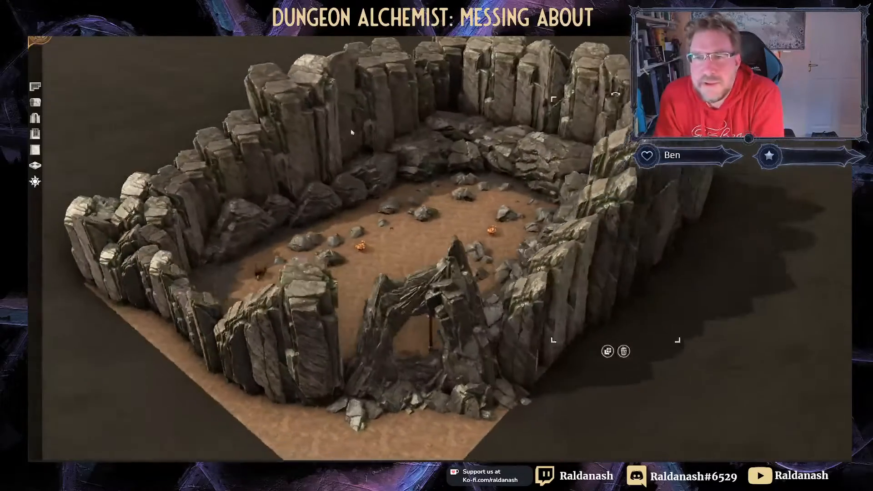
right_drag(405, 400, 378, 249)
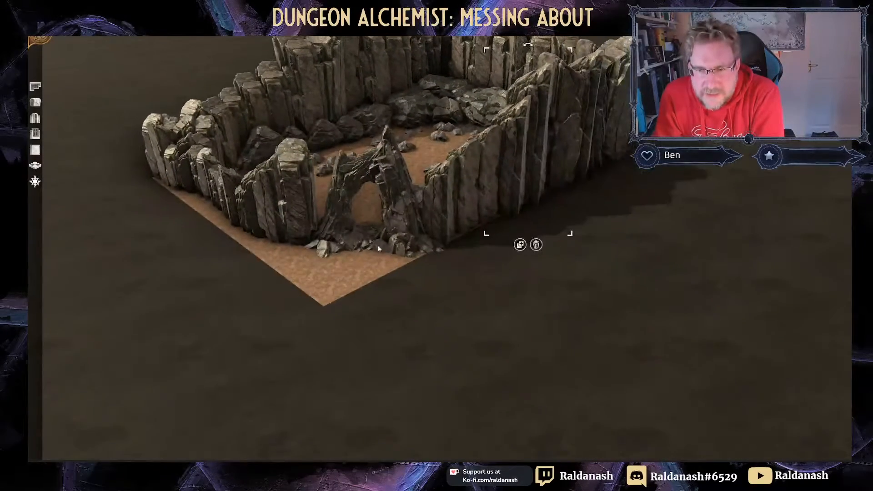
right_drag(391, 159, 397, 120)
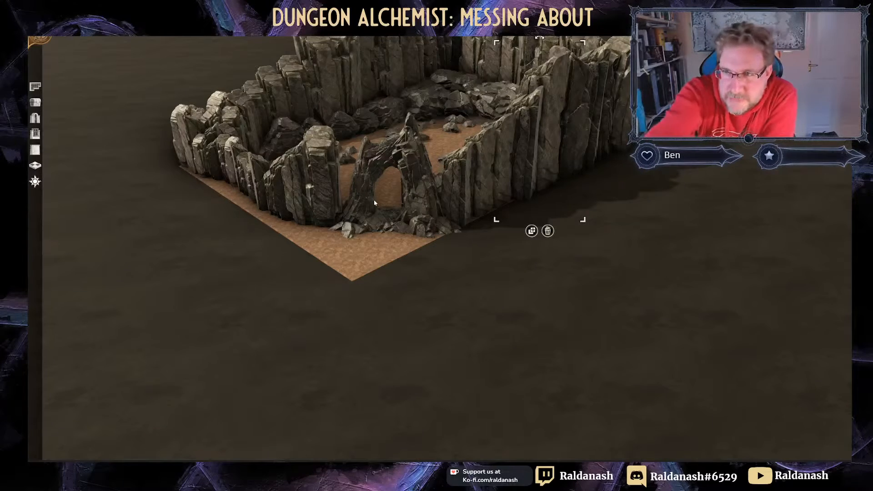
scroll(359, 198, up, 5)
key(w)
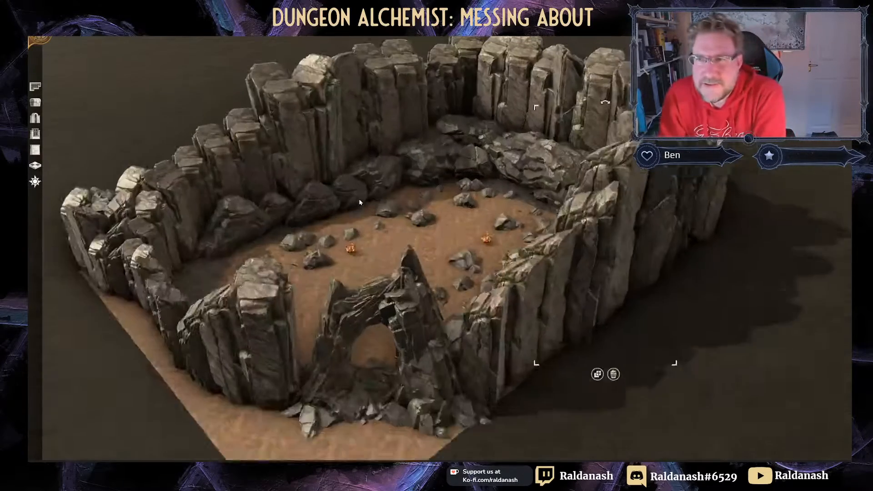
Step: Bring up the time-of-day controls and shift the lighting toward evening
click(35, 181)
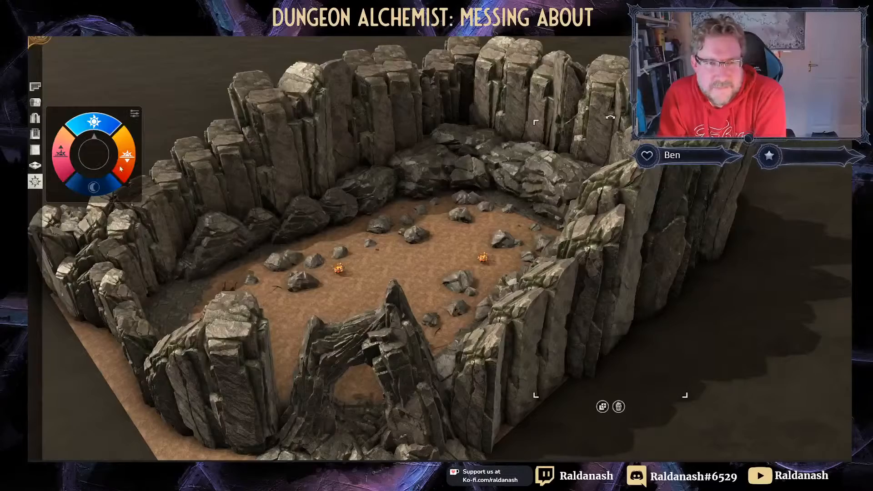
click(112, 184)
key(s)
key(a)
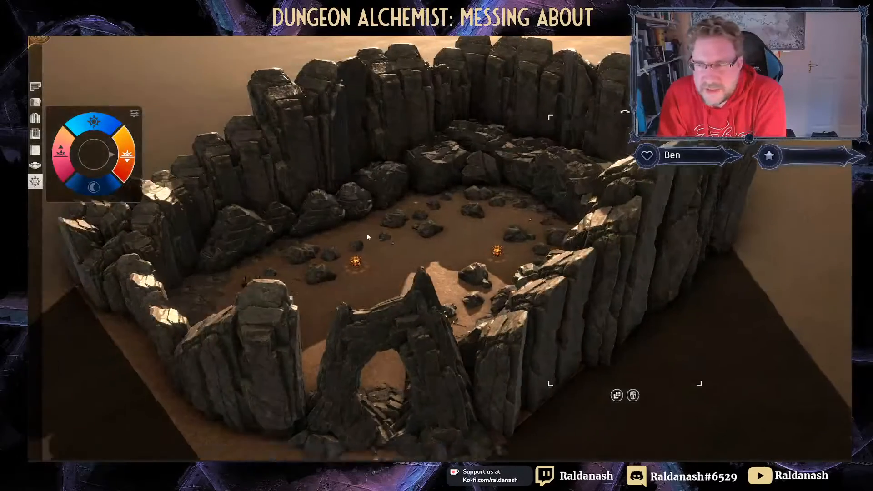
Step: Switch the lighting through sunrise and daytime to night, then bring up the main menu
click(65, 157)
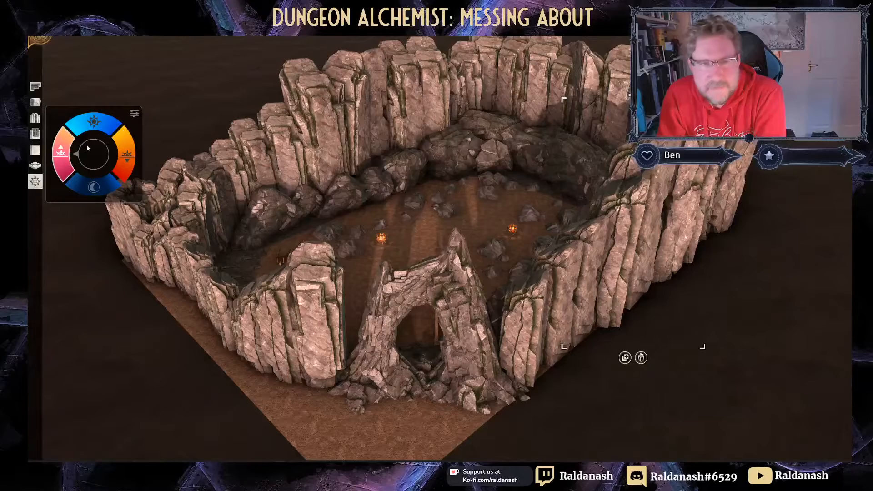
click(94, 121)
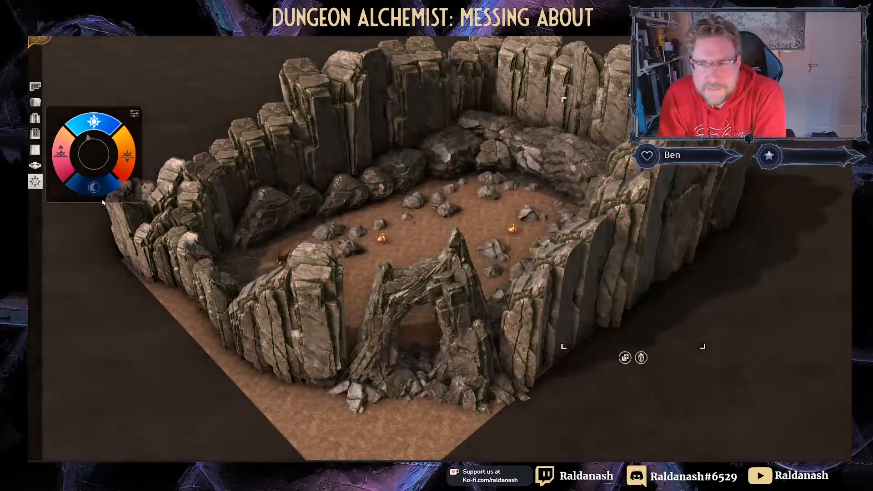
click(93, 187)
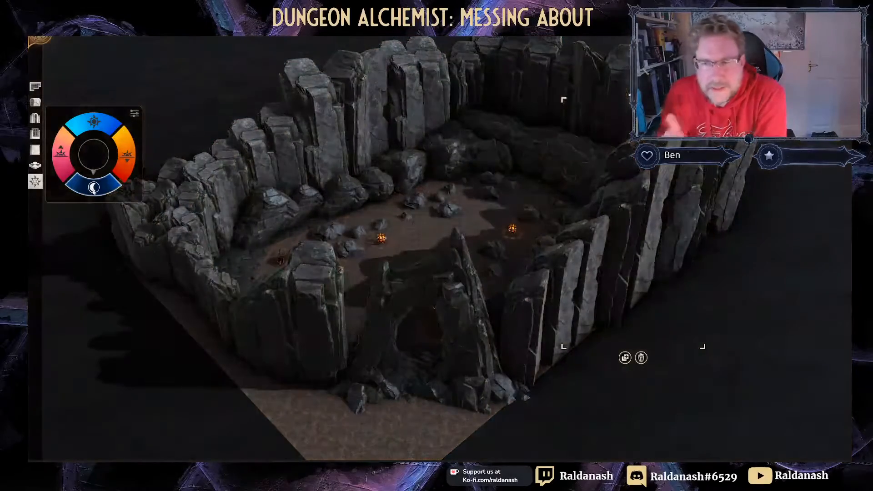
middle_drag(227, 188, 365, 130)
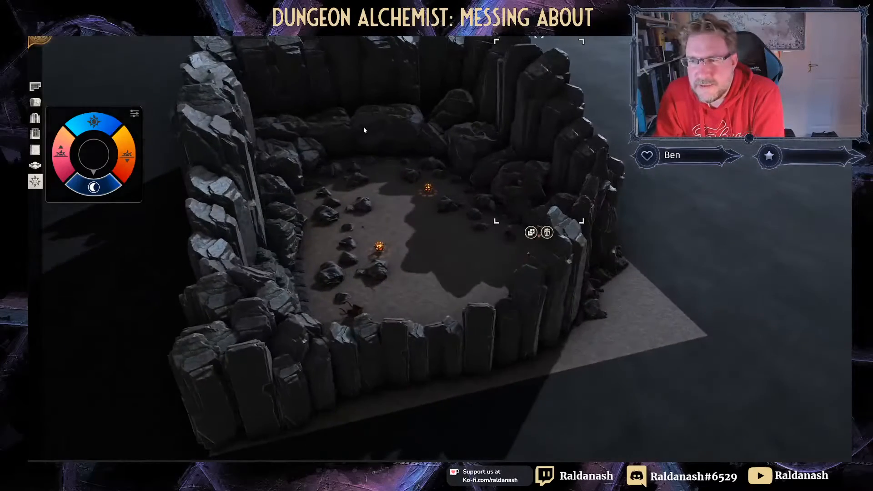
right_drag(365, 130, 352, 158)
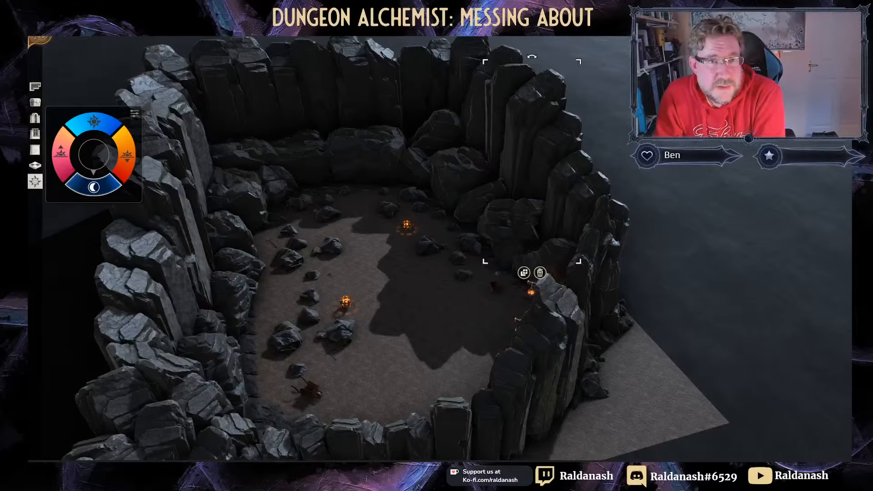
click(40, 40)
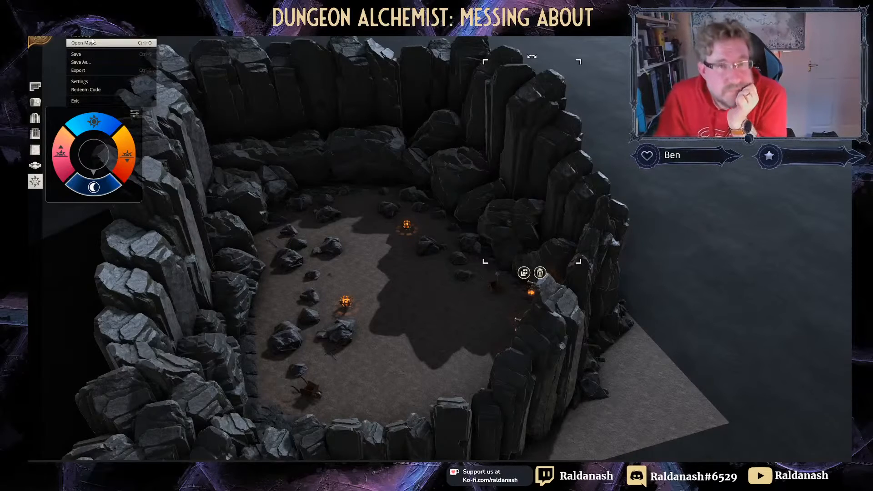
Step: Load the 'Messing about' map from the maps folder
click(93, 42)
scroll(197, 203, down, 5)
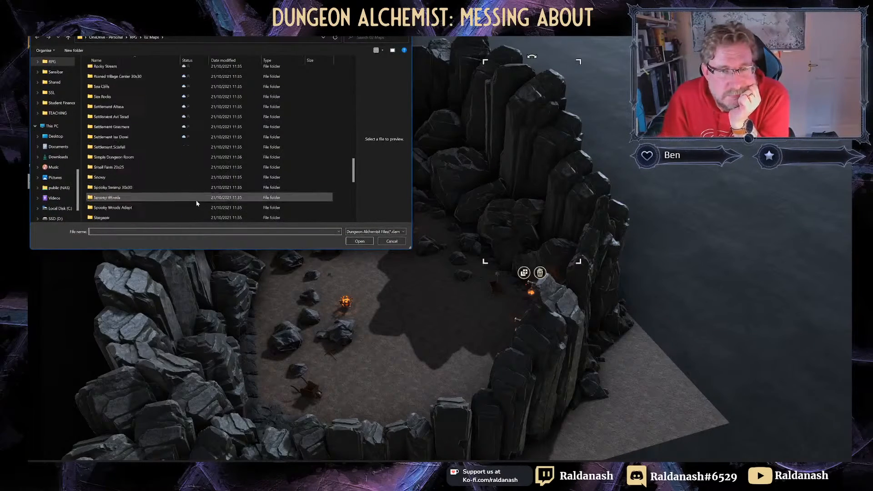
scroll(197, 203, down, 6)
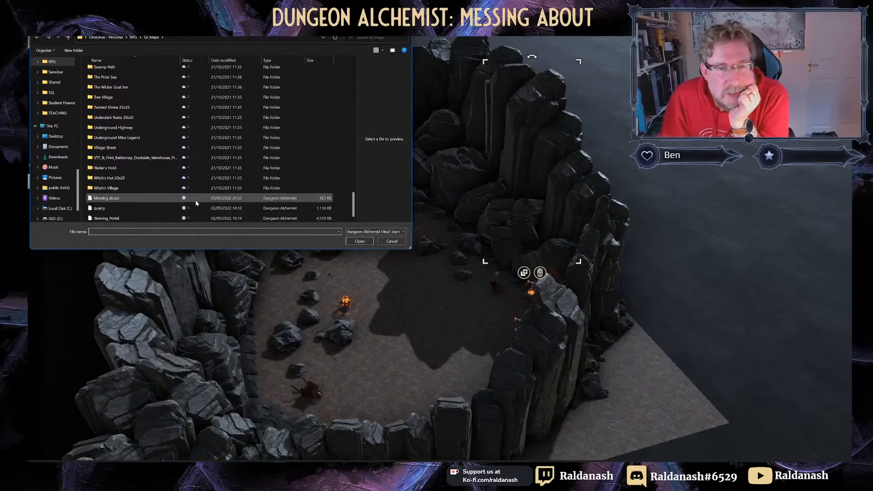
click(162, 198)
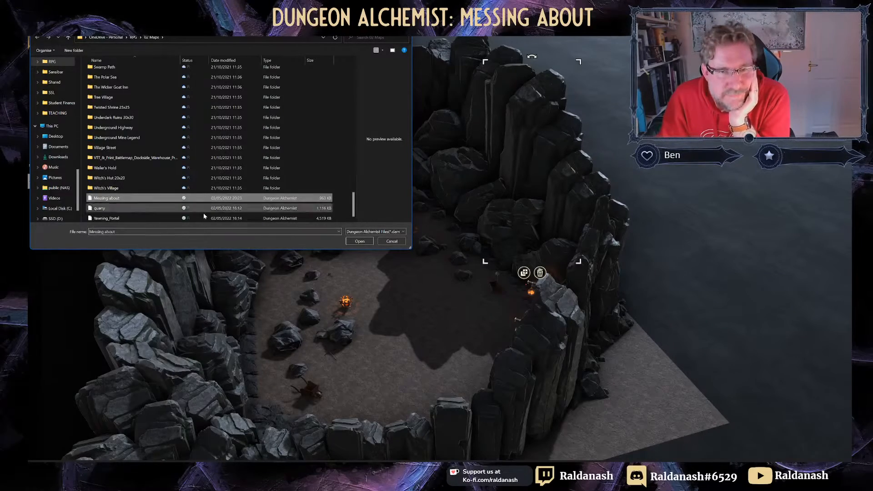
click(361, 243)
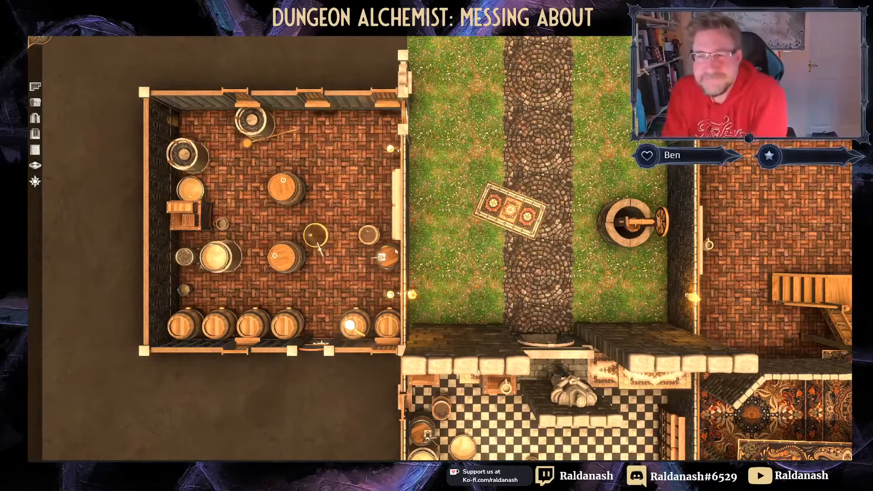
Step: Set an angled view over the walled courtyard and show the placeable object library
scroll(396, 252, down, 5)
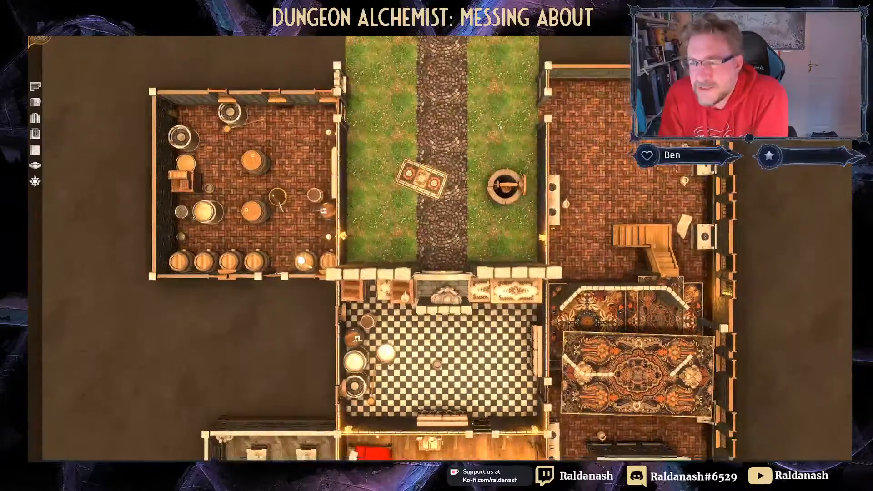
right_drag(501, 128, 434, 81)
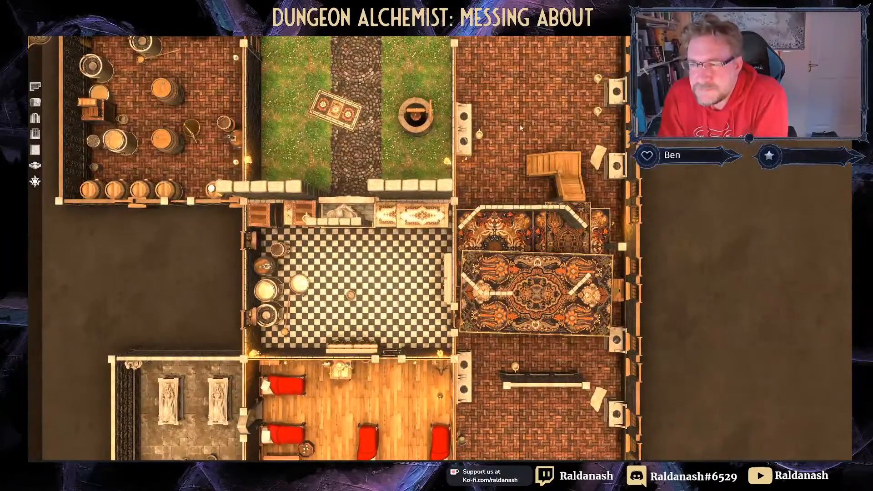
middle_drag(520, 128, 523, 204)
scroll(458, 225, down, 4)
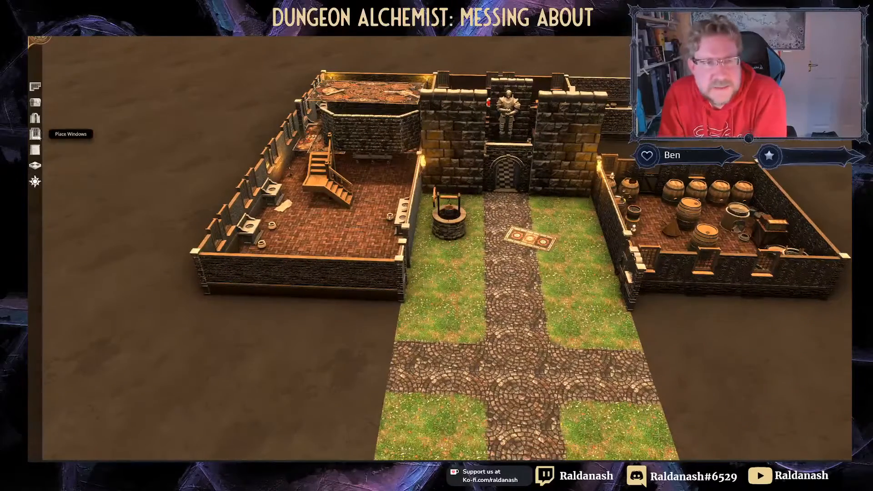
click(35, 102)
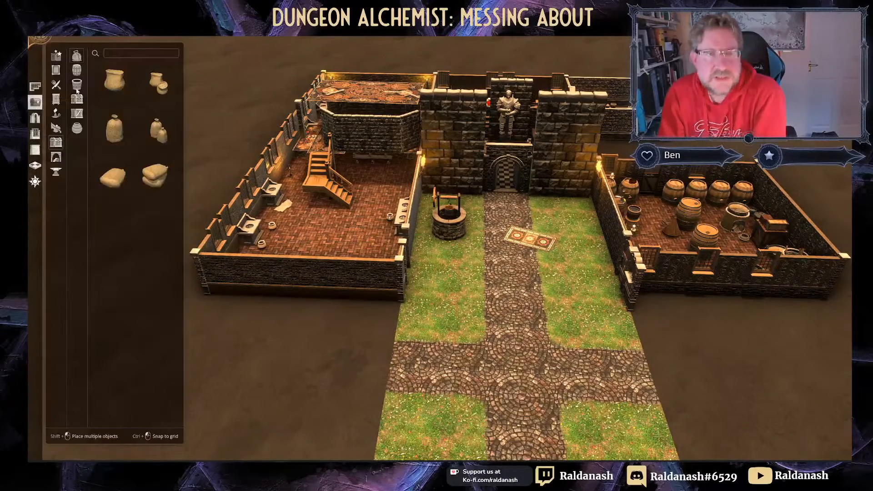
Step: Search objects for 'sca' and place a Scaffold in the courtyard beside the gate
click(118, 55)
text(sca)
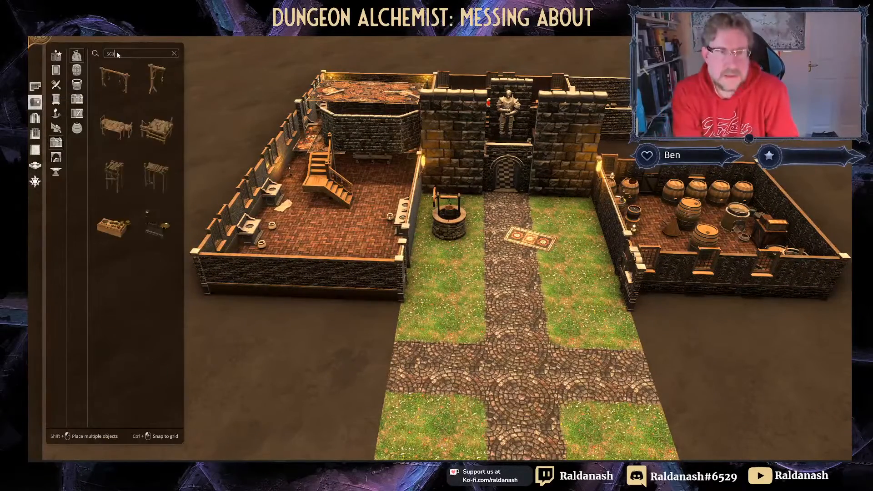
click(169, 142)
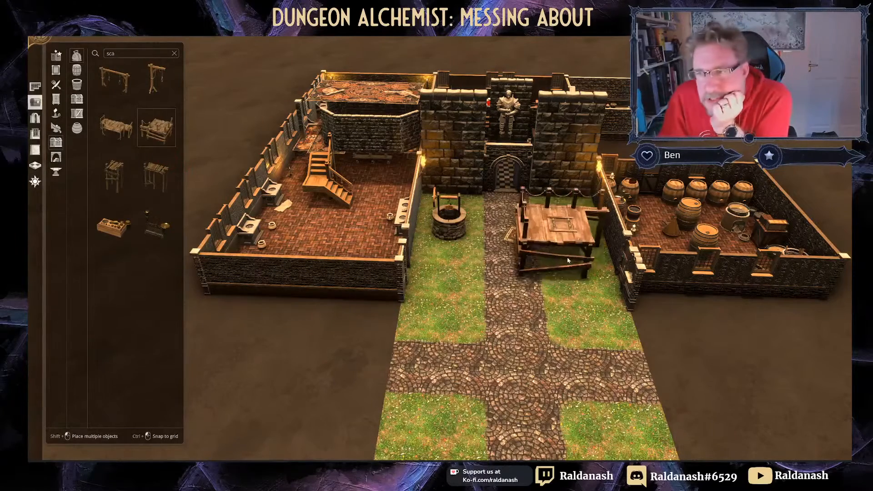
scroll(561, 234, down, 8)
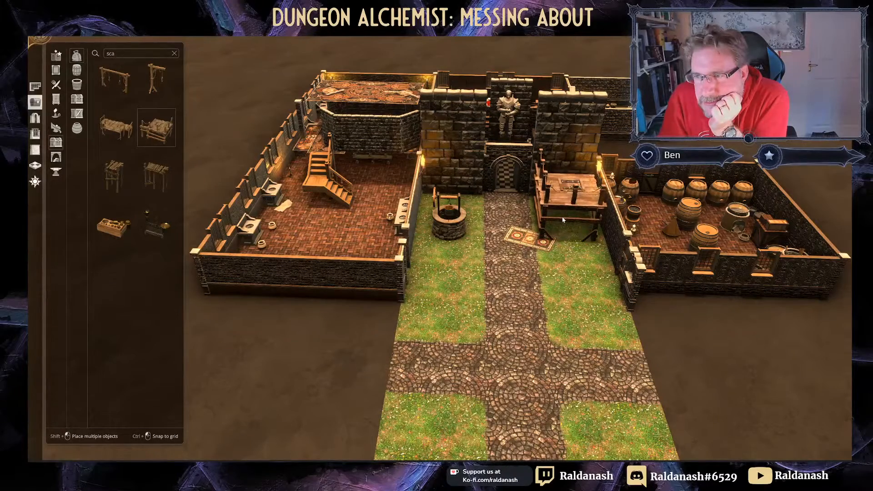
click(554, 238)
middle_drag(554, 237, 504, 220)
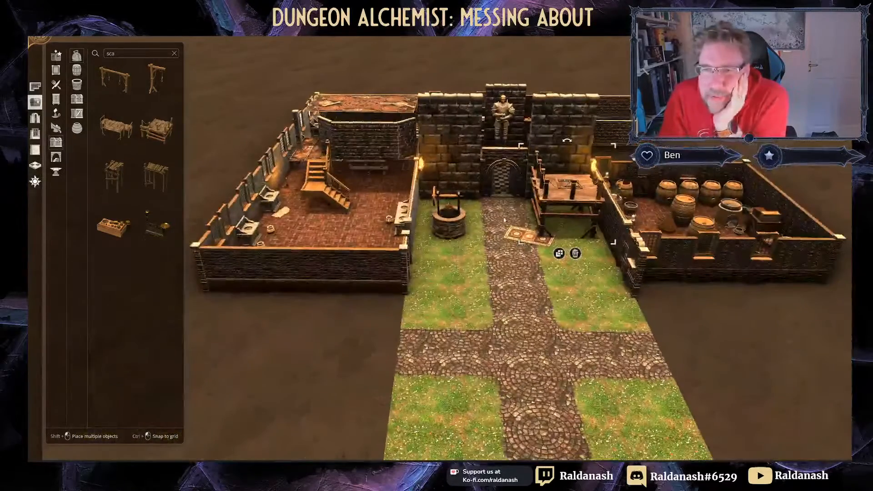
Step: Move the patterned rug from the path onto the top of the scaffold
click(157, 177)
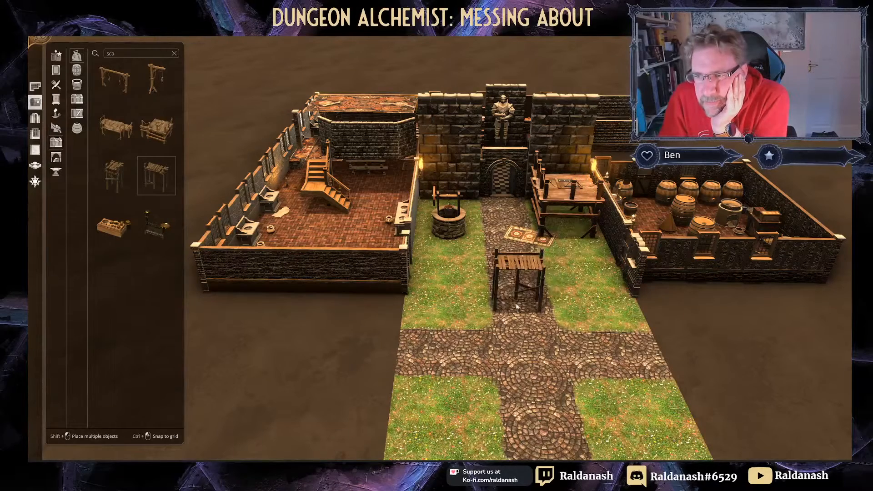
right_click(527, 258)
drag(526, 243, 605, 225)
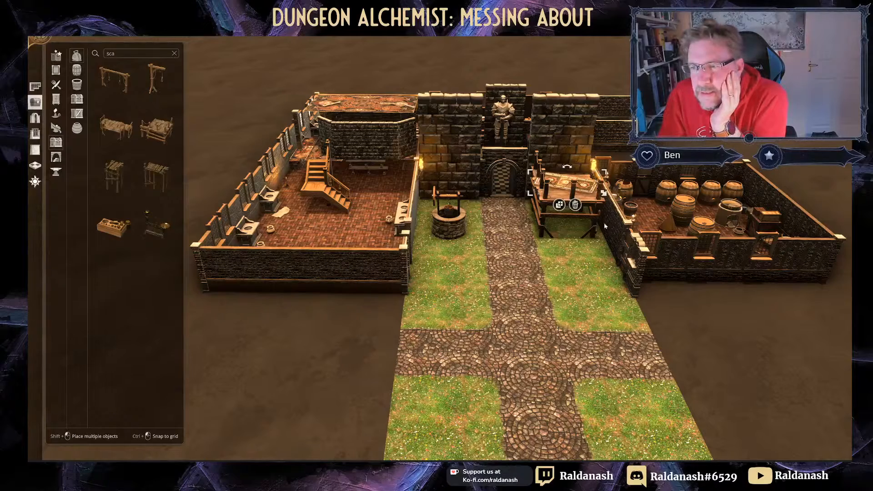
click(563, 188)
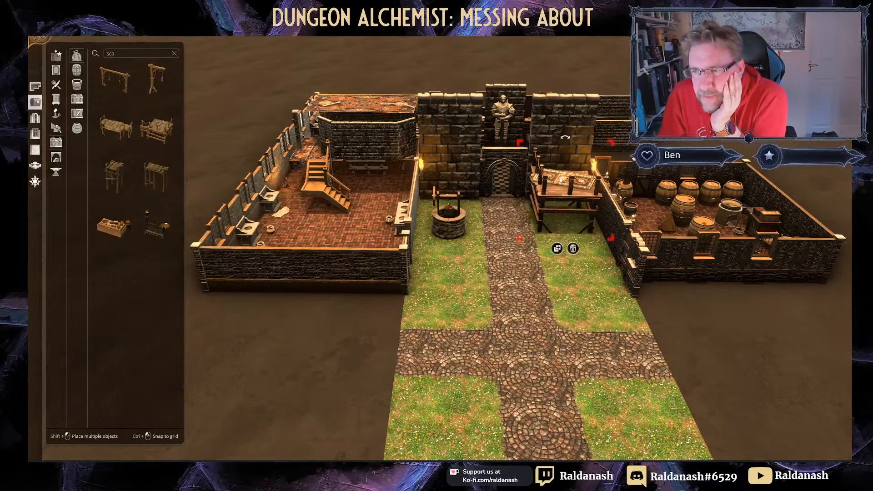
click(564, 187)
click(564, 187)
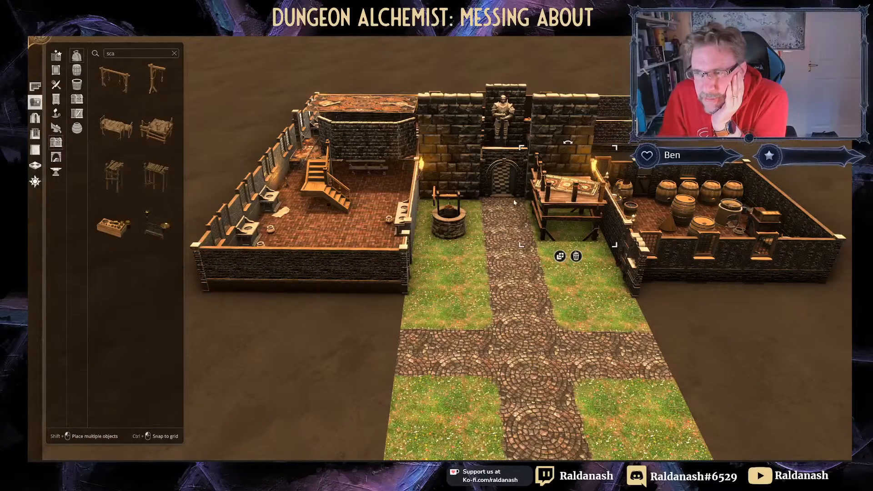
middle_drag(514, 202, 513, 203)
scroll(549, 223, up, 4)
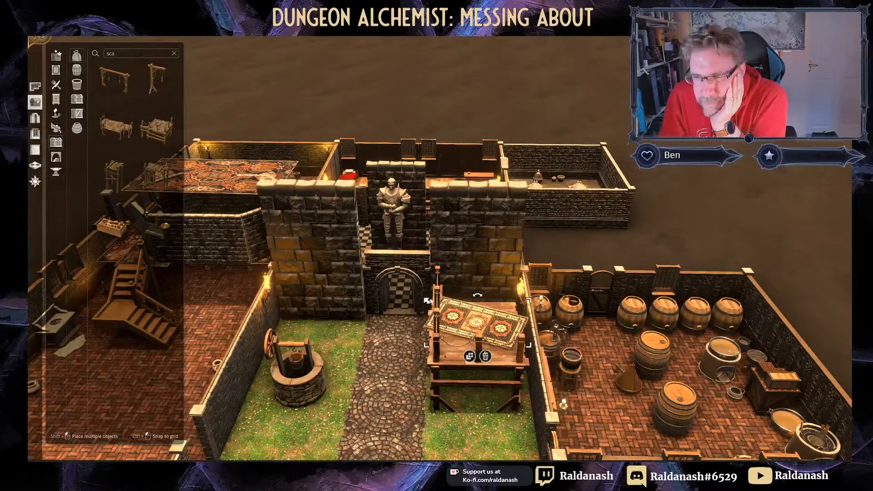
Step: Rotate and enlarge the rug to line up with the scaffold
drag(476, 296, 469, 297)
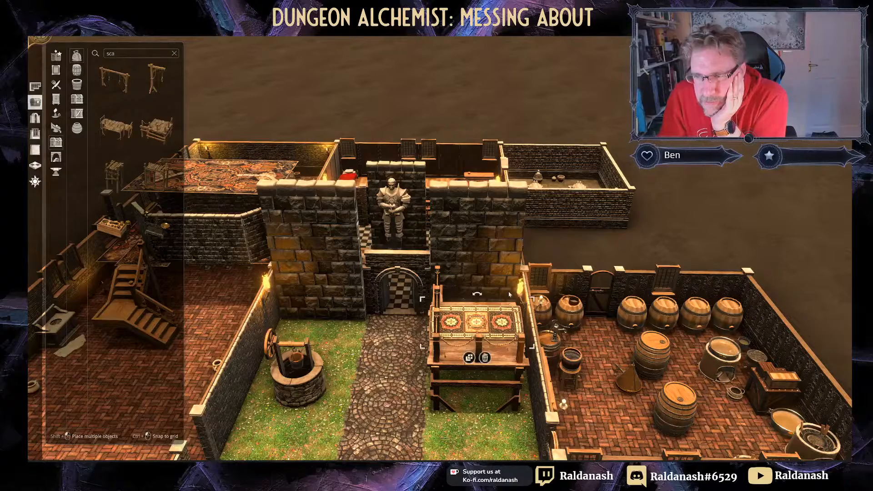
drag(531, 299, 517, 323)
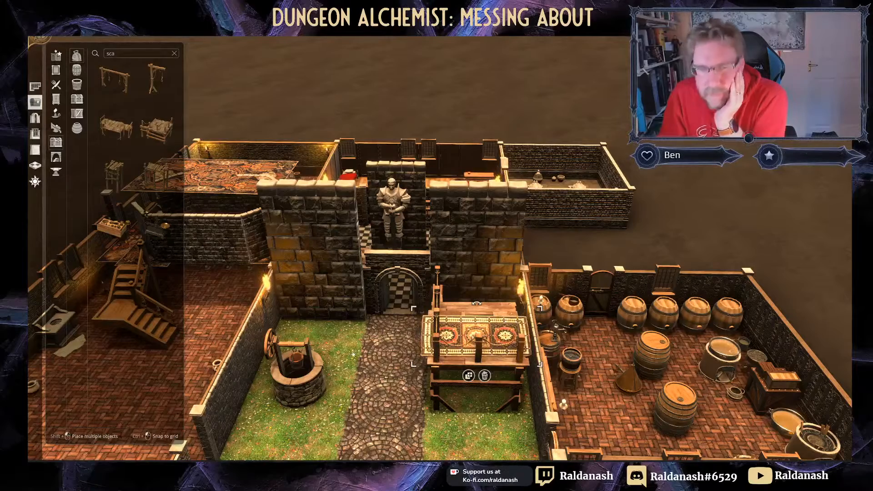
right_drag(517, 313, 525, 281)
Step: Place a scaffold on the platform and set a copy of the rug on its roof
click(151, 180)
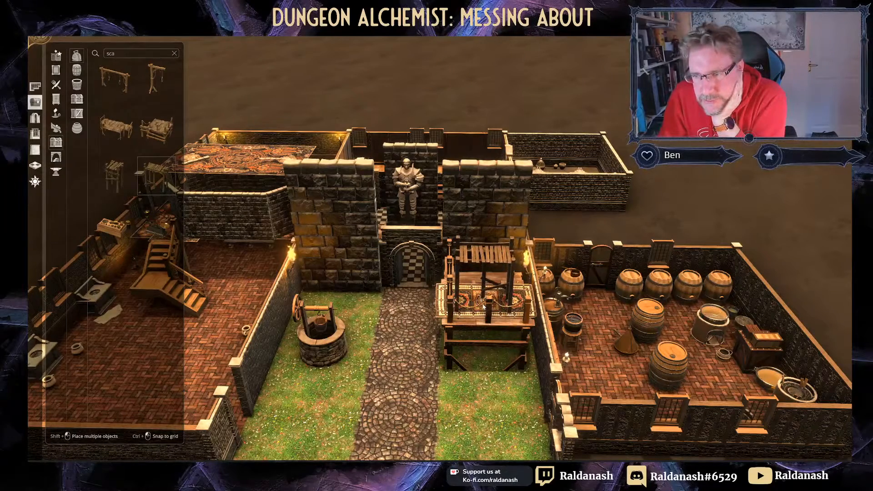
click(484, 306)
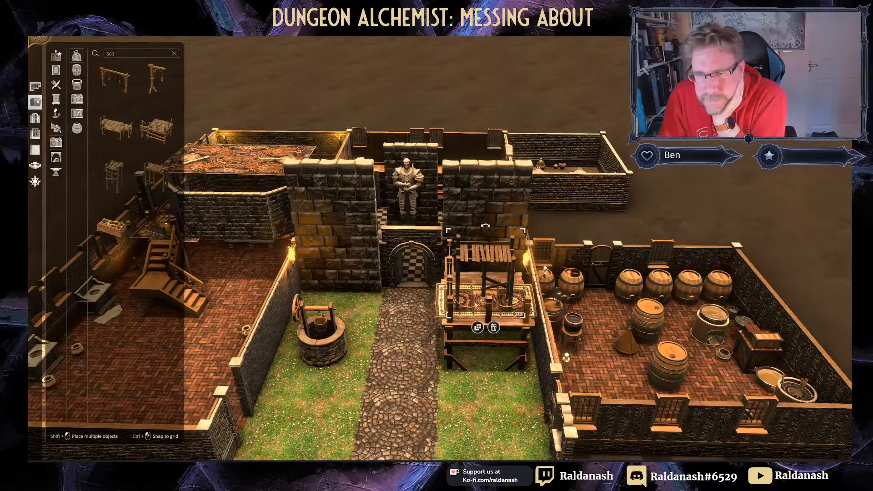
click(445, 307)
click(481, 337)
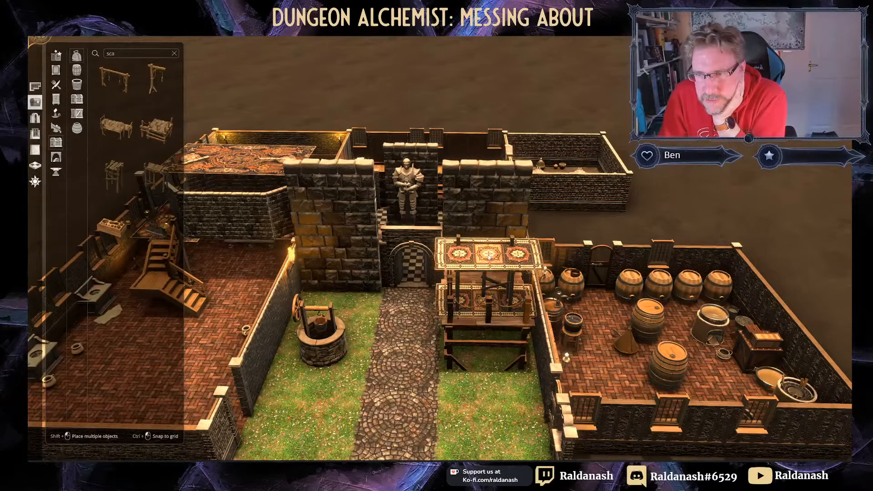
click(488, 255)
Step: Place a tall enlarged scaffold and move it back over the rug-covered platform
click(116, 184)
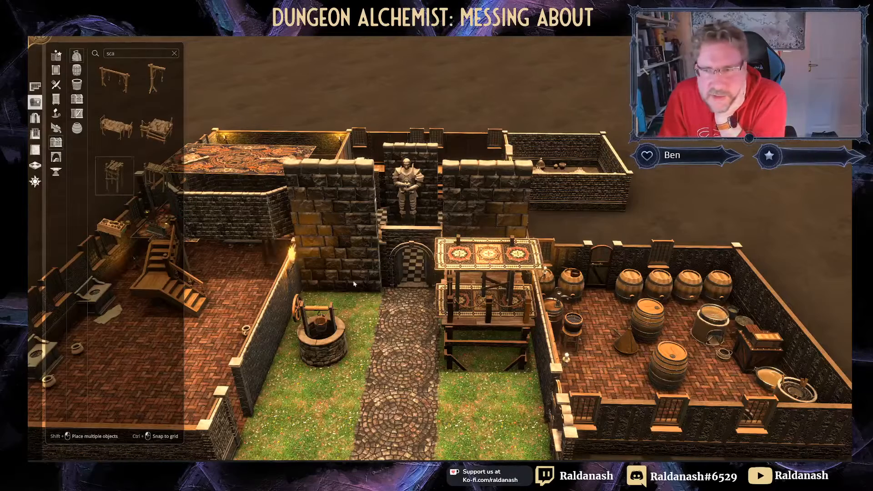
scroll(485, 261, down, 5)
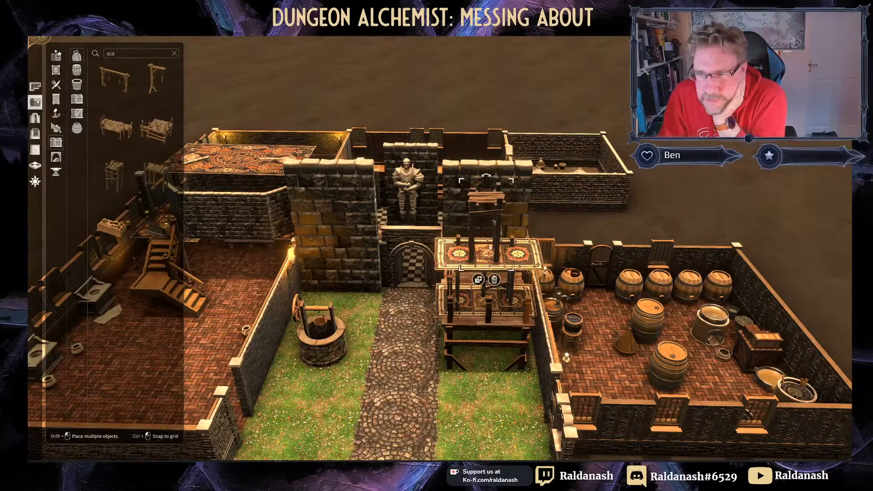
click(483, 258)
drag(565, 161, 567, 155)
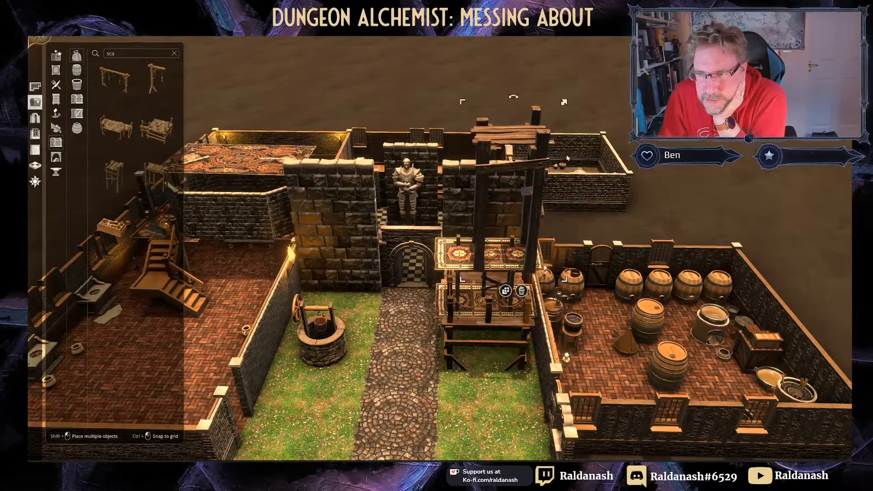
mouse_move(522, 188)
mouse_down()
mouse_move(522, 168)
mouse_move(525, 186)
mouse_up()
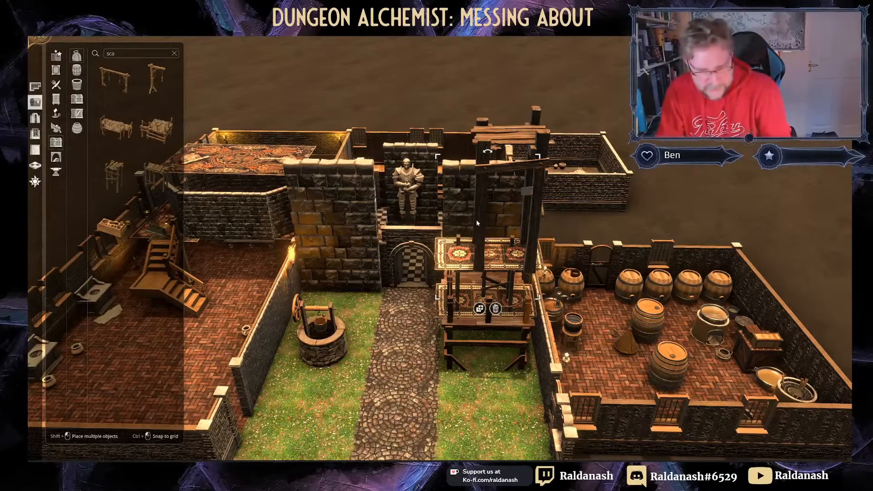
click(486, 173)
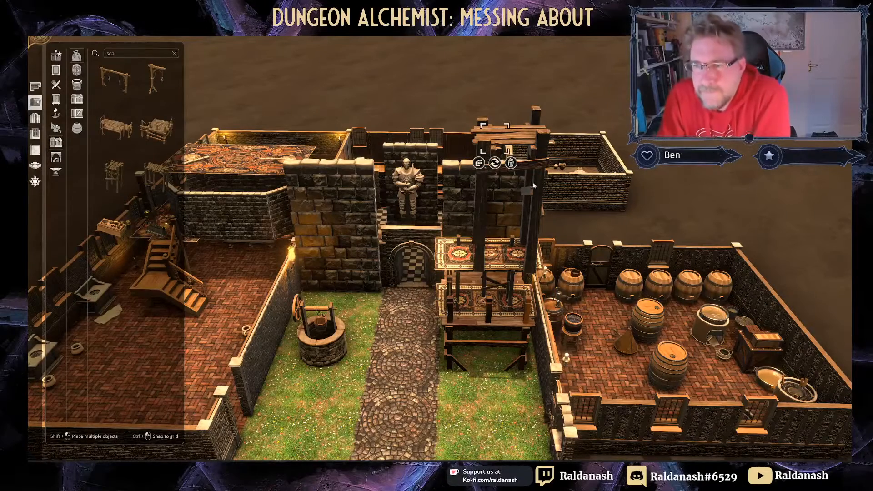
drag(541, 197, 523, 193)
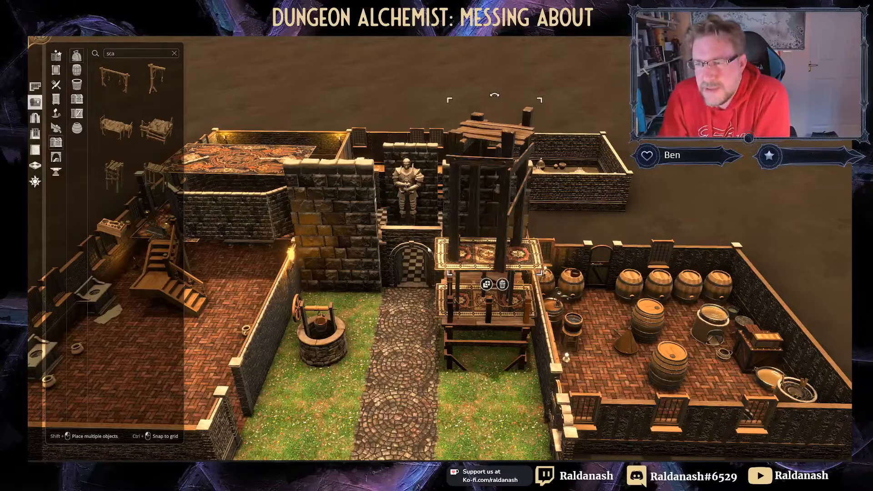
right_drag(397, 249, 719, 237)
Step: Rotate the scaffold tower two steps in place
key(d)
key(w)
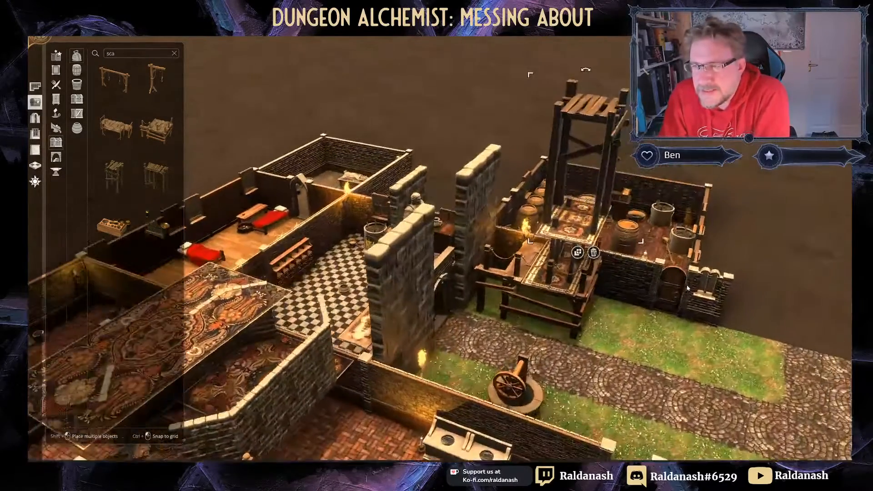
key(r)
key(r)
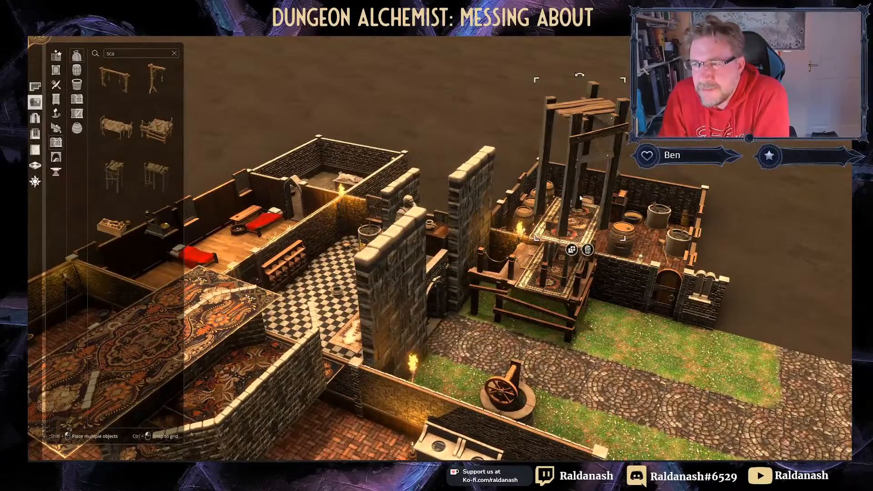
key(r)
key(r)
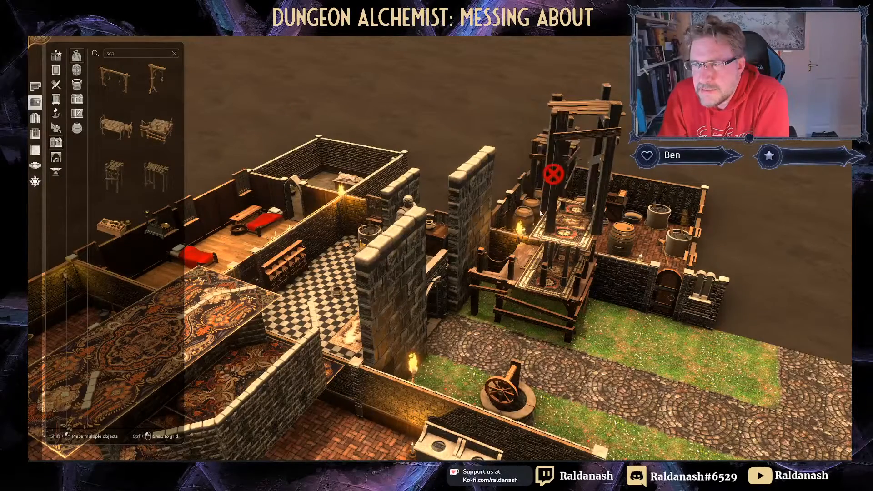
right_click(631, 219)
Step: Duplicate the patterned rug and place the copy on the stone pillar
click(566, 247)
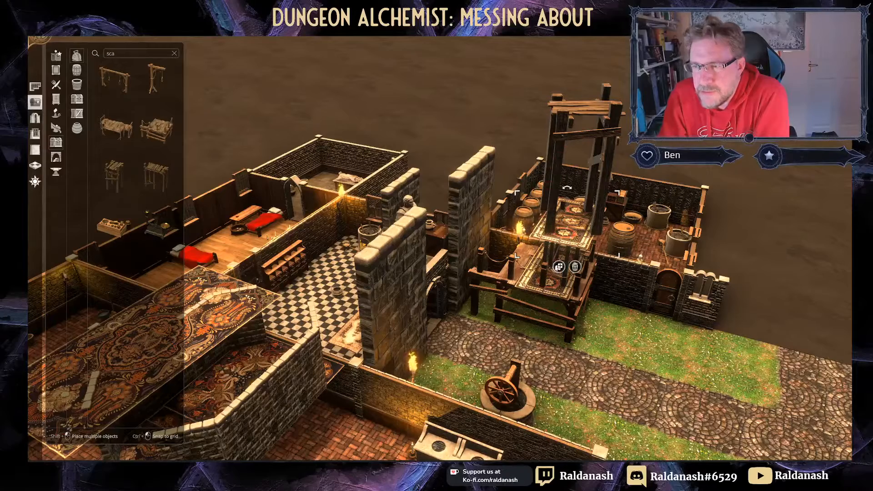
click(559, 267)
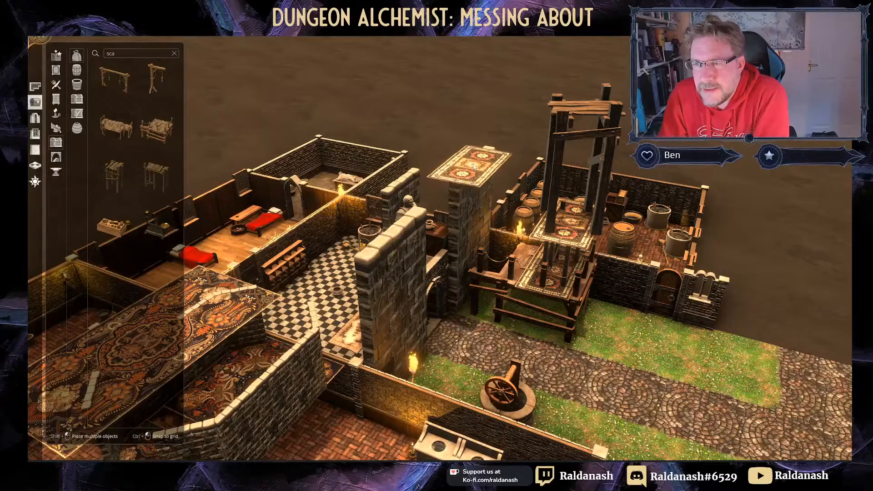
click(476, 164)
middle_drag(406, 108, 558, 120)
right_drag(557, 120, 427, 225)
mouse_move(428, 225)
mouse_down()
mouse_move(427, 234)
mouse_move(426, 218)
mouse_up()
middle_drag(337, 174, 633, 255)
right_drag(634, 255, 603, 334)
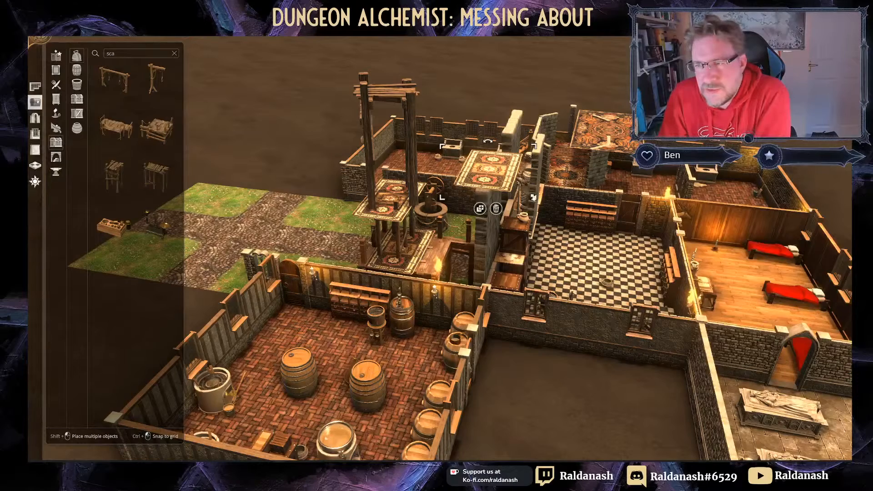
Step: Shrink the rug copy sitting on the stone wall top
drag(533, 197, 495, 161)
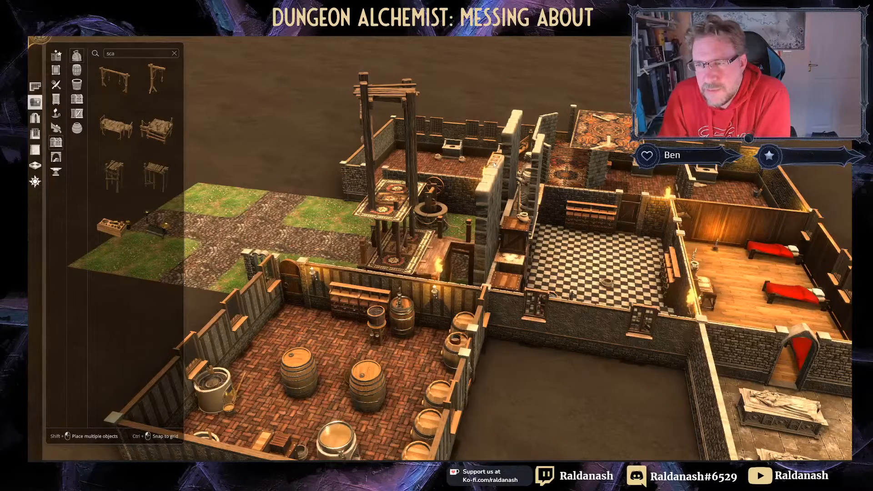
click(495, 164)
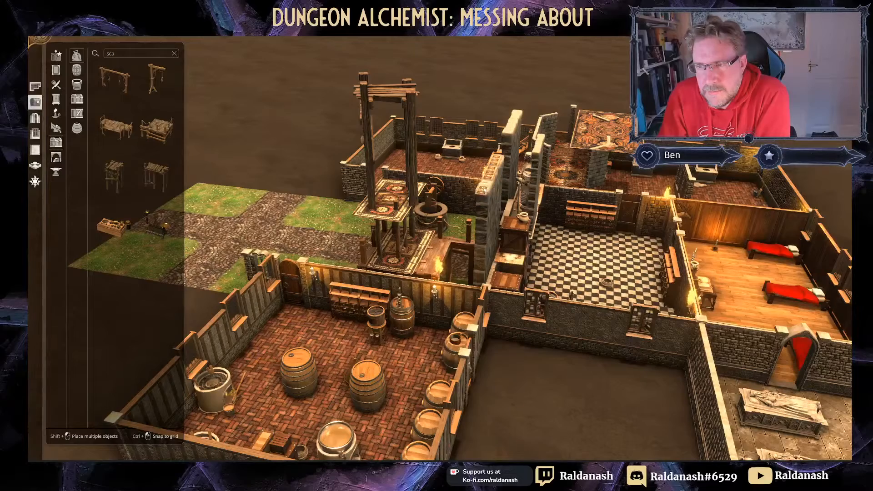
click(487, 182)
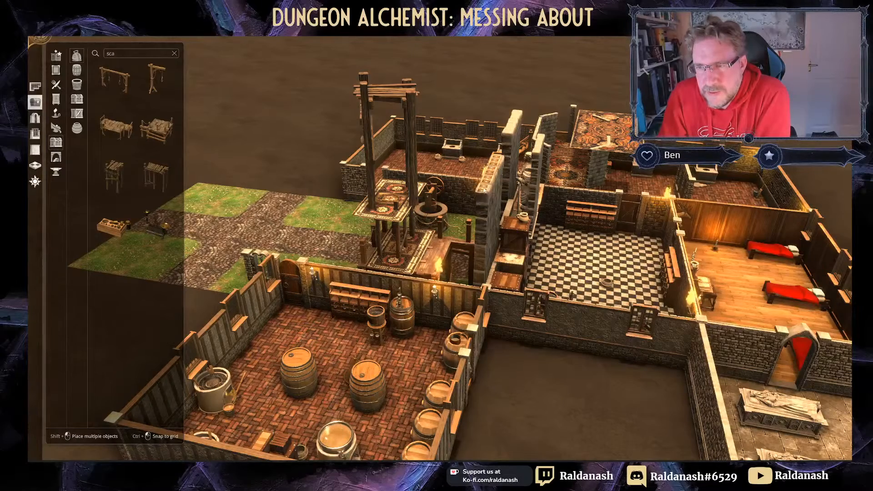
click(485, 187)
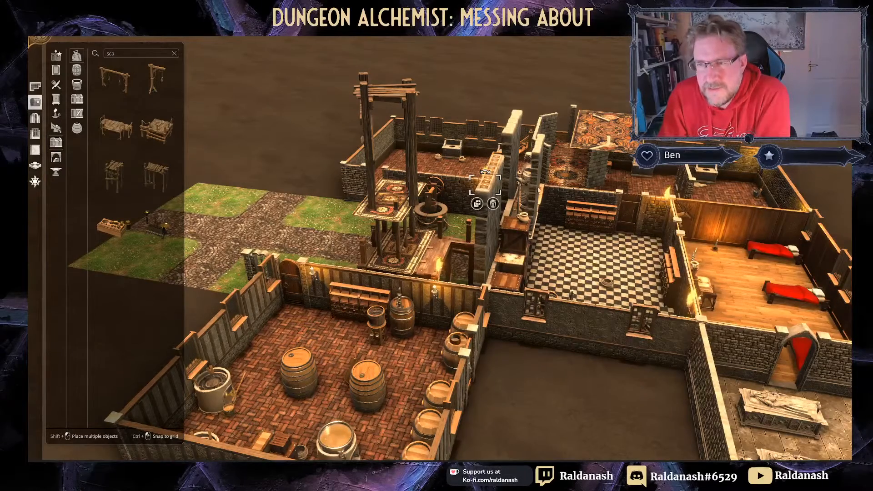
right_drag(485, 187, 426, 230)
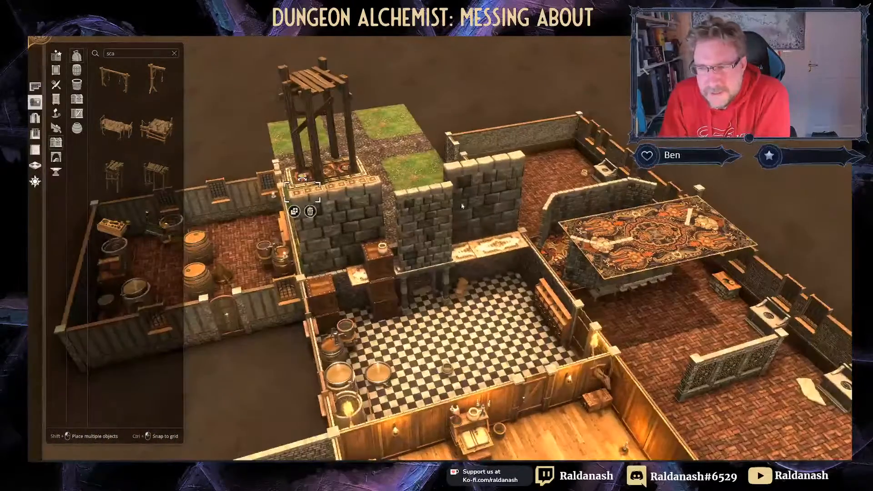
Step: Duplicate the top crate three times, stacking each copy into a column against the tower wall
click(415, 288)
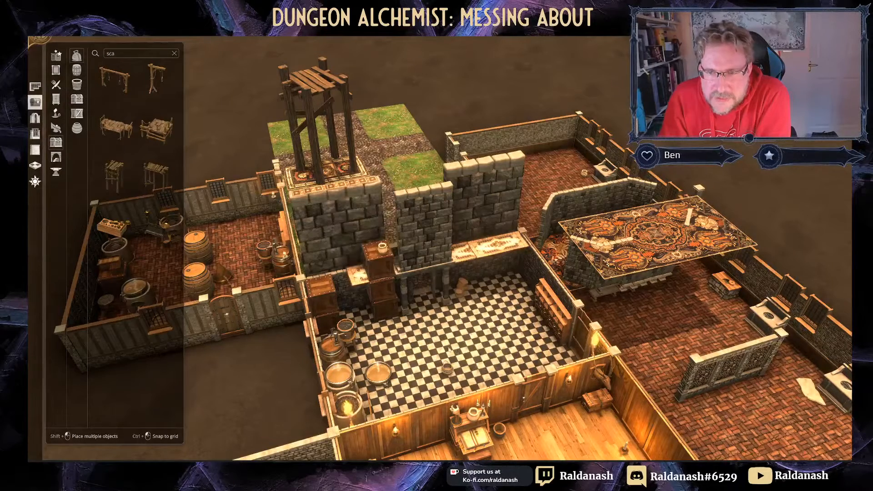
click(339, 317)
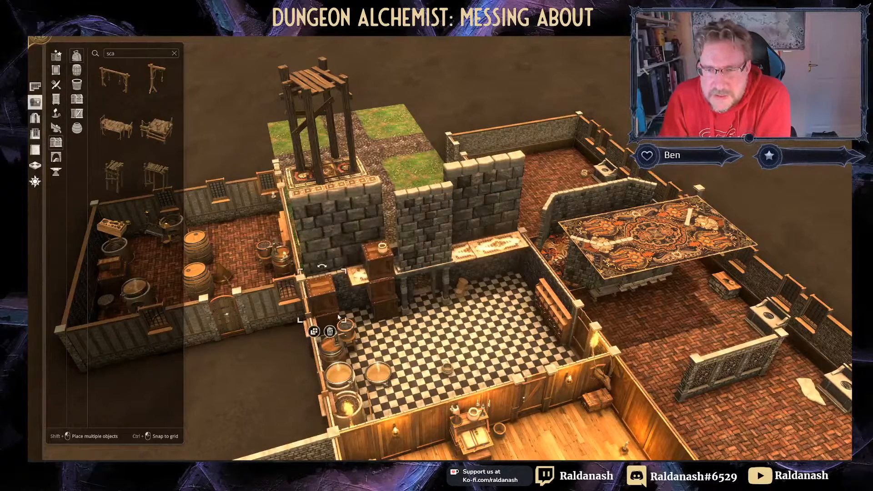
click(322, 287)
click(311, 311)
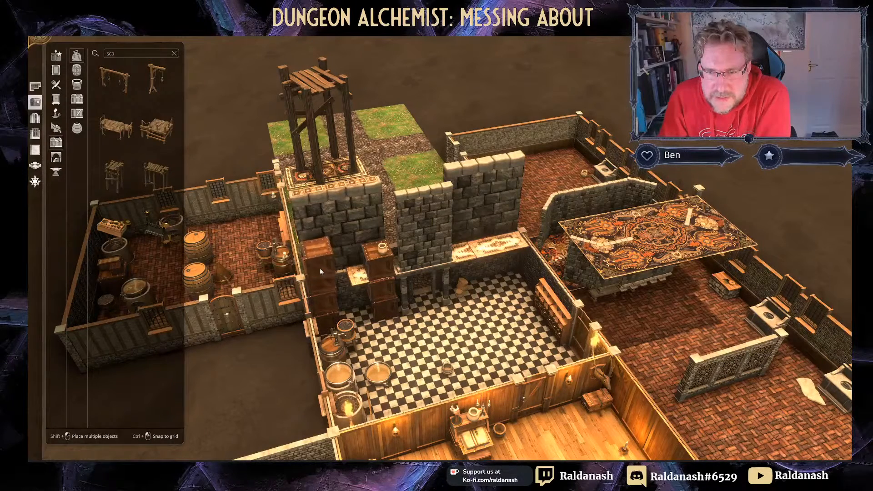
click(319, 268)
click(318, 267)
click(309, 291)
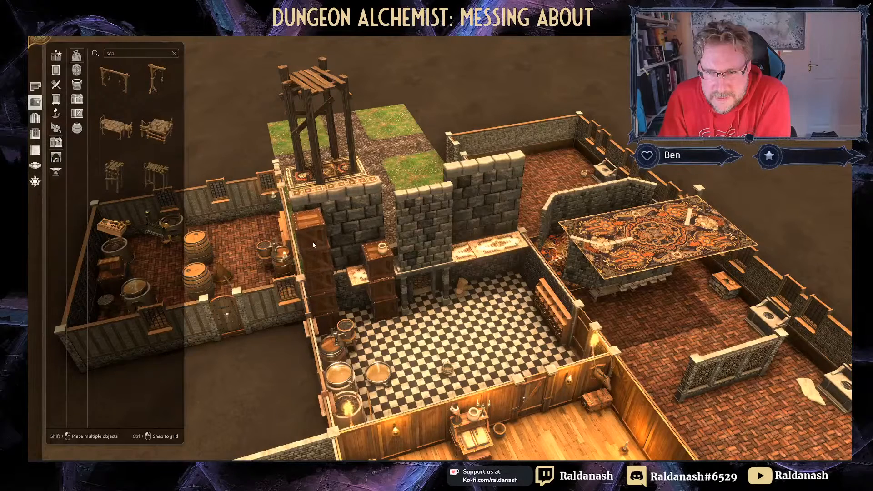
click(313, 242)
click(302, 268)
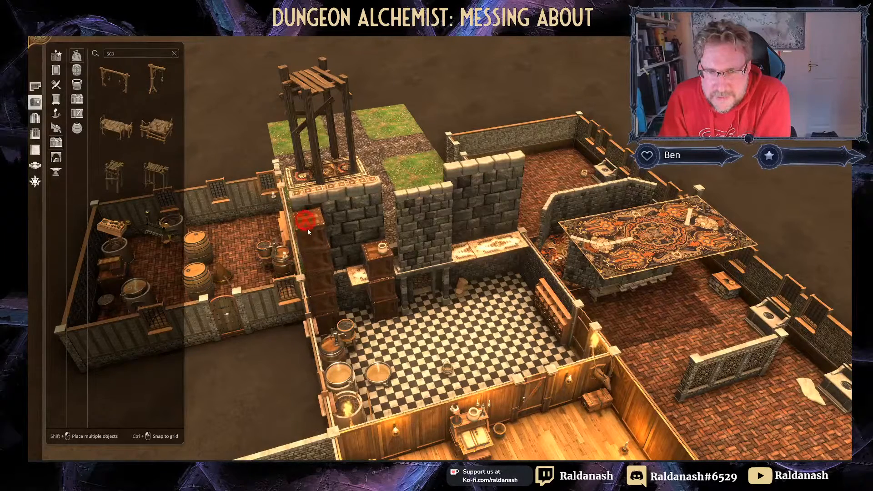
click(311, 227)
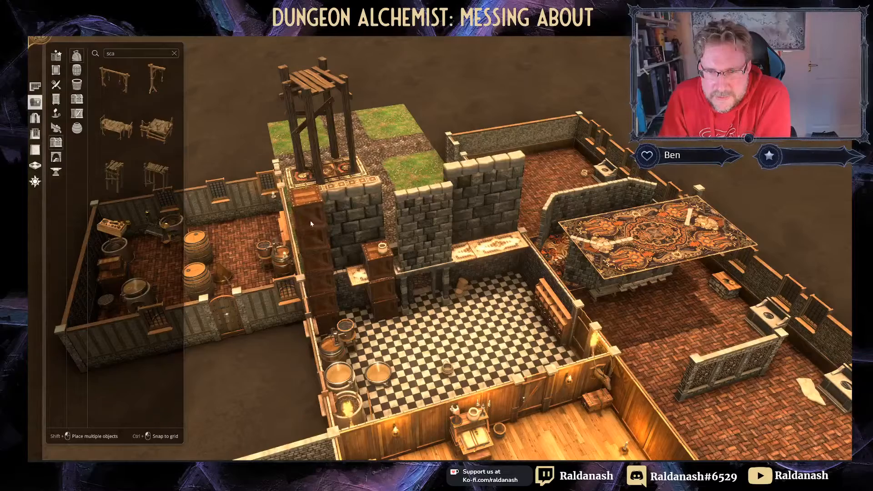
click(311, 222)
middle_drag(314, 222, 524, 199)
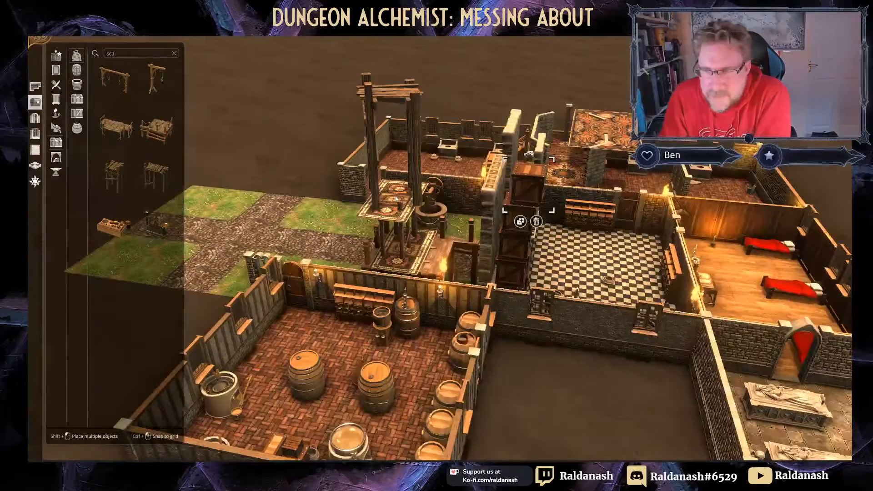
Step: Line up the top crate with the stack and cancel the extra copy
mouse_move(525, 199)
mouse_down()
mouse_move(518, 171)
mouse_move(517, 181)
mouse_up()
click(512, 195)
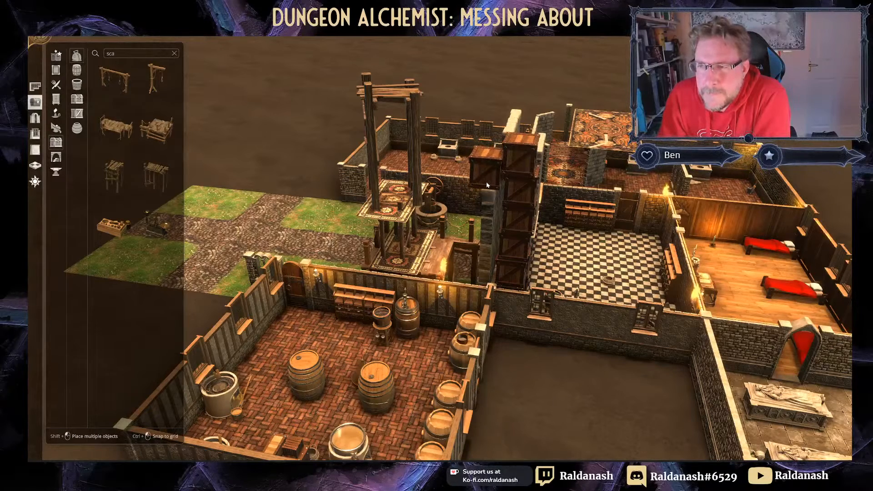
key(Escape)
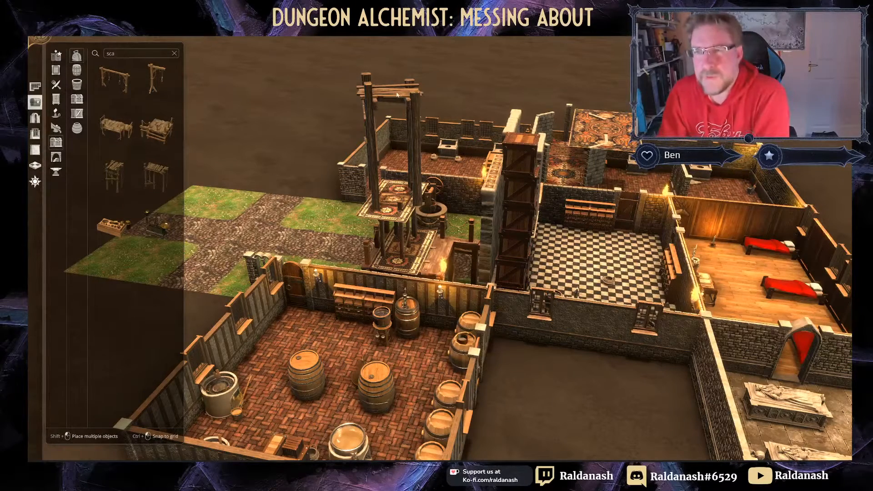
Step: Shrink the tall scaffold and set it on top of the gatehouse wall
click(426, 85)
drag(431, 67, 405, 133)
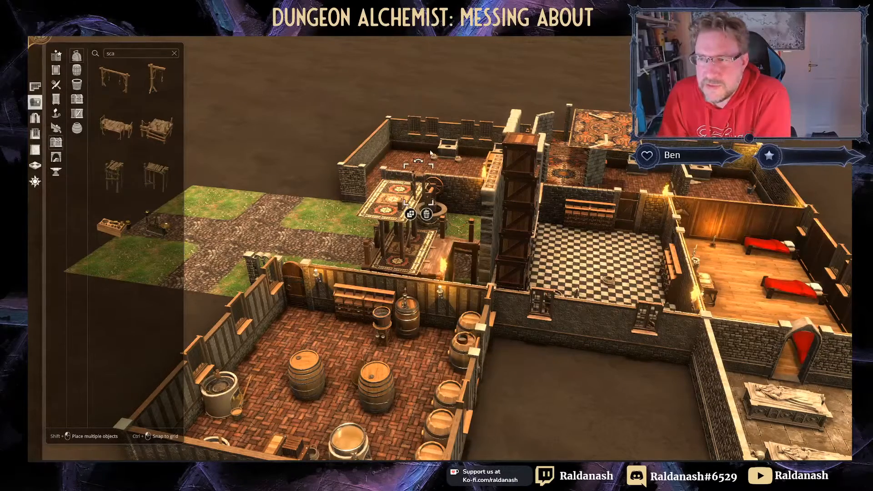
middle_drag(430, 154, 538, 179)
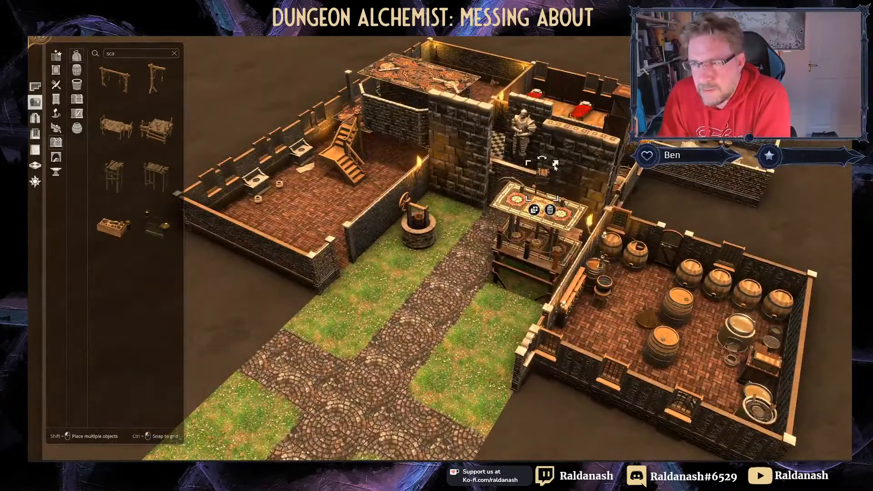
drag(555, 164, 581, 121)
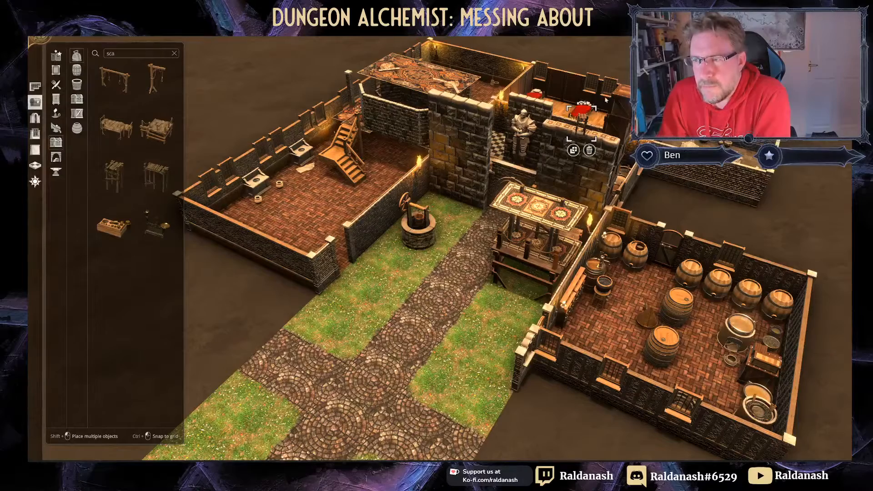
middle_drag(606, 124, 455, 243)
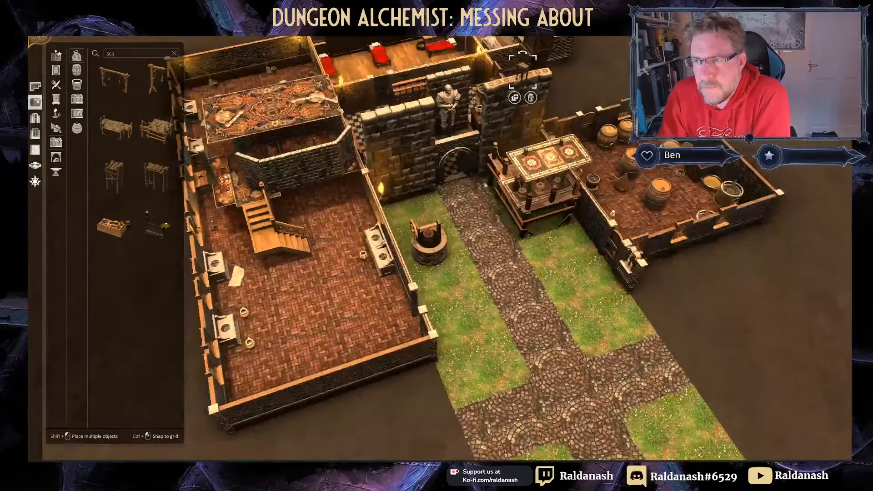
right_drag(455, 243, 516, 396)
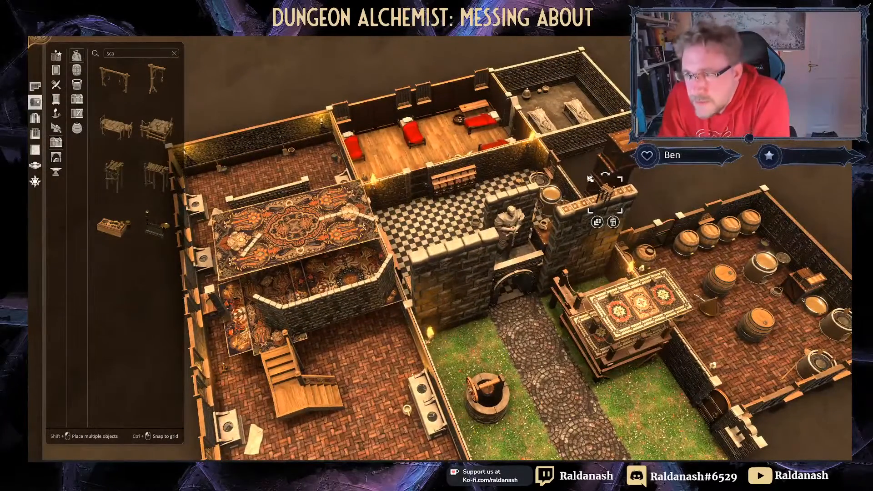
drag(605, 198, 605, 189)
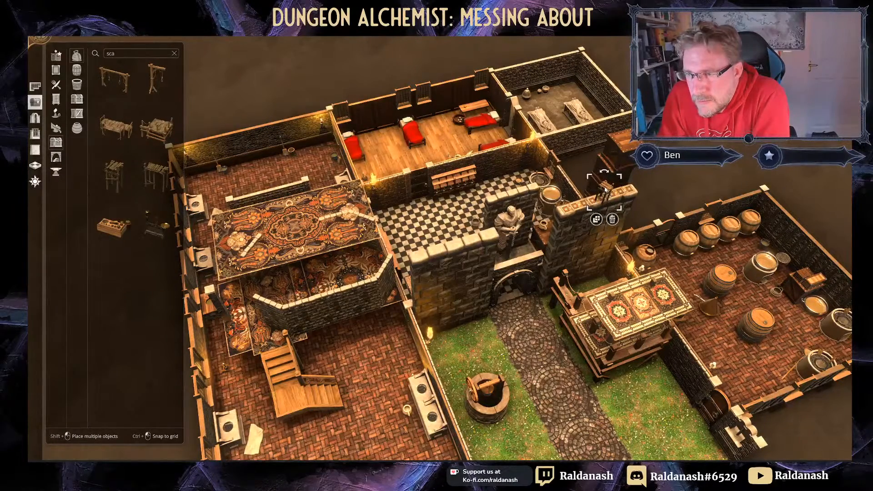
scroll(606, 186, down, 1)
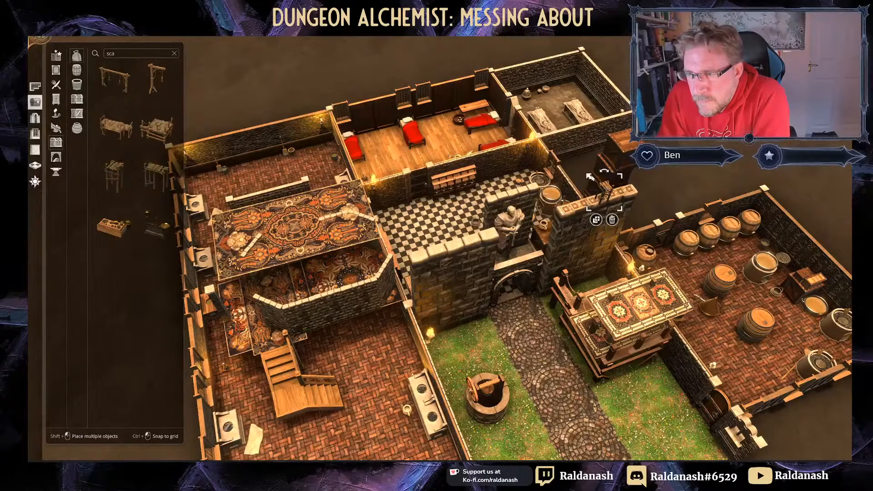
drag(590, 176, 580, 162)
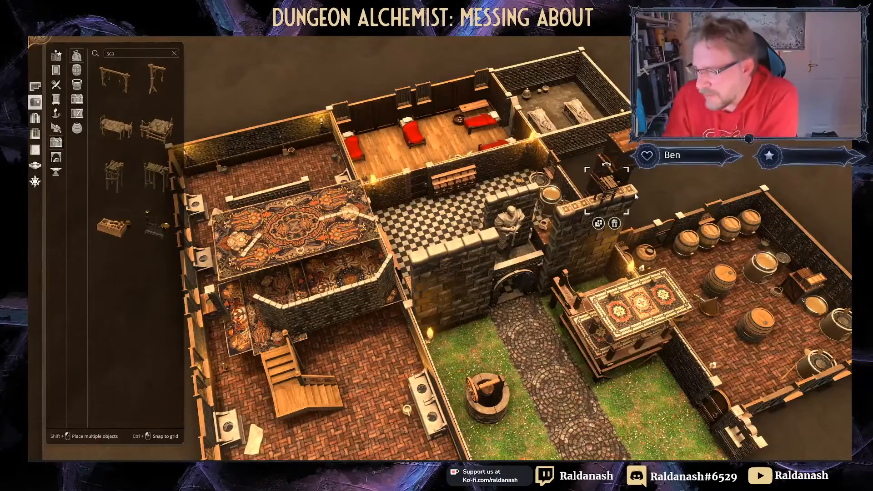
middle_drag(636, 196, 490, 172)
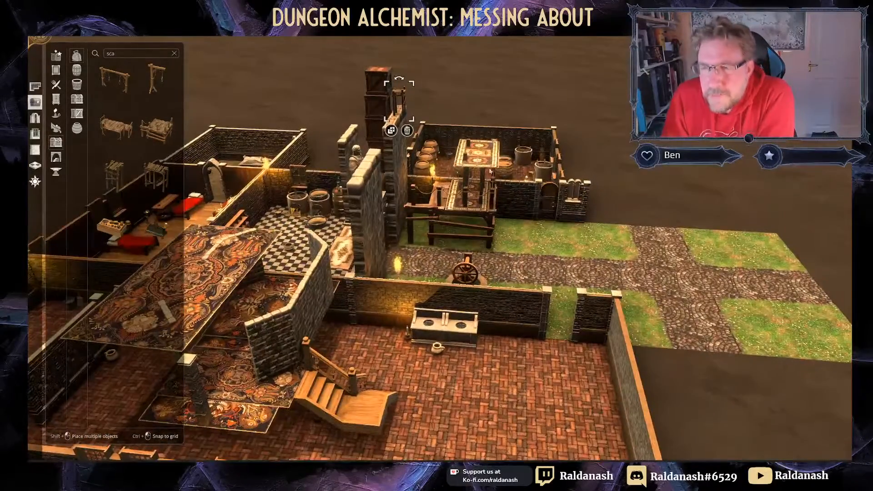
Step: Select the large patterned carpet over the round stone enclosure and delete it
right_drag(589, 222, 617, 281)
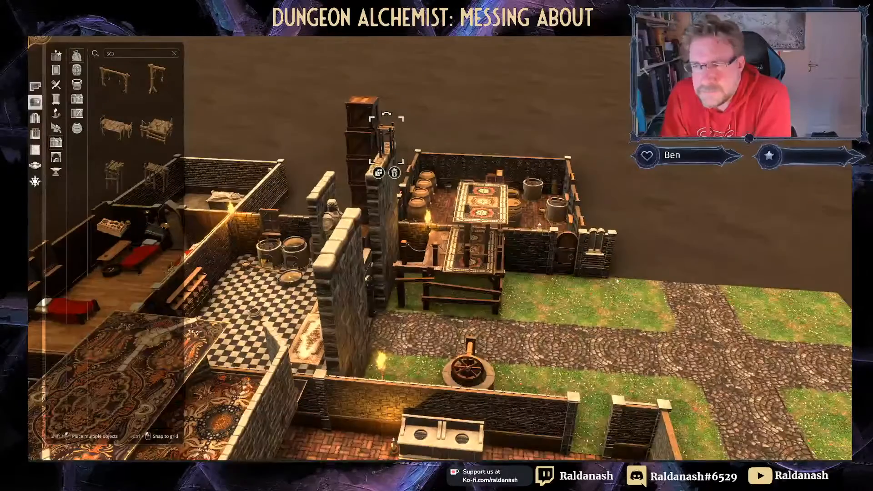
middle_drag(617, 281, 546, 271)
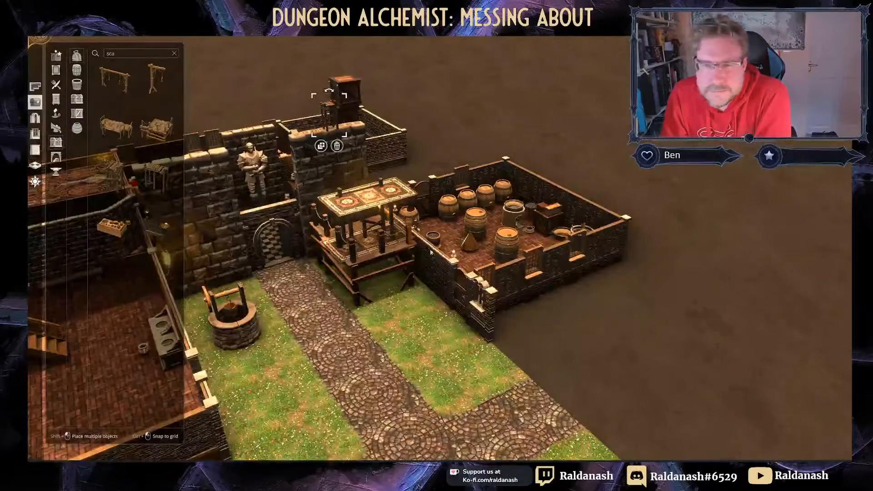
right_drag(278, 254, 307, 280)
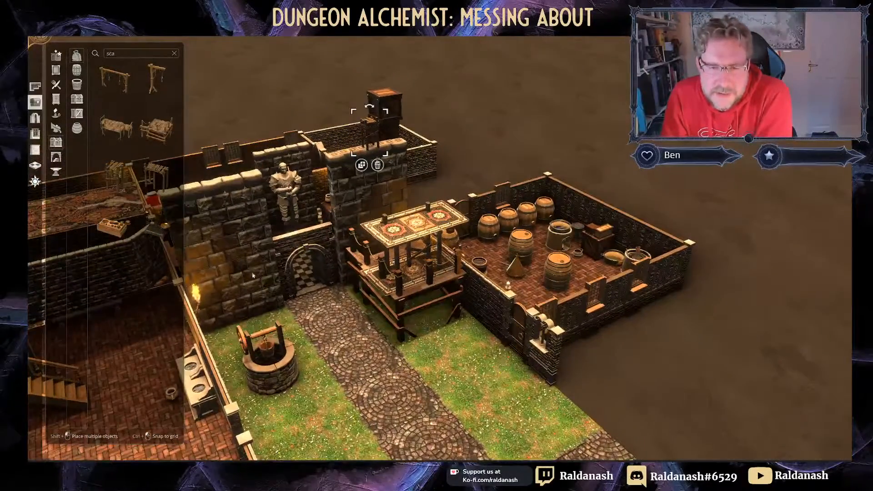
right_drag(253, 275, 385, 272)
scroll(340, 327, down, 4)
middle_drag(384, 271, 493, 285)
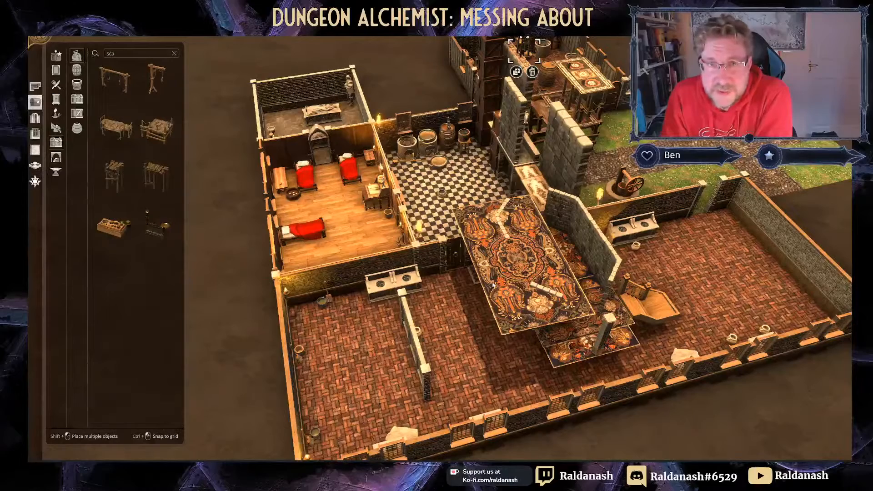
click(506, 268)
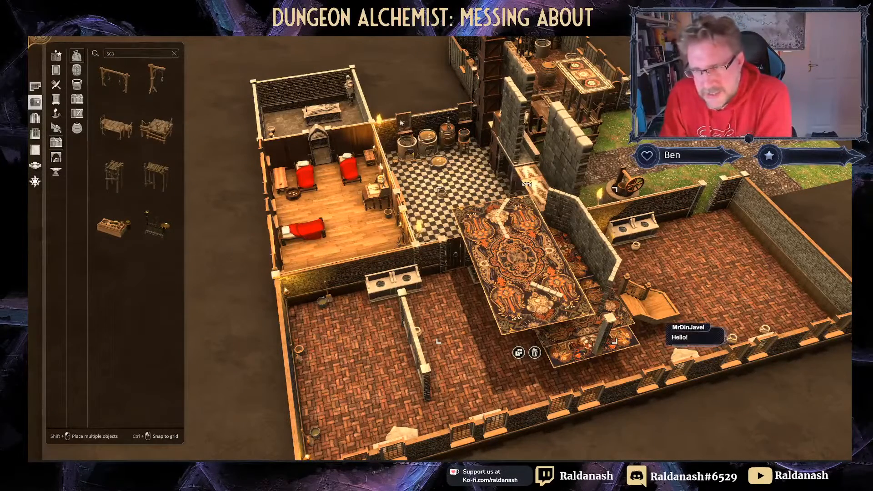
middle_drag(463, 159, 523, 215)
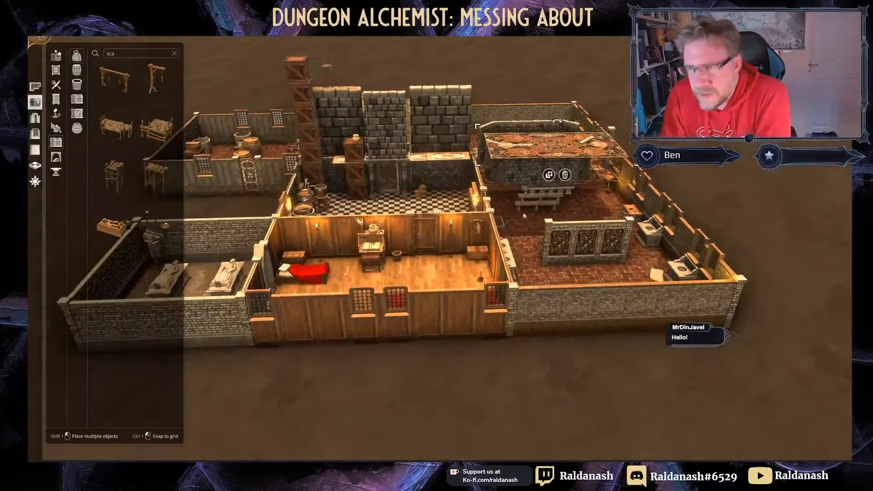
click(565, 175)
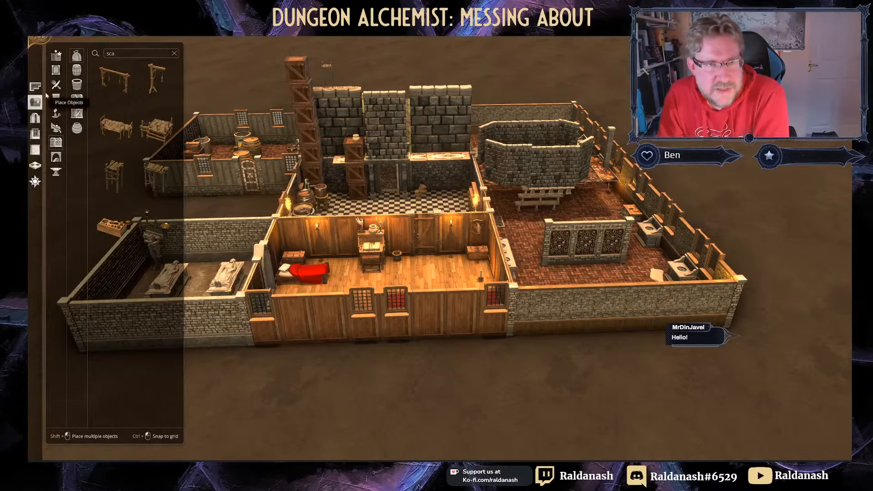
Step: Hang the first painting from the Paintings catalogue on the back wall
click(55, 70)
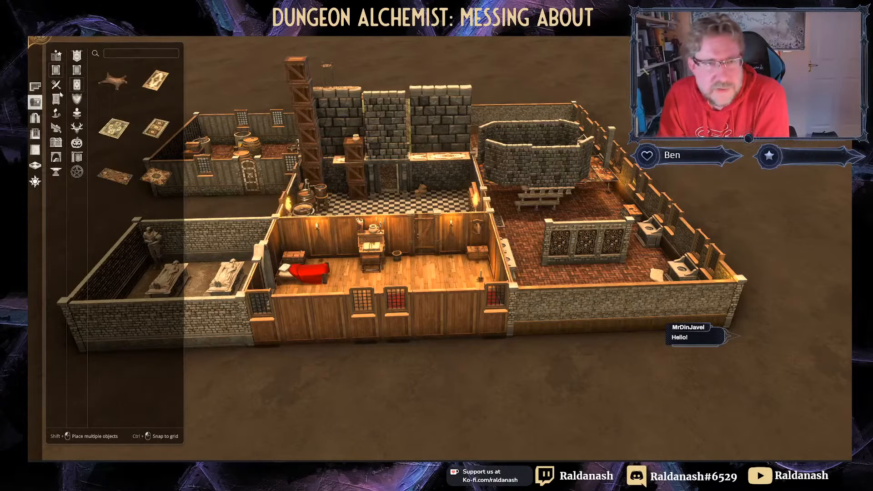
click(77, 70)
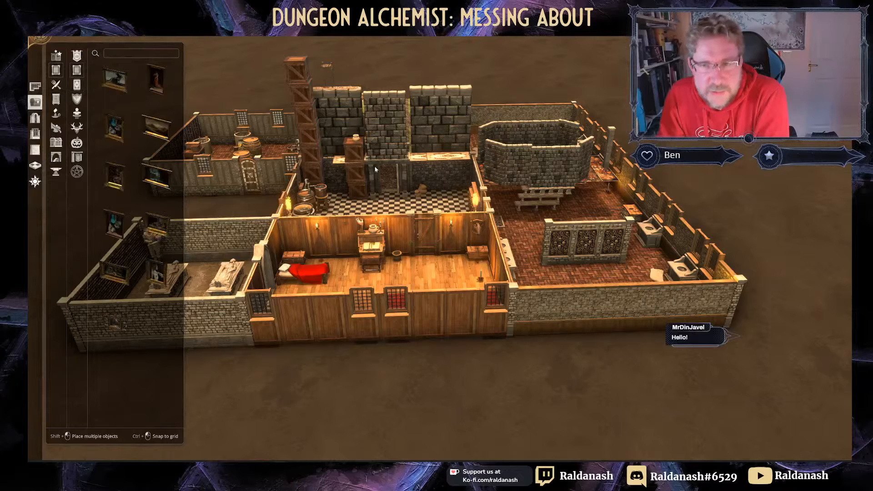
click(115, 80)
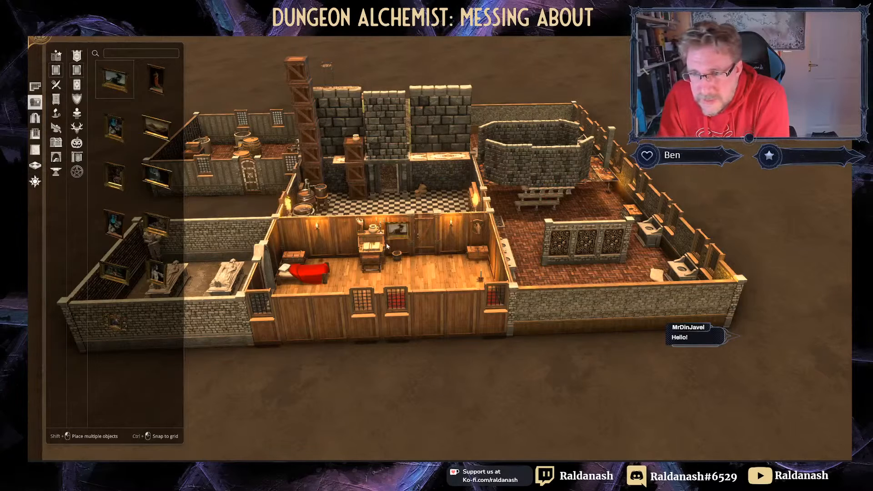
click(336, 172)
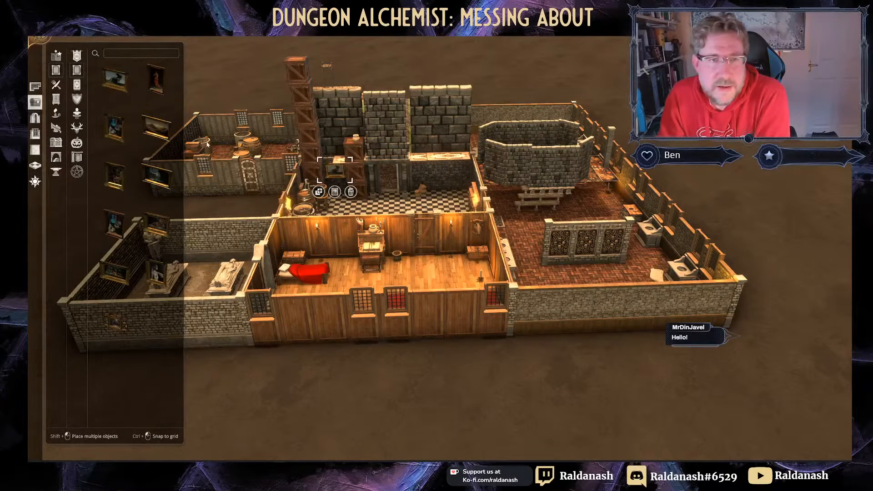
Step: Scale up the broom-and-bucket prop by the top-left wall of the left building
click(77, 98)
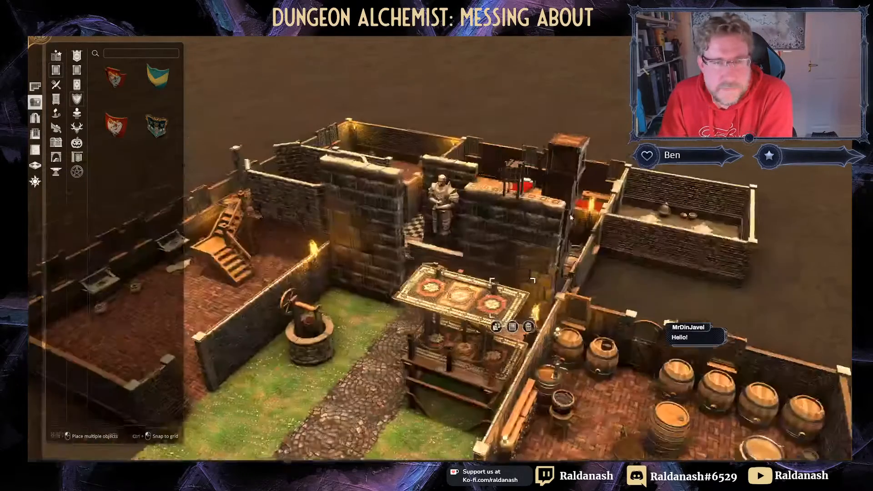
right_drag(429, 322, 545, 264)
middle_drag(545, 264, 608, 407)
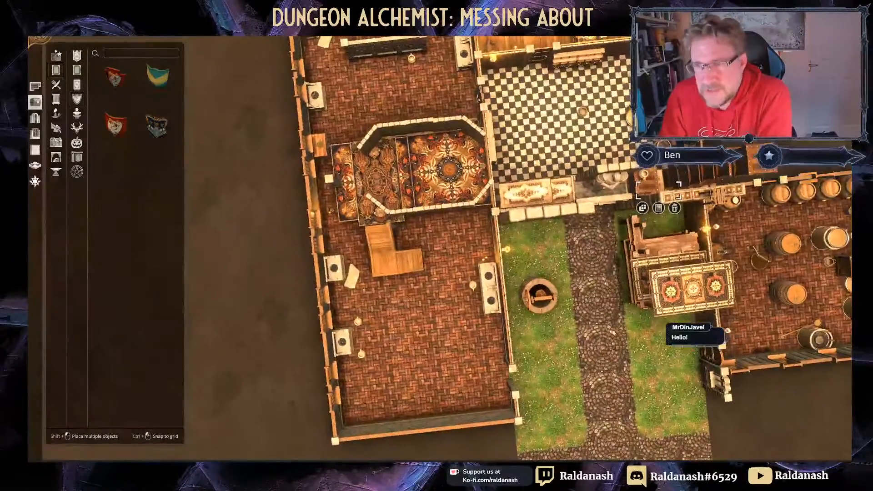
right_drag(610, 293, 498, 307)
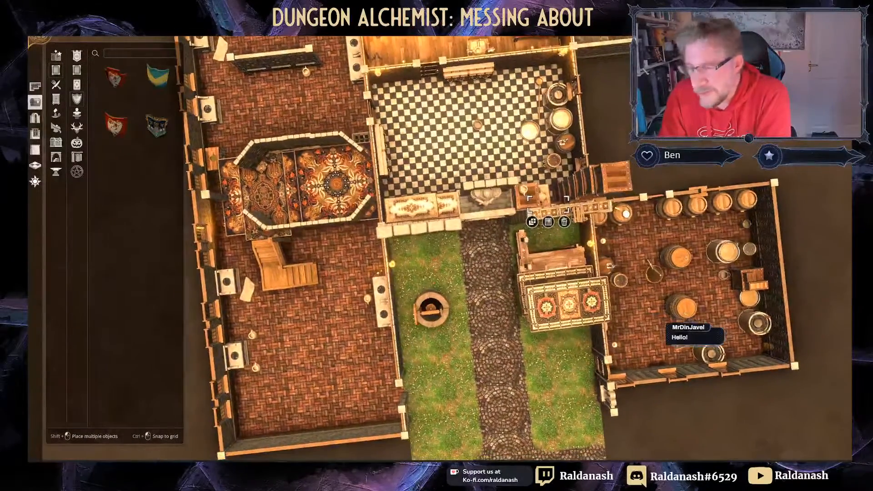
right_drag(551, 189, 513, 225)
right_drag(623, 182, 621, 221)
middle_drag(609, 208, 604, 166)
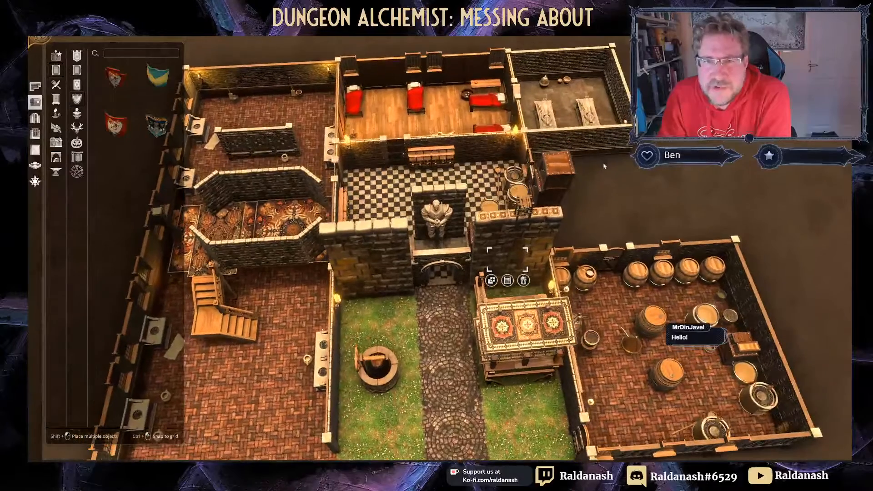
click(296, 93)
right_drag(250, 117, 358, 175)
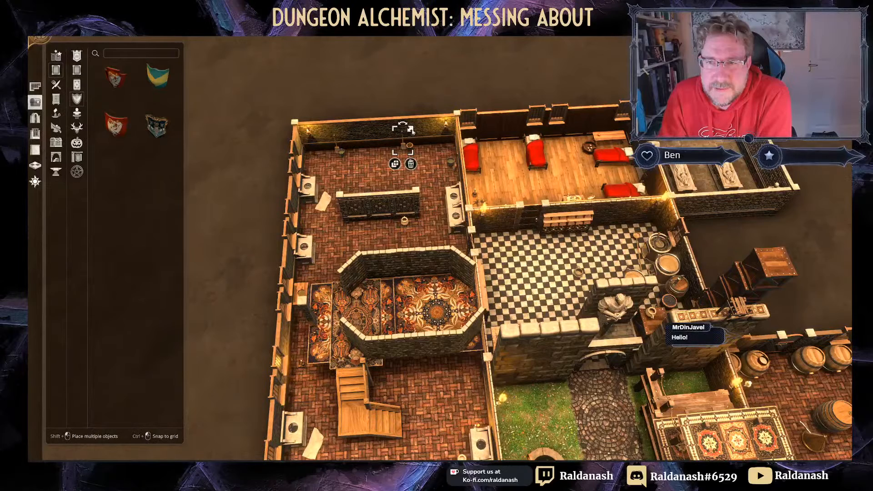
drag(411, 128, 469, 91)
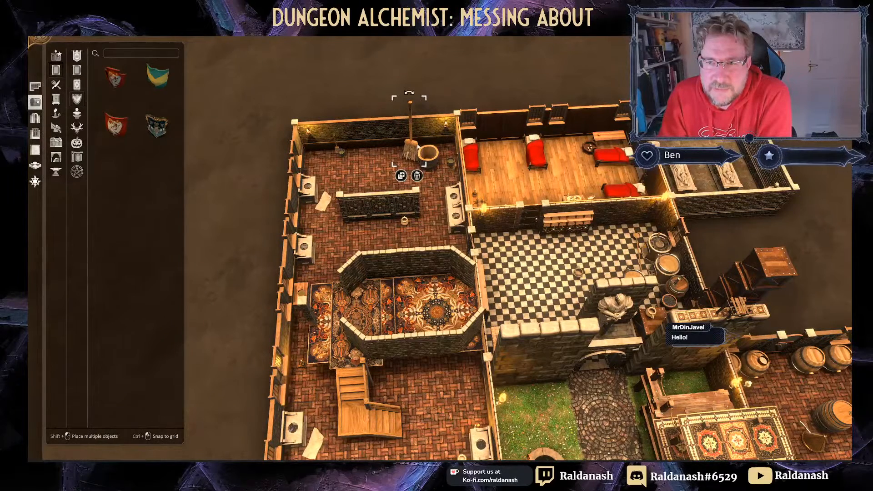
mouse_move(420, 146)
mouse_down()
mouse_move(435, 160)
mouse_move(423, 152)
mouse_move(435, 163)
mouse_move(430, 167)
mouse_move(431, 148)
mouse_up()
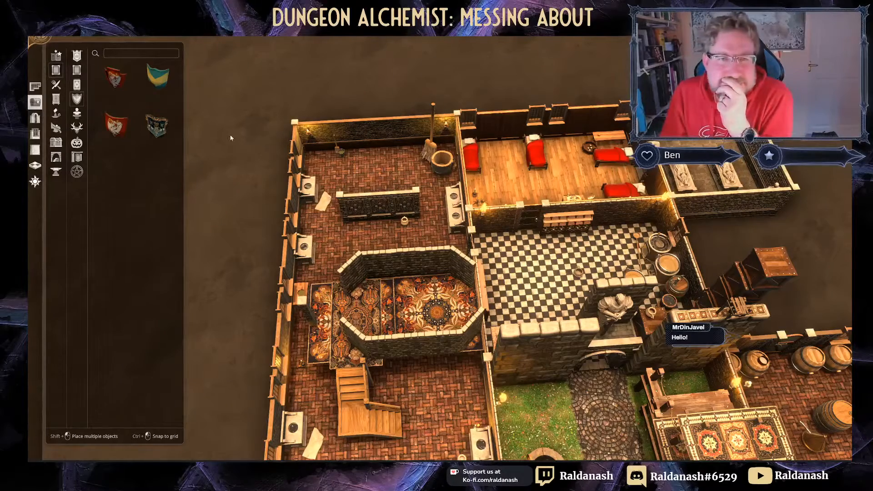
Step: Pick the House of Astyn shield and view the building from the west
click(160, 126)
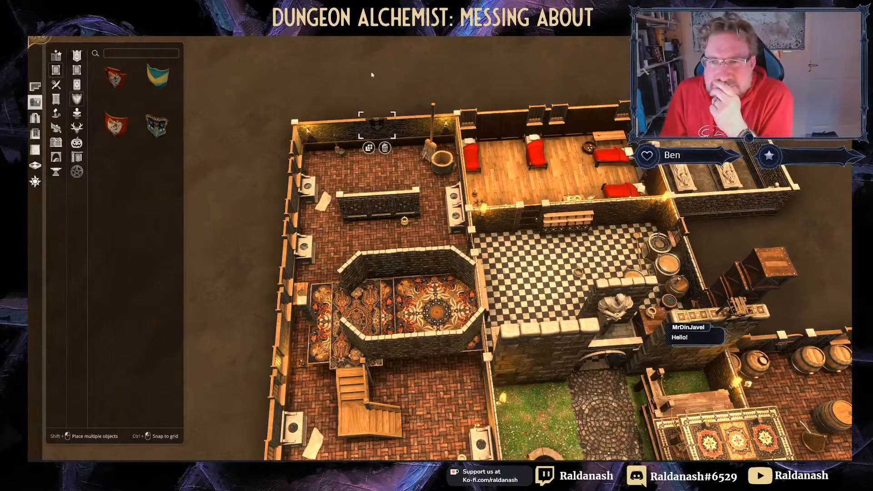
right_drag(372, 75, 359, 56)
middle_drag(360, 55, 650, 40)
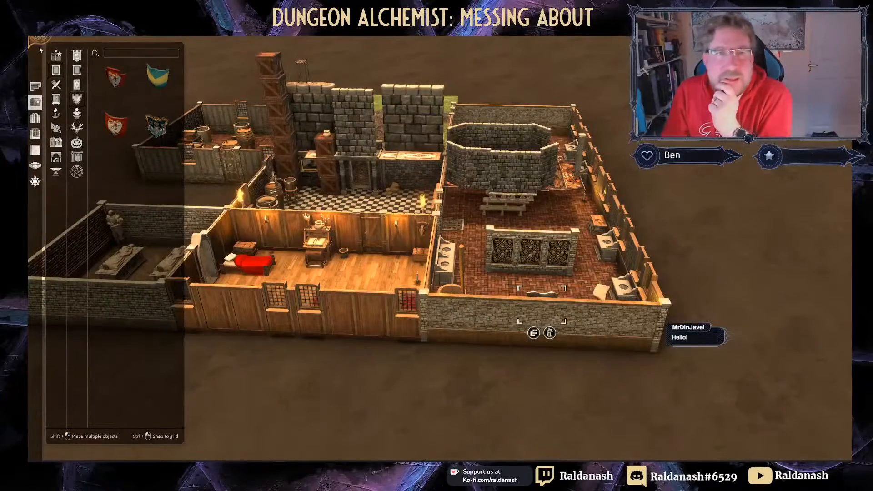
Step: Save the dungeon, then create a new 23 x 16 map with Forest terrain
click(76, 28)
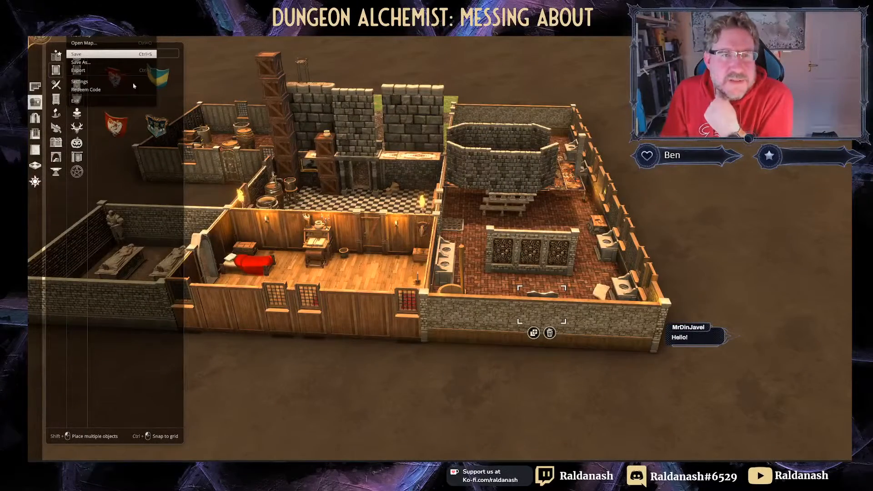
click(96, 53)
click(77, 28)
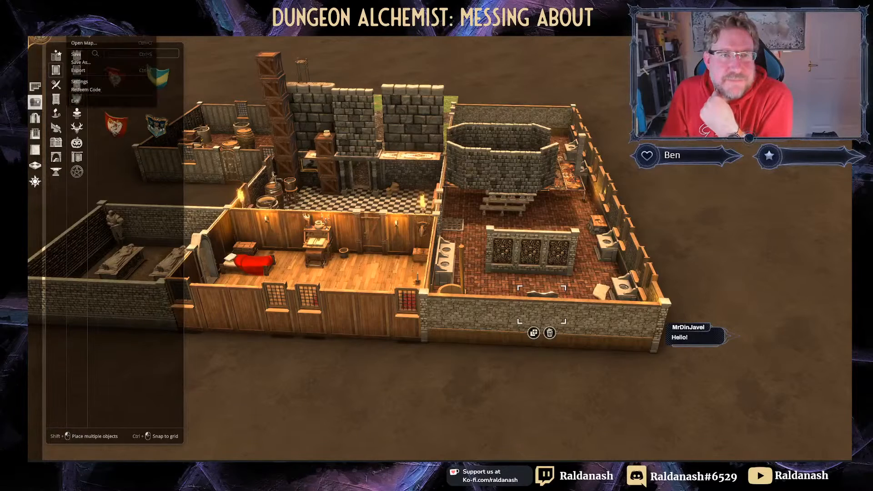
click(94, 36)
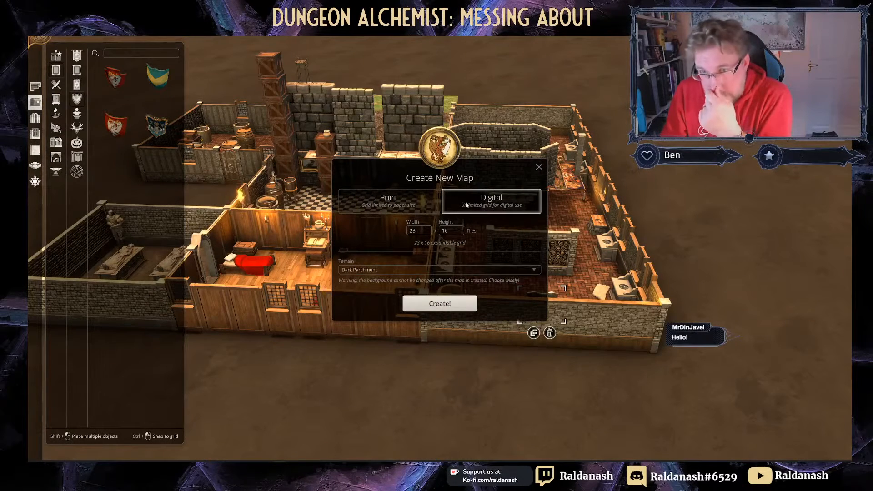
click(491, 271)
click(395, 291)
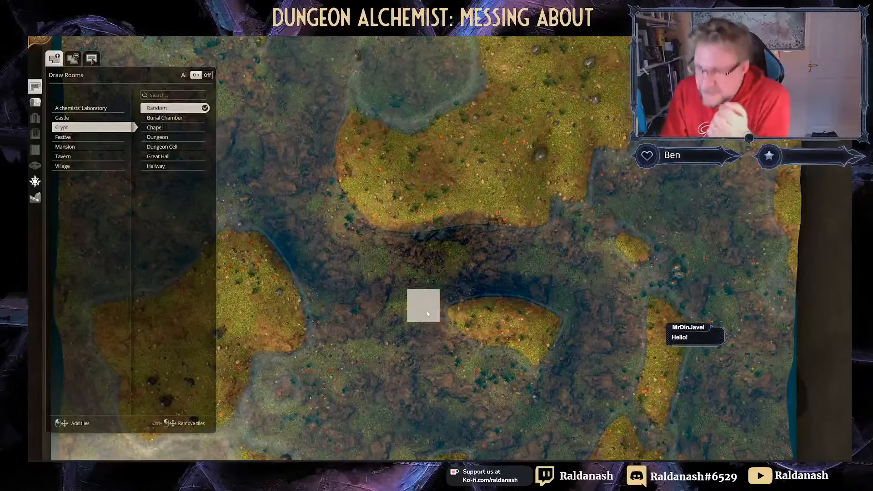
scroll(425, 216, down, 5)
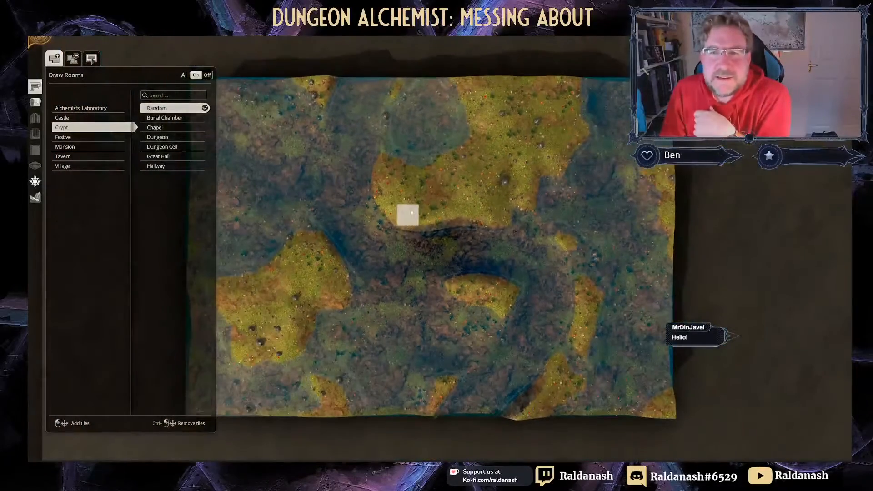
Step: Tilt the forest map into perspective and choose Crypt's Great Hall room type
right_drag(409, 231, 425, 197)
middle_drag(425, 205, 394, 207)
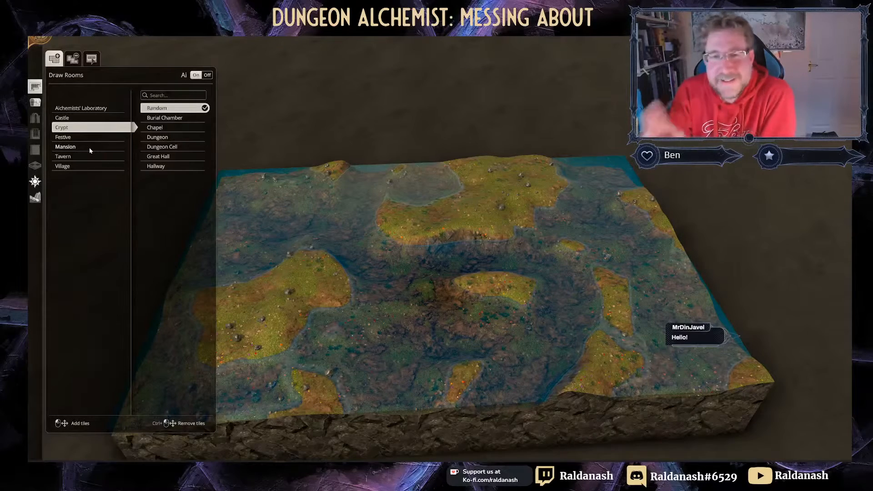
click(164, 157)
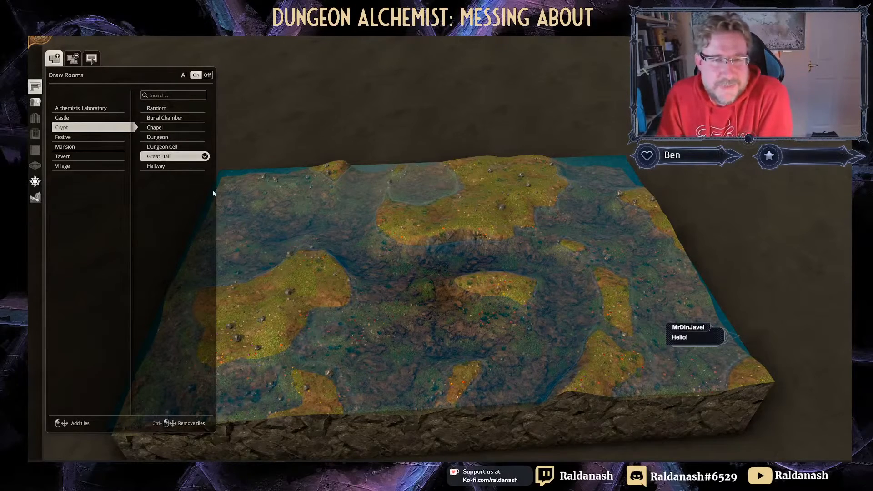
right_drag(367, 199, 466, 152)
right_drag(444, 191, 359, 165)
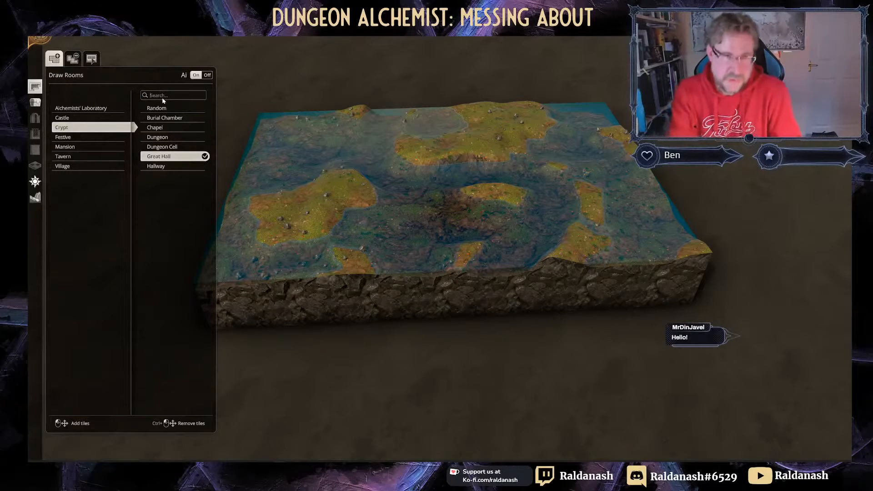
Step: Place a Broken Rowboat in the water bay, turned with its bow upward
click(35, 102)
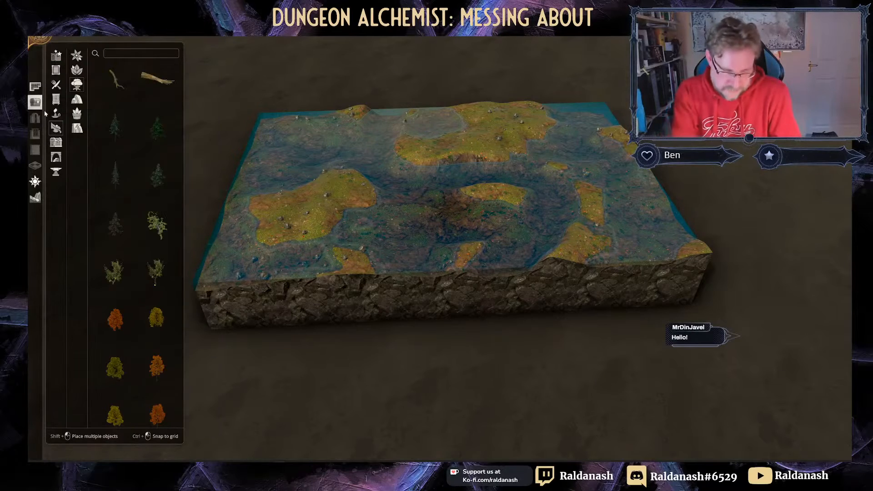
key(a)
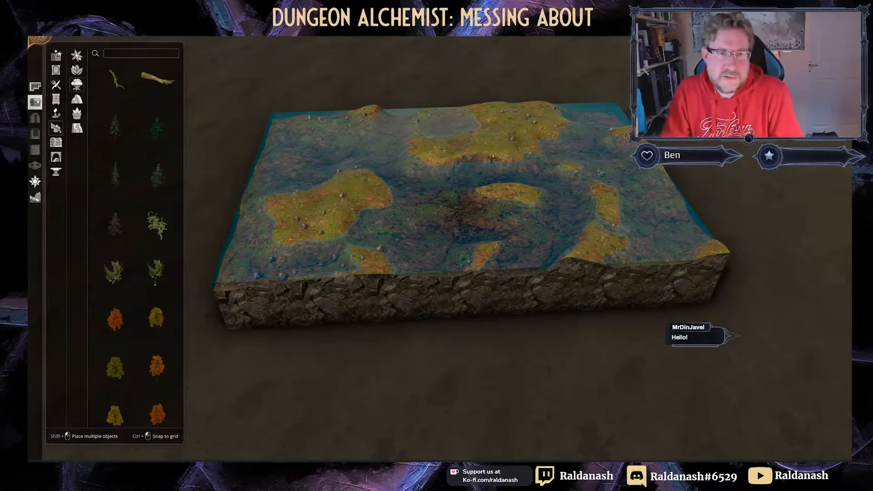
text(boat)
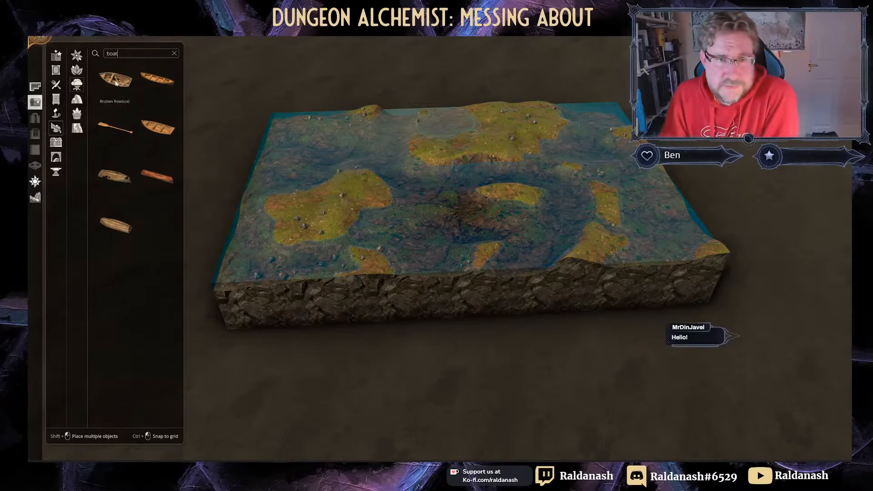
click(116, 83)
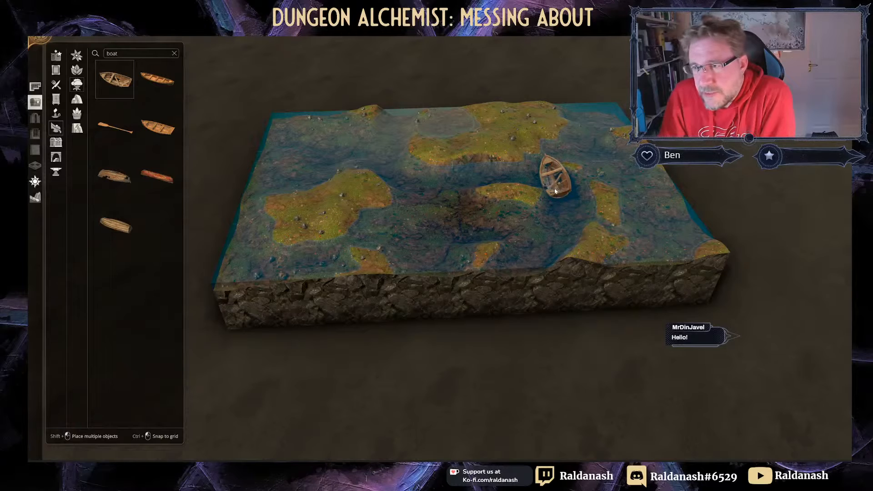
scroll(553, 194, down, 4)
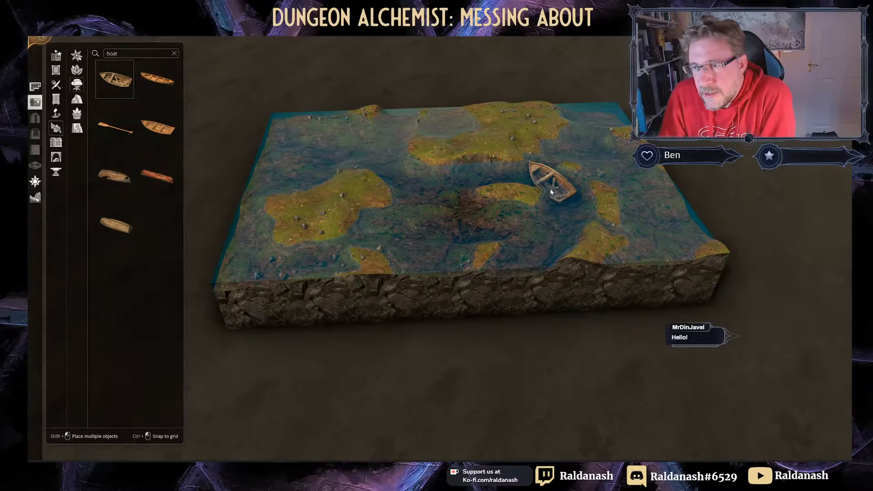
click(550, 192)
right_drag(613, 191, 434, 230)
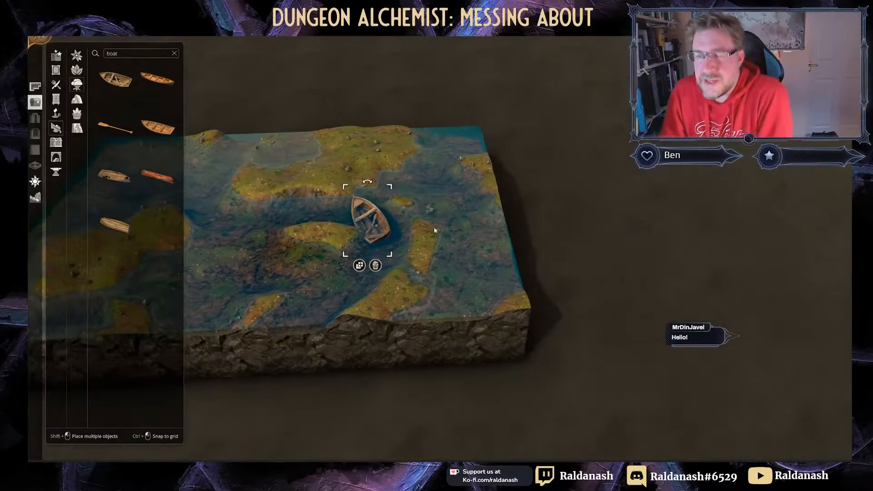
scroll(432, 229, down, 8)
scroll(379, 229, down, 2)
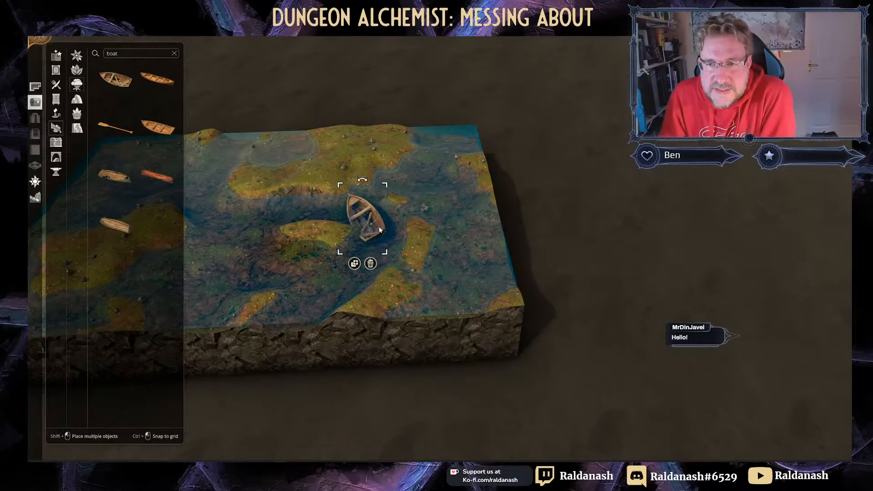
click(443, 227)
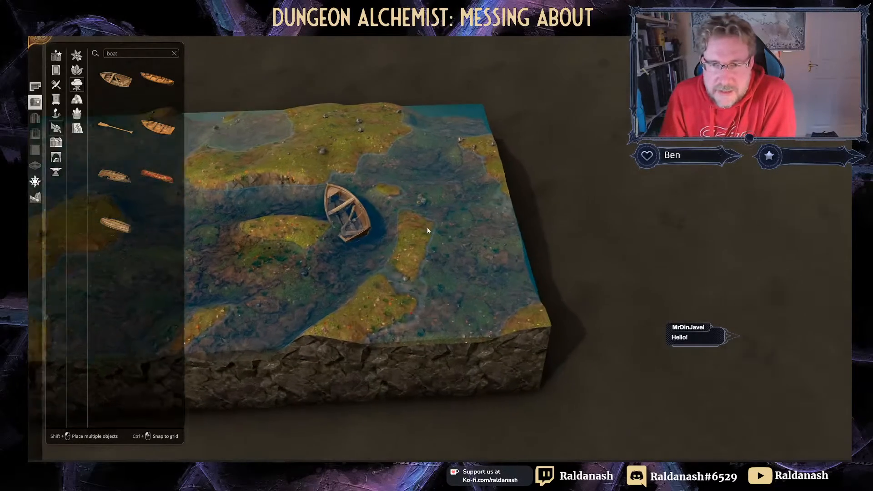
Step: Place a rotated Upturned Broken Rowboat on the upper island
scroll(427, 228, up, 5)
scroll(504, 259, up, 2)
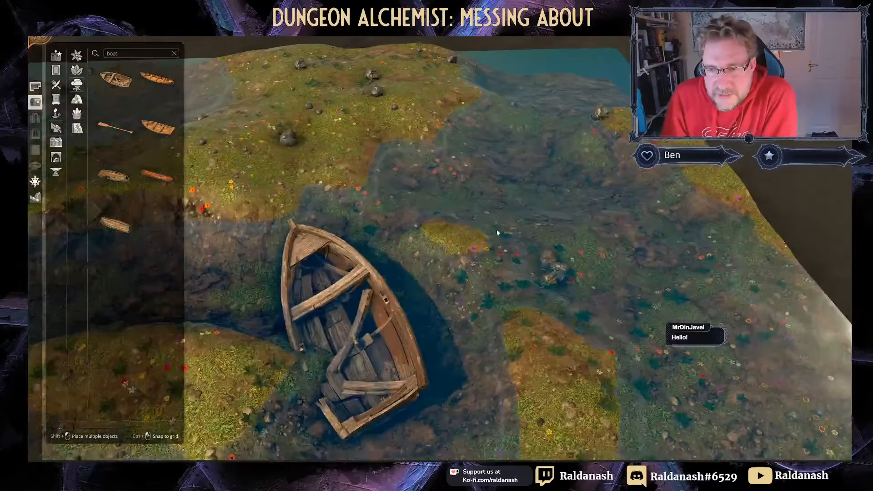
right_drag(496, 231, 456, 171)
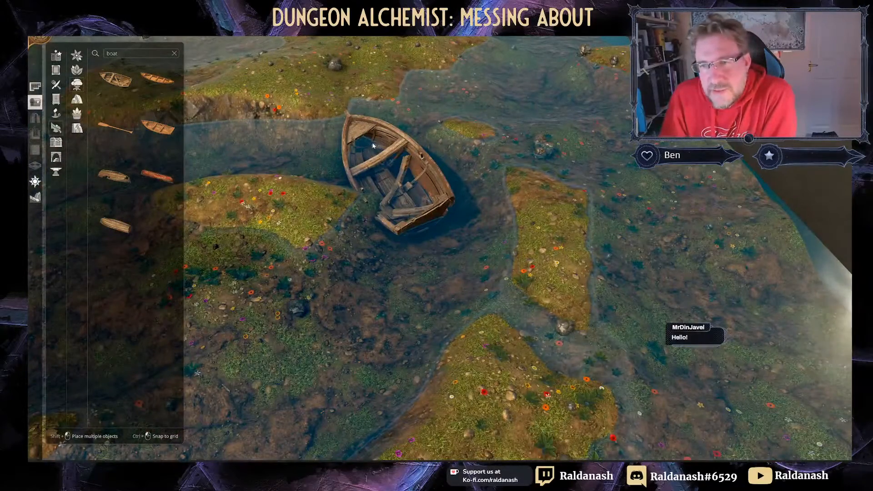
scroll(320, 233, up, 3)
scroll(320, 233, up, 2)
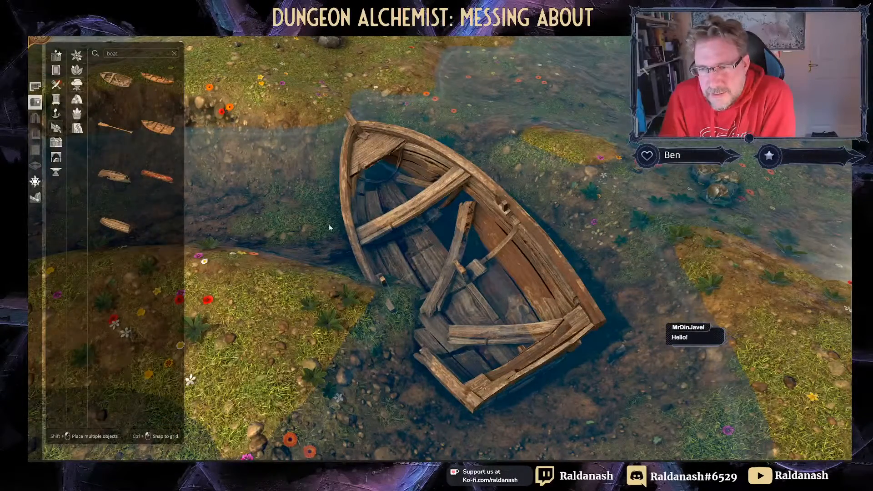
scroll(329, 227, down, 5)
click(108, 176)
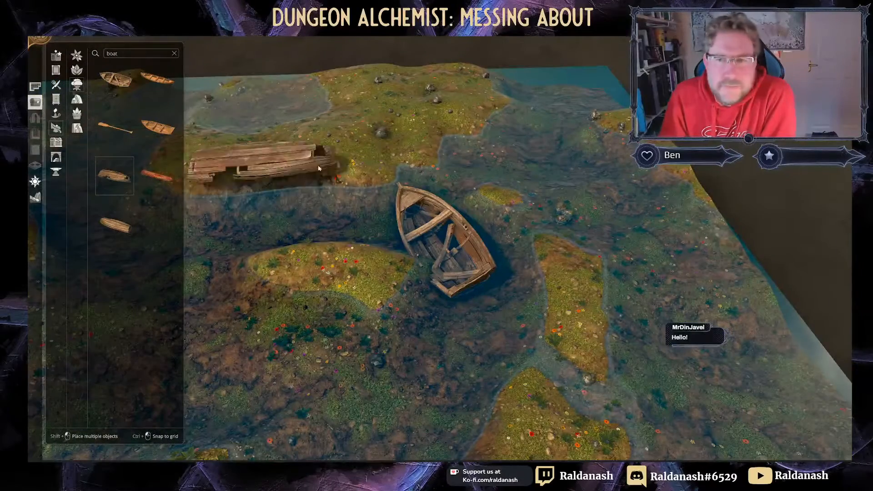
drag(407, 113, 378, 156)
middle_drag(277, 180, 366, 189)
right_drag(366, 189, 487, 111)
Step: Raise the near riverbank into a grassy hill with the Flatten terrain brush, then reopen Objects
click(35, 197)
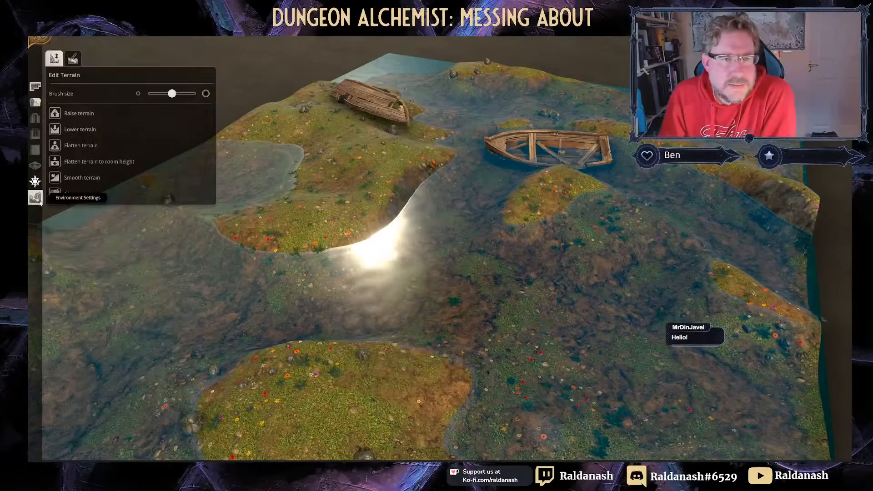
right_drag(90, 208, 182, 132)
scroll(182, 132, down, 2)
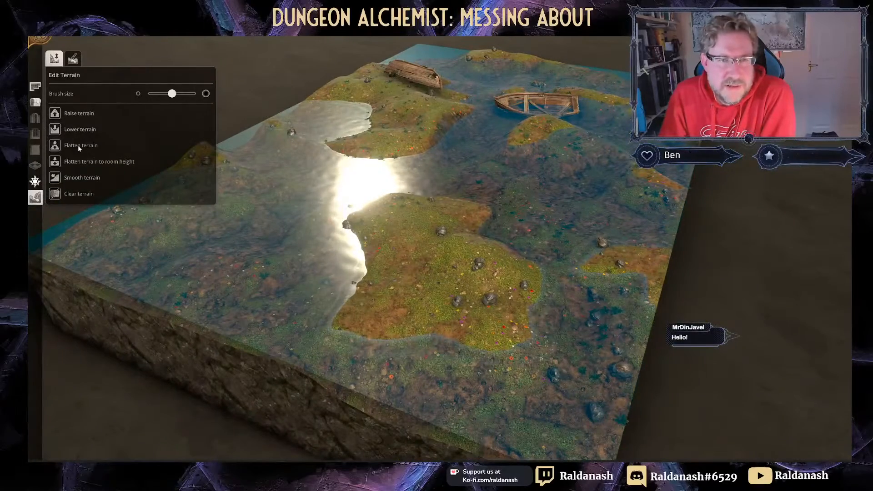
click(78, 148)
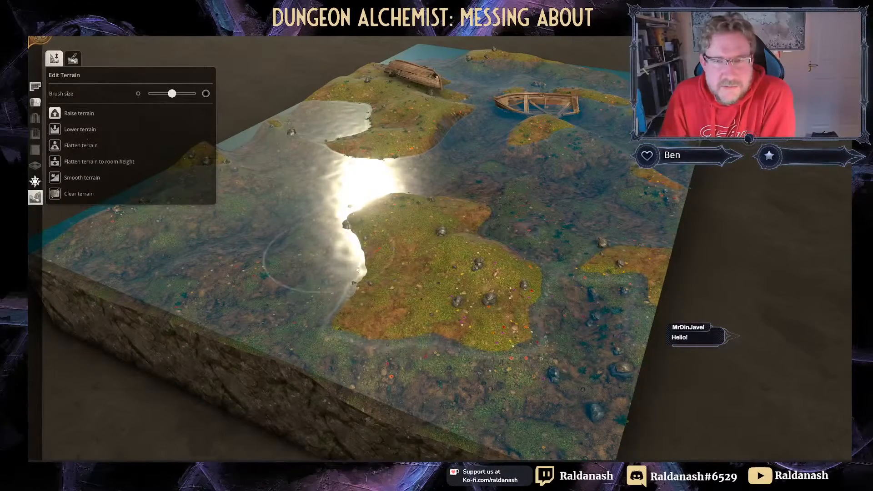
mouse_move(357, 271)
mouse_down()
mouse_move(396, 310)
mouse_move(497, 356)
mouse_move(486, 360)
mouse_move(421, 271)
mouse_move(426, 240)
mouse_move(341, 319)
mouse_move(273, 277)
mouse_move(350, 373)
mouse_move(464, 405)
mouse_move(568, 391)
mouse_move(584, 310)
mouse_move(569, 364)
mouse_move(514, 411)
mouse_move(347, 391)
mouse_move(281, 365)
mouse_move(214, 330)
mouse_move(184, 285)
mouse_move(186, 262)
mouse_move(301, 278)
mouse_move(400, 313)
mouse_up()
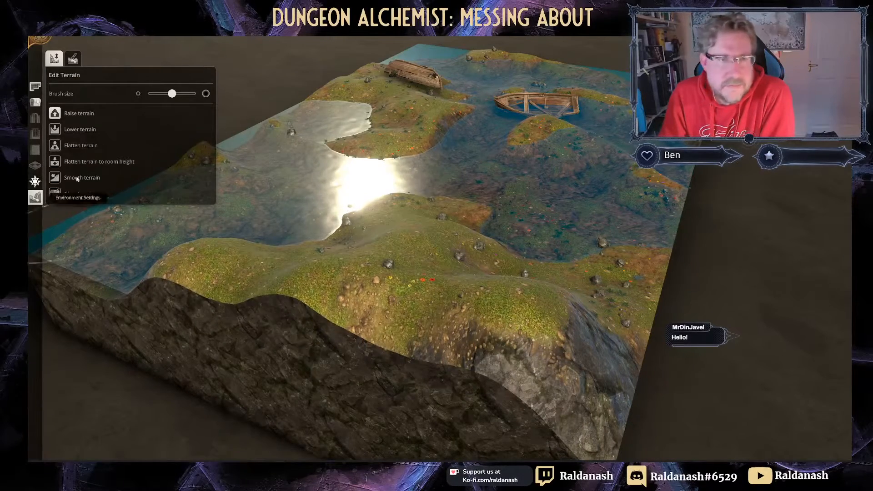
click(36, 181)
click(35, 102)
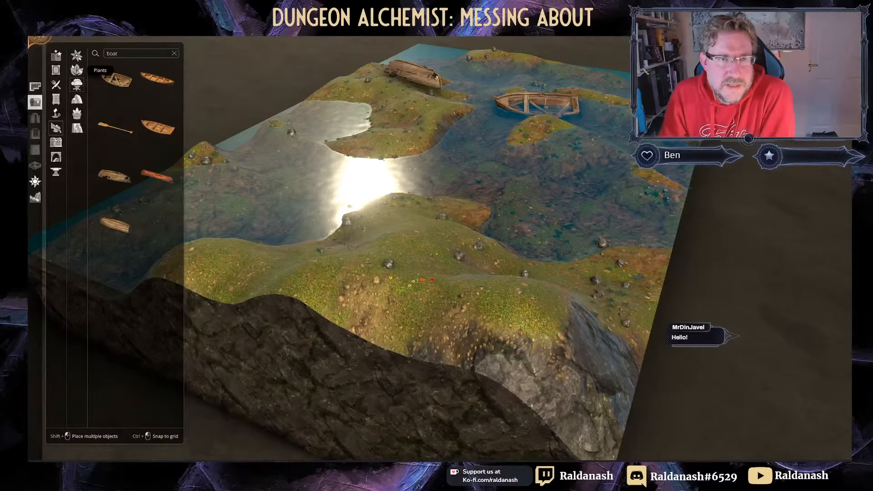
Step: Plant an orange autumn tree from Plants > Trees on the hill
click(80, 71)
click(79, 85)
scroll(152, 201, down, 3)
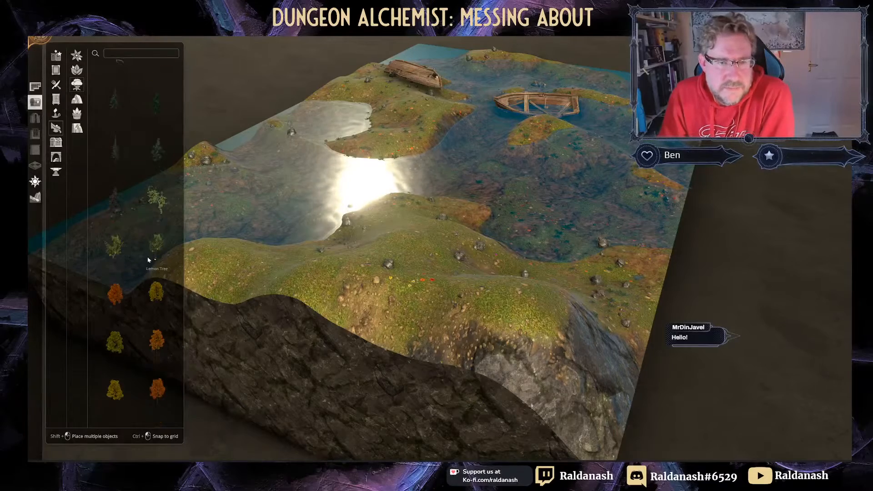
click(115, 250)
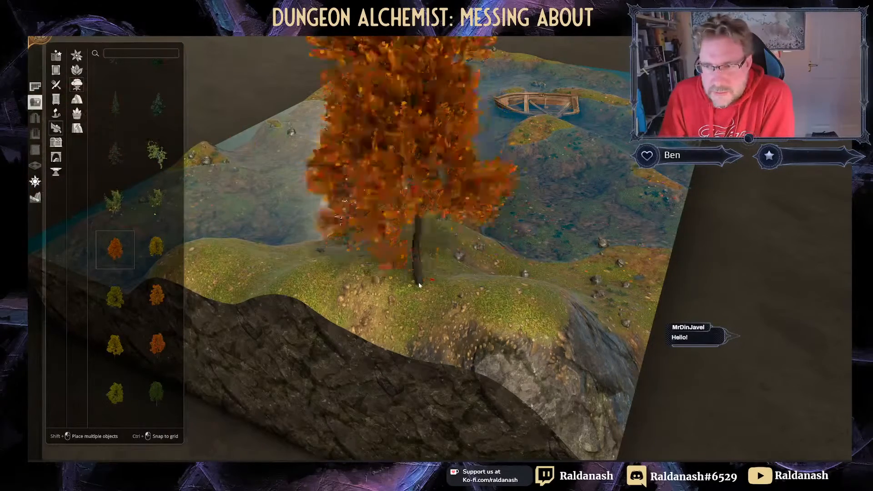
click(416, 277)
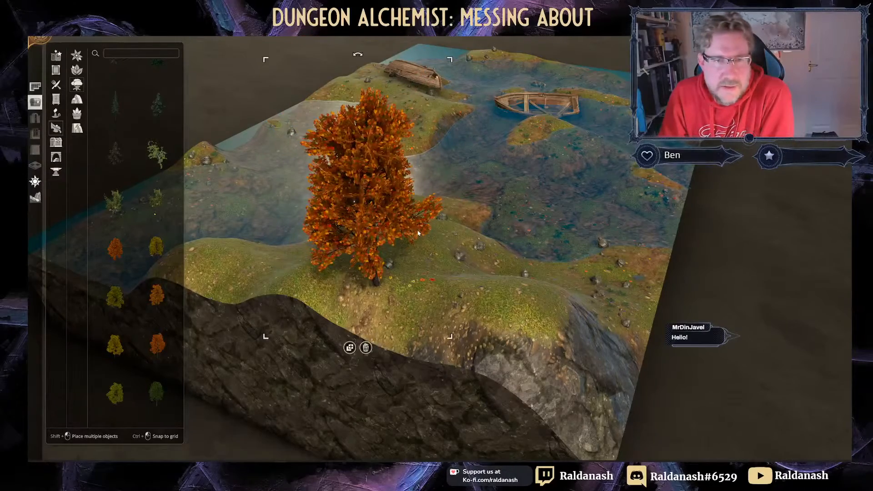
right_drag(418, 234, 136, 226)
scroll(390, 181, down, 3)
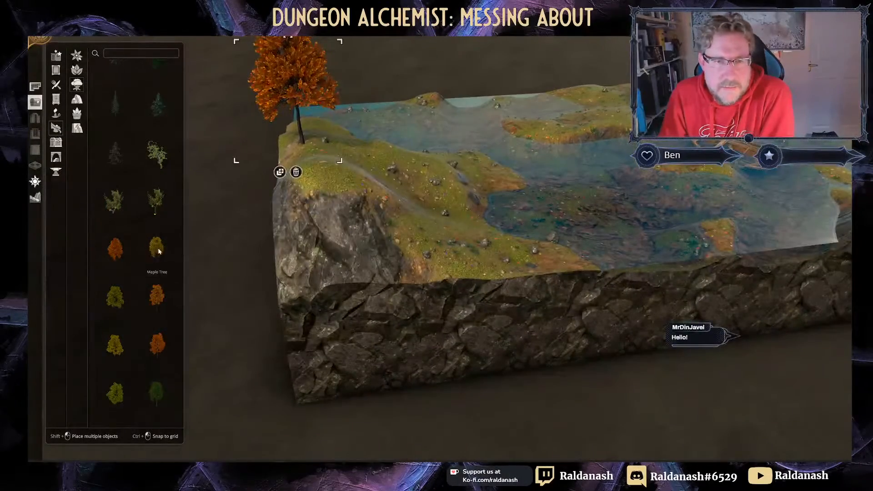
Step: Plant a smaller yellow Maple Tree on the hill
click(158, 251)
click(402, 227)
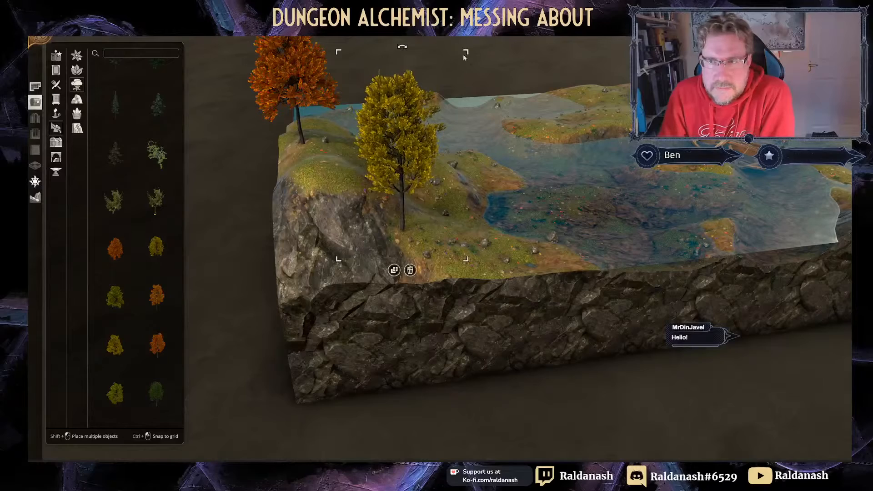
drag(465, 53, 440, 107)
Step: Plant a green maple on the hill and shrink it to size
right_drag(450, 211, 381, 237)
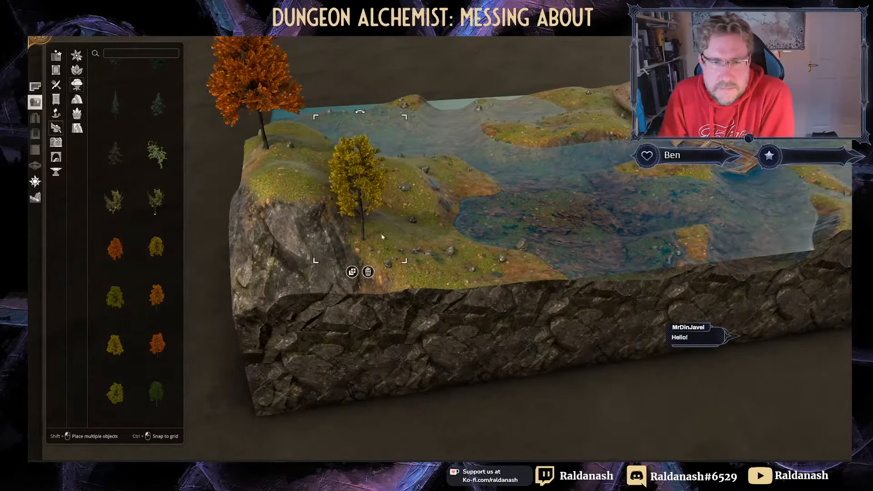
click(158, 390)
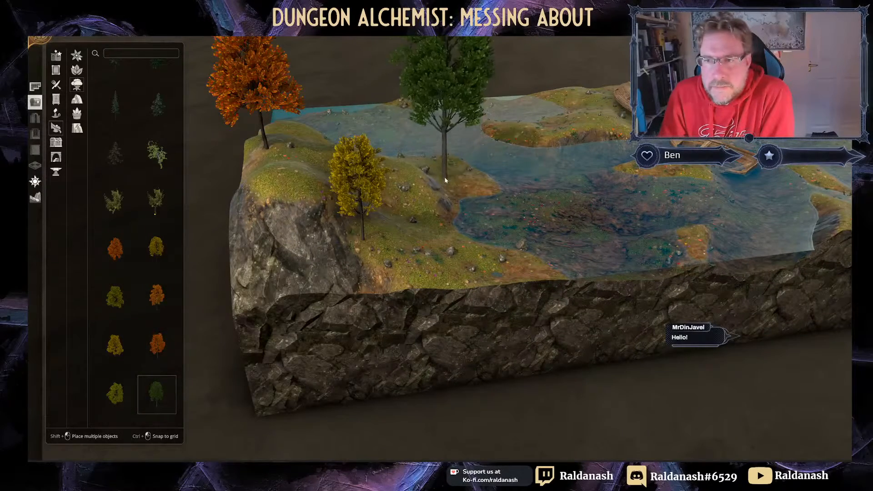
click(448, 177)
right_drag(448, 177, 373, 269)
drag(456, 55, 380, 94)
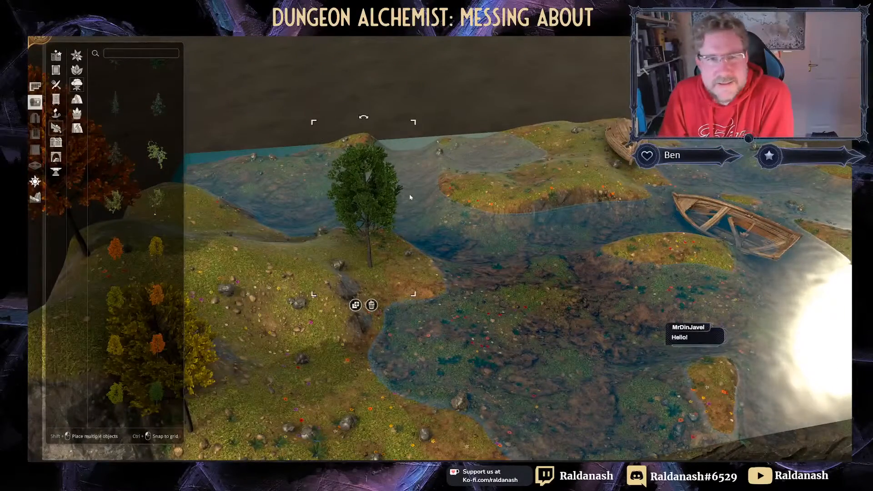
middle_drag(411, 197, 278, 166)
click(77, 129)
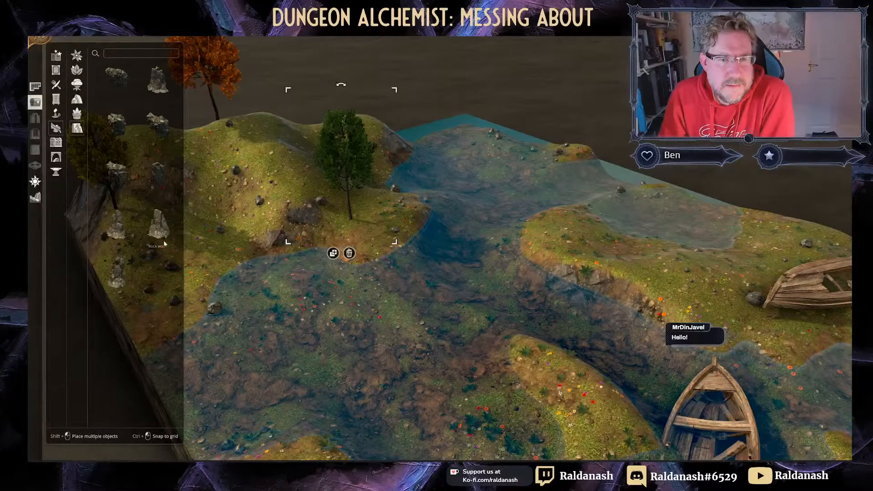
Step: Place a dark jagged Rock in the river, turned into position
click(154, 95)
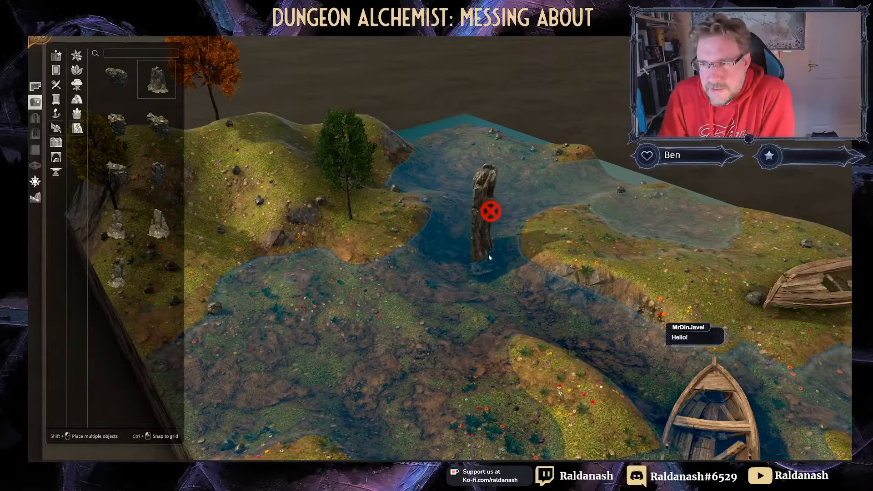
scroll(122, 144, down, 3)
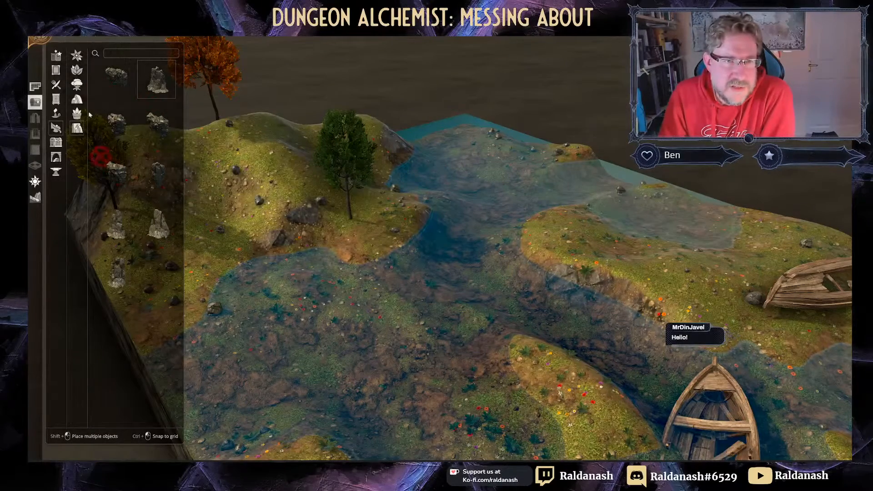
click(115, 177)
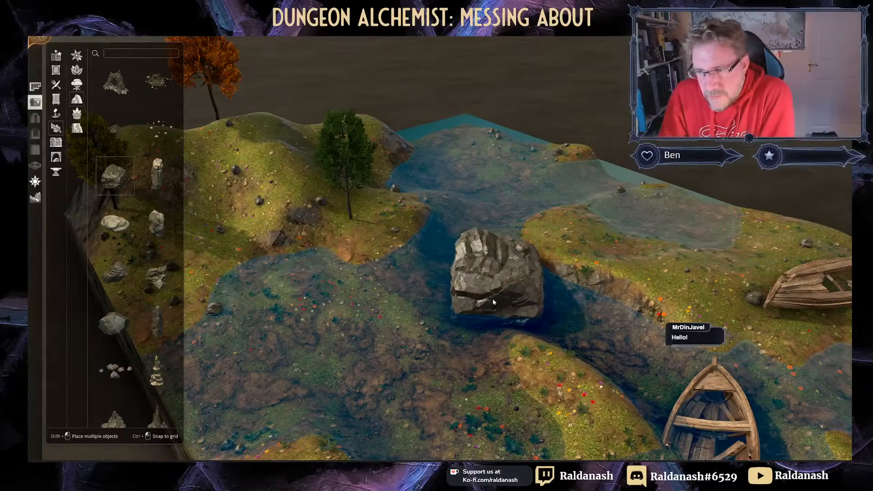
right_drag(612, 350, 442, 209)
scroll(442, 209, down, 3)
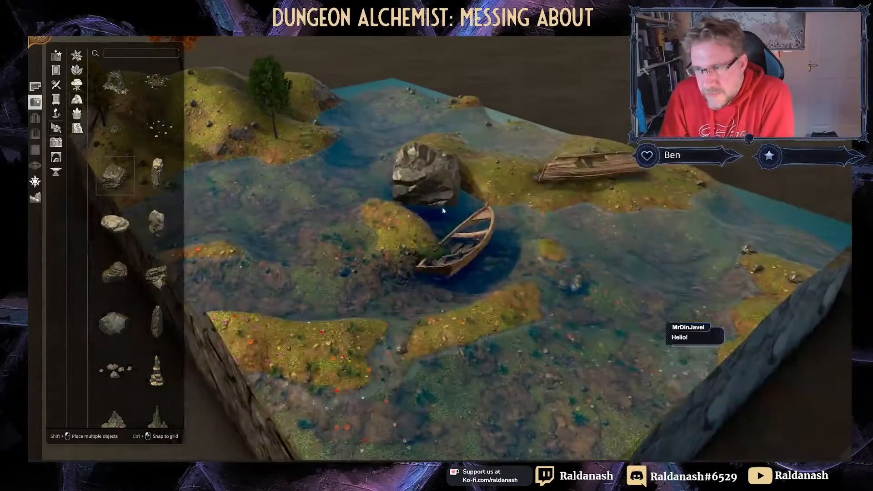
drag(672, 274, 709, 233)
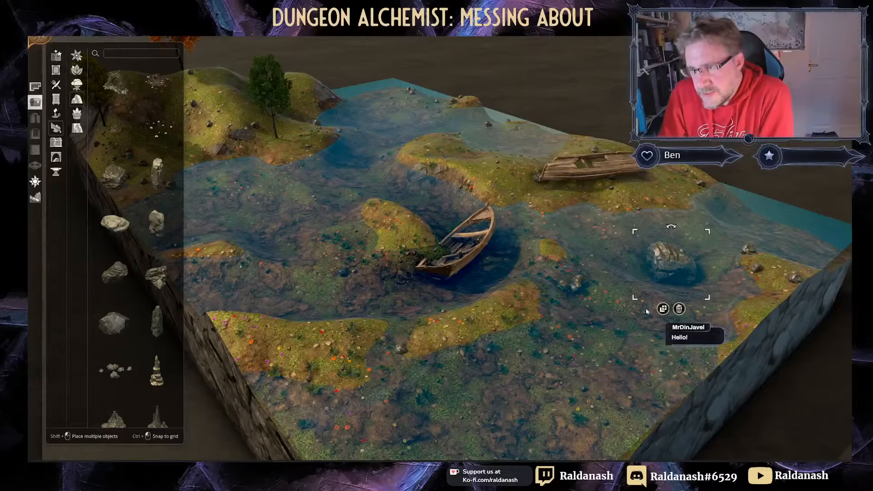
right_drag(575, 279, 449, 295)
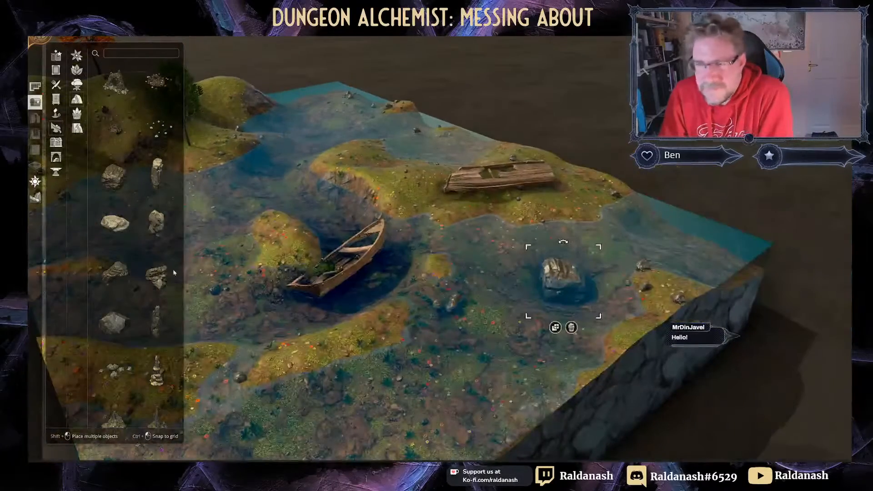
Step: Place a pale rounded boulder in the water near the boats
click(115, 223)
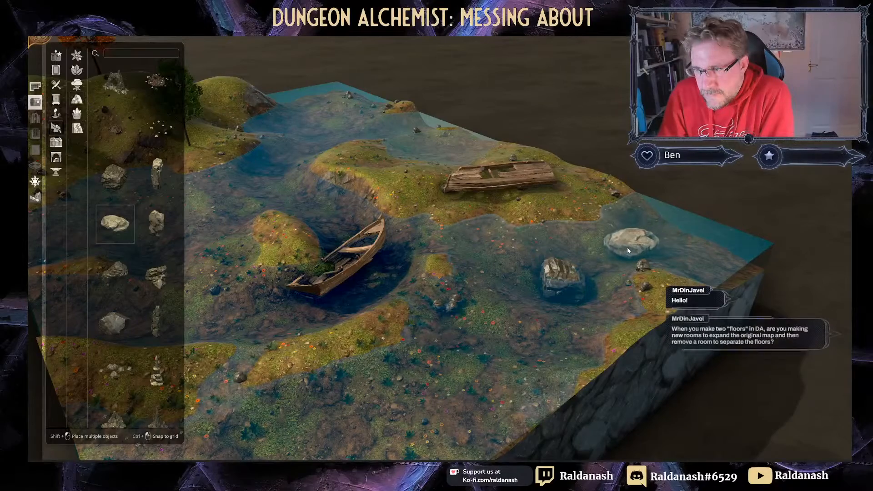
click(627, 250)
middle_drag(616, 267, 553, 350)
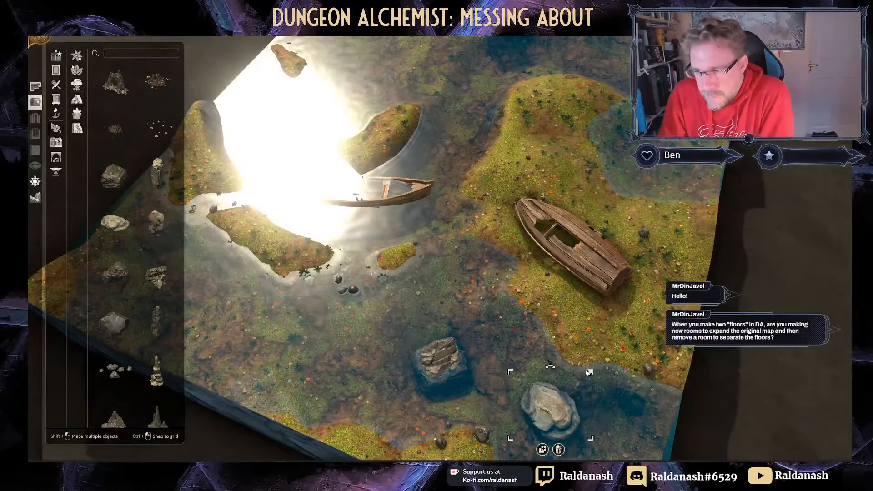
middle_drag(599, 366, 473, 318)
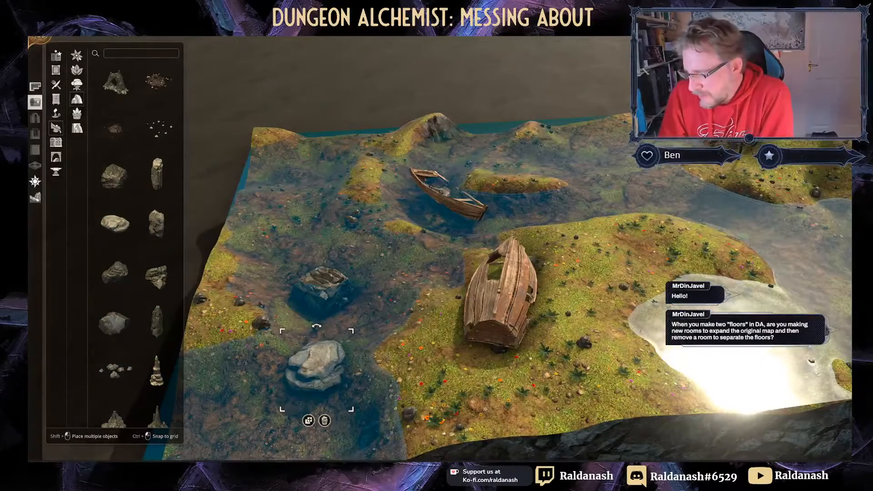
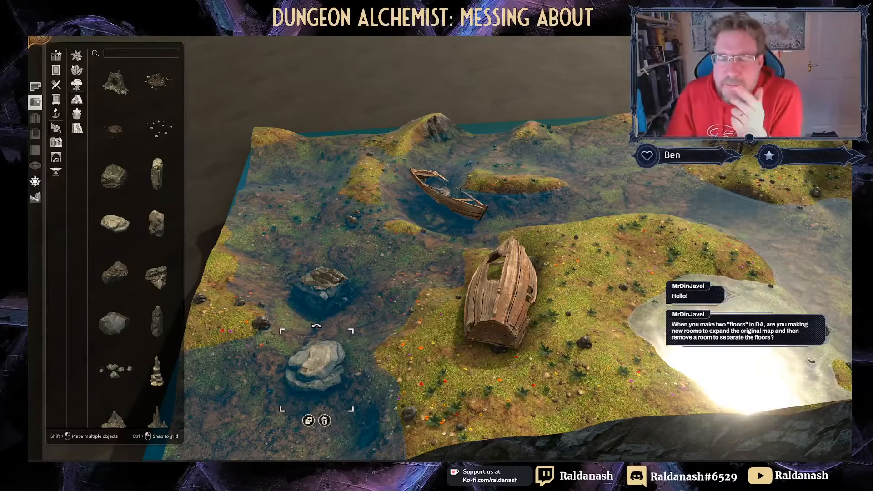
Step: Pan across the swamp and show the Structural objects, such as tents, in the library
right_drag(641, 331, 445, 303)
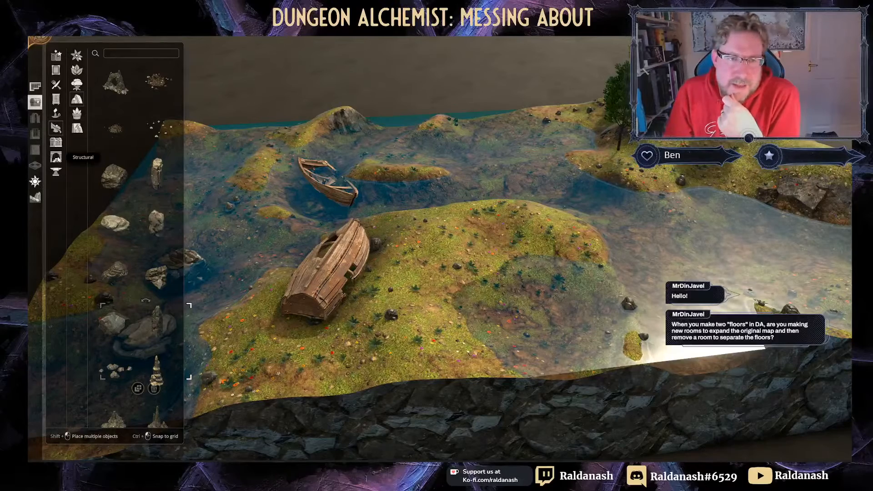
click(56, 157)
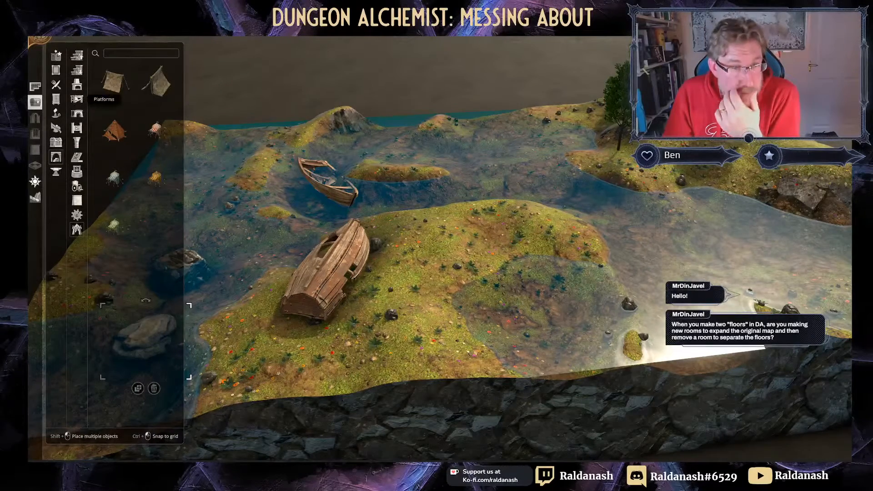
Step: Draw a small Crypt-style room with an arched doorway and torches on the grassy island
click(35, 87)
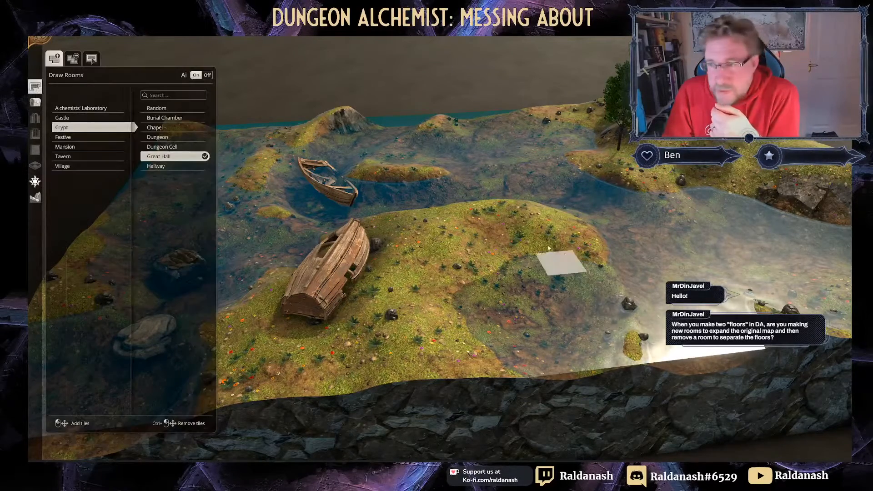
drag(503, 228, 552, 269)
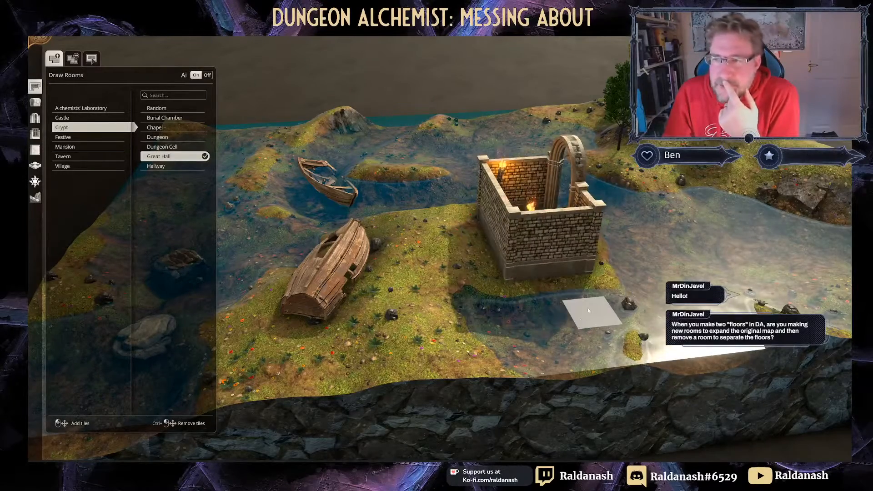
scroll(554, 326, up, 3)
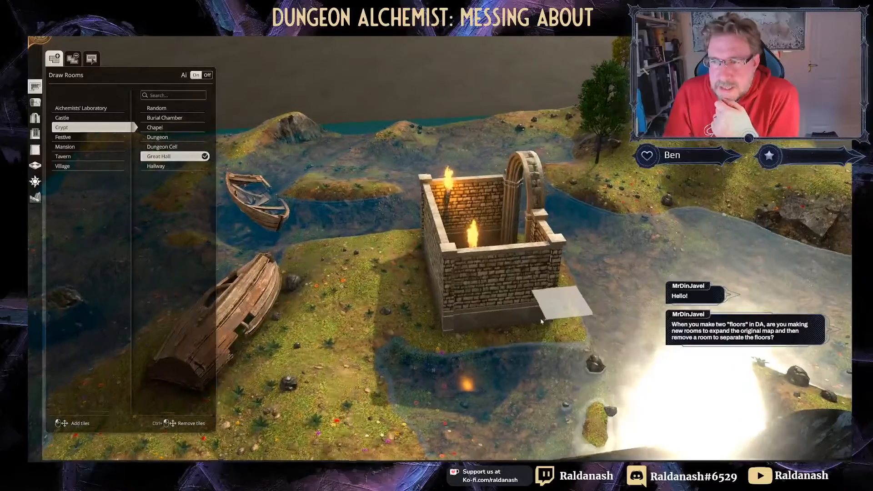
middle_drag(557, 309, 456, 345)
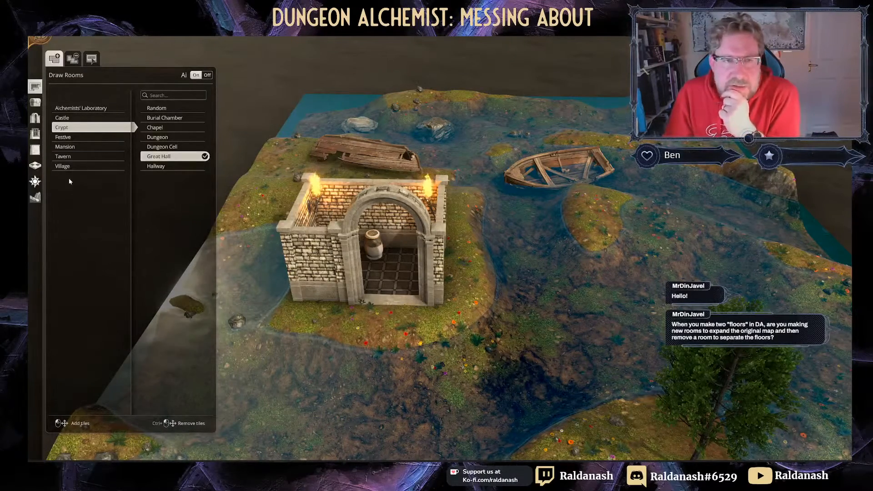
click(35, 166)
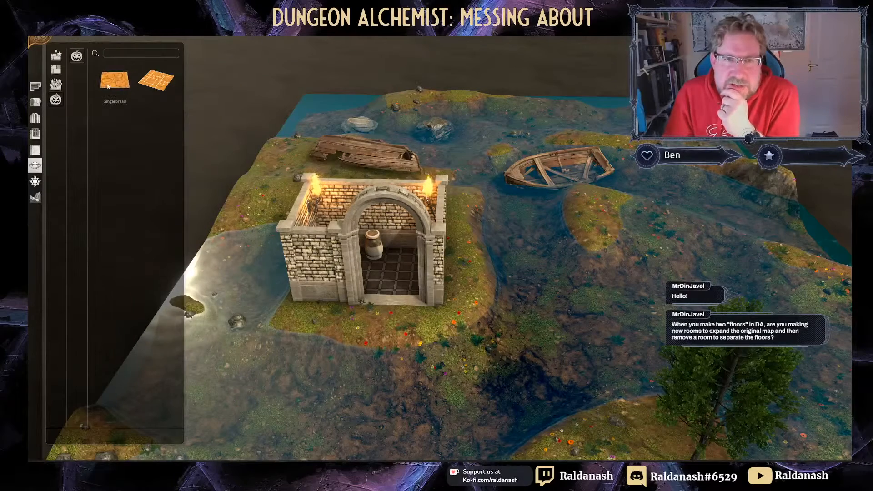
Step: In the object library, dismiss the notification and try a square rug, then cancel placing it
click(35, 101)
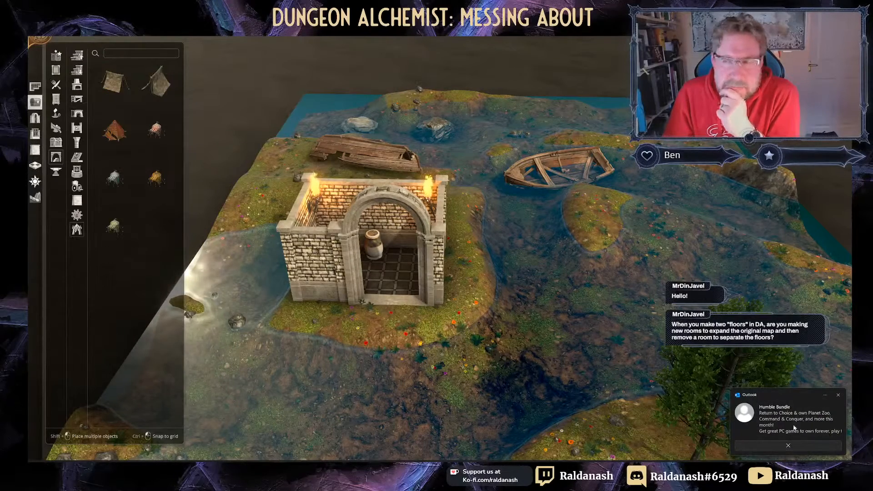
click(838, 395)
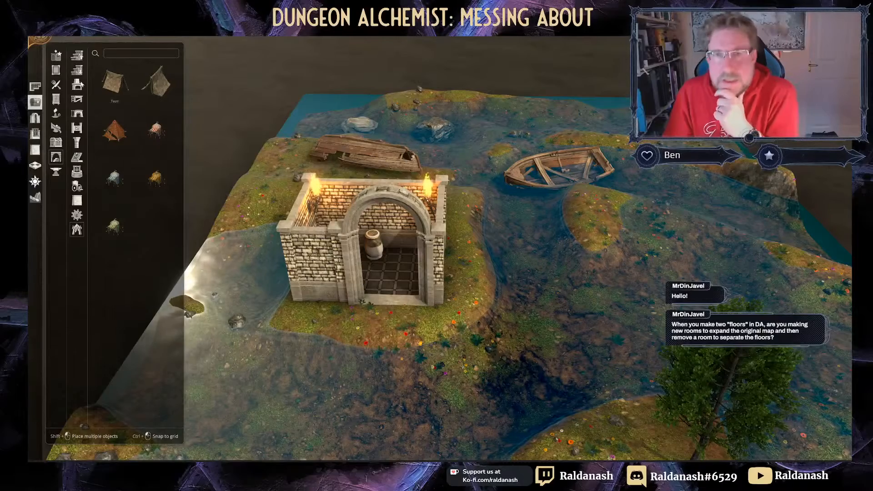
text(rug)
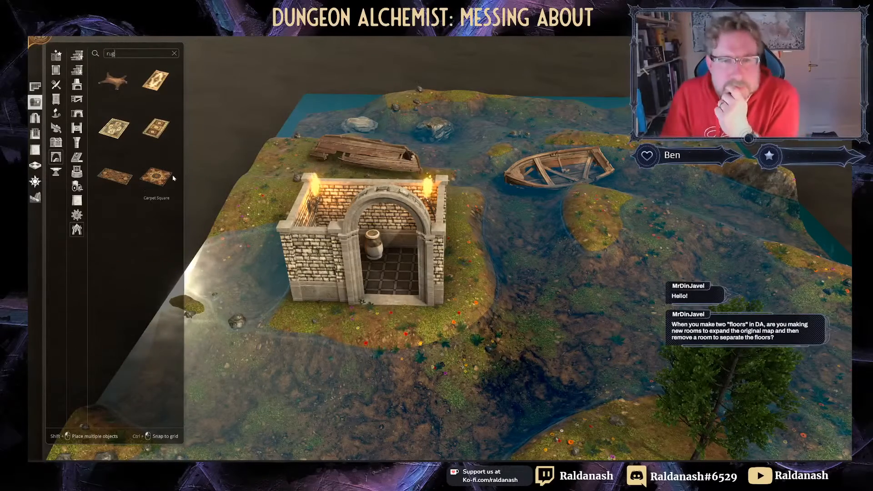
click(172, 178)
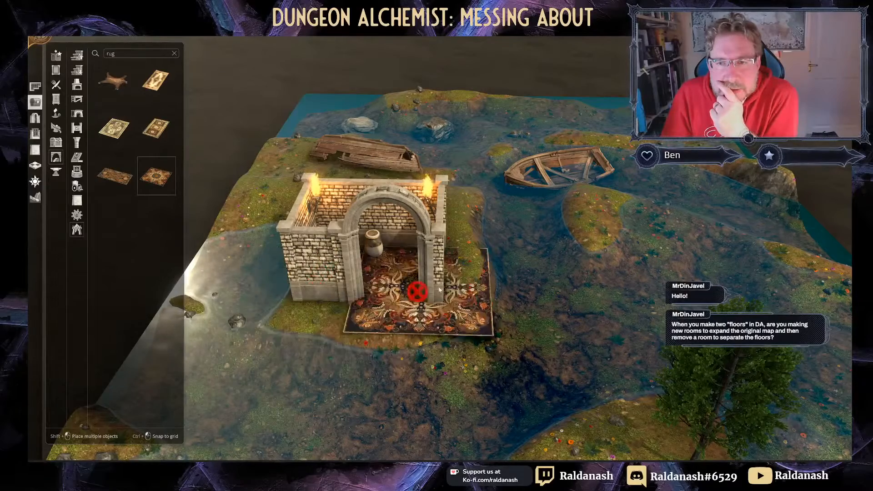
right_click(326, 256)
key(w)
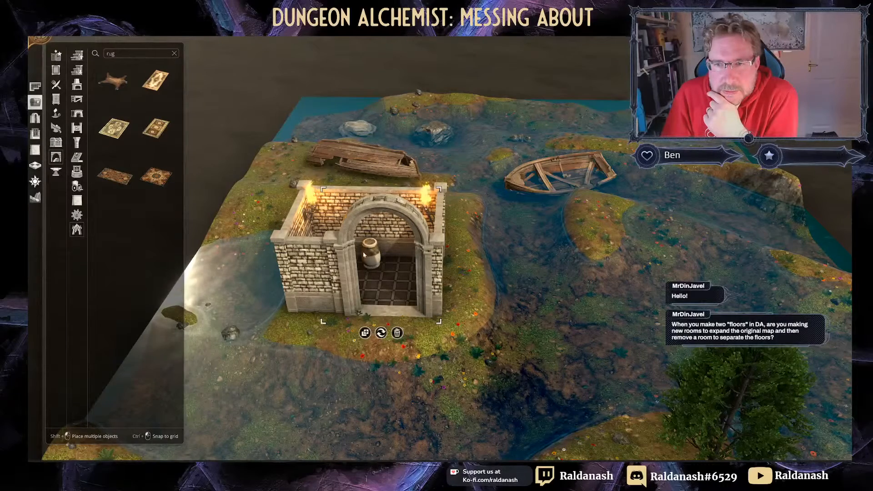
Step: Search for 'crate' and place a wooden crate in the crypt's arched doorway
click(132, 58)
text(crate)
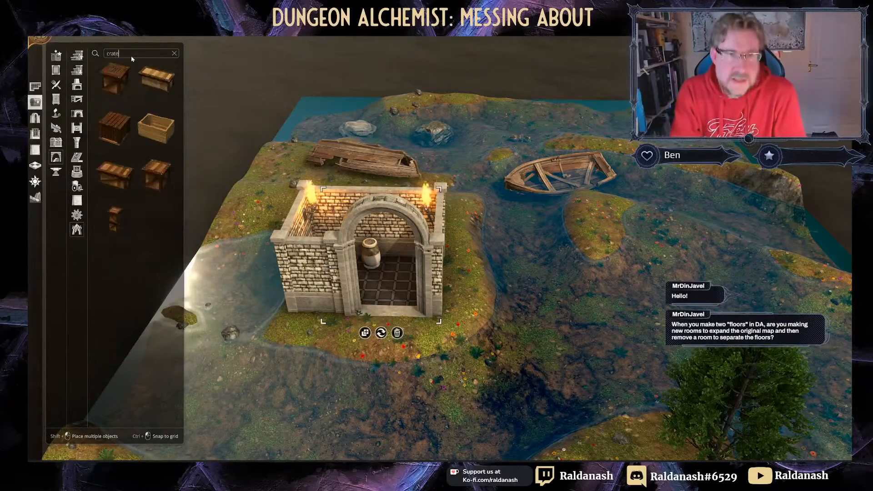
click(114, 78)
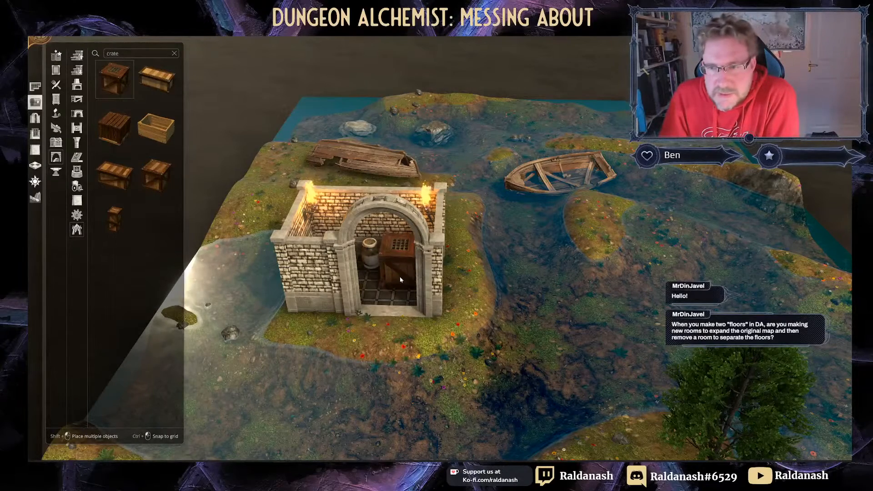
click(386, 285)
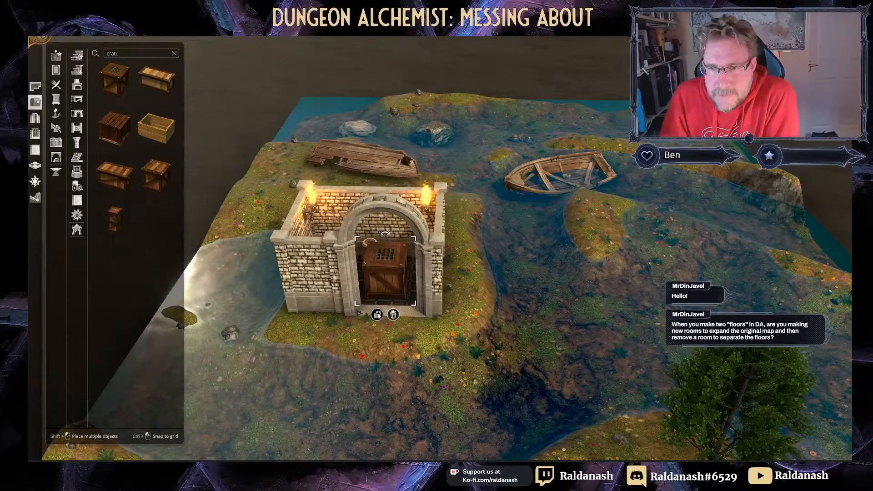
click(393, 314)
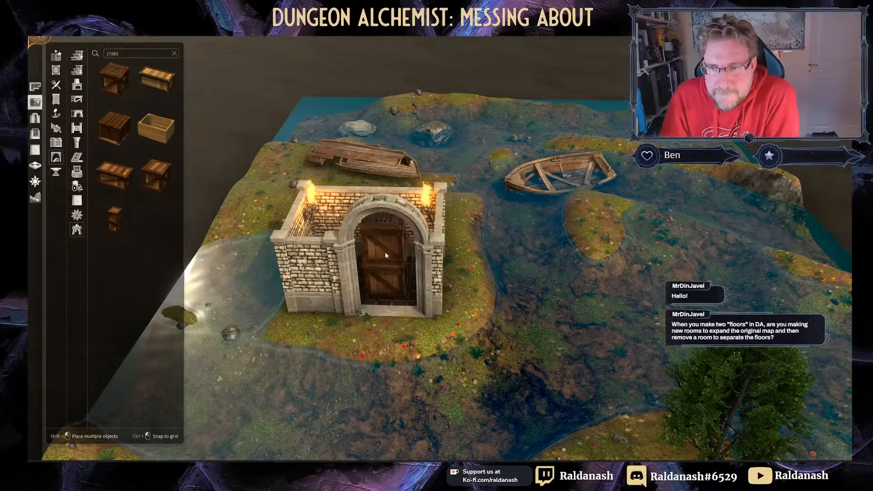
click(385, 253)
middle_drag(495, 270, 534, 246)
middle_drag(627, 288, 611, 334)
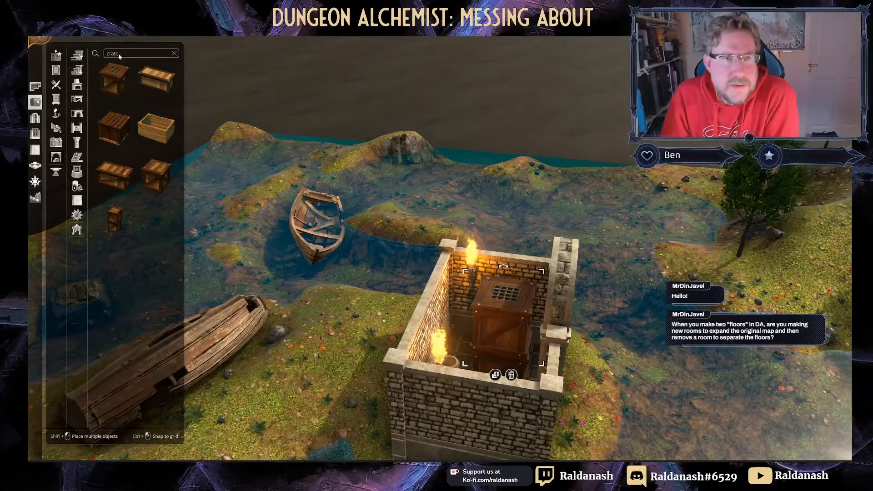
Step: Place an ornate rug on the crypt, enlarge it and shift it to cover the whole roof
text(rug)
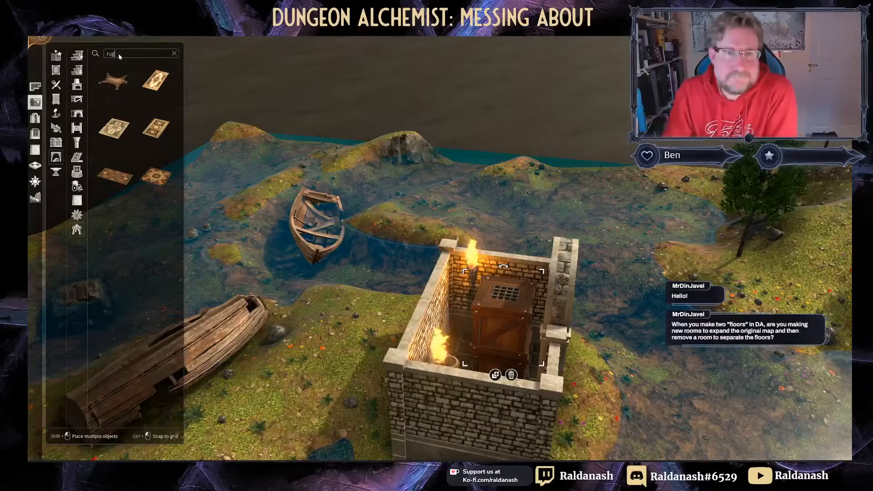
click(114, 127)
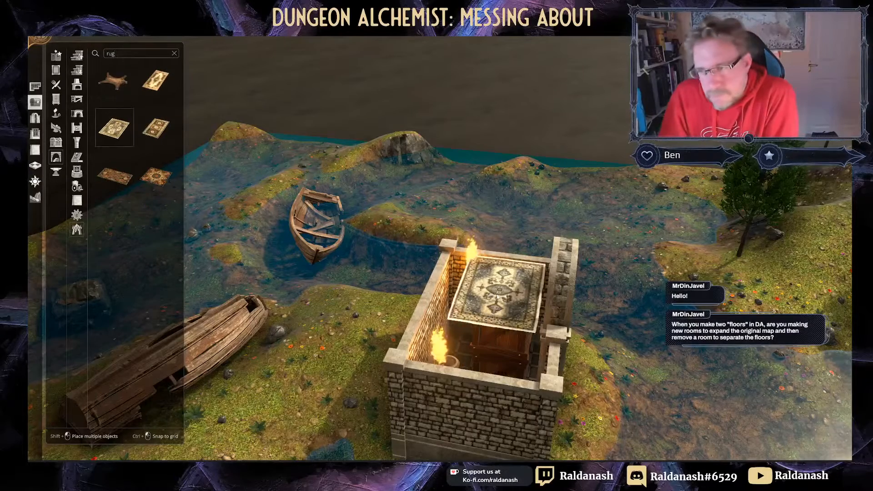
click(498, 292)
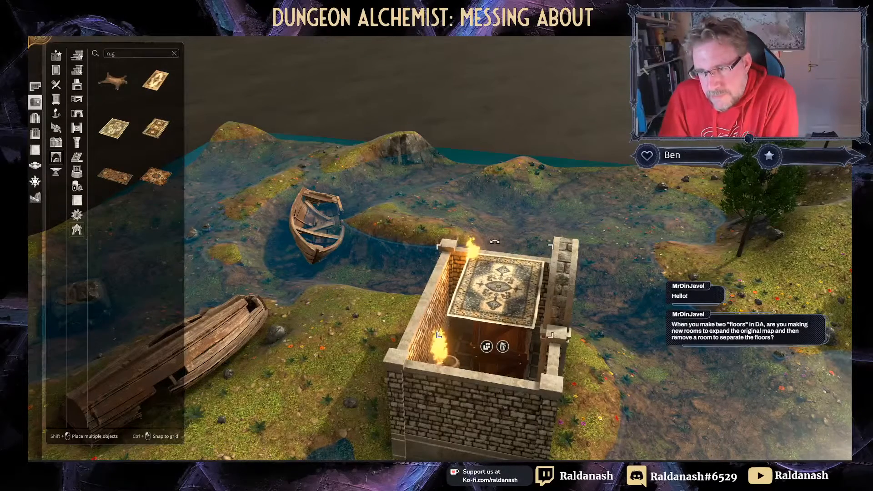
drag(439, 334, 406, 377)
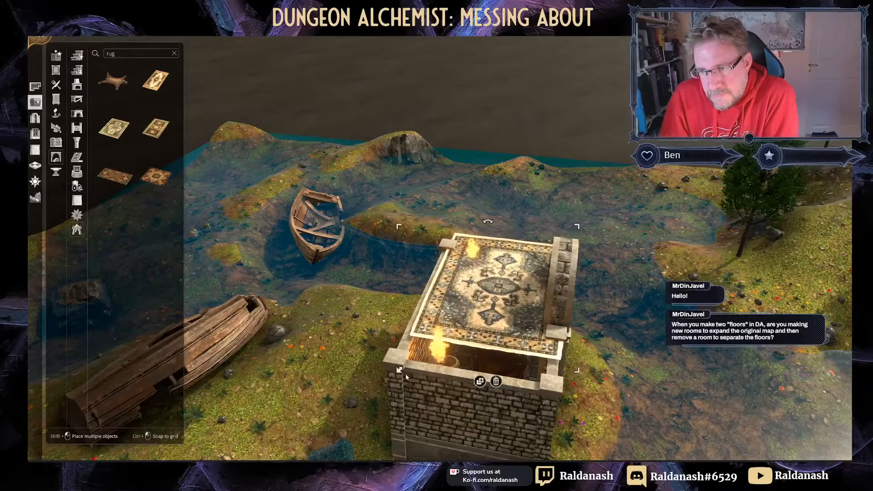
drag(506, 306, 495, 328)
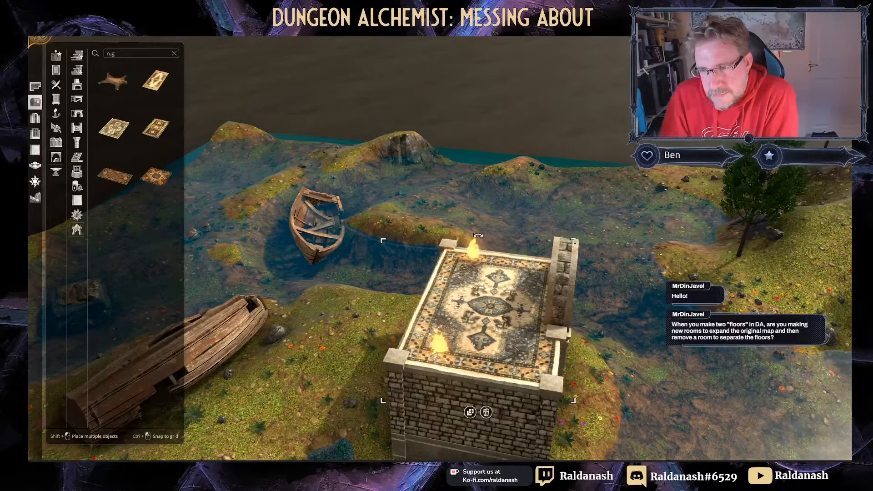
middle_drag(636, 286, 500, 333)
right_drag(501, 333, 637, 389)
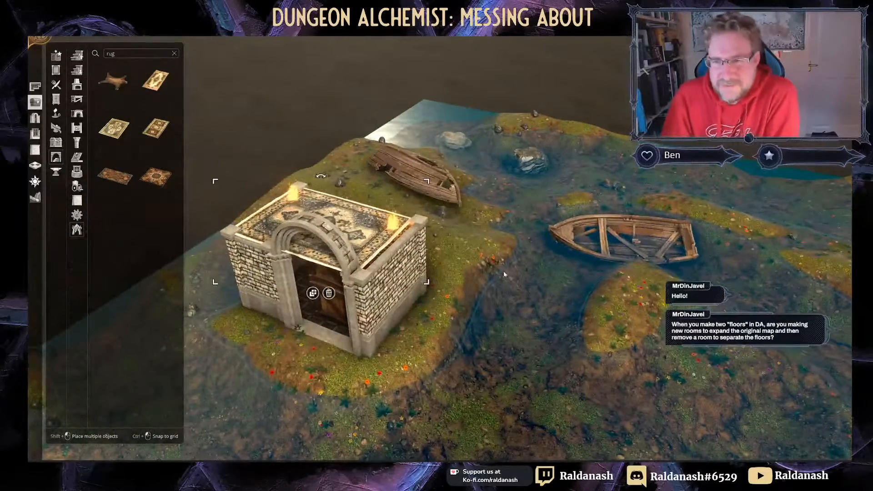
middle_drag(463, 223, 521, 203)
right_drag(520, 203, 529, 187)
middle_drag(528, 187, 390, 221)
right_drag(390, 221, 357, 263)
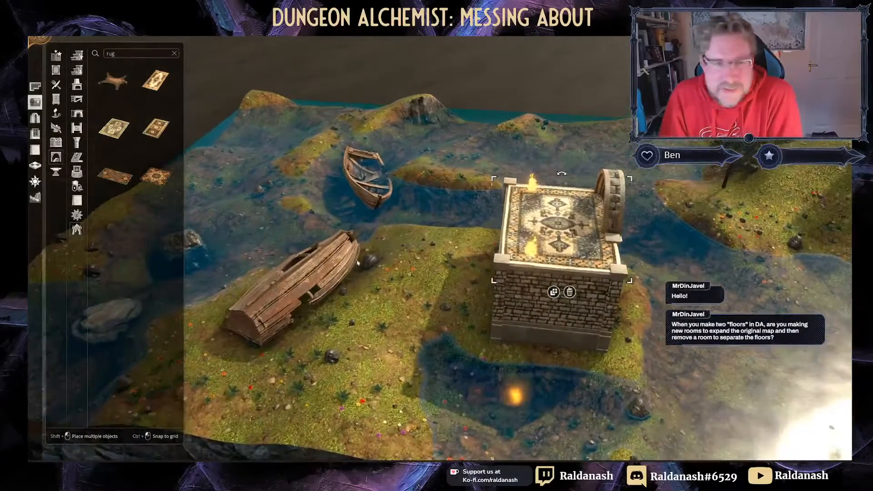
Step: Place a brick wall piece from the masonry objects on top of the crypt
click(77, 203)
scroll(157, 319, down, 2)
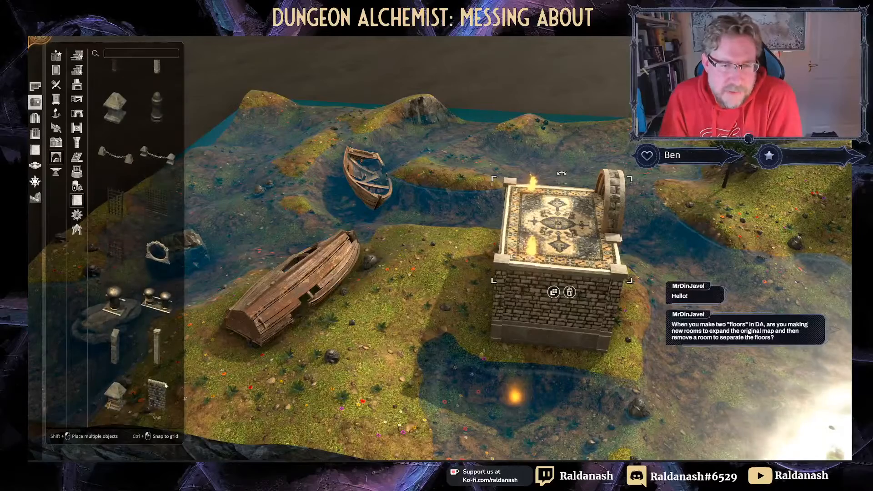
click(157, 395)
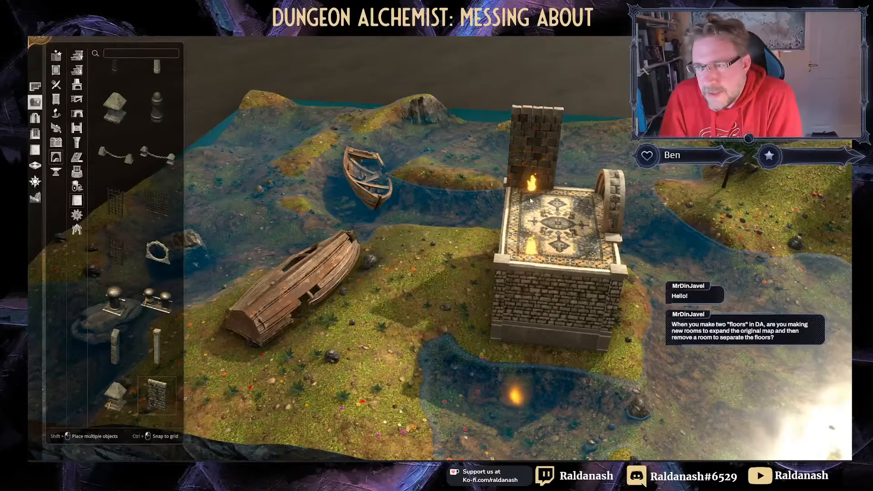
click(157, 394)
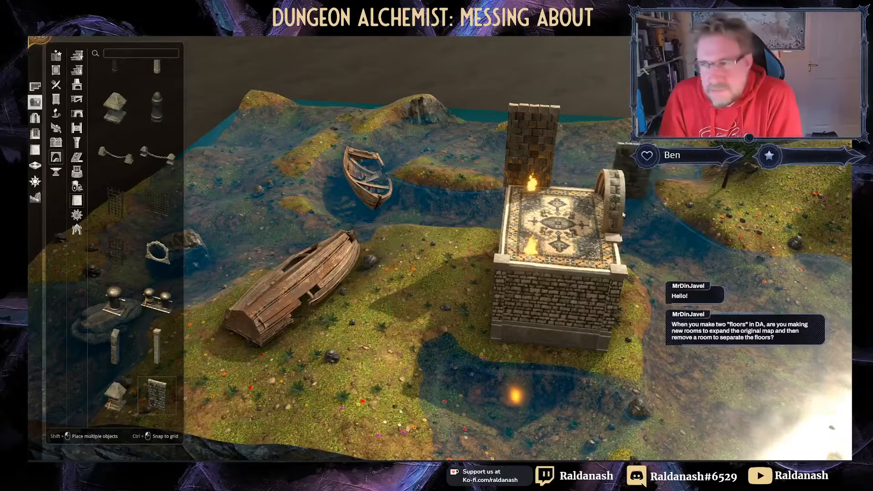
click(577, 202)
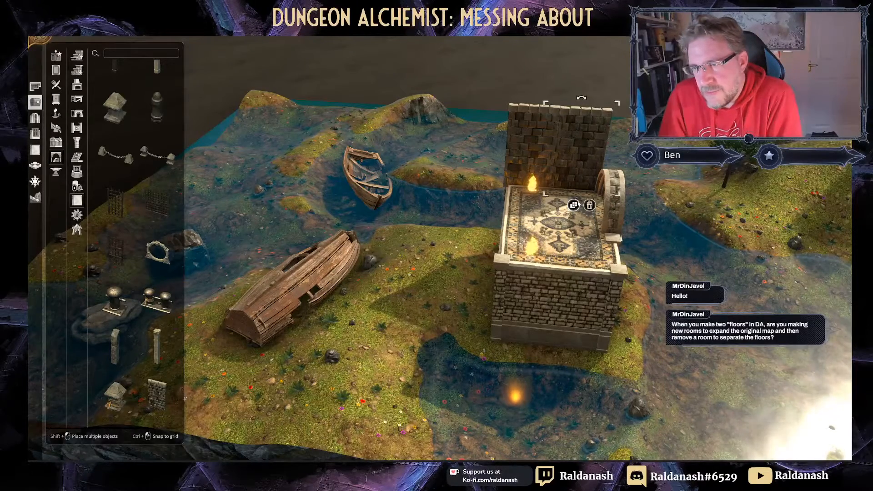
middle_drag(535, 212, 653, 175)
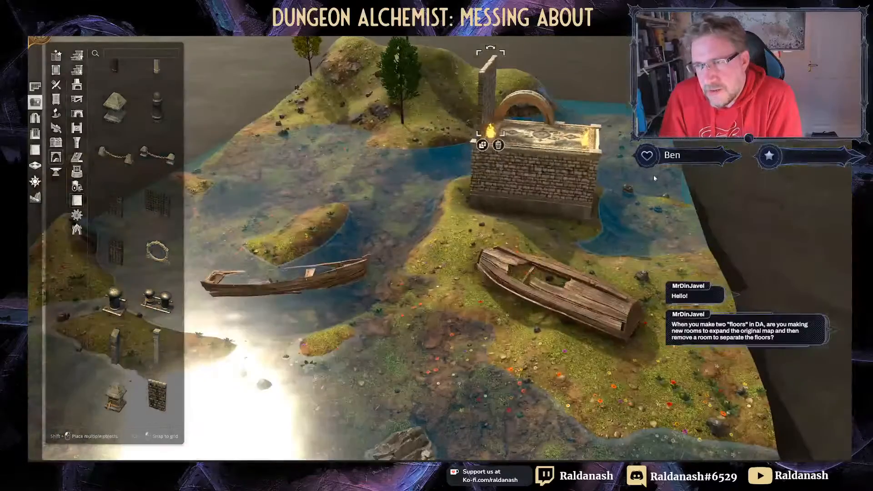
right_drag(654, 174, 613, 264)
middle_drag(571, 205, 630, 193)
right_drag(630, 204, 600, 141)
Step: Add a ruined wall piece behind the crypt's arch and move it into position
click(171, 381)
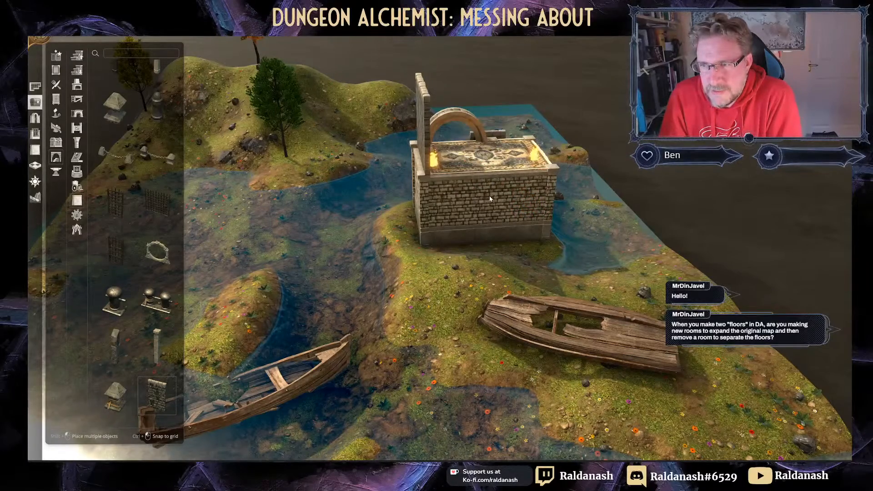
mouse_move(491, 200)
middle_down()
mouse_move(532, 229)
mouse_move(603, 206)
mouse_move(690, 207)
middle_up()
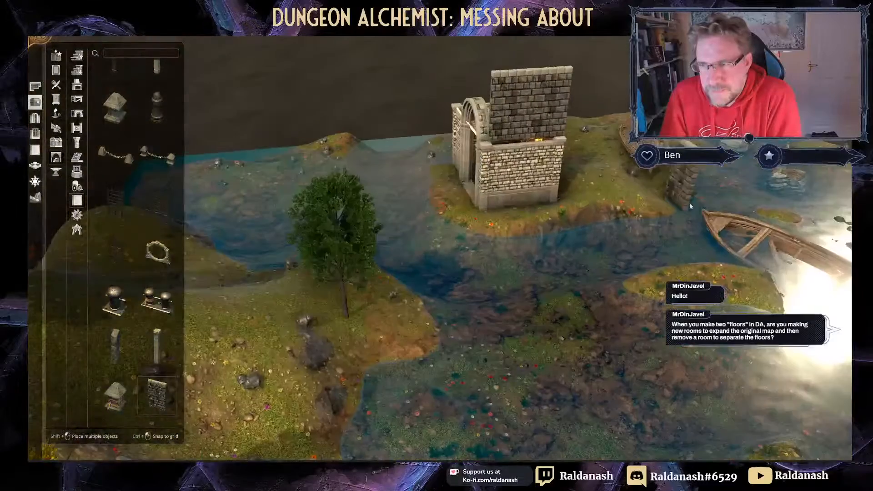
middle_drag(436, 266, 572, 279)
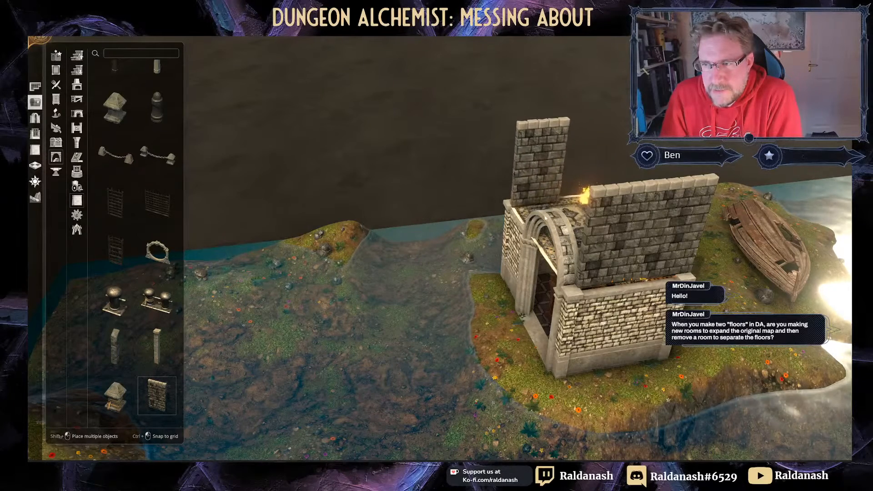
click(530, 219)
right_drag(531, 221, 572, 326)
click(600, 321)
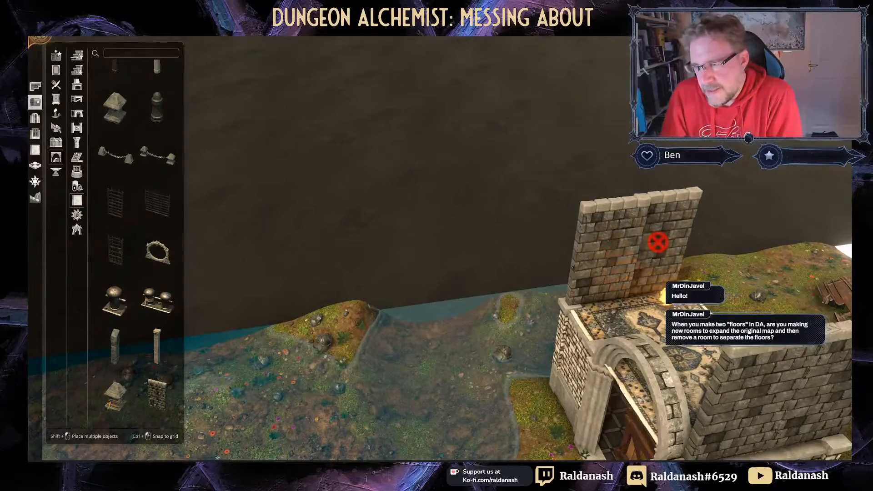
click(667, 244)
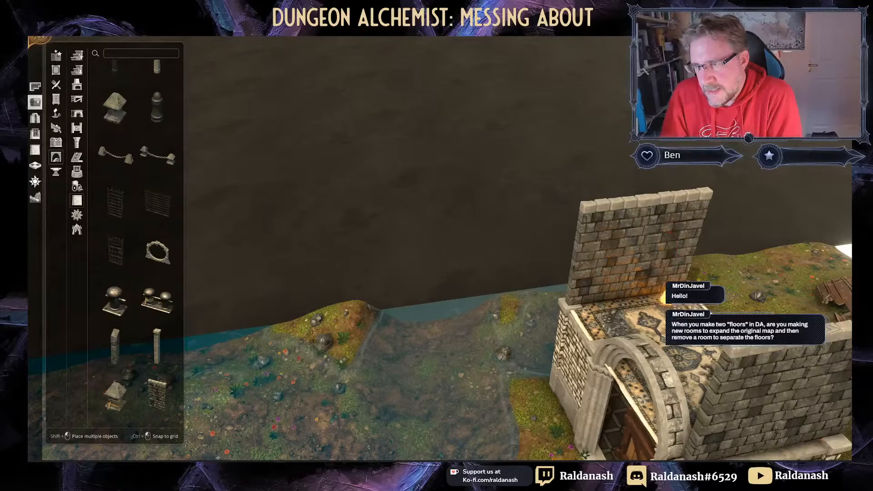
click(667, 247)
right_drag(522, 346, 433, 276)
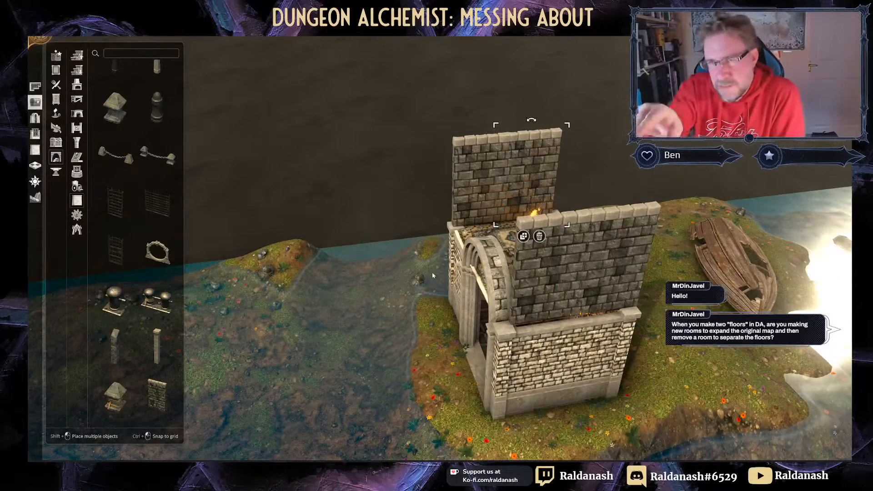
right_drag(437, 268, 513, 256)
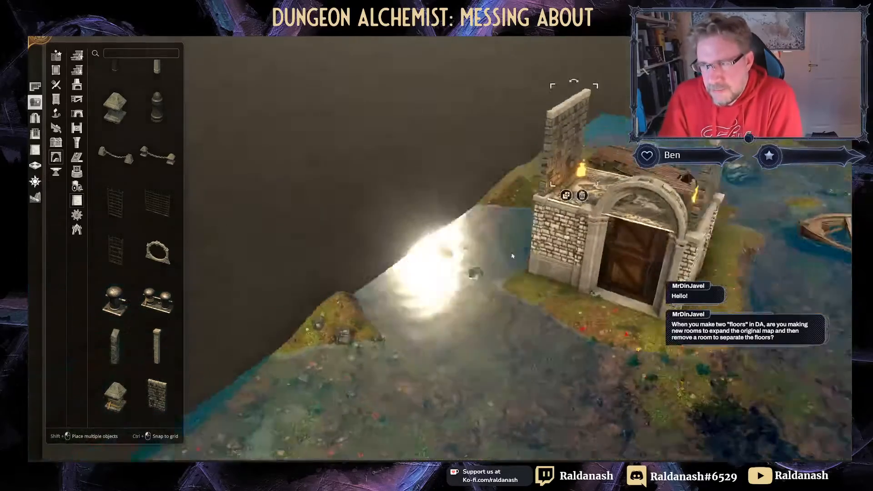
middle_drag(513, 256, 521, 218)
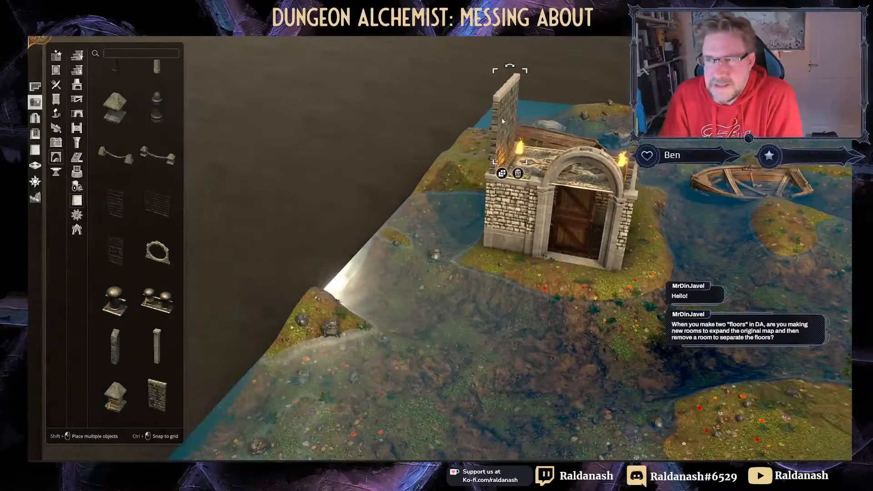
Step: Duplicate the brick wall onto the back corner of the crypt's roof
click(502, 174)
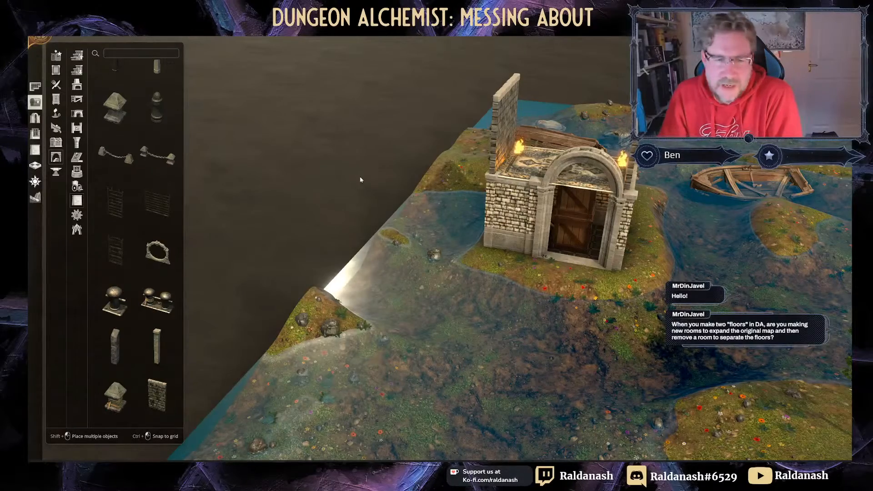
right_drag(360, 180, 299, 238)
middle_drag(294, 241, 339, 263)
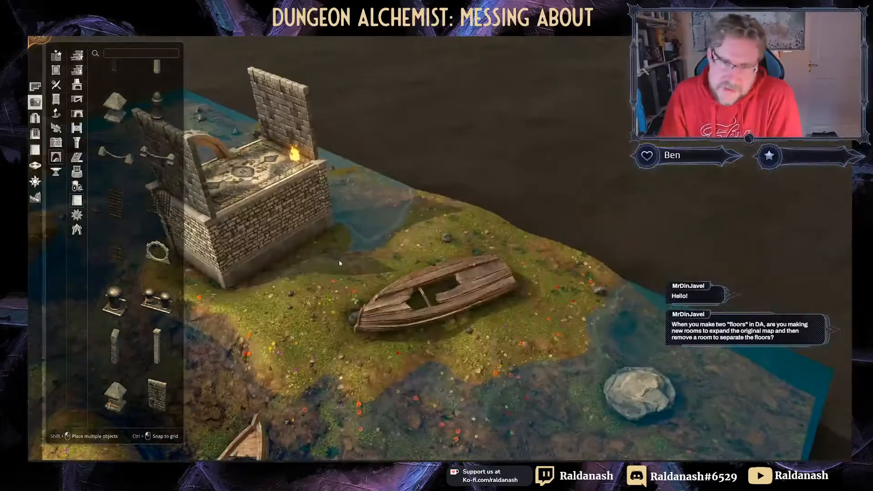
right_drag(340, 263, 468, 267)
middle_drag(468, 266, 370, 232)
right_drag(370, 232, 520, 241)
Step: Show the Accessibility category, which holds only the lift object
scroll(518, 240, down, 2)
right_drag(370, 251, 476, 240)
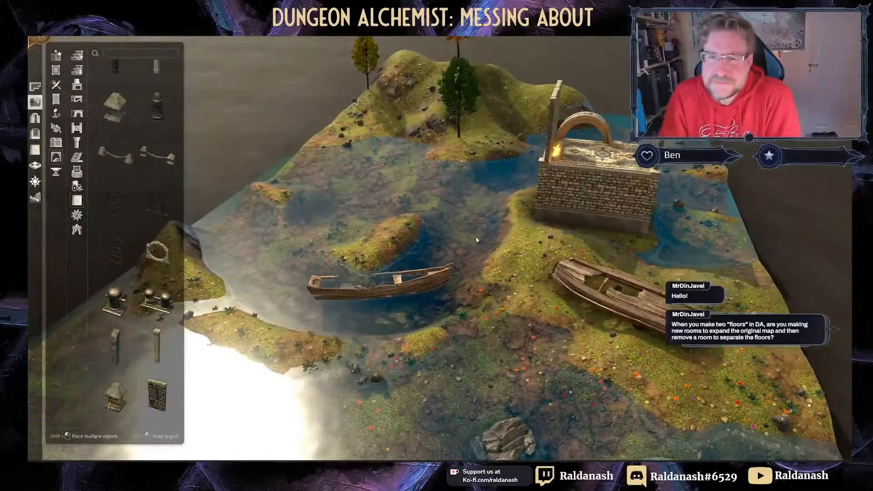
middle_drag(476, 240, 281, 210)
click(76, 187)
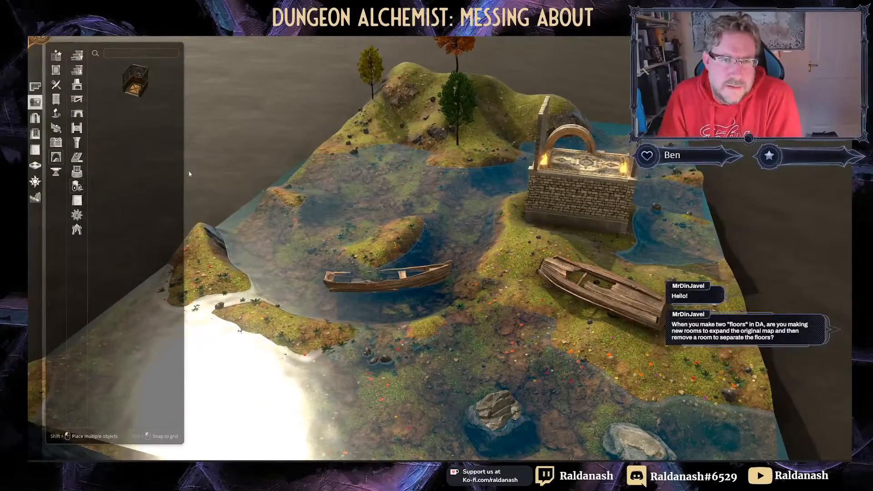
Step: Place a dark stone column from the Columns category on the grassy hilltop between the trees
click(77, 142)
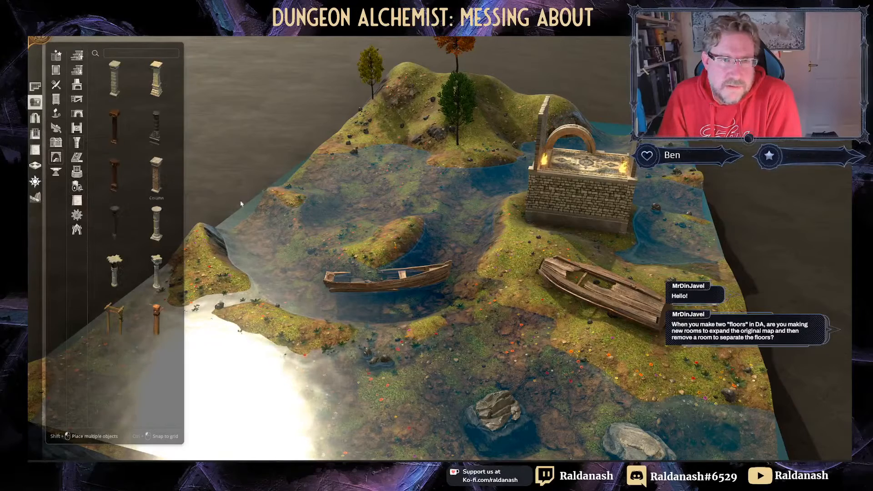
click(155, 177)
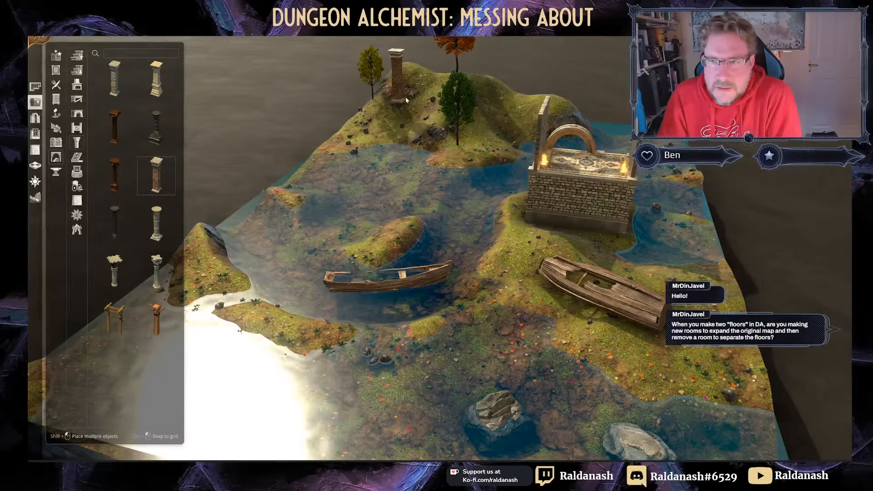
click(155, 129)
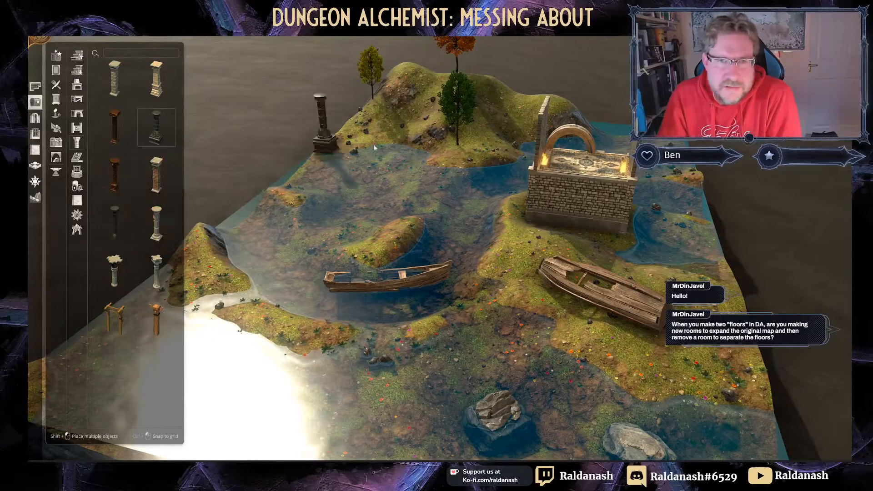
click(422, 113)
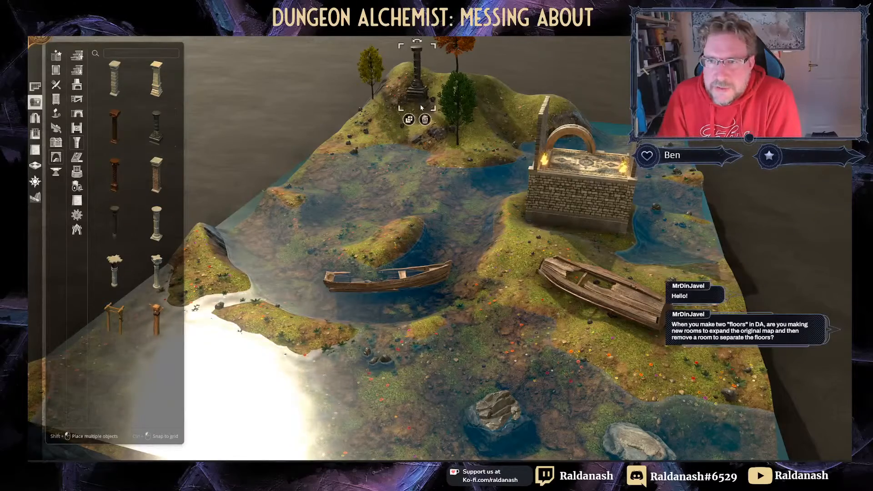
scroll(347, 143, up, 3)
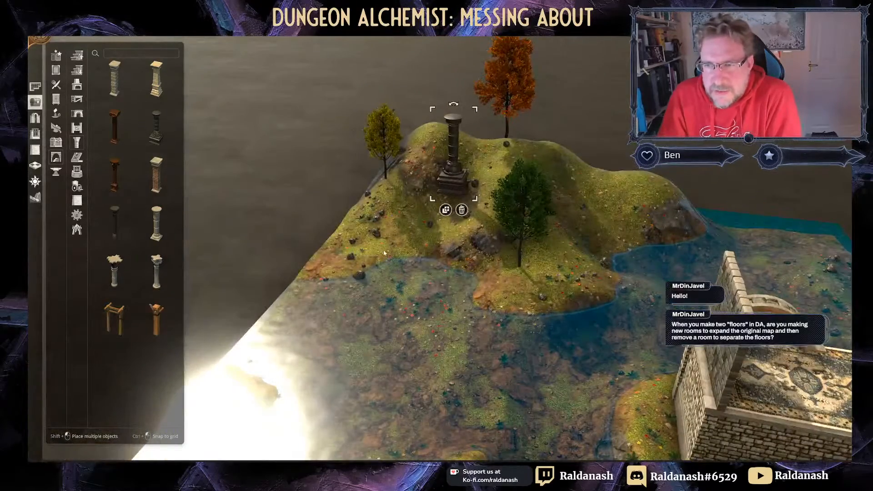
scroll(409, 248, up, 6)
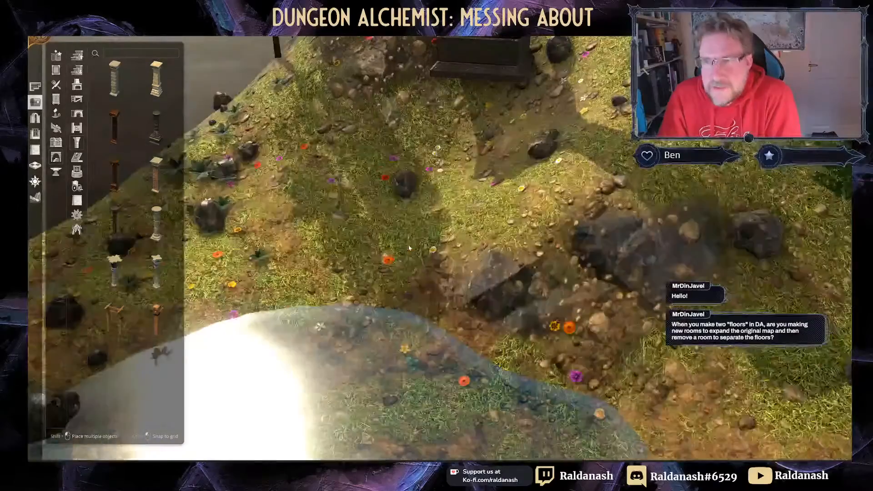
scroll(436, 187, up, 5)
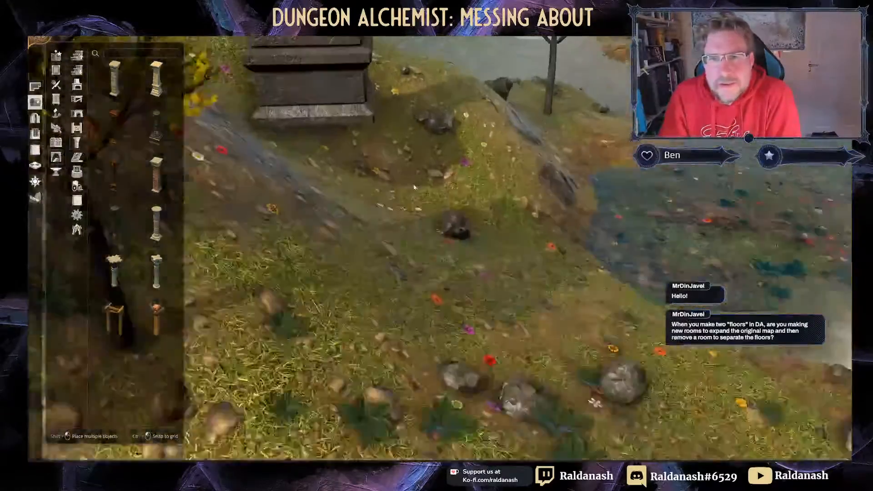
middle_drag(415, 186, 314, 148)
scroll(309, 145, up, 3)
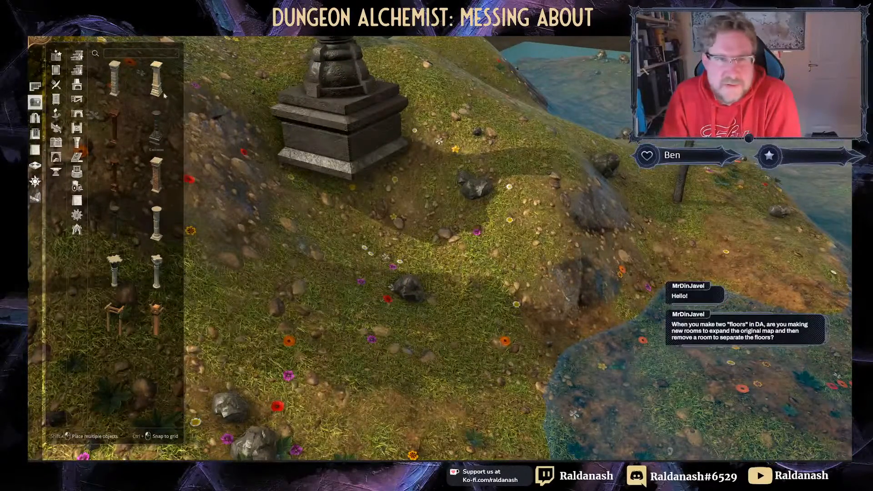
Step: With a smaller terrain brush, sink the ground around the dark pillar's base to expose its pedestal
click(36, 199)
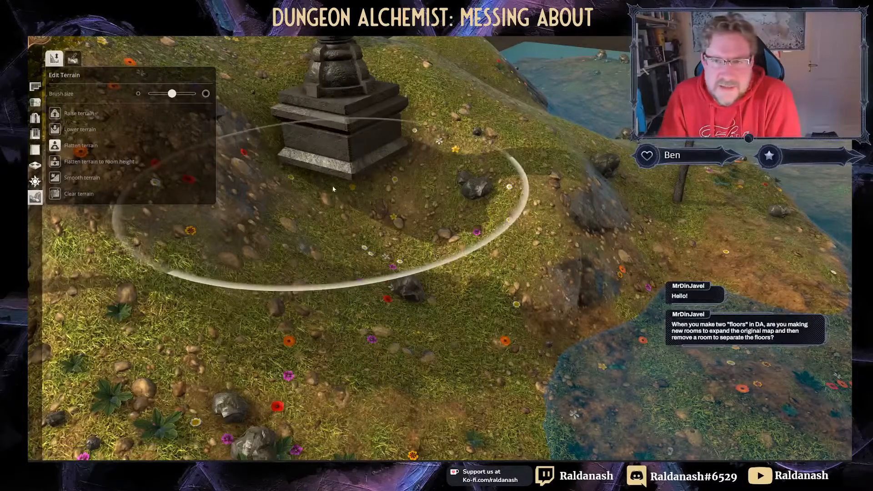
scroll(268, 191, down, 3)
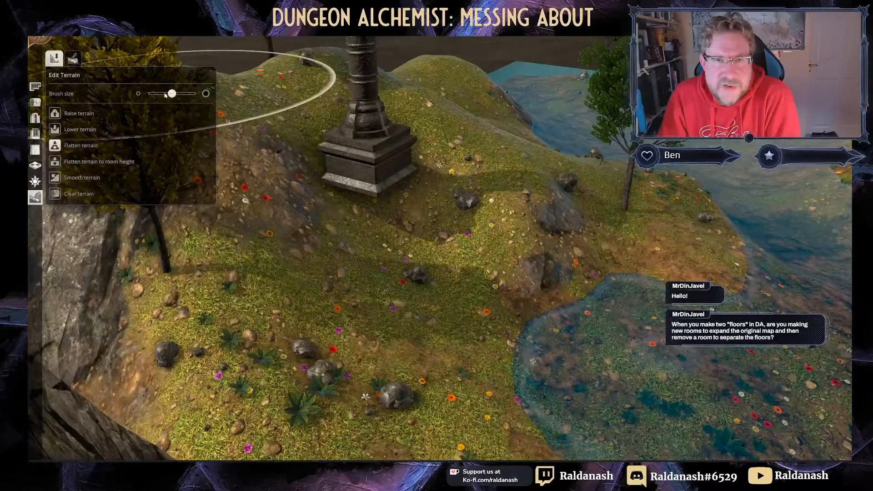
drag(172, 94, 150, 94)
drag(388, 197, 390, 198)
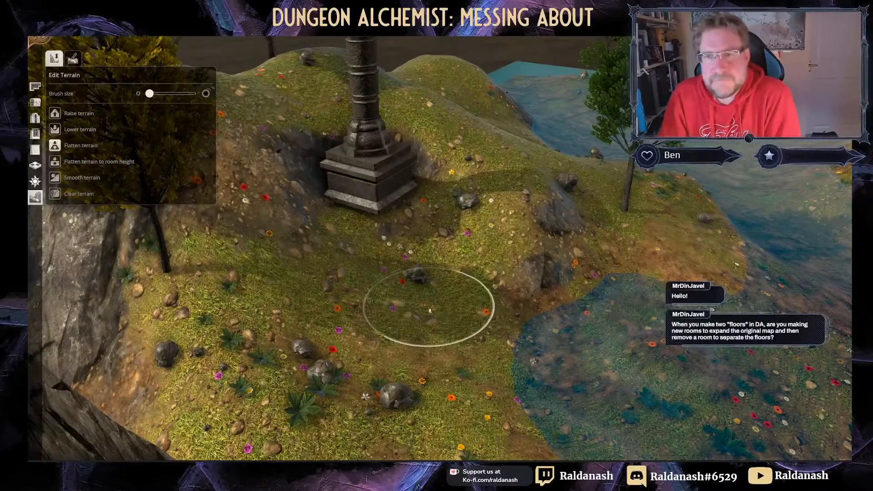
mouse_move(421, 298)
middle_down()
mouse_move(291, 248)
mouse_move(364, 242)
middle_up()
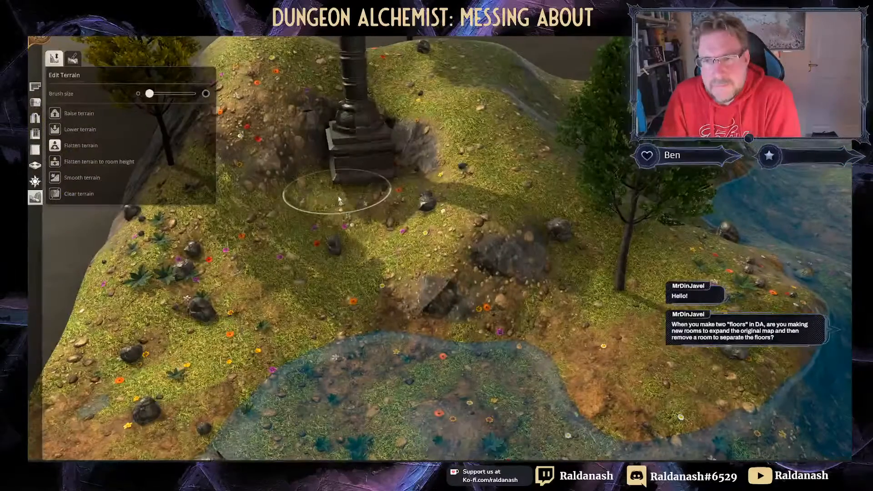
mouse_move(339, 201)
mouse_down()
mouse_move(347, 186)
mouse_move(378, 179)
mouse_move(328, 186)
mouse_move(379, 184)
mouse_up()
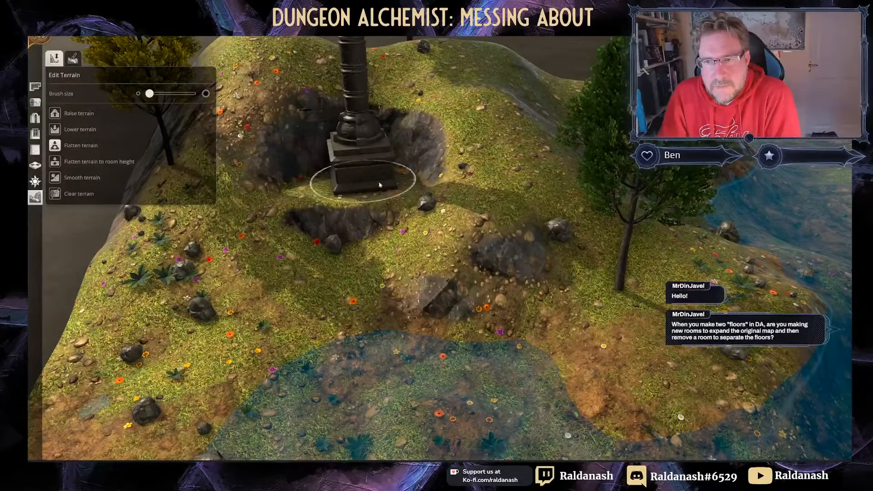
mouse_move(307, 204)
middle_down()
mouse_move(423, 184)
mouse_move(394, 181)
middle_up()
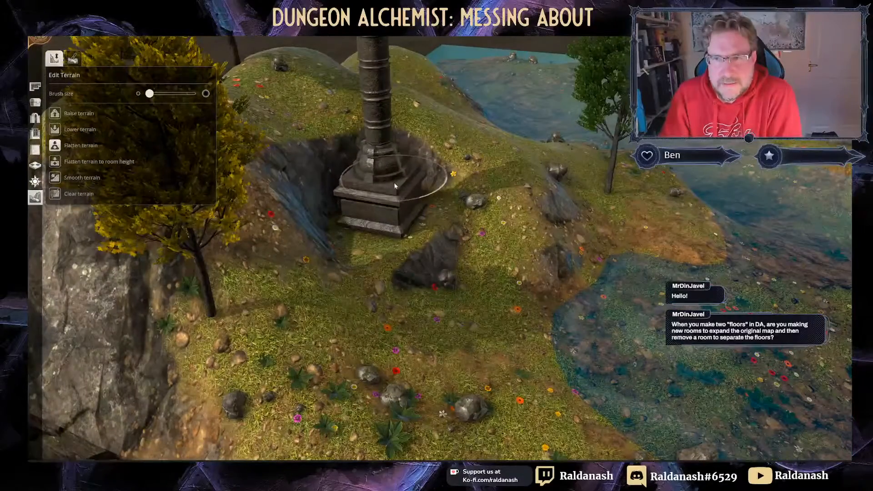
scroll(395, 185, down, 6)
scroll(432, 256, up, 3)
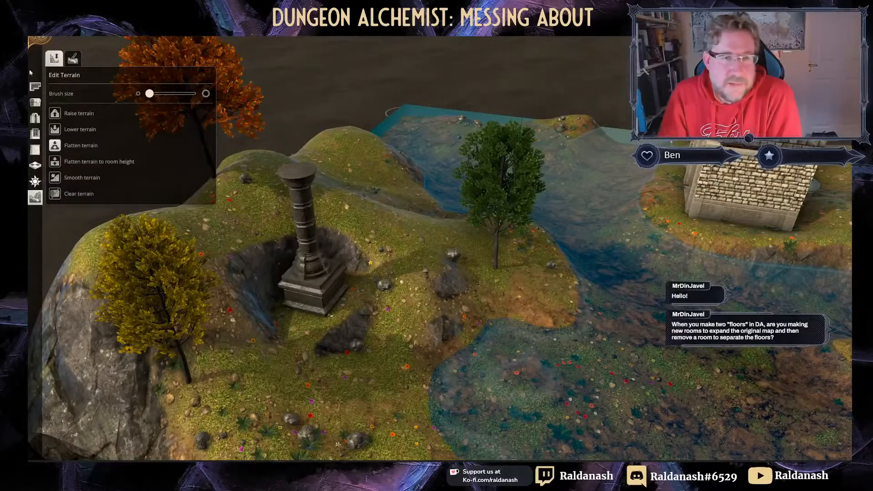
click(35, 103)
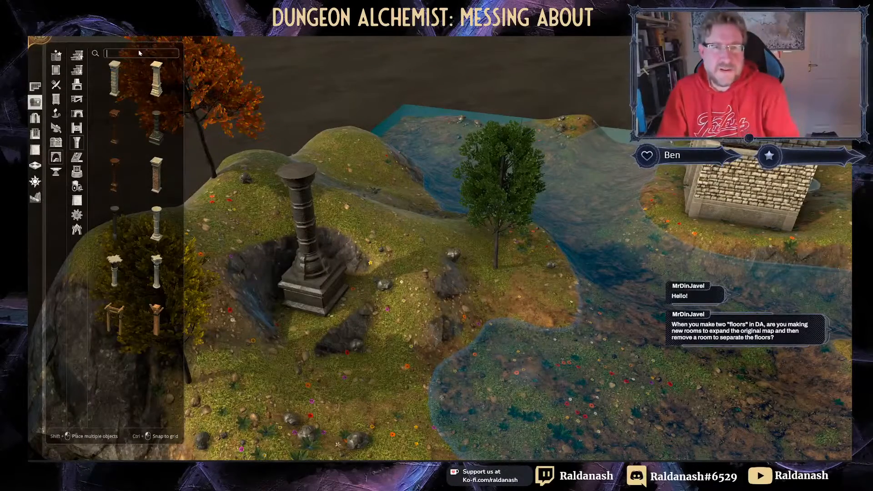
Step: Search 'statu', then place a scaled-down Demon Statue on top of the stone pillar
text(statu)
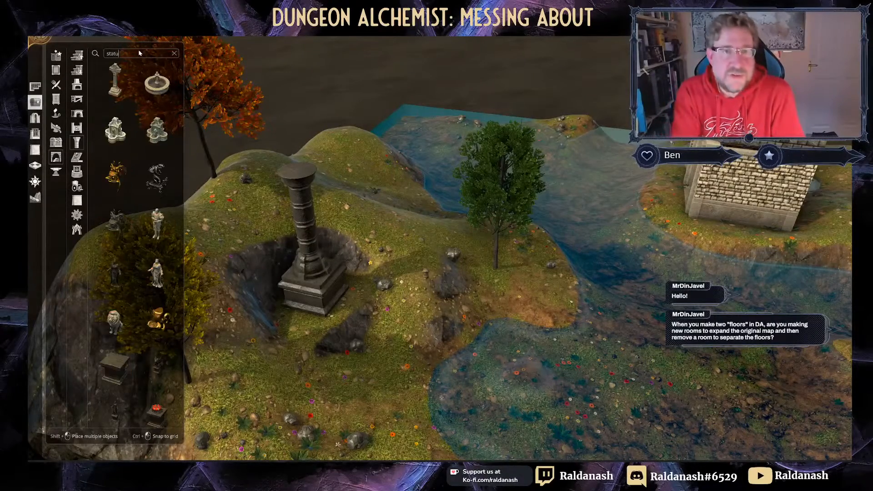
click(157, 371)
drag(299, 254, 408, 240)
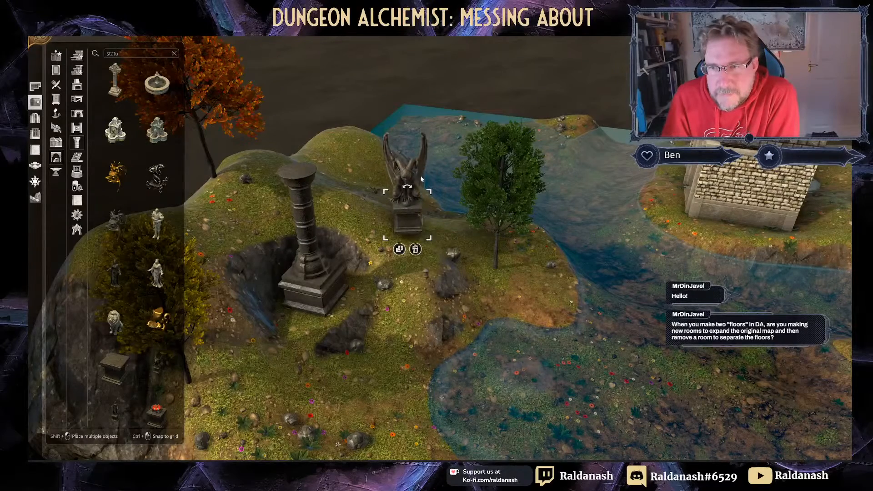
drag(429, 193, 292, 190)
middle_drag(321, 205, 410, 226)
drag(435, 244, 551, 239)
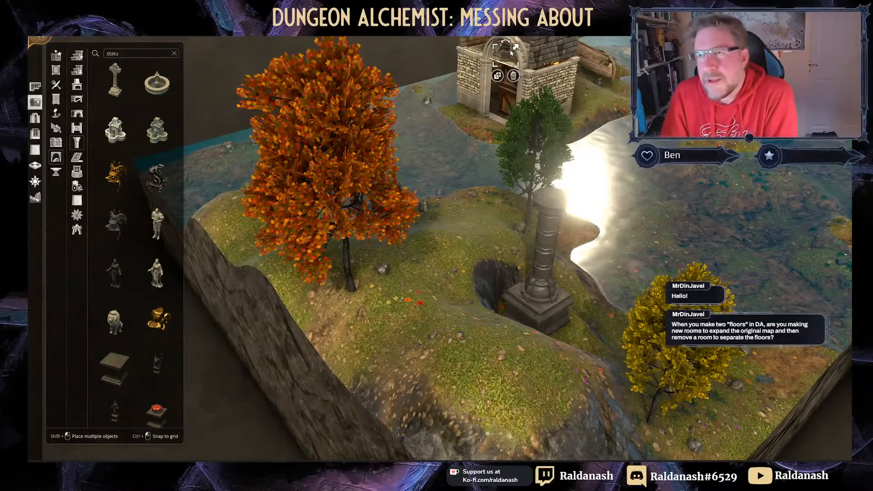
Step: Move the demon statue onto the crypt's carpet, turn it with R and settle it on its plinth
right_drag(449, 129, 372, 206)
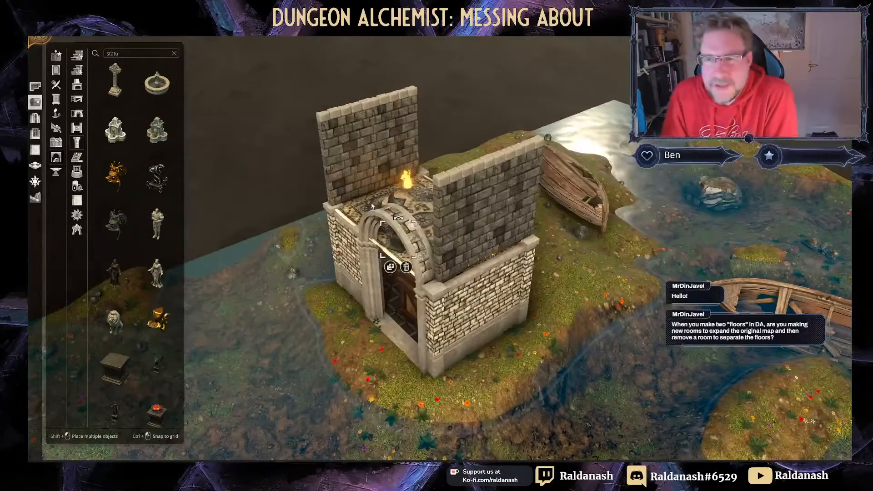
middle_drag(327, 222, 169, 219)
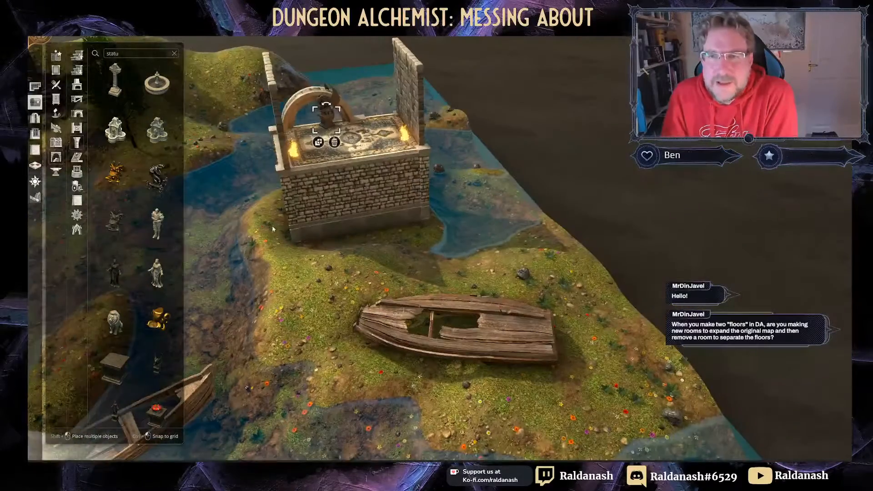
right_drag(297, 204, 300, 276)
drag(333, 185, 356, 201)
key(r)
key(r)
key(r)
key(r)
key(r)
key(r)
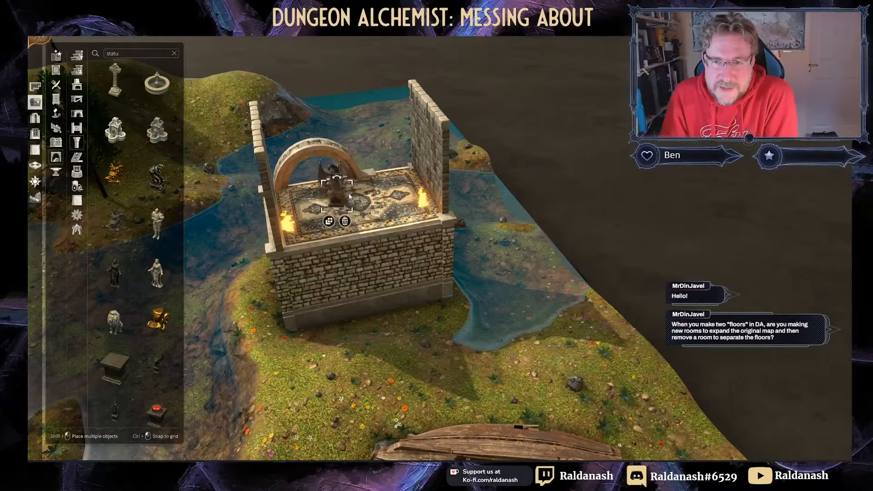
mouse_move(337, 183)
mouse_down()
mouse_move(366, 208)
mouse_move(336, 185)
mouse_up()
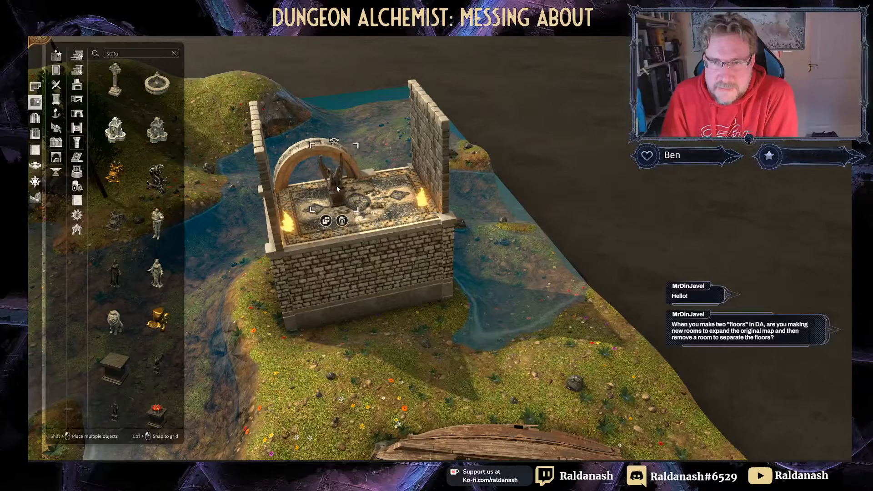
click(338, 200)
middle_drag(350, 233, 272, 301)
right_drag(272, 301, 440, 247)
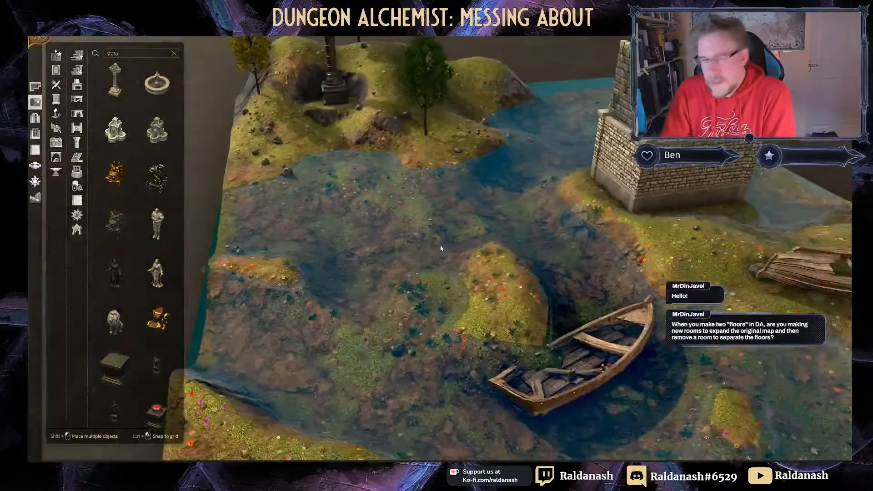
right_drag(467, 305, 352, 164)
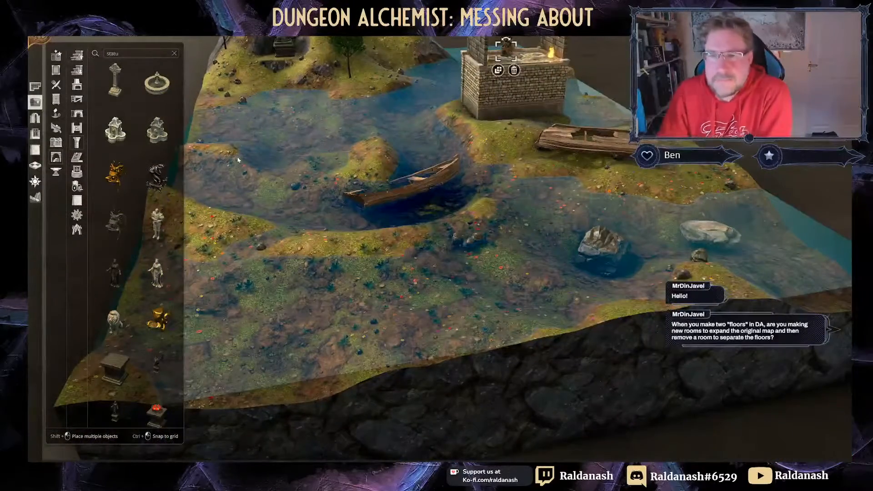
right_drag(237, 159, 532, 151)
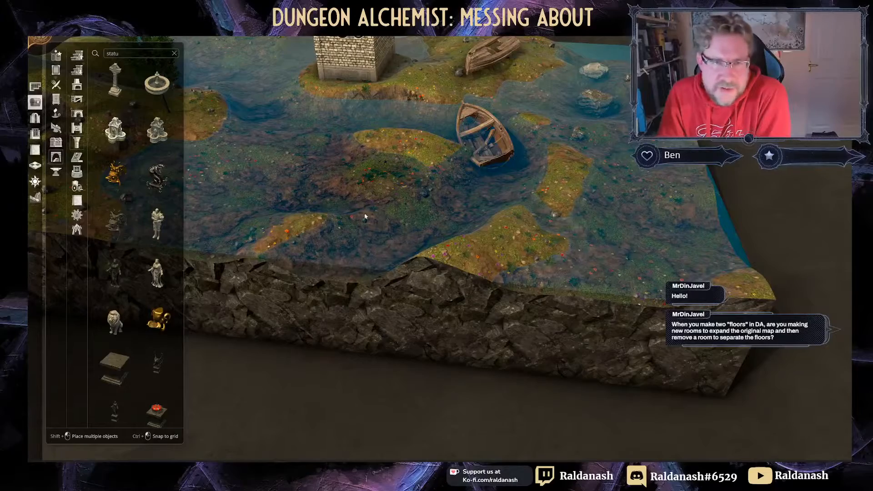
scroll(365, 217, up, 2)
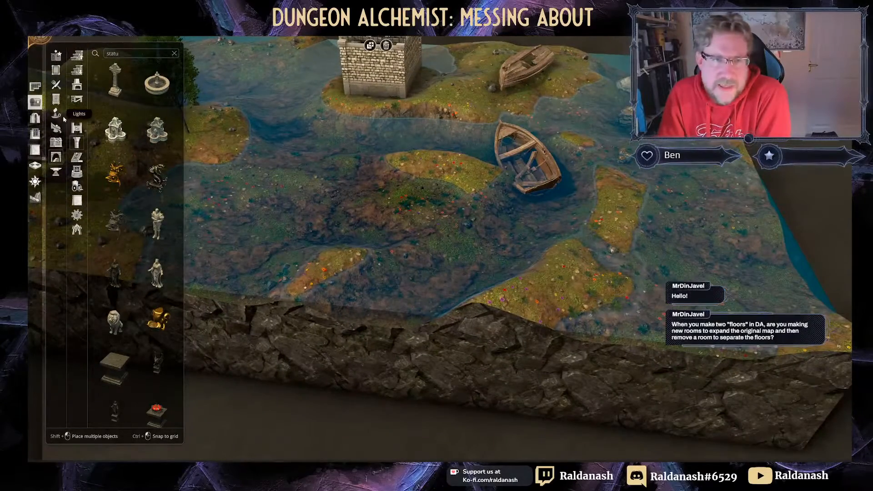
Step: Draw a long narrow Crypt Chapel room strip across the swamp
click(35, 86)
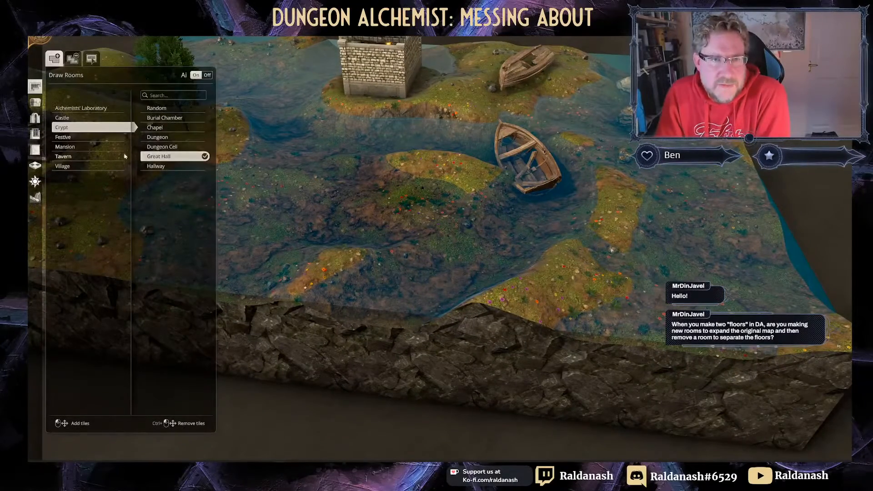
click(161, 129)
key(s)
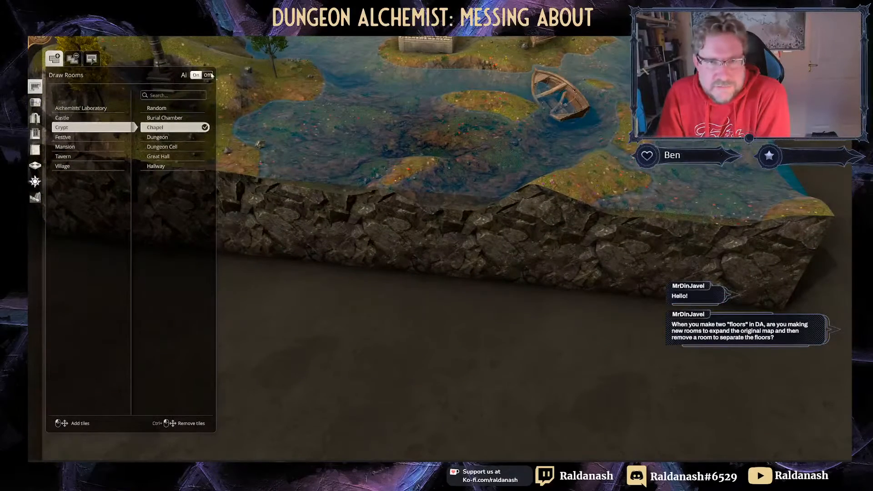
drag(419, 175, 331, 437)
click(381, 291)
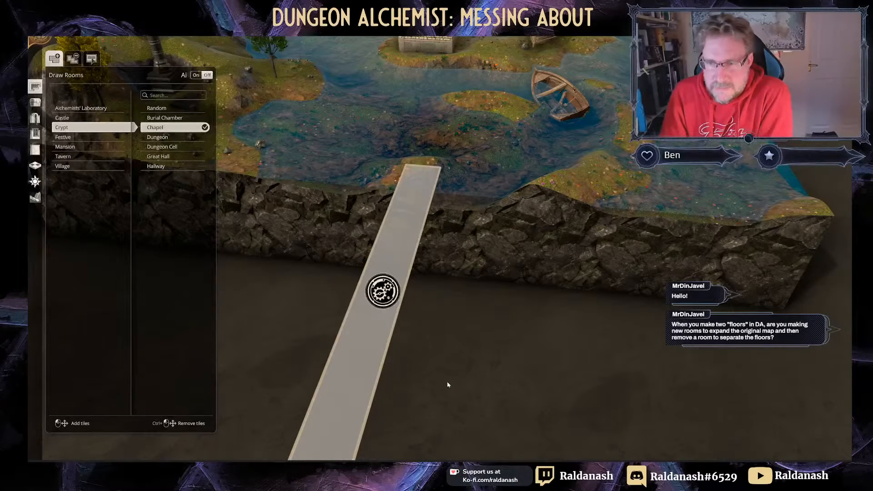
scroll(455, 353, down, 5)
right_drag(464, 362, 543, 370)
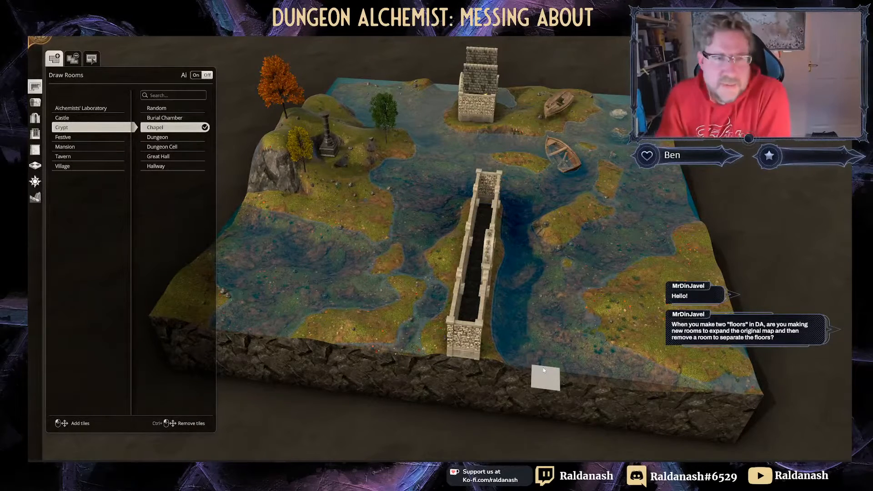
Step: Remove the Chapel strip room again, leaving the water and islands clear
click(73, 59)
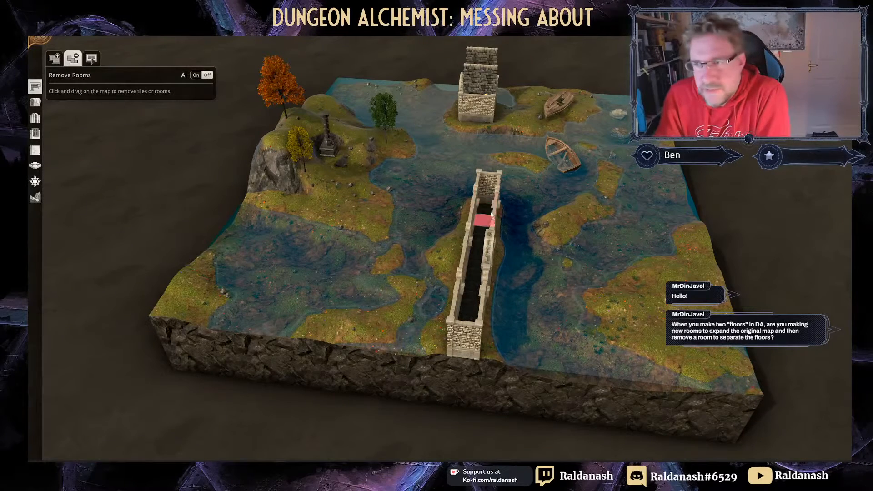
drag(485, 210, 466, 347)
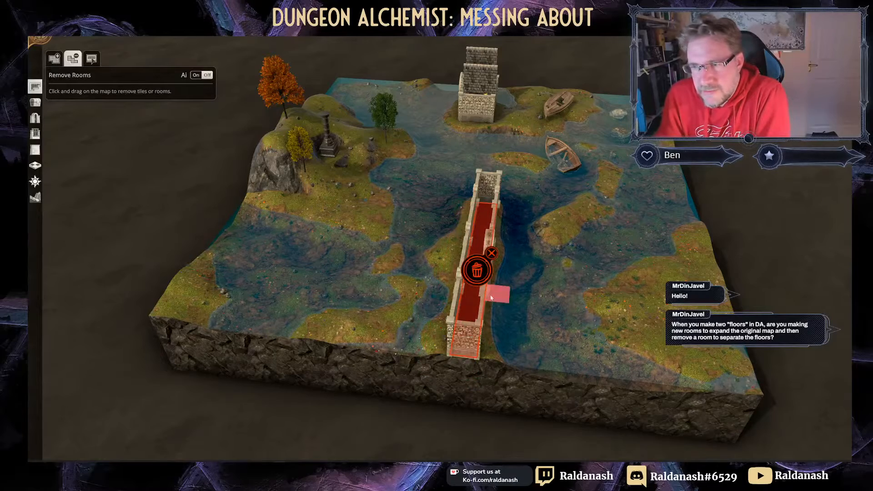
click(476, 271)
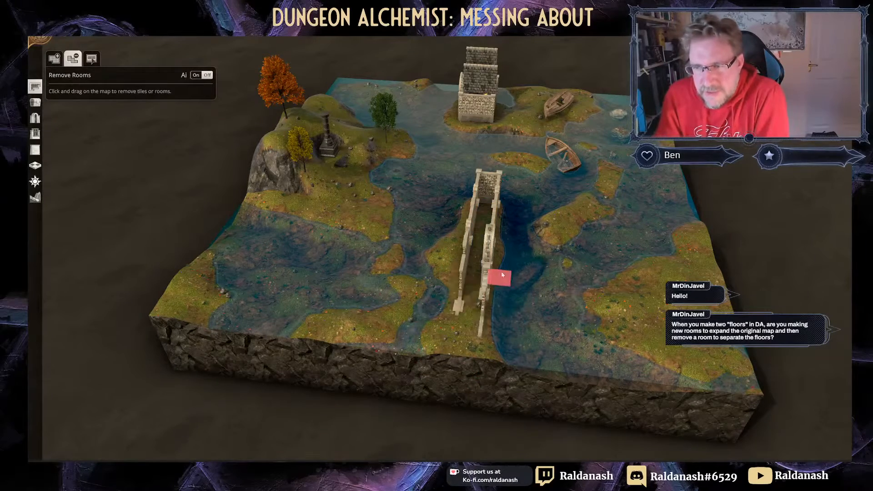
middle_drag(412, 236, 308, 218)
scroll(439, 274, down, 3)
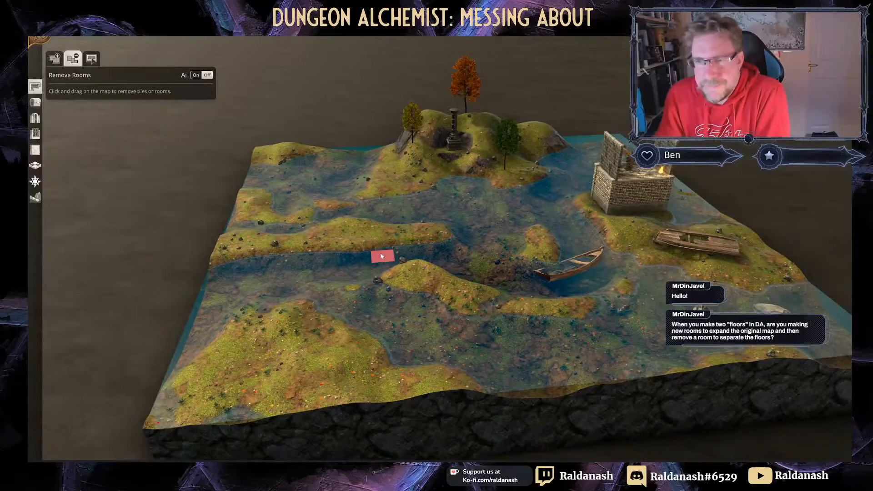
middle_drag(382, 256, 353, 295)
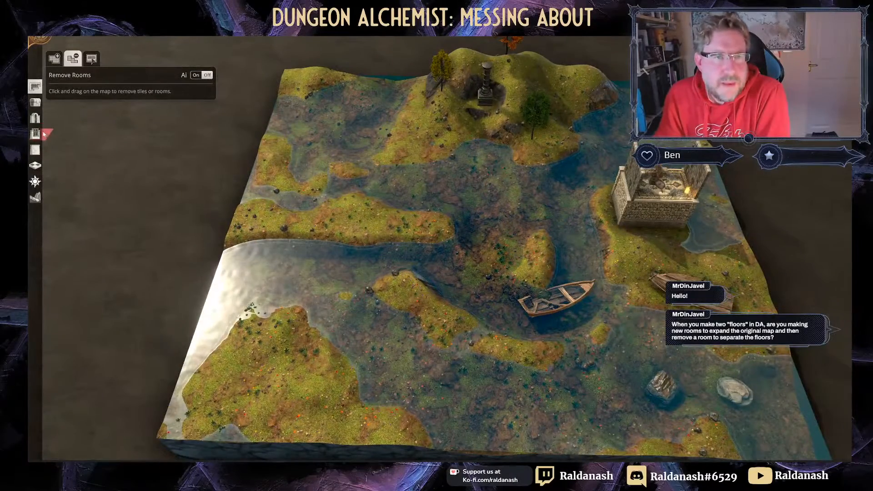
Step: Place a mooring pole in the channel beside the boat
click(35, 102)
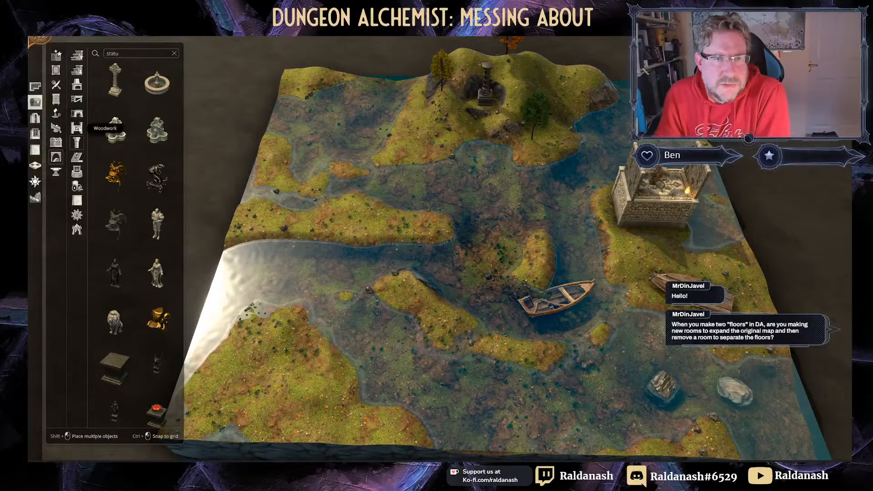
click(77, 127)
click(157, 129)
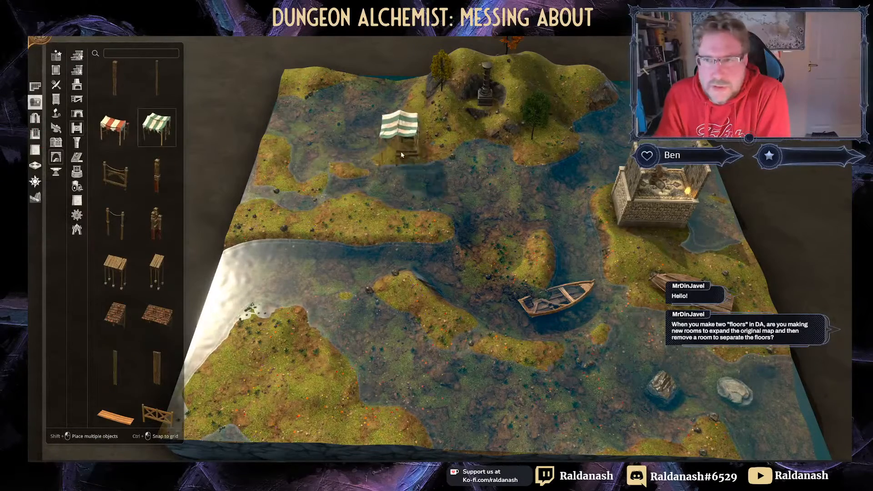
click(157, 224)
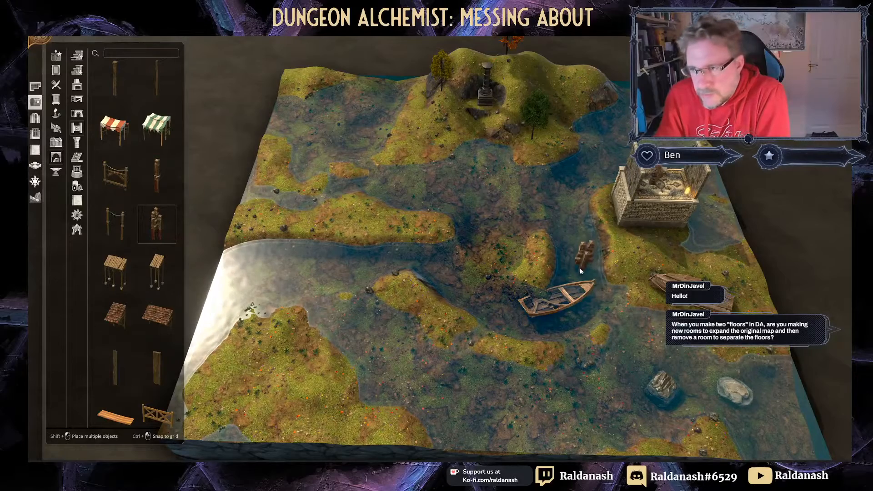
click(580, 268)
Step: Place a wooden overhang over the left water channel
scroll(151, 276, down, 1)
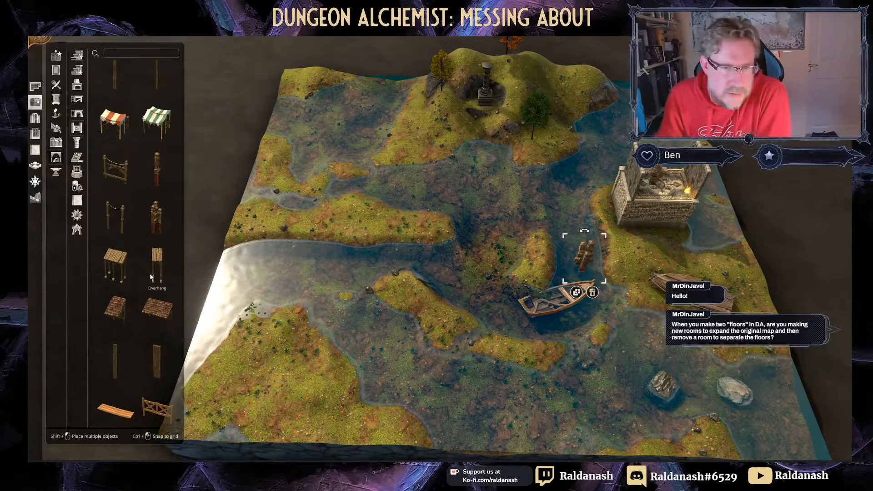
click(126, 273)
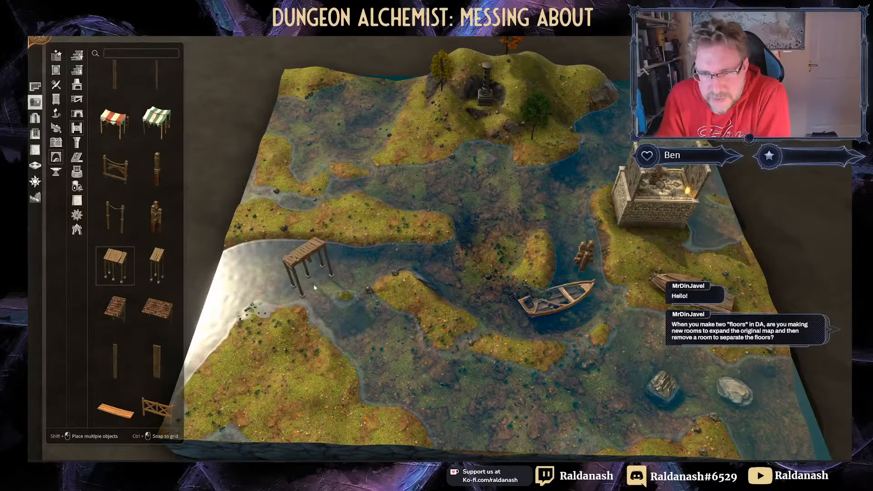
right_drag(277, 270, 428, 164)
click(427, 162)
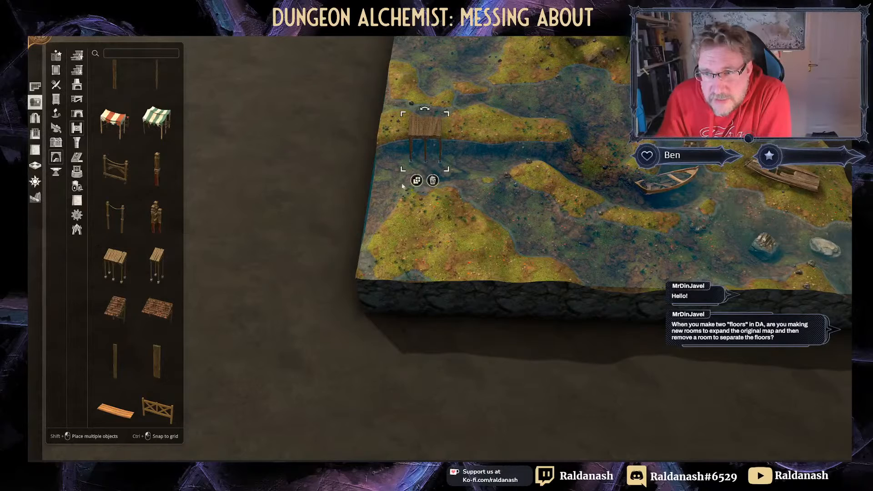
middle_drag(427, 165, 429, 199)
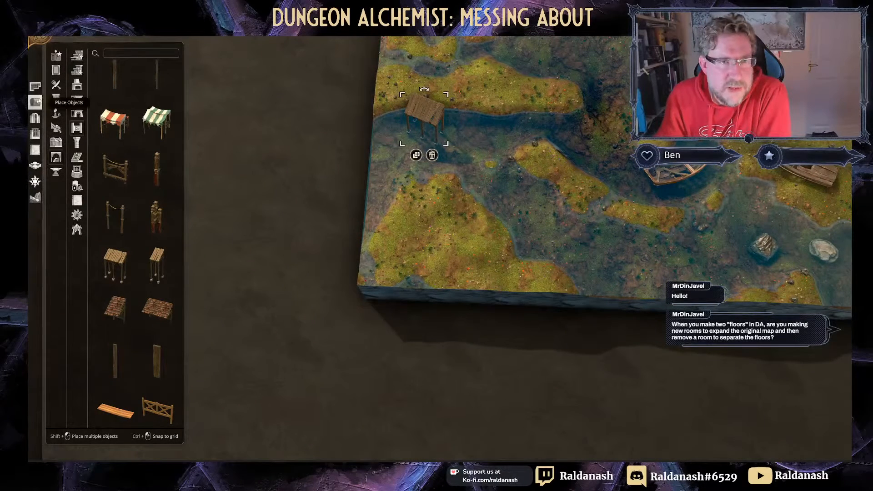
click(36, 197)
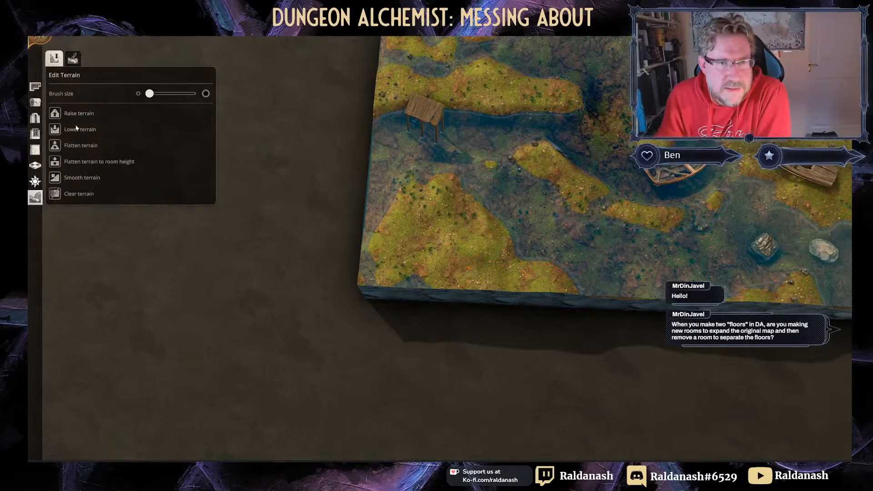
Step: Lower the terrain across the left channel's end to carve a broad, deep pond
drag(407, 141, 429, 134)
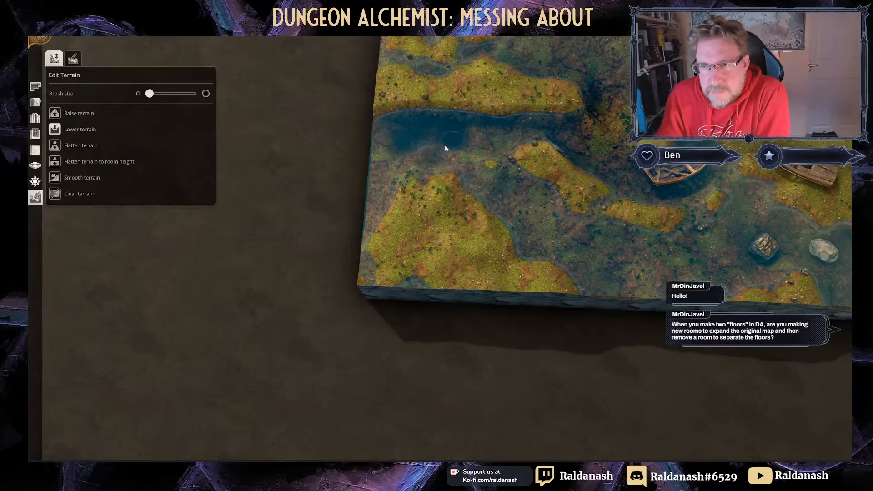
drag(392, 146, 448, 137)
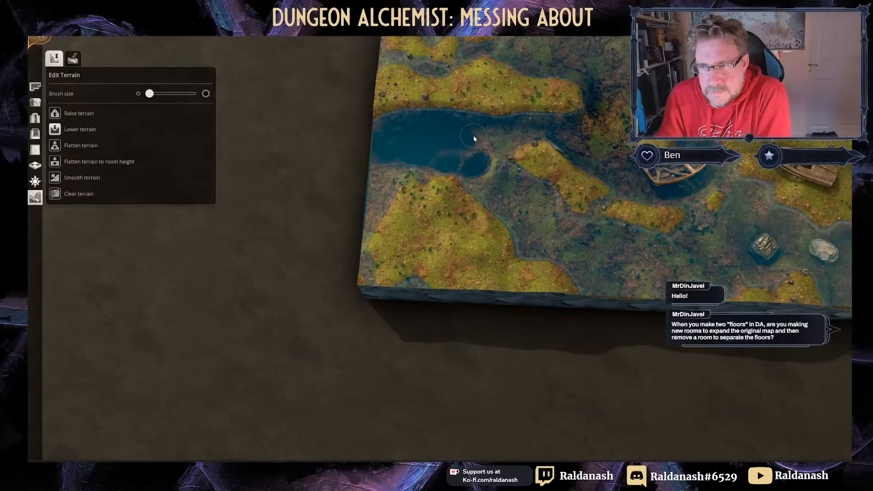
click(35, 102)
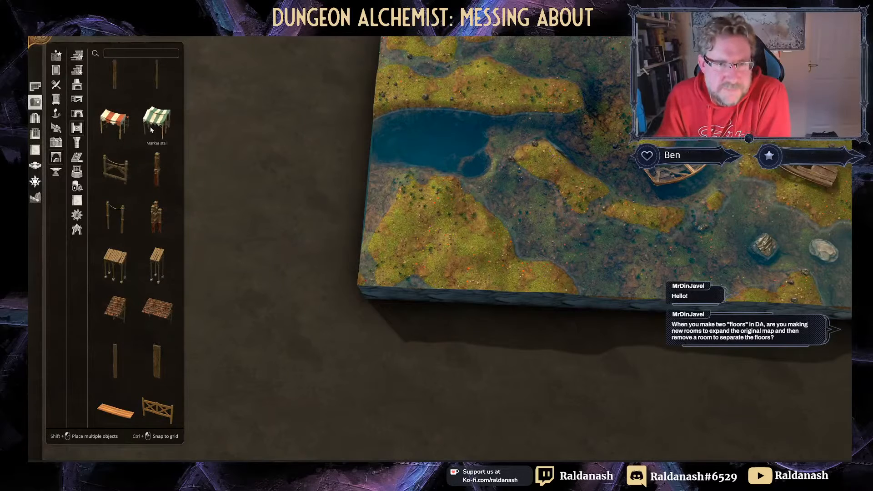
Step: Place an overhang in the middle of the pond as a jetty, keeping roughly its original size
click(157, 266)
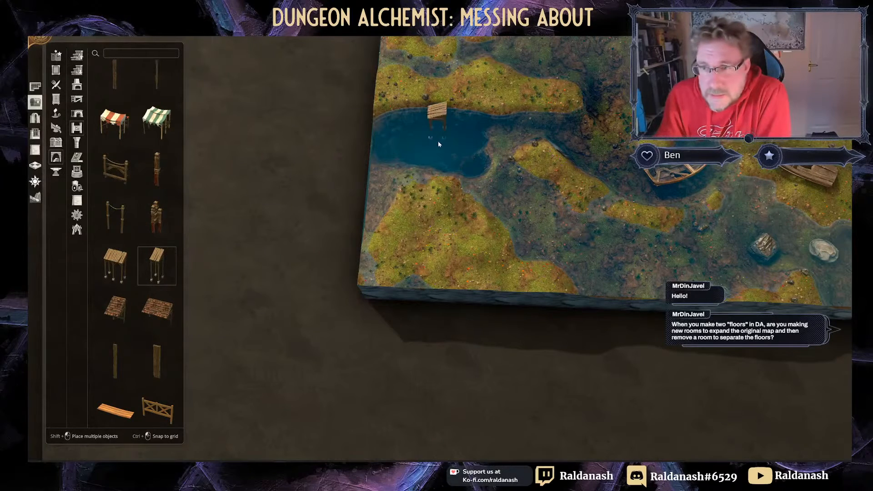
click(445, 160)
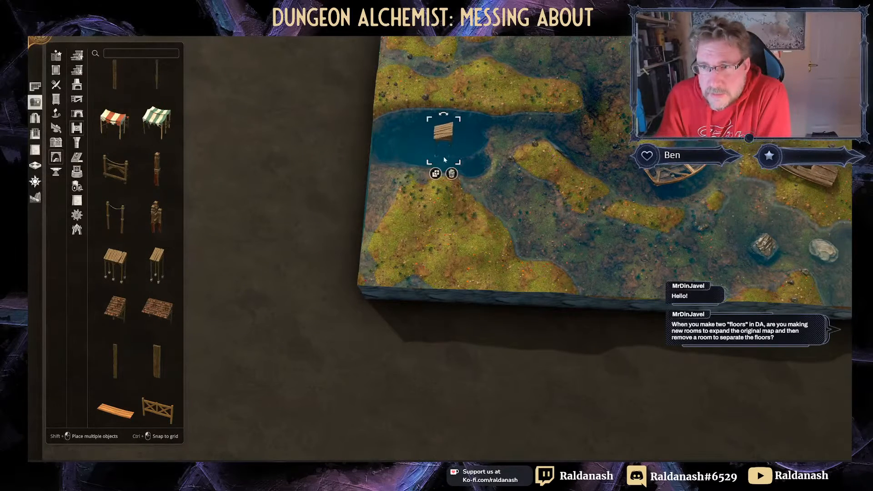
middle_drag(388, 142, 413, 214)
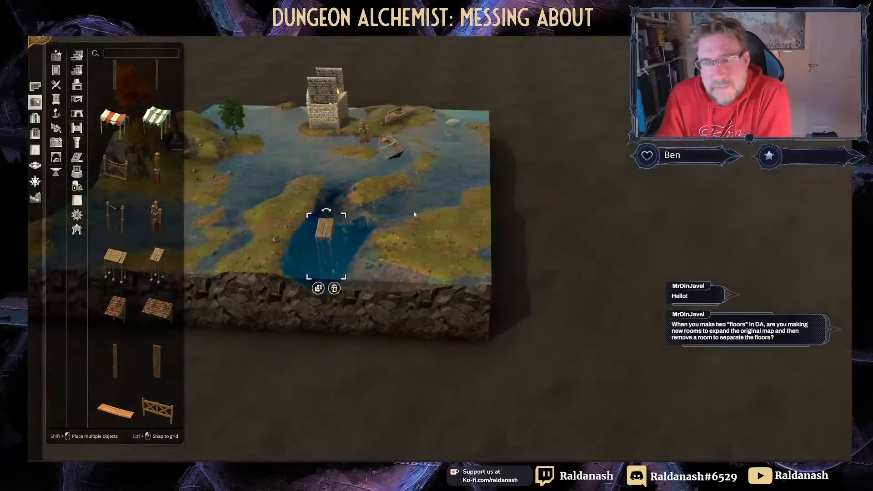
right_drag(412, 215, 496, 161)
middle_drag(495, 161, 478, 124)
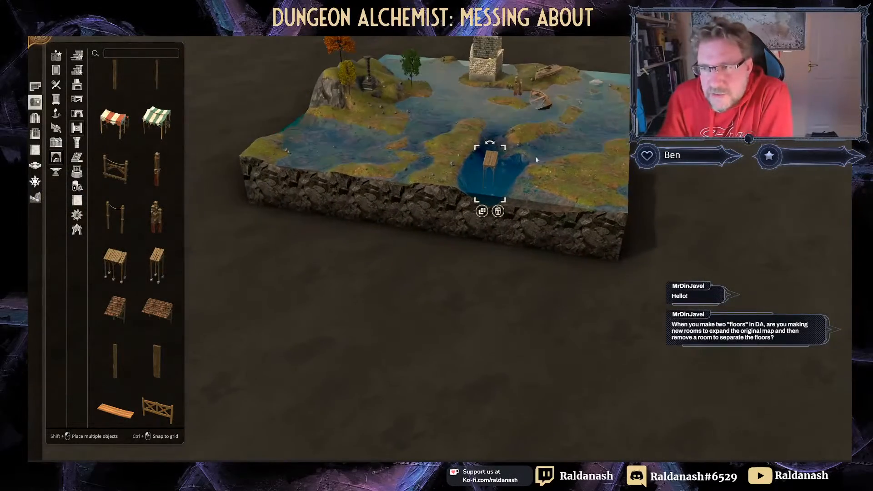
scroll(448, 215, up, 3)
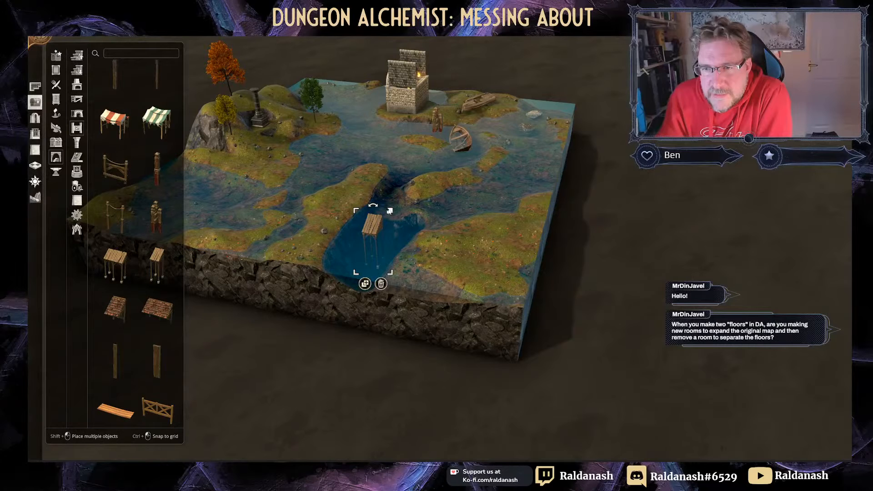
mouse_move(390, 212)
mouse_down()
mouse_move(416, 190)
mouse_move(390, 210)
mouse_move(403, 135)
mouse_move(406, 193)
mouse_move(392, 212)
mouse_up()
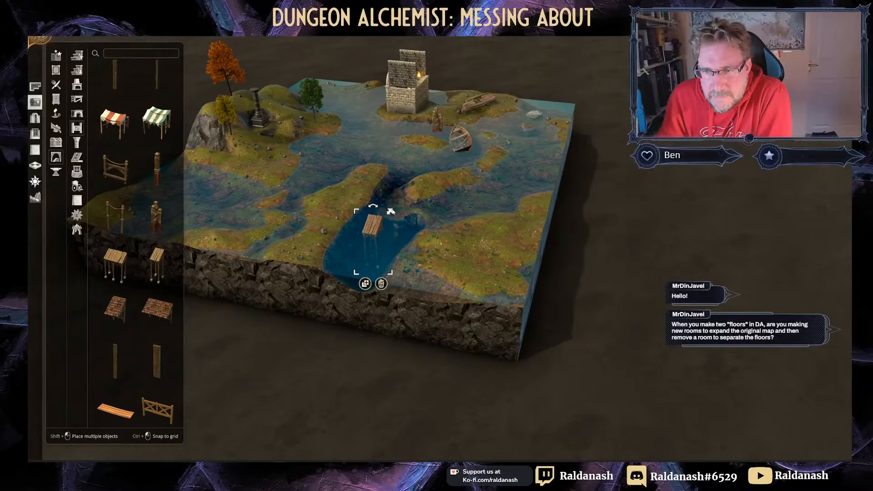
Step: Select mooring poles and turn the view toward the tower area
middle_drag(406, 248, 286, 212)
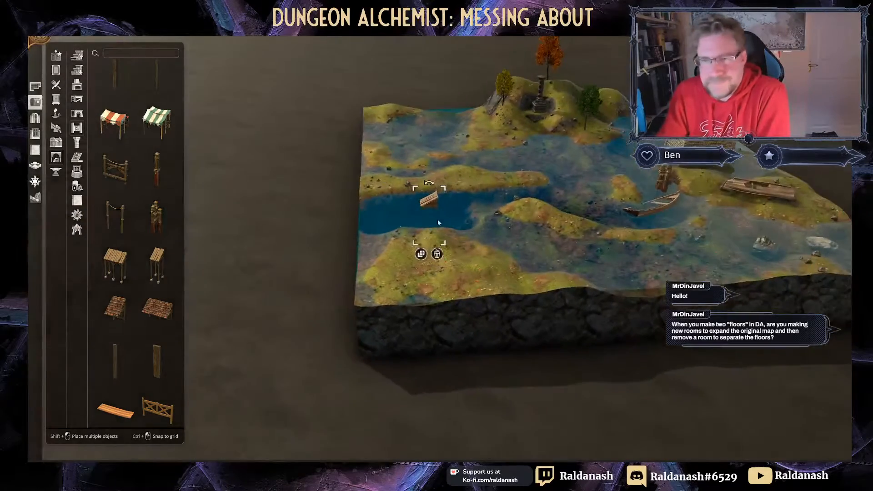
right_drag(514, 228, 369, 316)
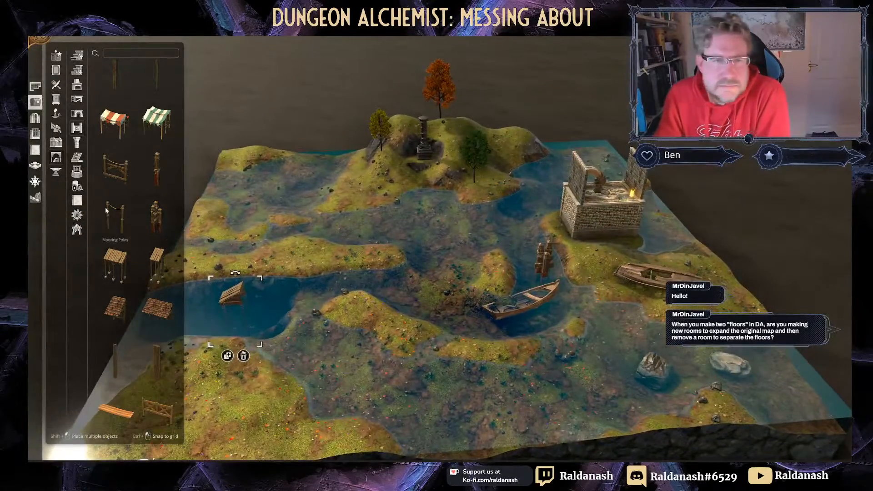
click(125, 220)
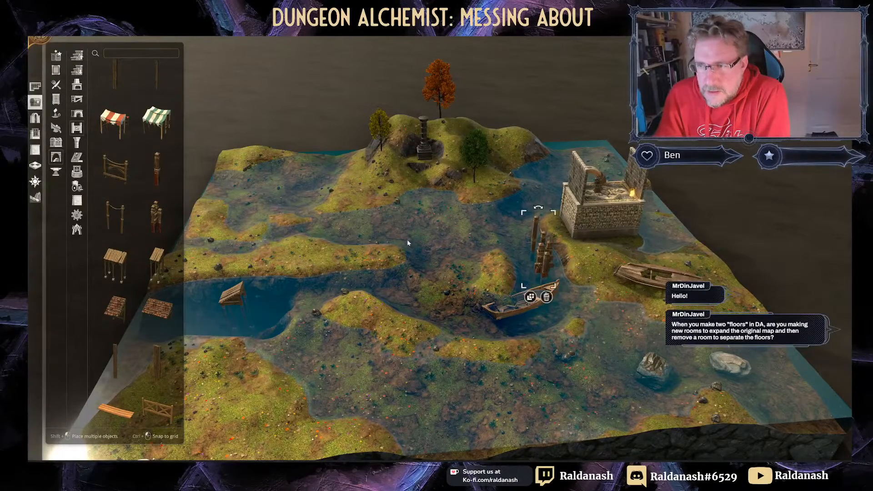
middle_drag(408, 243, 514, 212)
right_drag(454, 239, 532, 173)
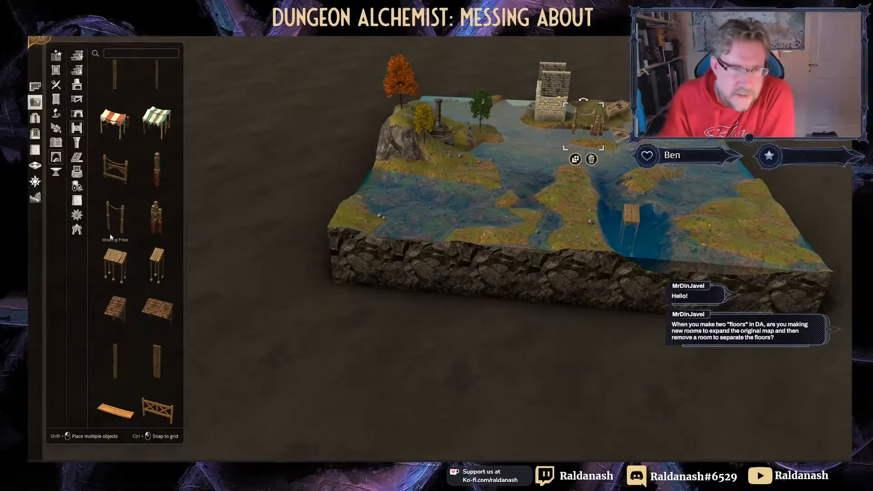
scroll(110, 237, down, 3)
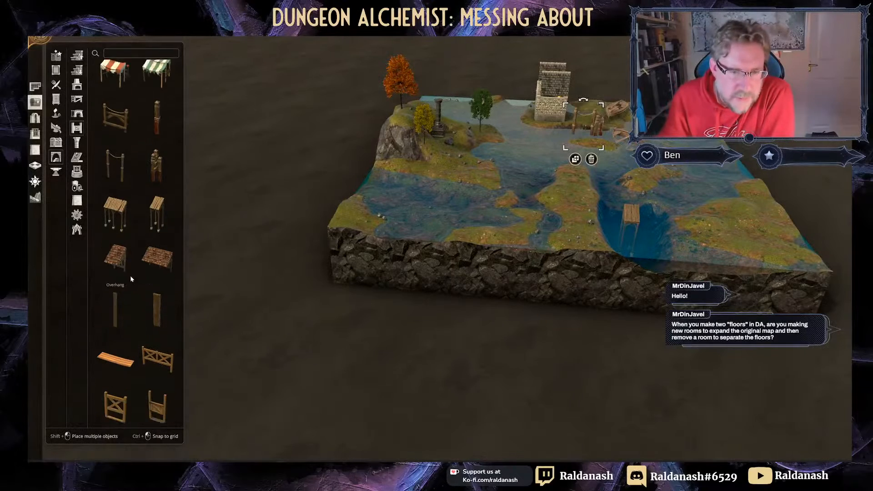
Step: Place a rope bridge over the deep channel, shrunk and rotated to line up with the banks
click(77, 175)
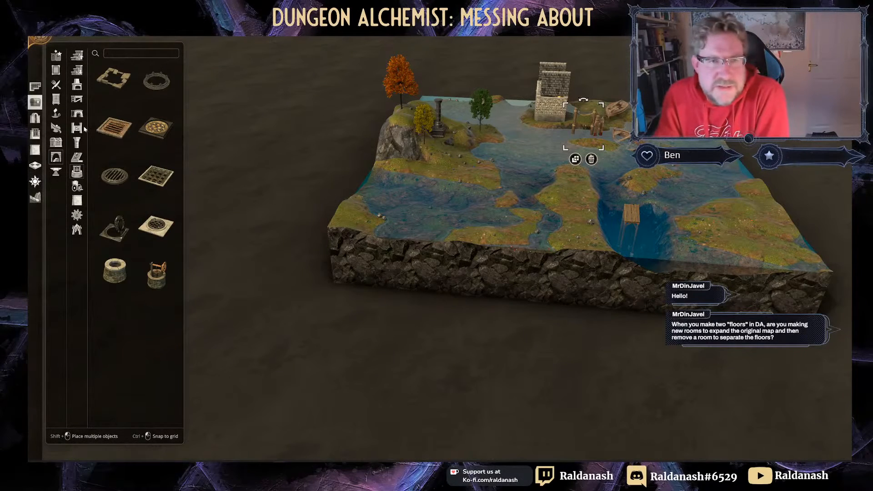
click(76, 113)
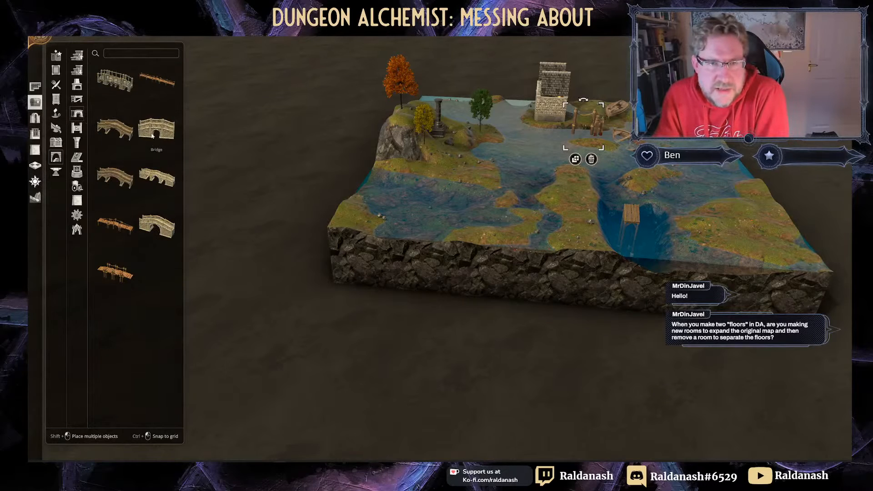
click(138, 86)
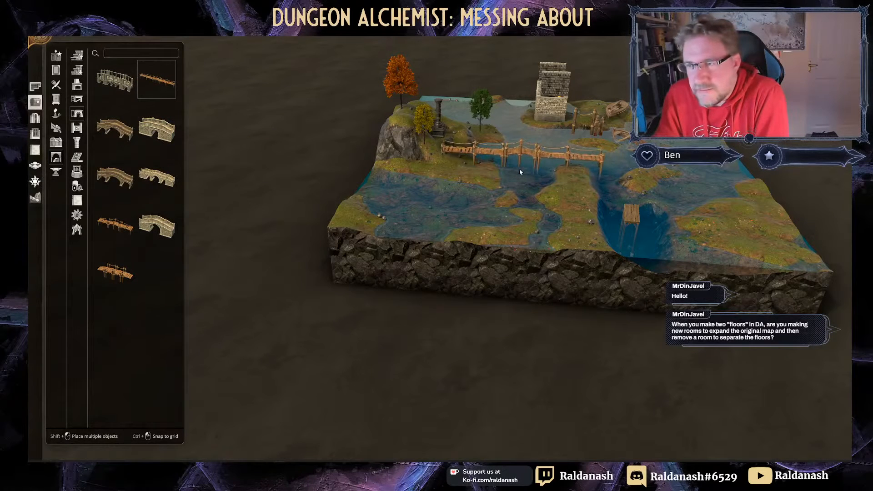
scroll(545, 165, up, 1)
scroll(544, 164, up, 2)
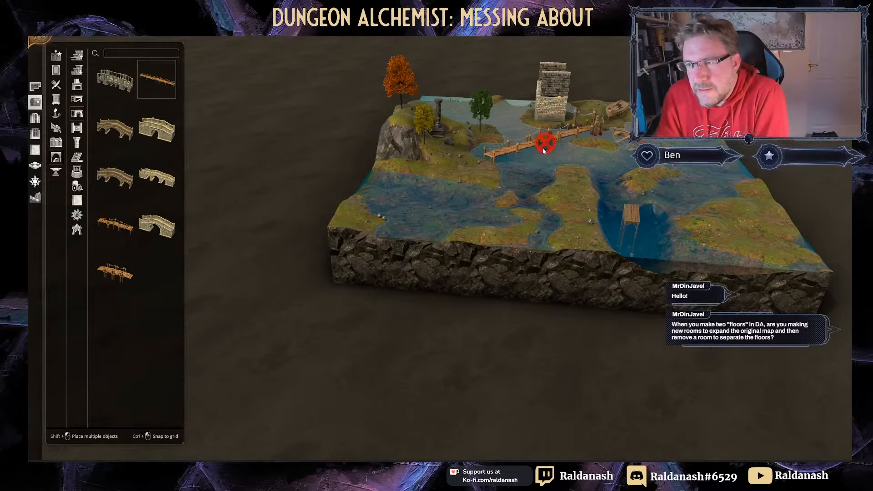
scroll(646, 193, down, 4)
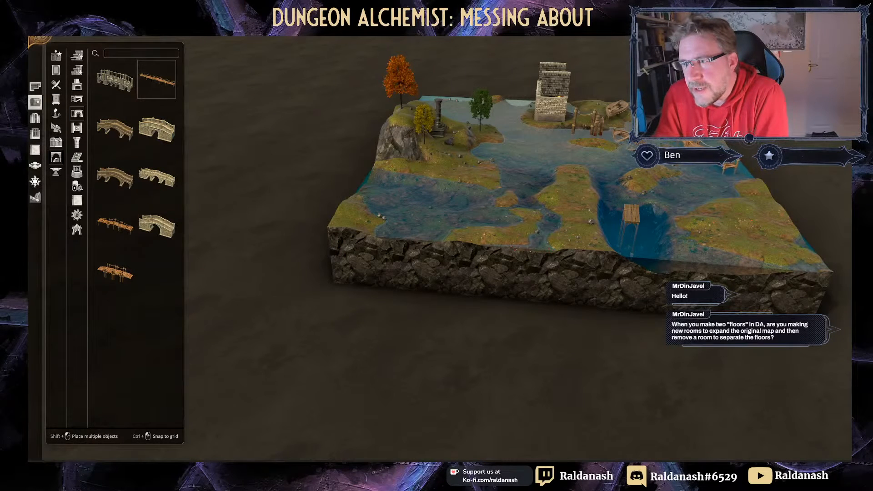
click(688, 143)
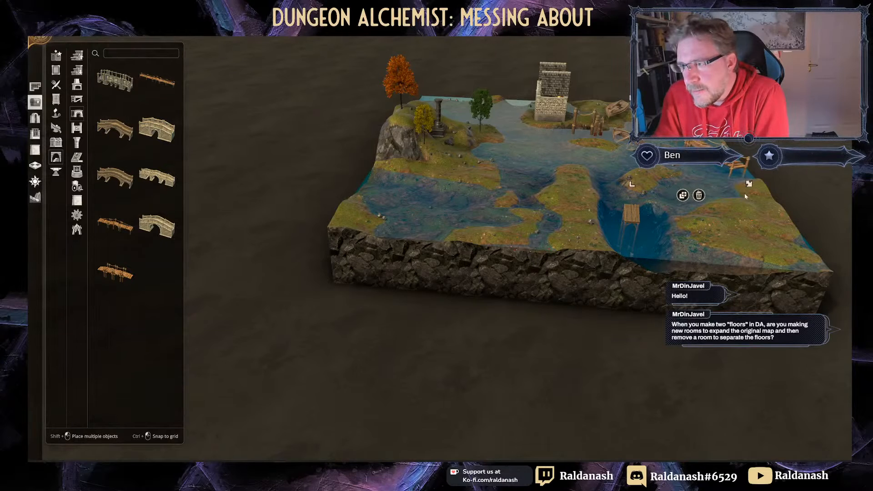
drag(749, 183, 736, 180)
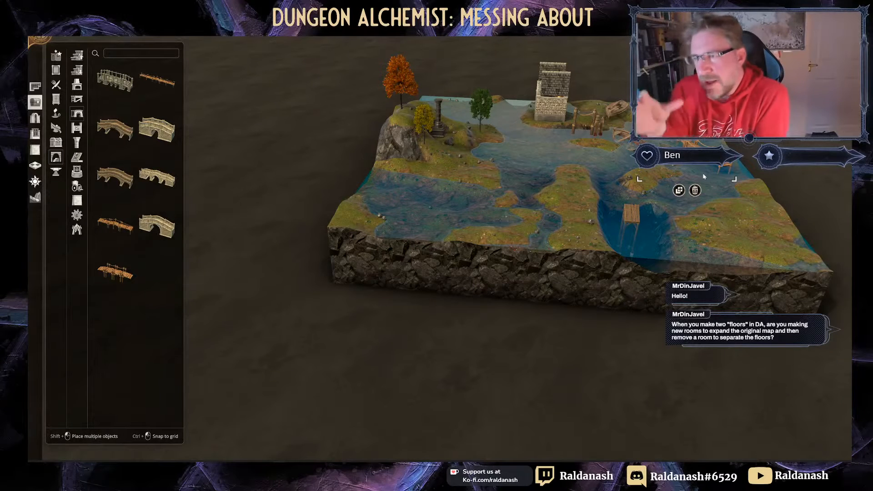
mouse_move(686, 157)
right_down()
mouse_move(697, 157)
mouse_move(682, 154)
right_up()
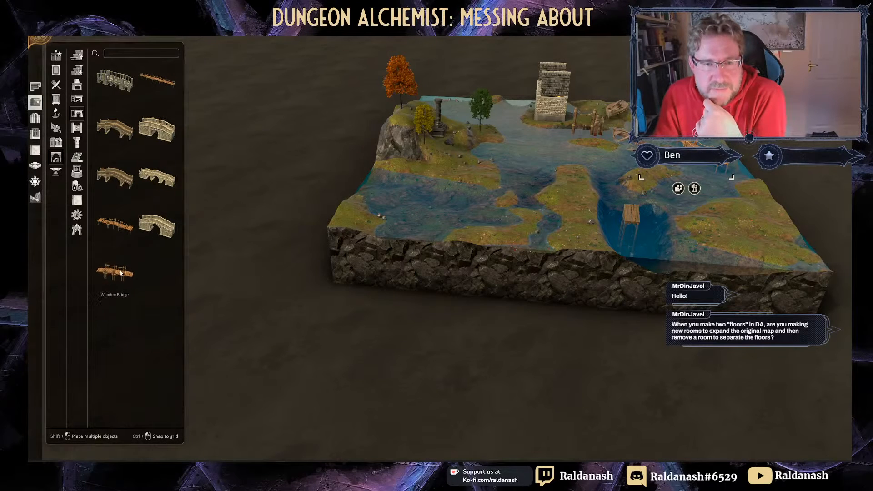
Step: Cancel the wooden bridge placement and delete the small stray dock piece from the water
click(116, 225)
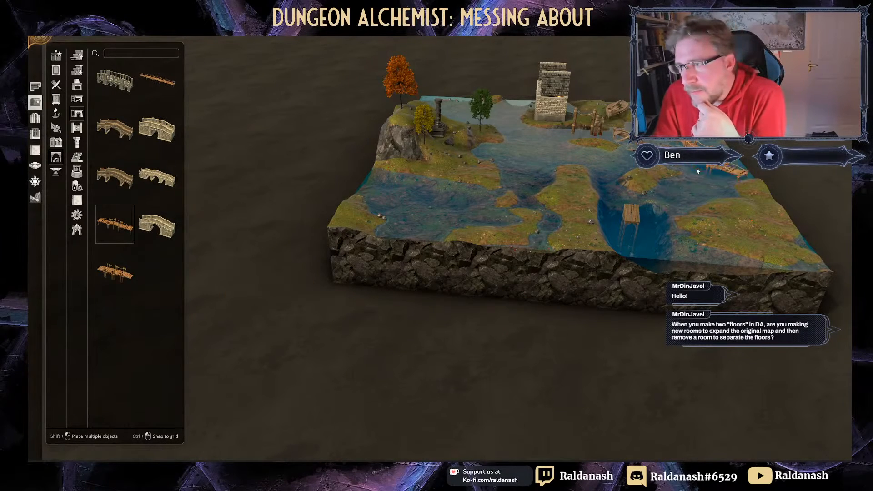
scroll(707, 168, down, 1)
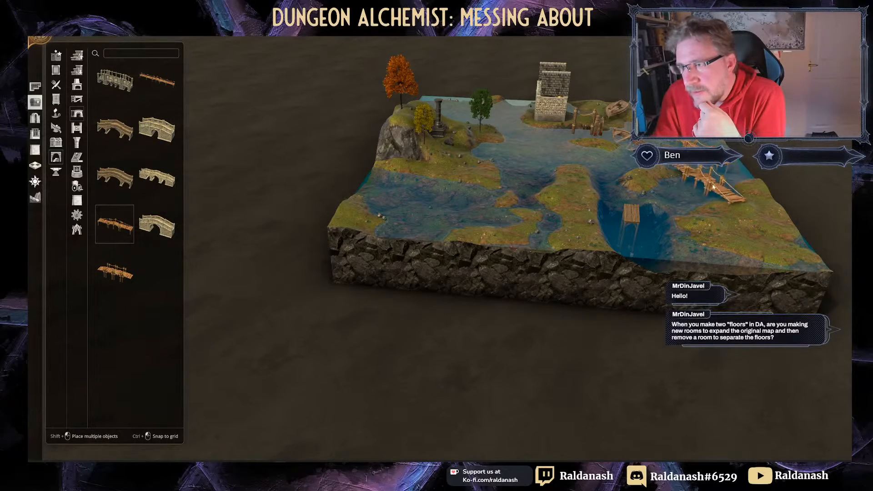
scroll(723, 178, down, 1)
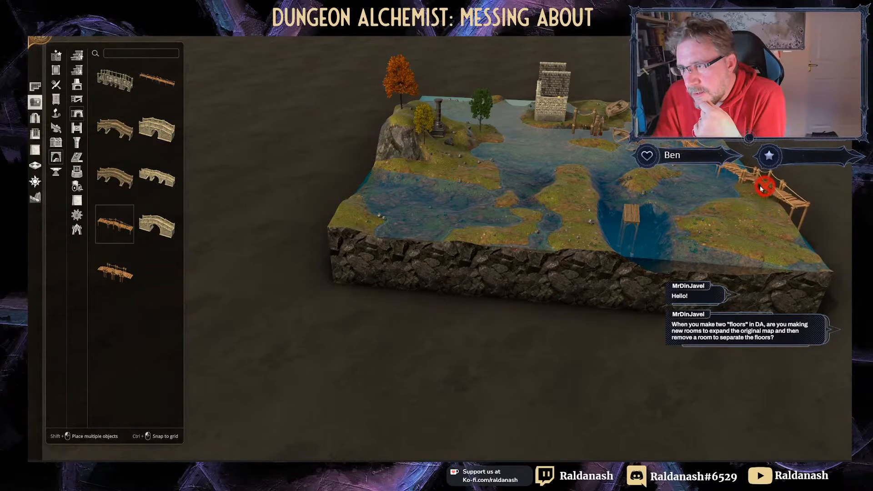
right_click(709, 221)
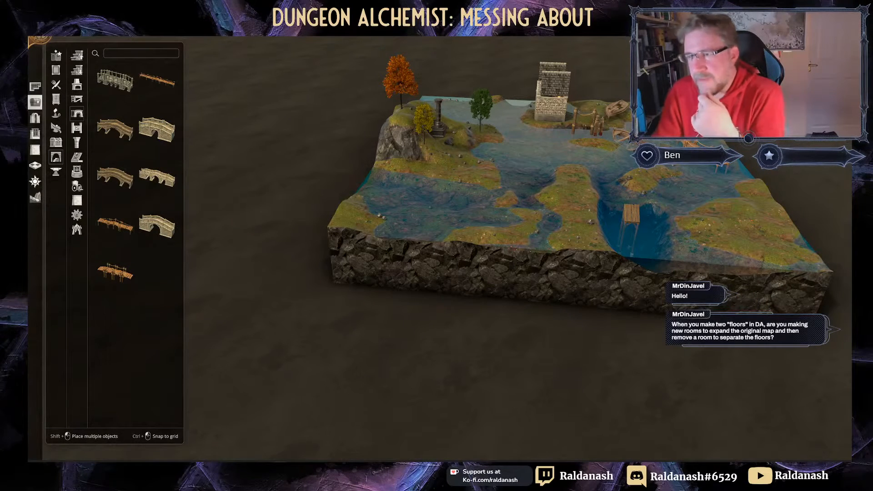
middle_drag(536, 210, 345, 242)
right_drag(387, 255, 393, 44)
middle_drag(437, 183, 364, 132)
right_drag(363, 132, 415, 155)
click(390, 164)
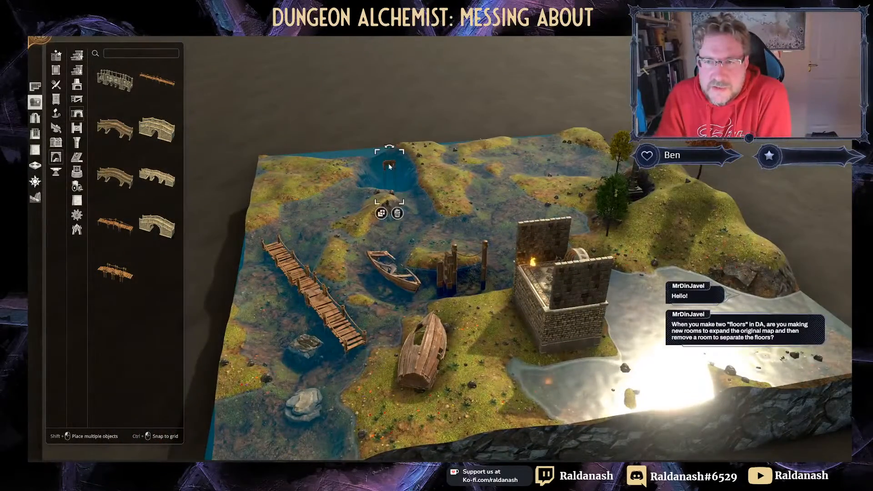
click(398, 215)
middle_drag(444, 206, 440, 109)
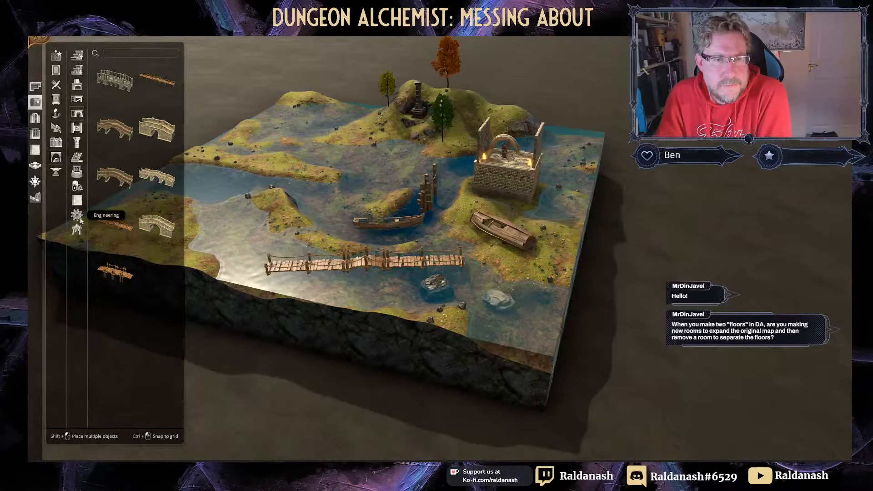
Step: Place a rotated Waterwheel from Engineering into the pond inlet at the bottom
click(80, 219)
click(116, 176)
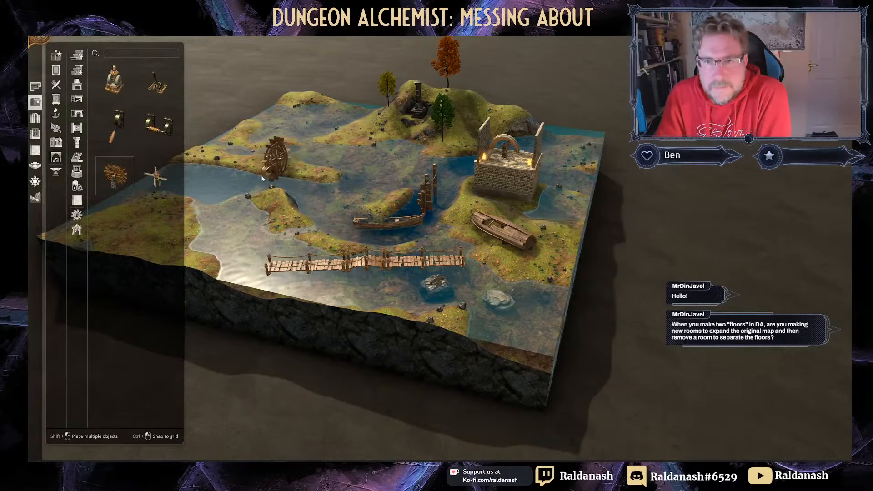
scroll(227, 181, down, 6)
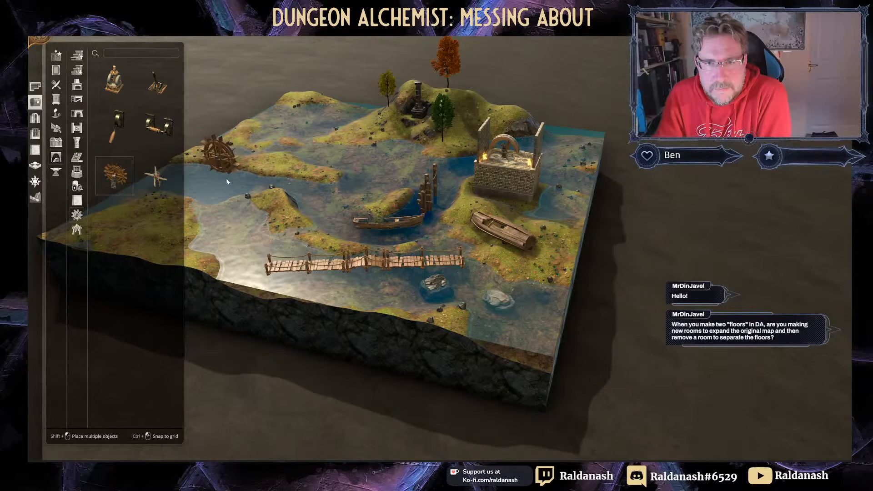
scroll(228, 185, down, 3)
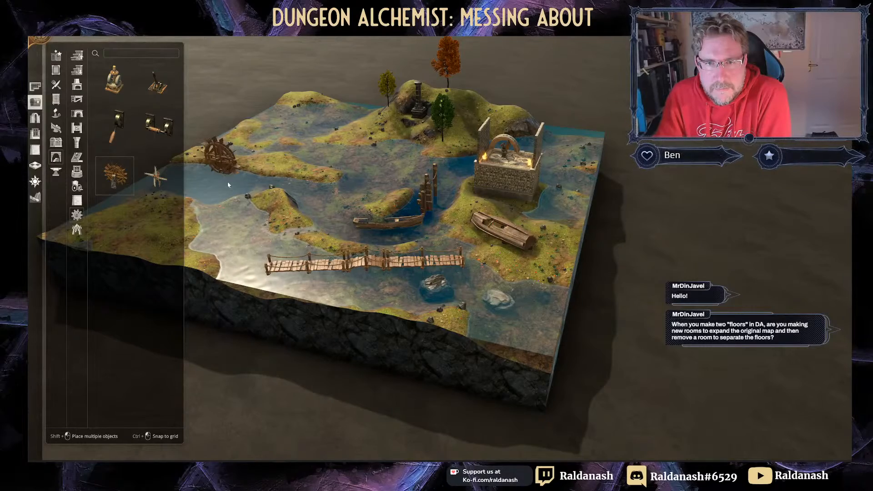
click(228, 181)
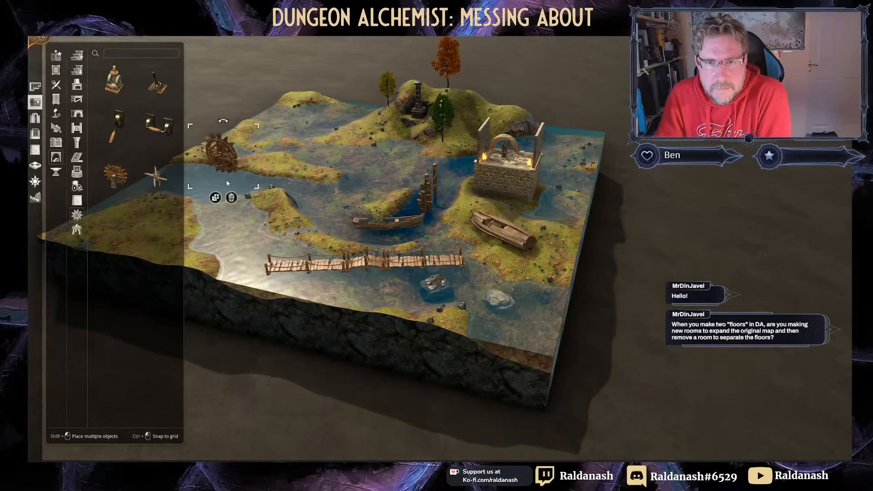
scroll(228, 181, up, 4)
right_drag(229, 180, 272, 225)
middle_drag(272, 225, 382, 207)
right_drag(382, 206, 383, 141)
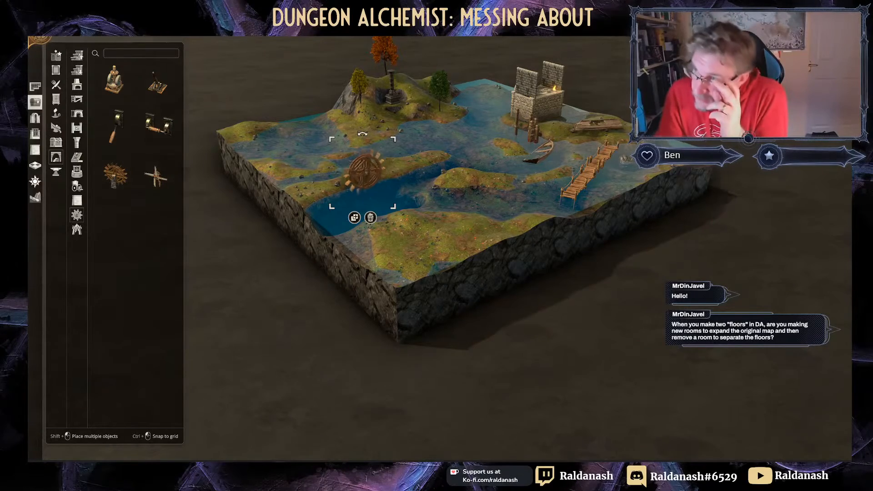
Step: Switch to top-down view, deselect the waterwheel and reframe the map
key(Tab)
right_drag(343, 187, 436, 196)
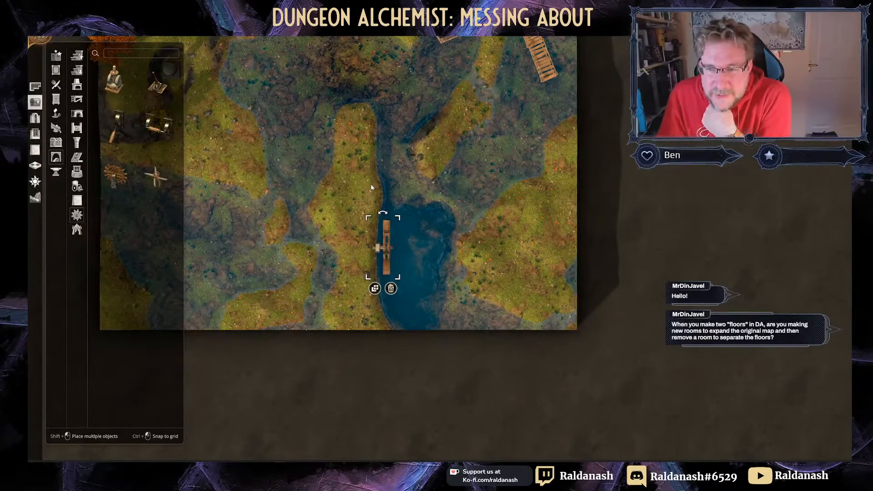
click(387, 194)
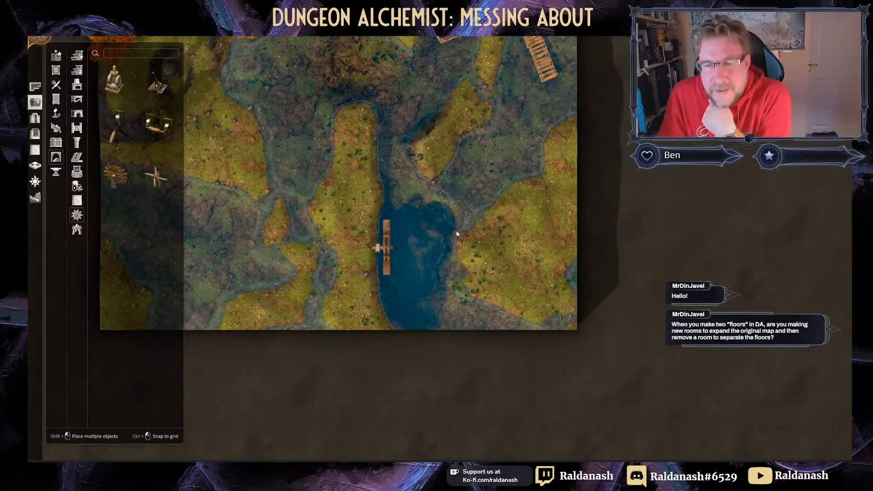
middle_drag(464, 241, 585, 383)
scroll(584, 383, down, 2)
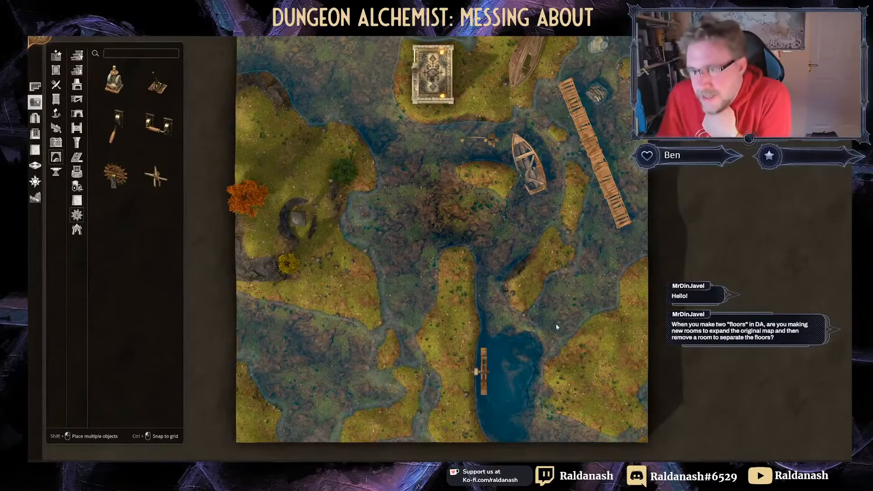
scroll(556, 326, down, 1)
scroll(555, 307, down, 2)
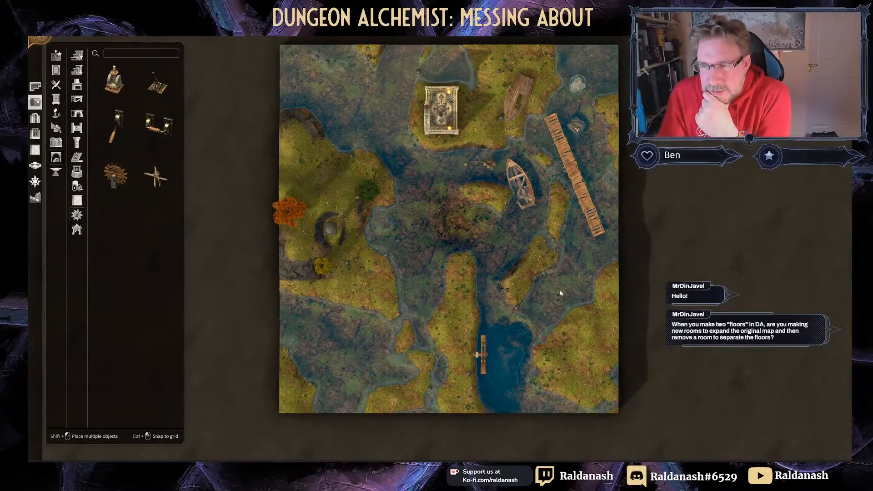
right_drag(480, 258, 463, 238)
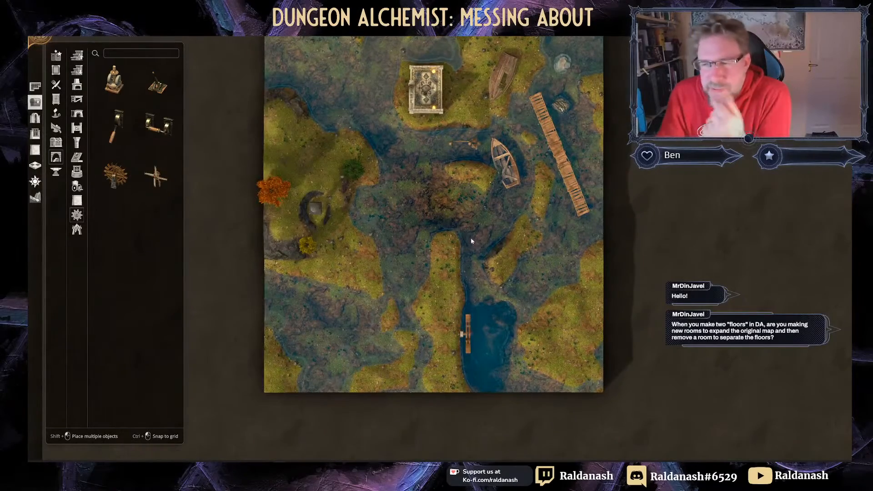
Step: Place a Windmill on the upper-left grassy island near the orange tree
click(157, 177)
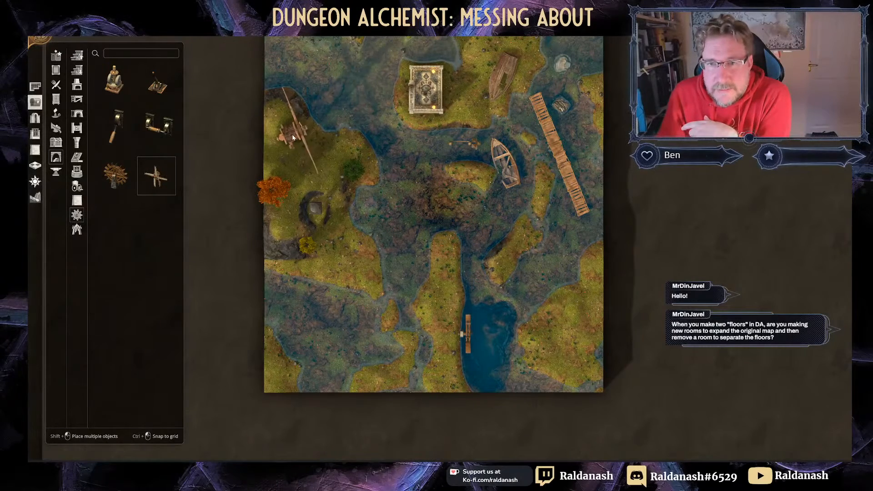
click(293, 138)
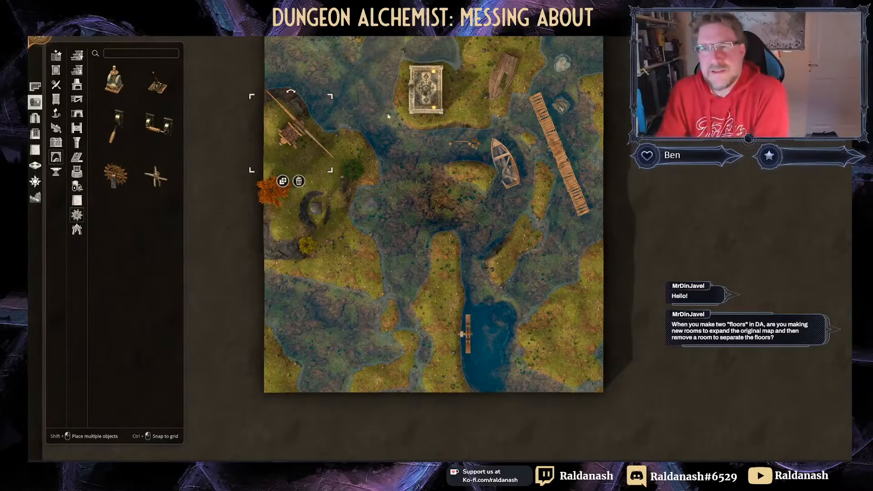
right_drag(392, 135, 387, 177)
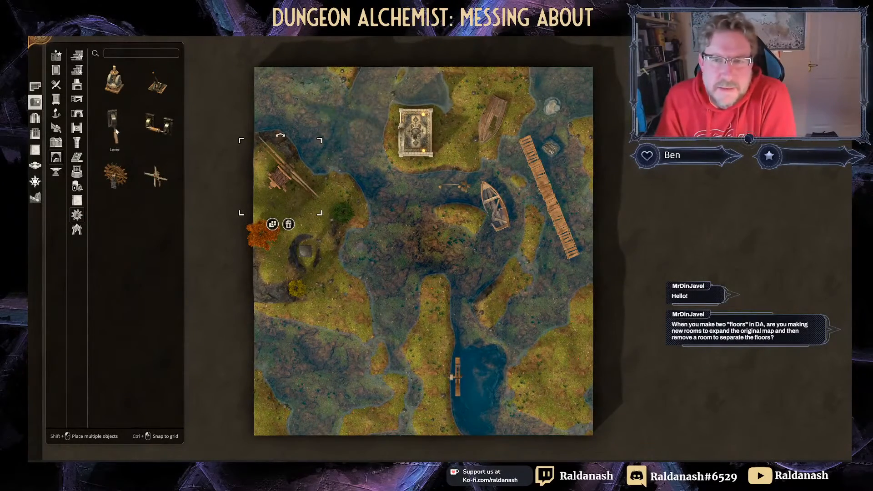
click(77, 113)
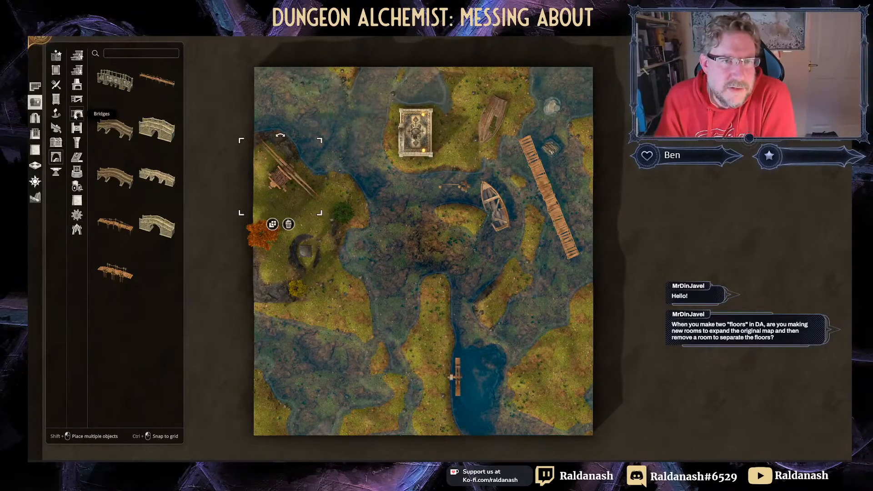
click(77, 142)
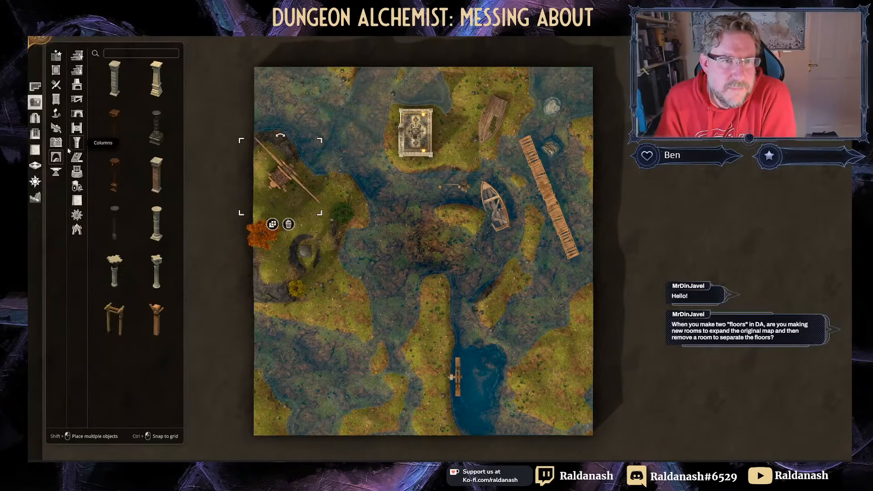
Step: Set the environment time of day to sunset and view the scene in perspective
click(41, 184)
click(127, 156)
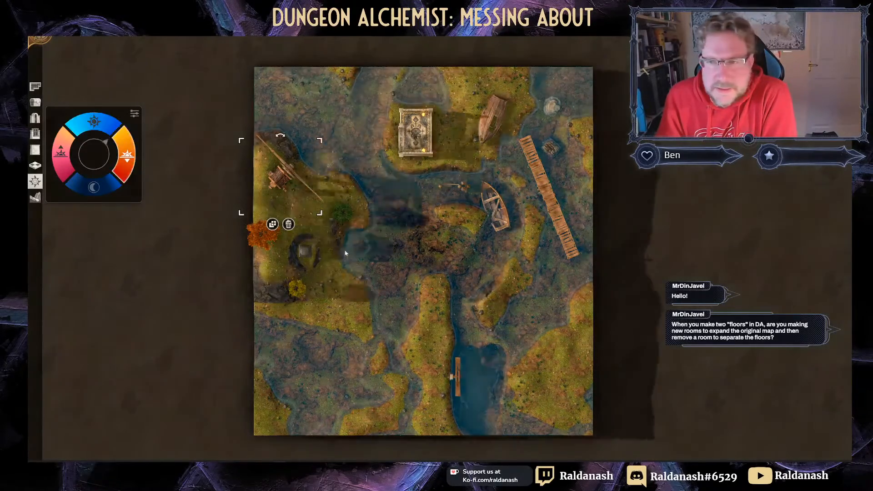
right_drag(509, 289, 463, 266)
key(o)
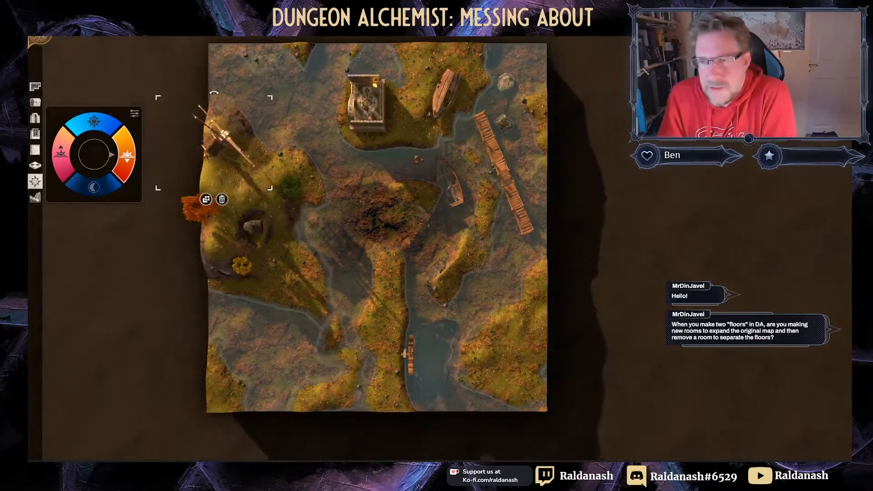
middle_drag(598, 276, 326, 181)
right_drag(645, 268, 572, 259)
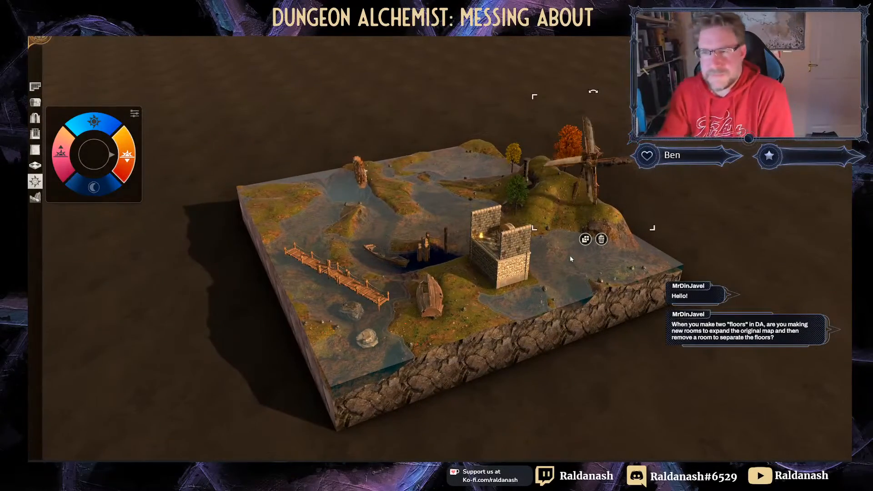